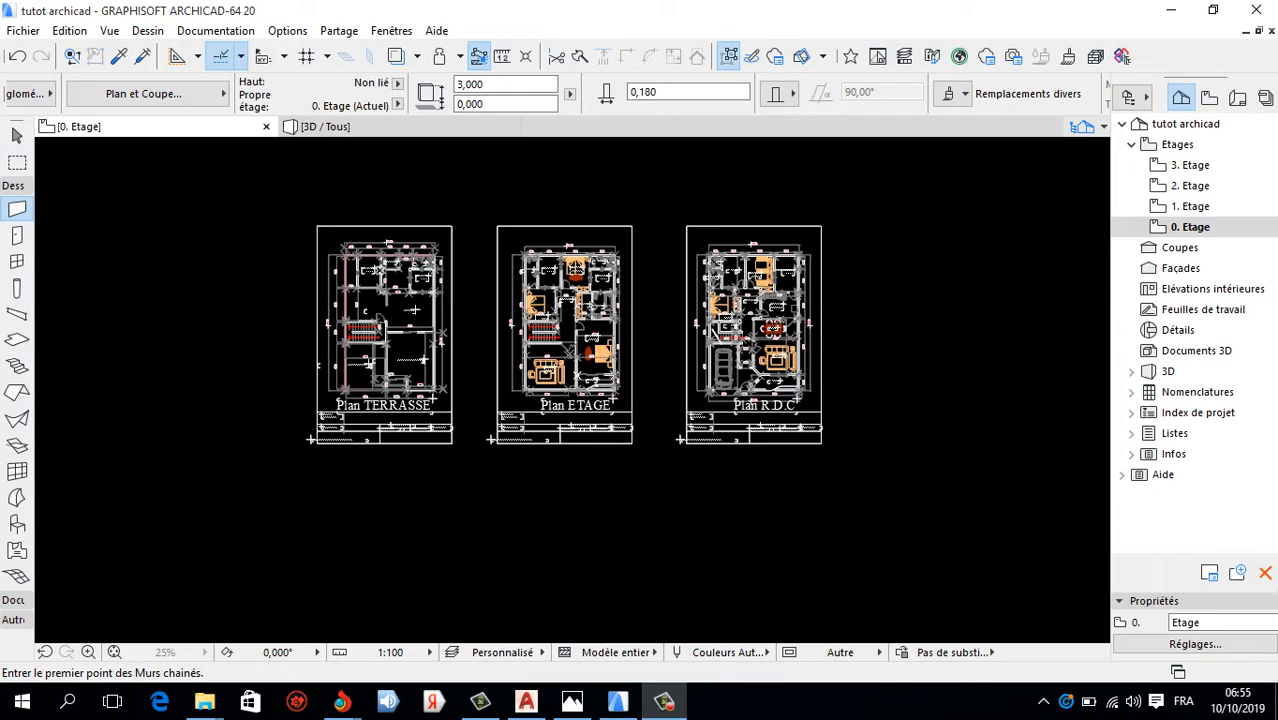
Examine the three imported floor plans, focusing on the outer walls already drawn on the terrace plan.
scroll(388, 378, "up", 2)
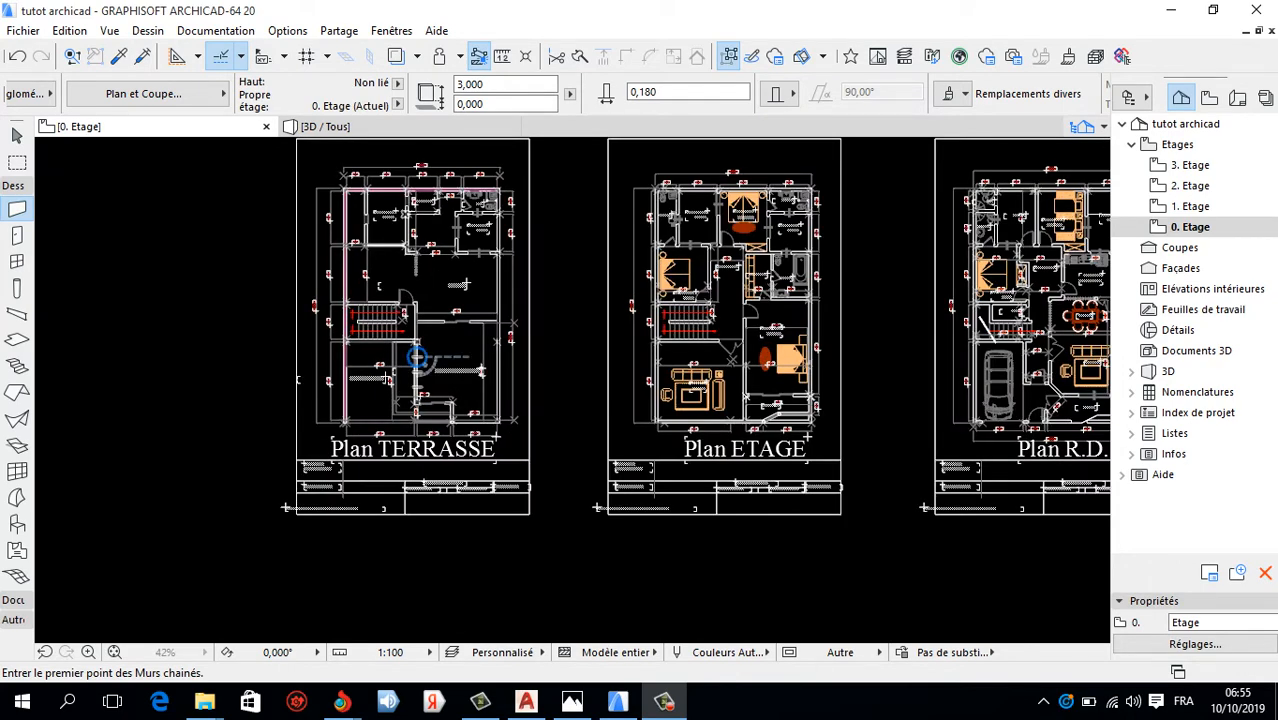
scroll(376, 376, "up", 2)
scroll(457, 334, "down", 3)
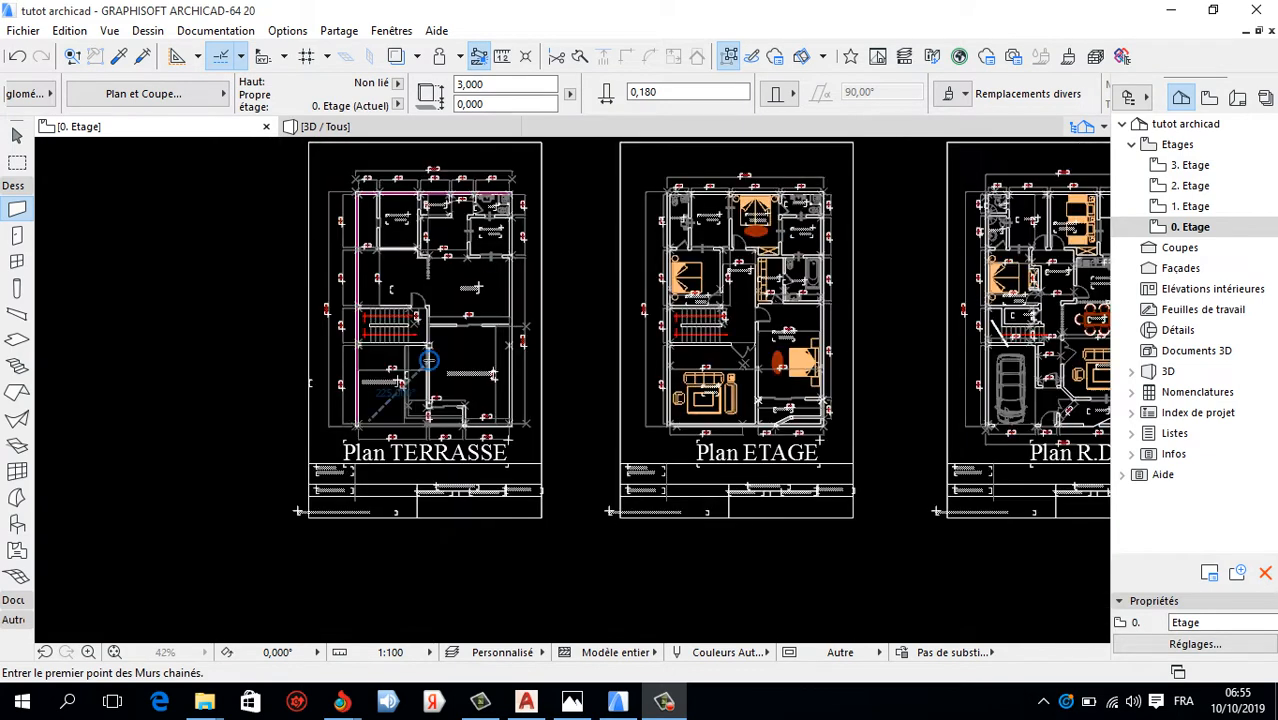
scroll(424, 317, "up", 3)
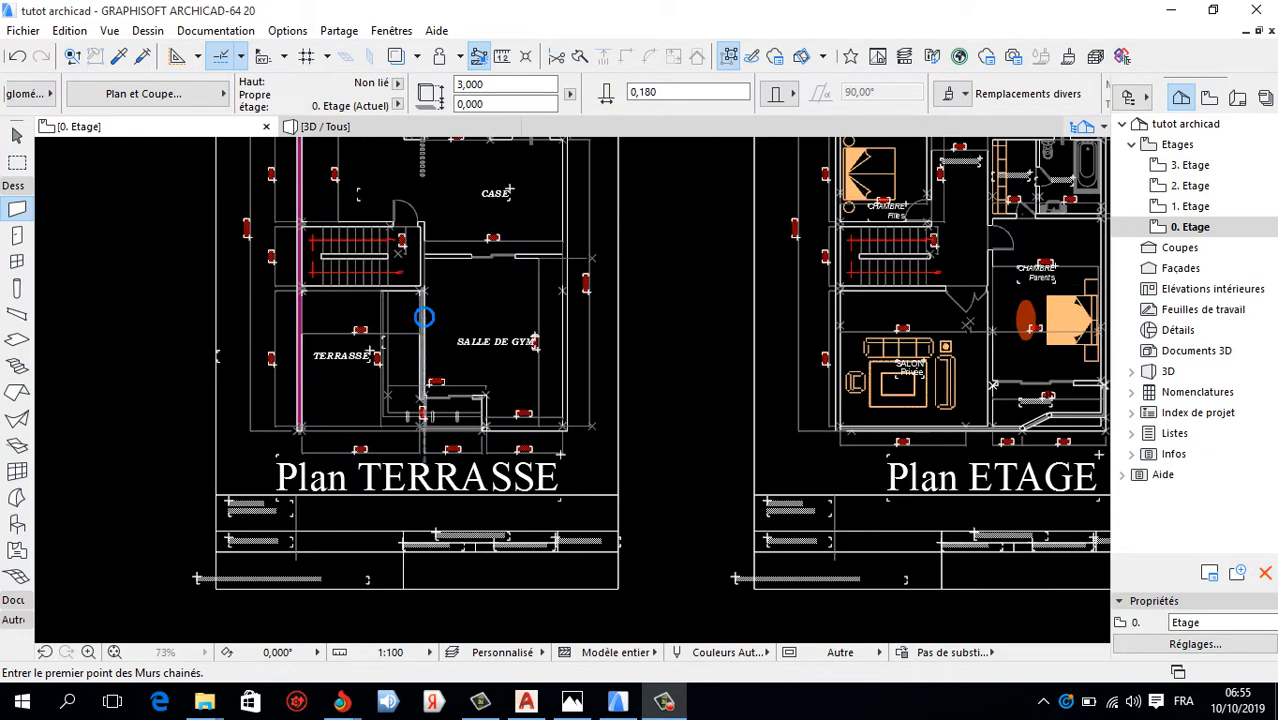
scroll(424, 317, "down", 3)
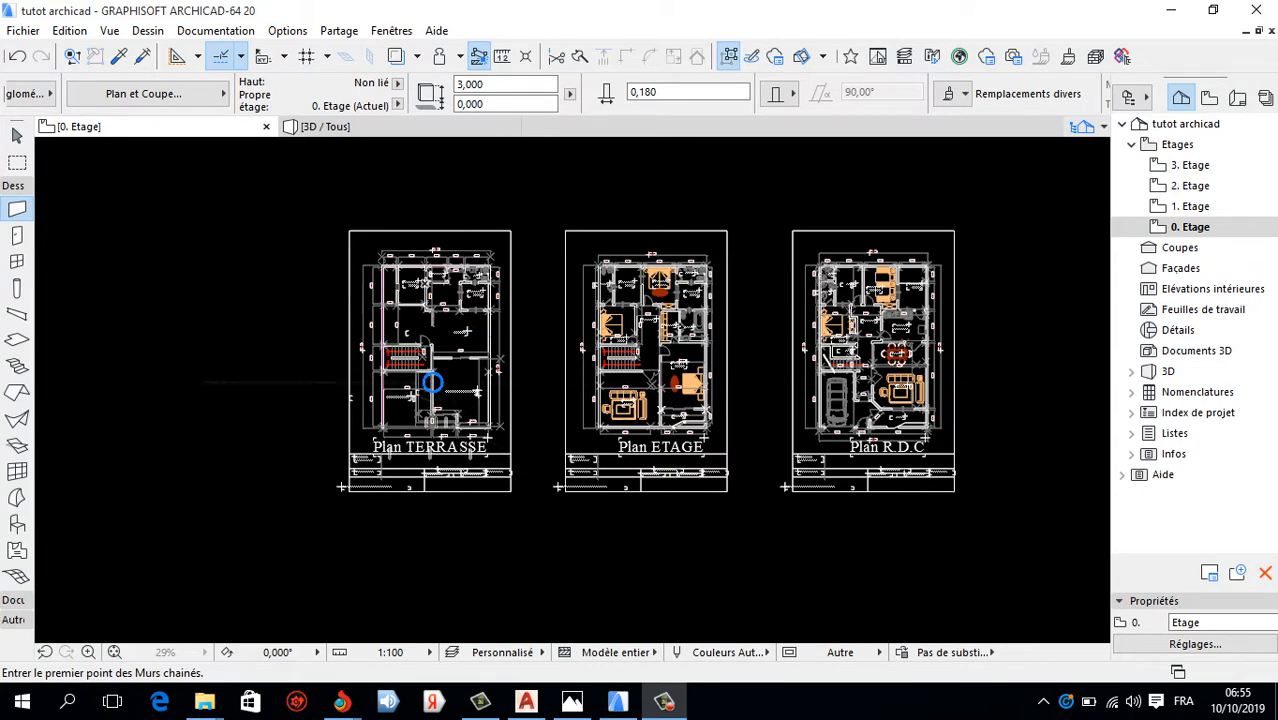
left_click(432, 382)
scroll(432, 382, "up", 1)
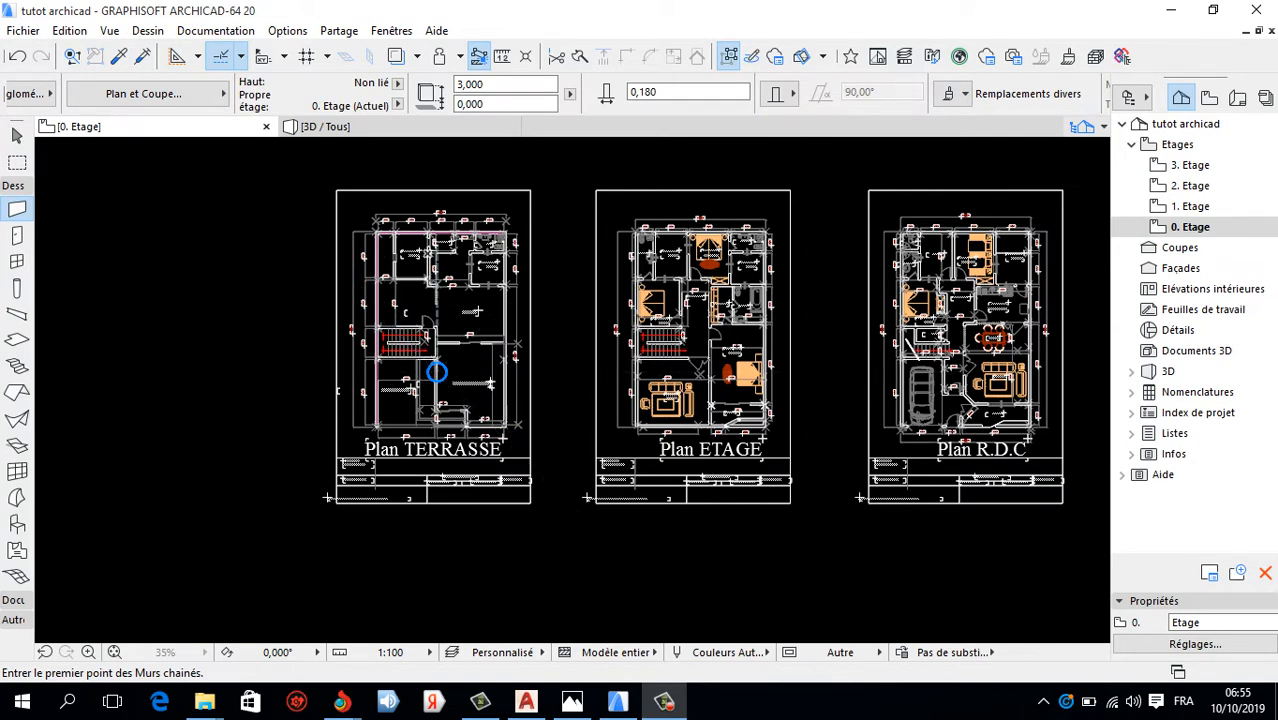
scroll(436, 372, "up", 3)
scroll(452, 236, "up", 8)
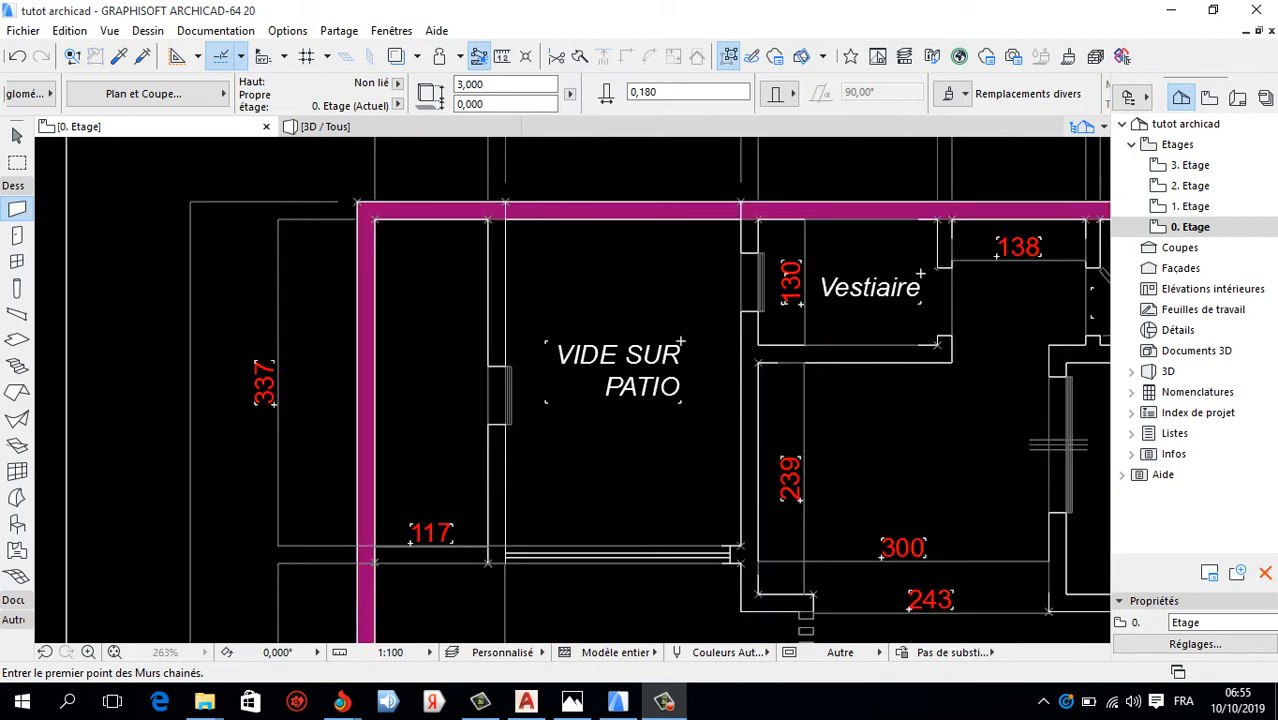
scroll(453, 416, "down", 7)
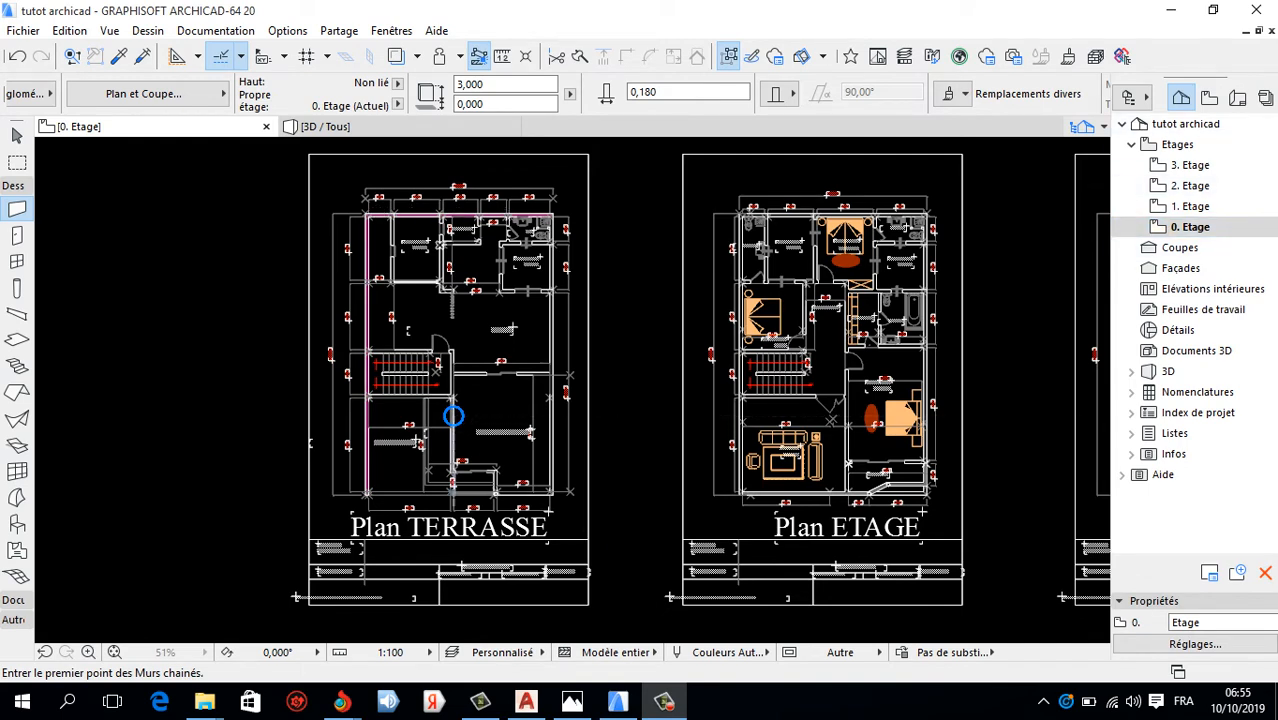
scroll(401, 443, "up", 2)
scroll(339, 499, "up", 4)
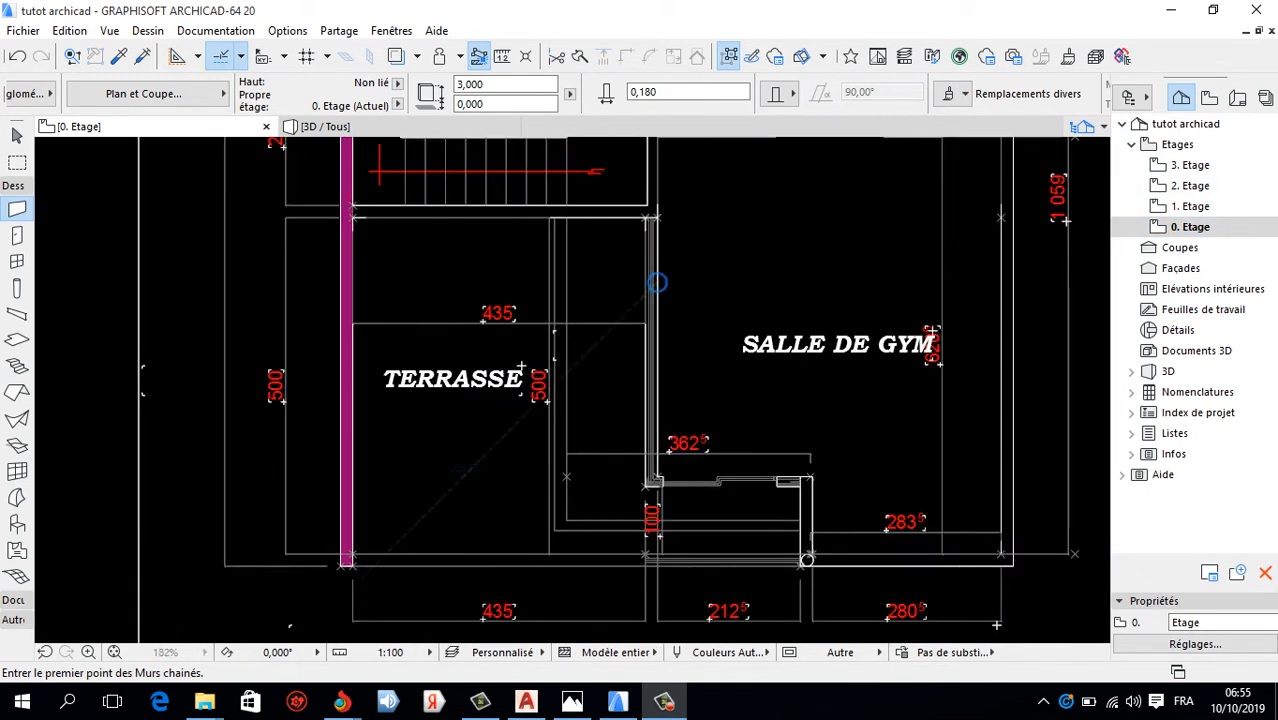
scroll(354, 592, "down", 4)
scroll(390, 540, "down", 3)
scroll(255, 212, "up", 6)
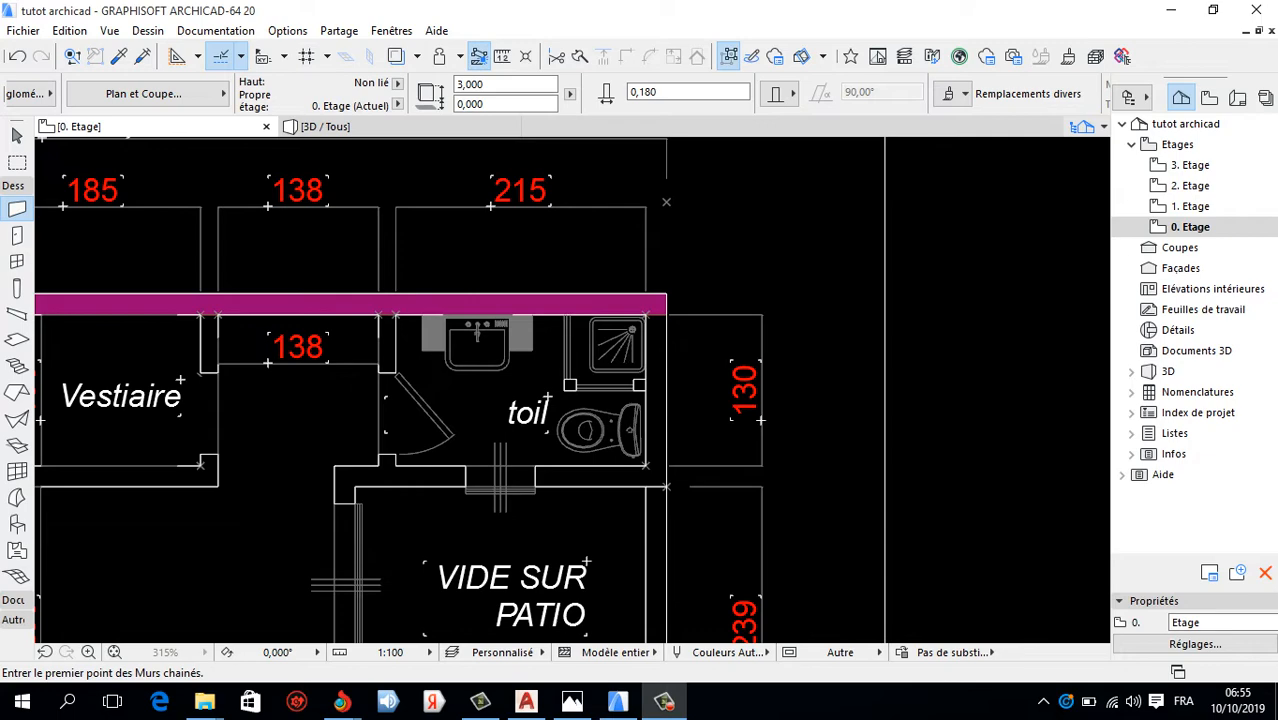
scroll(668, 260, "down", 4)
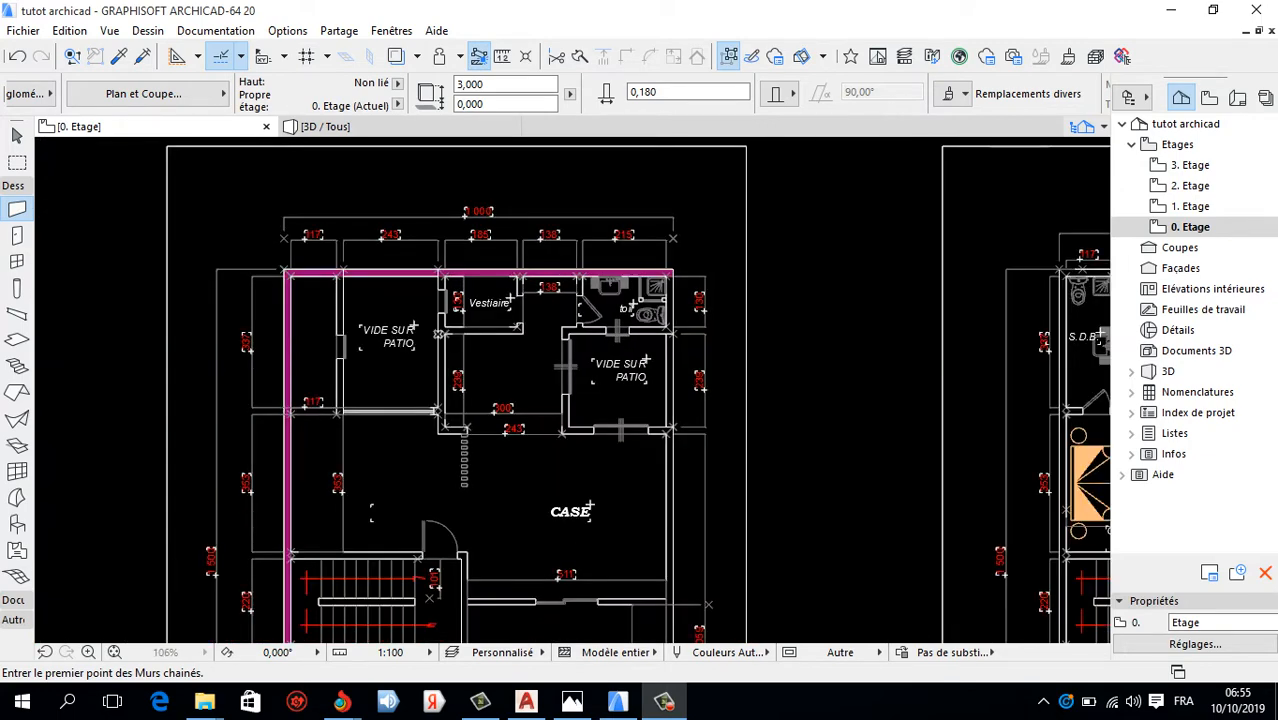
Examine where the partitions around the VIDE SUR PATIO and Vestiaire rooms meet the upper outer wall of the terrace plan.
scroll(292, 288, "up", 4)
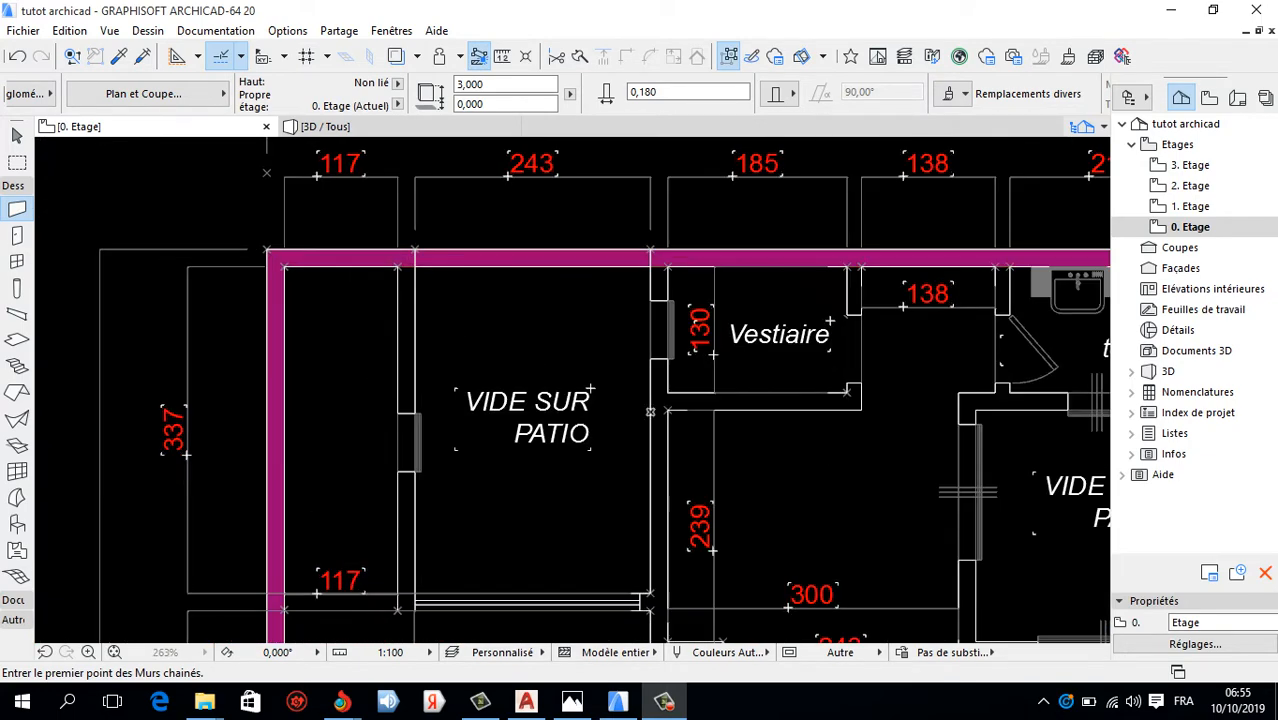
scroll(292, 288, "down", 2)
scroll(292, 248, "down", 1)
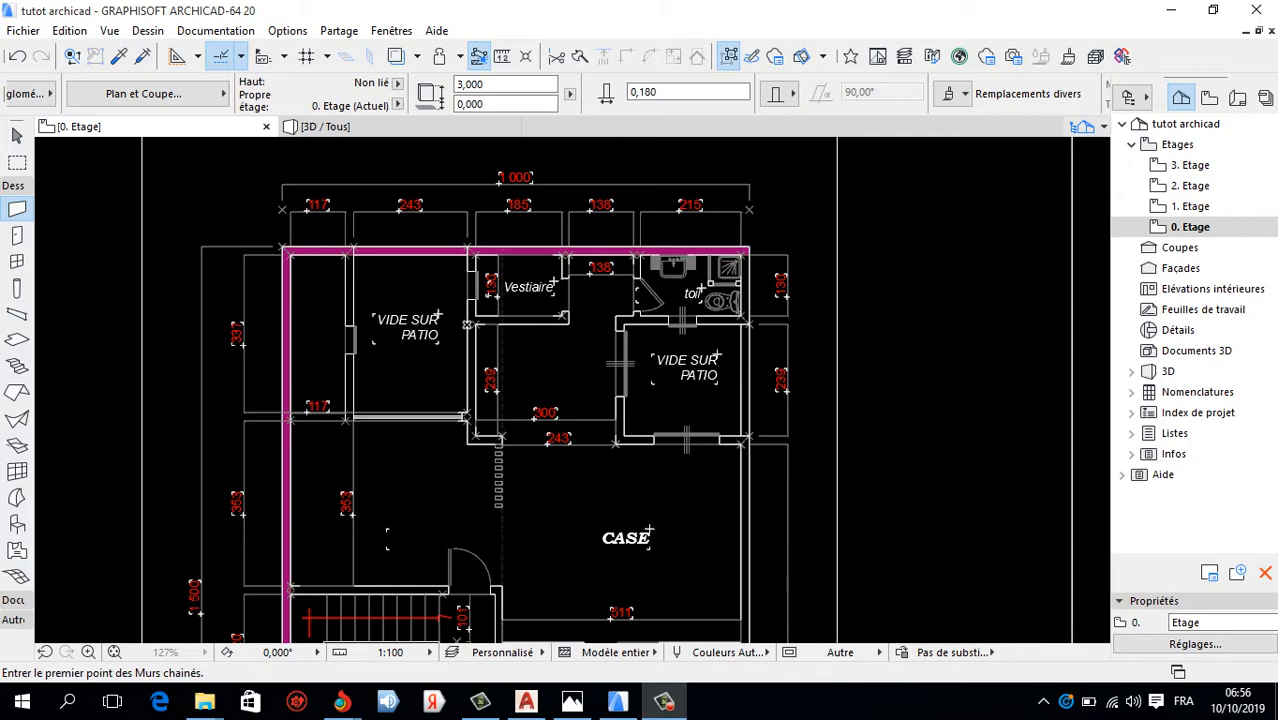
scroll(471, 331, "down", 4)
scroll(404, 305, "up", 12)
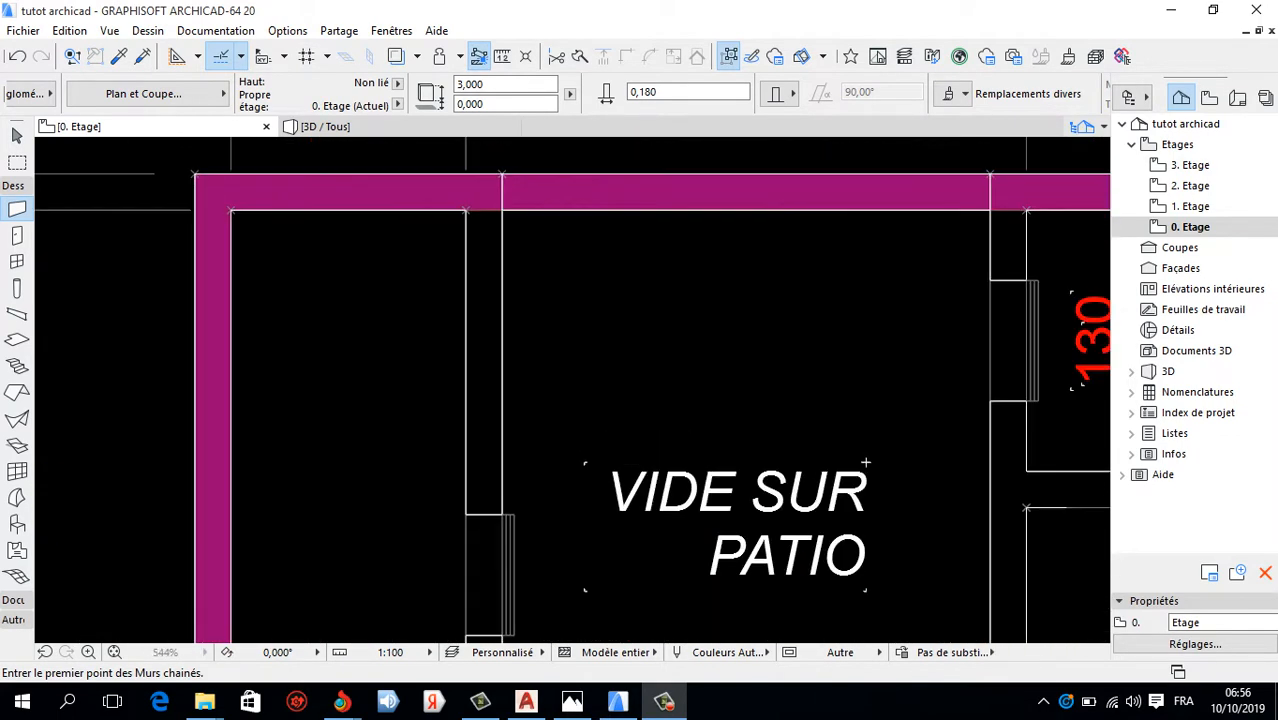
scroll(480, 300, "down", 5)
scroll(480, 300, "up", 9)
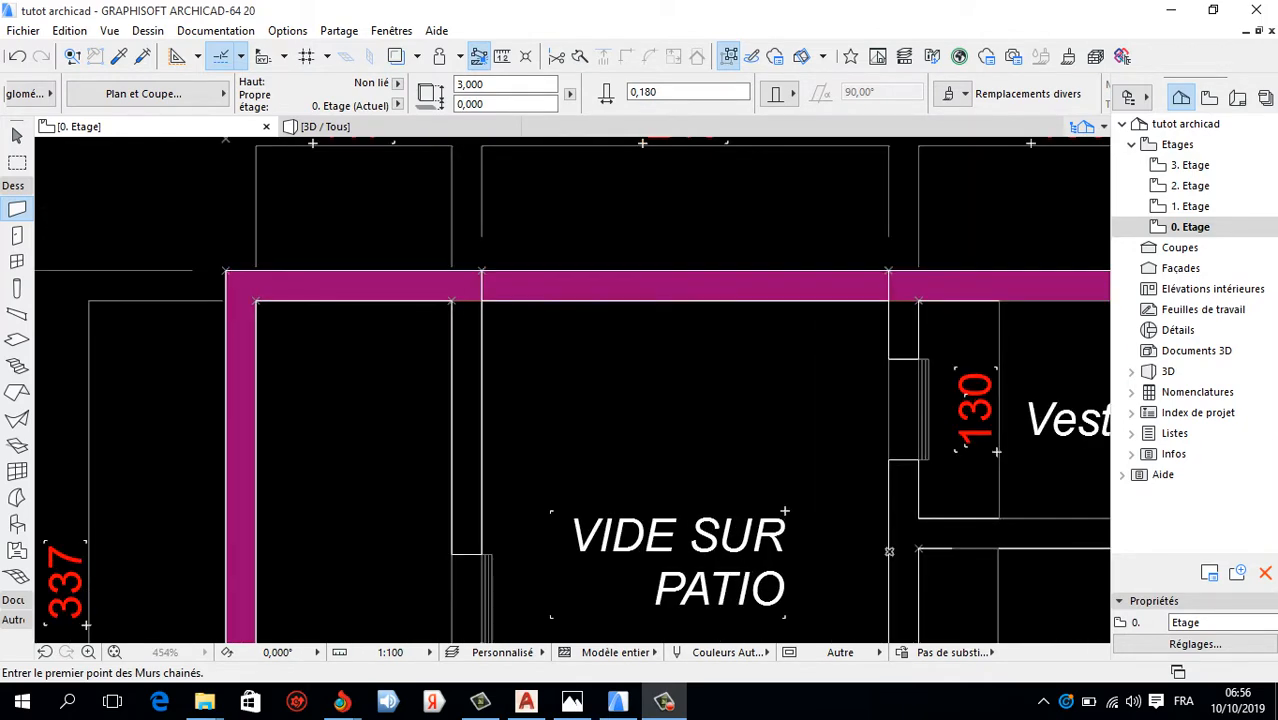
scroll(870, 420, "down", 5)
scroll(870, 420, "up", 4)
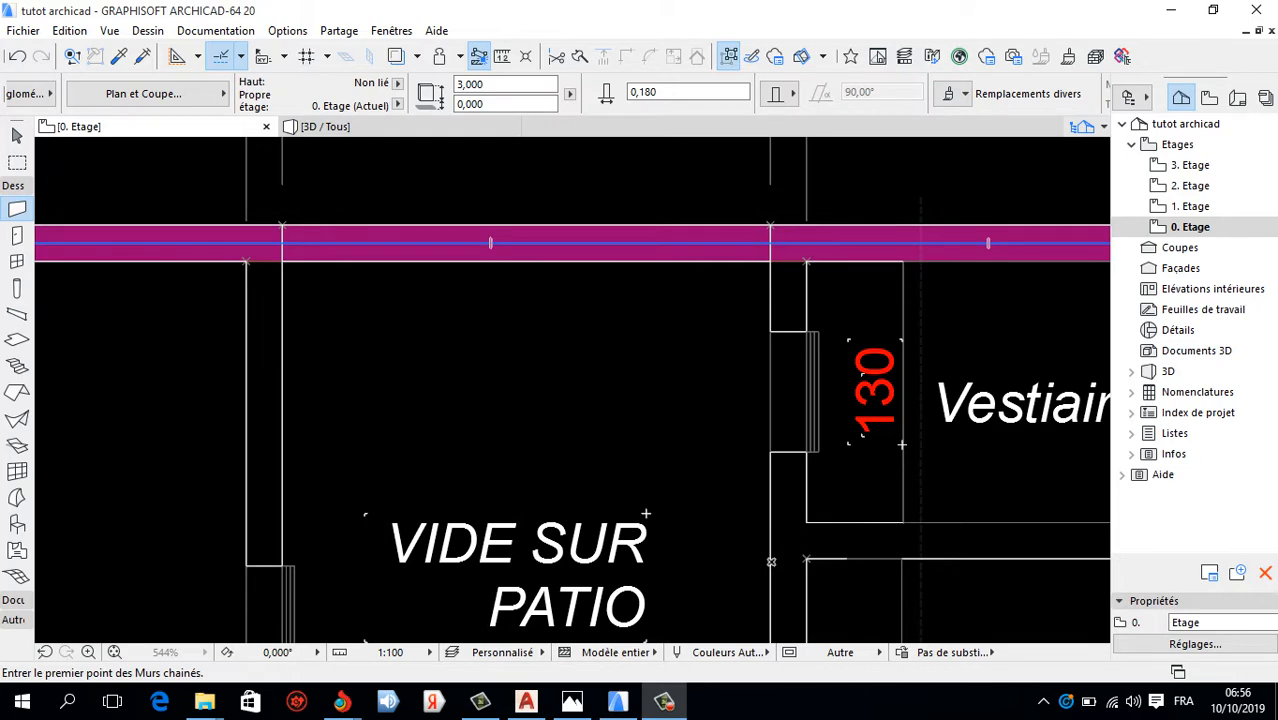
scroll(425, 270, "up", 3)
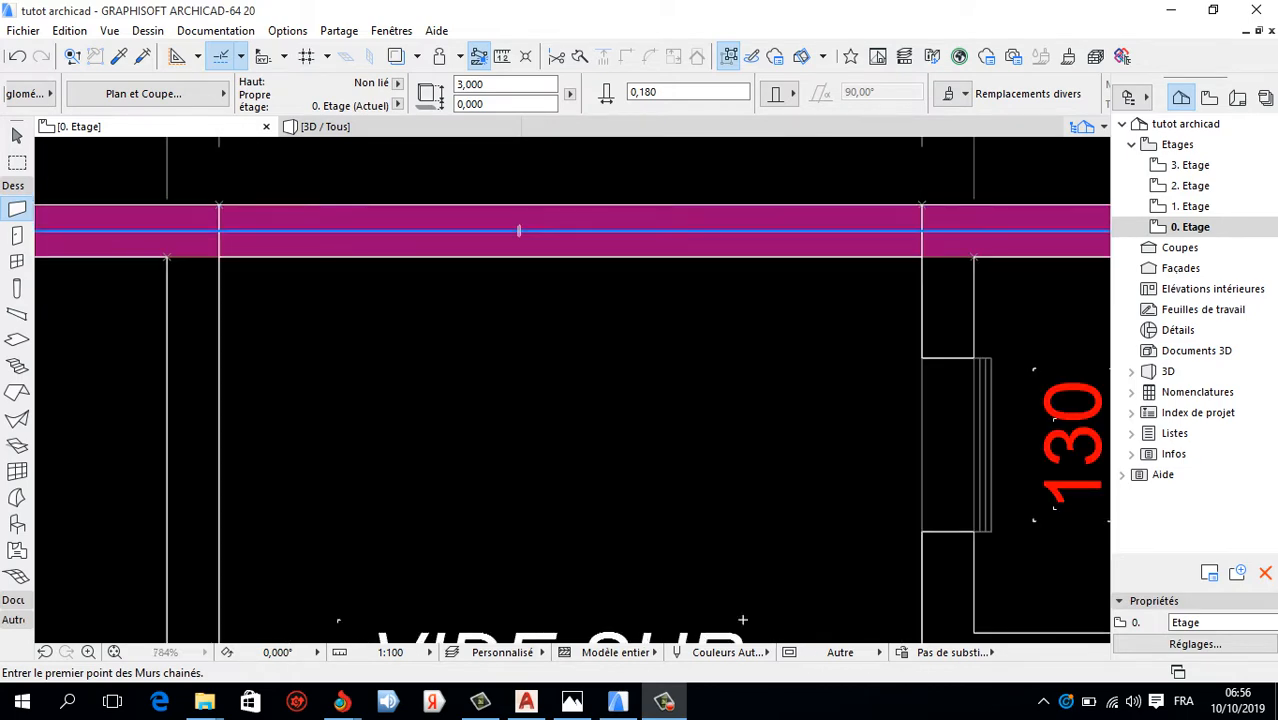
scroll(465, 230, "down", 6)
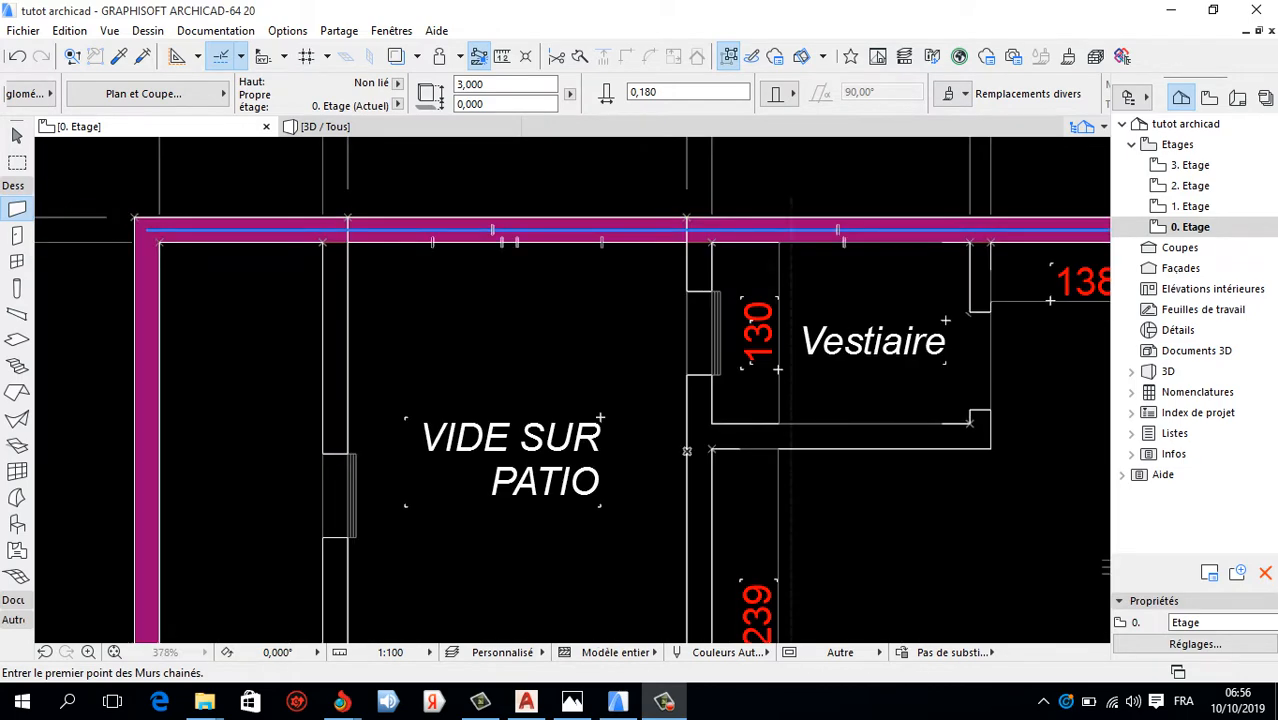
scroll(465, 237, "up", 6)
scroll(456, 257, "down", 5)
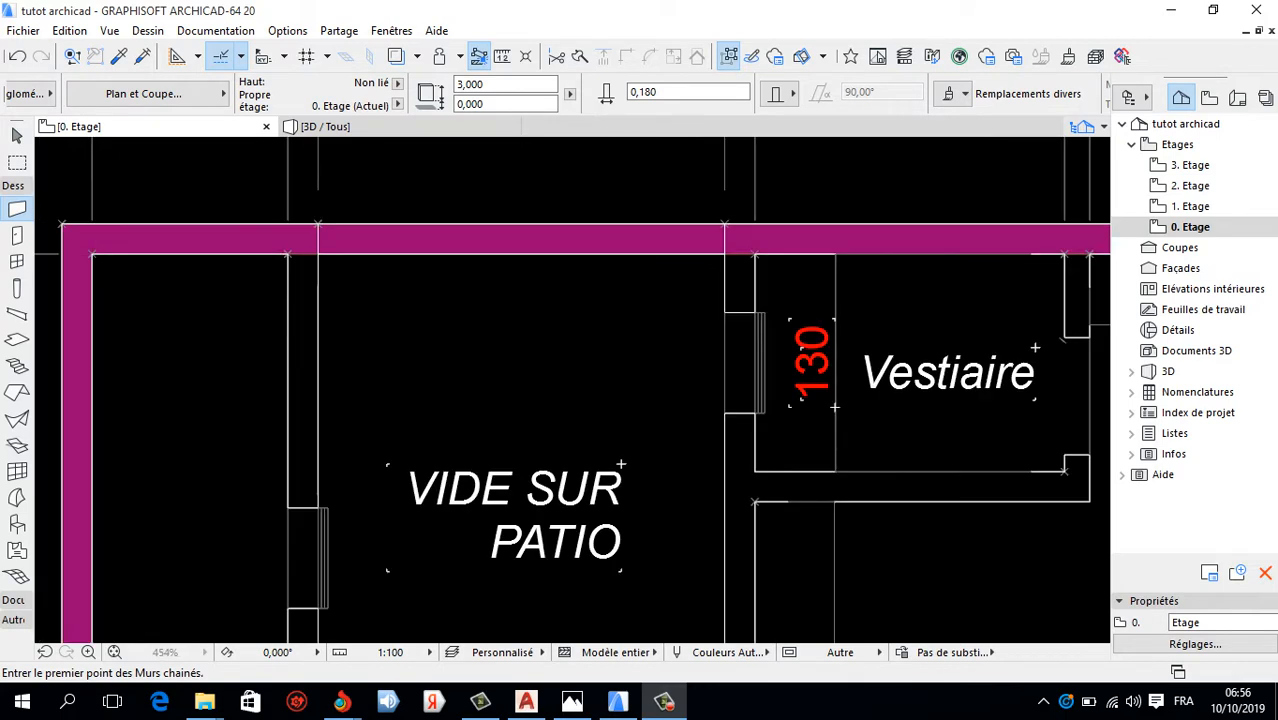
left_click(17, 136)
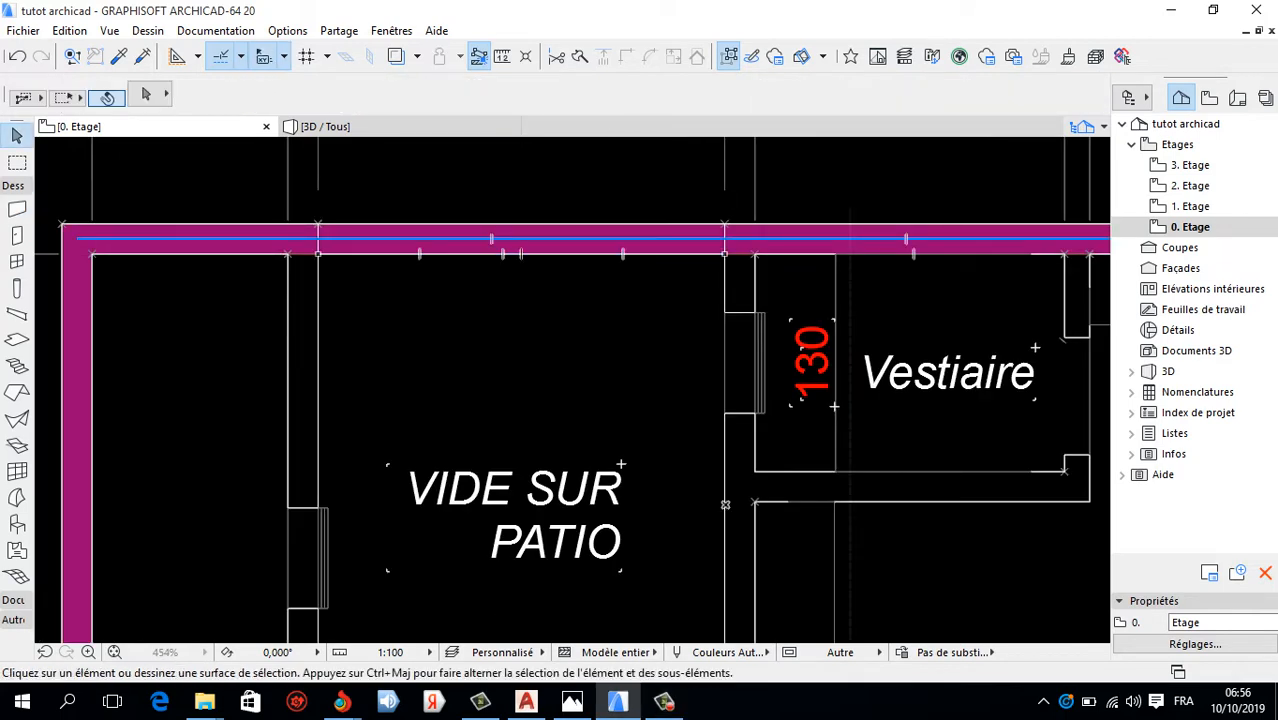
scroll(580, 245, "up", 4)
left_click(585, 243)
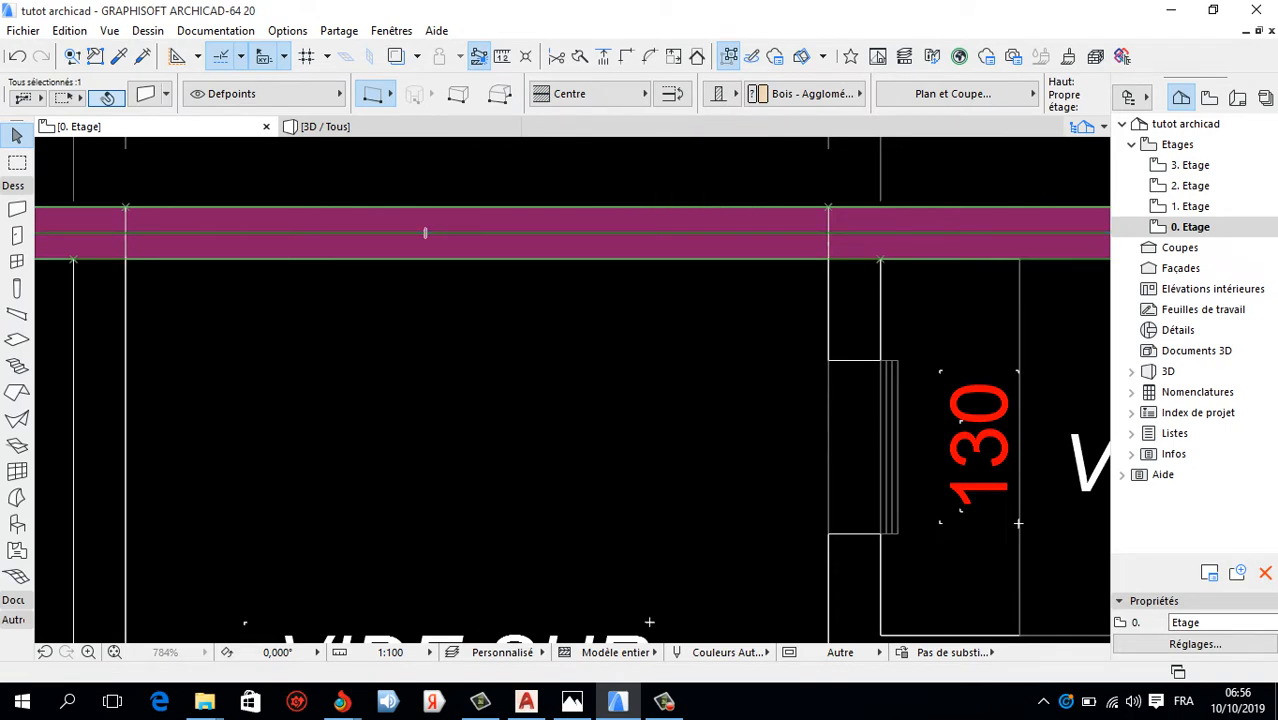
key("Escape")
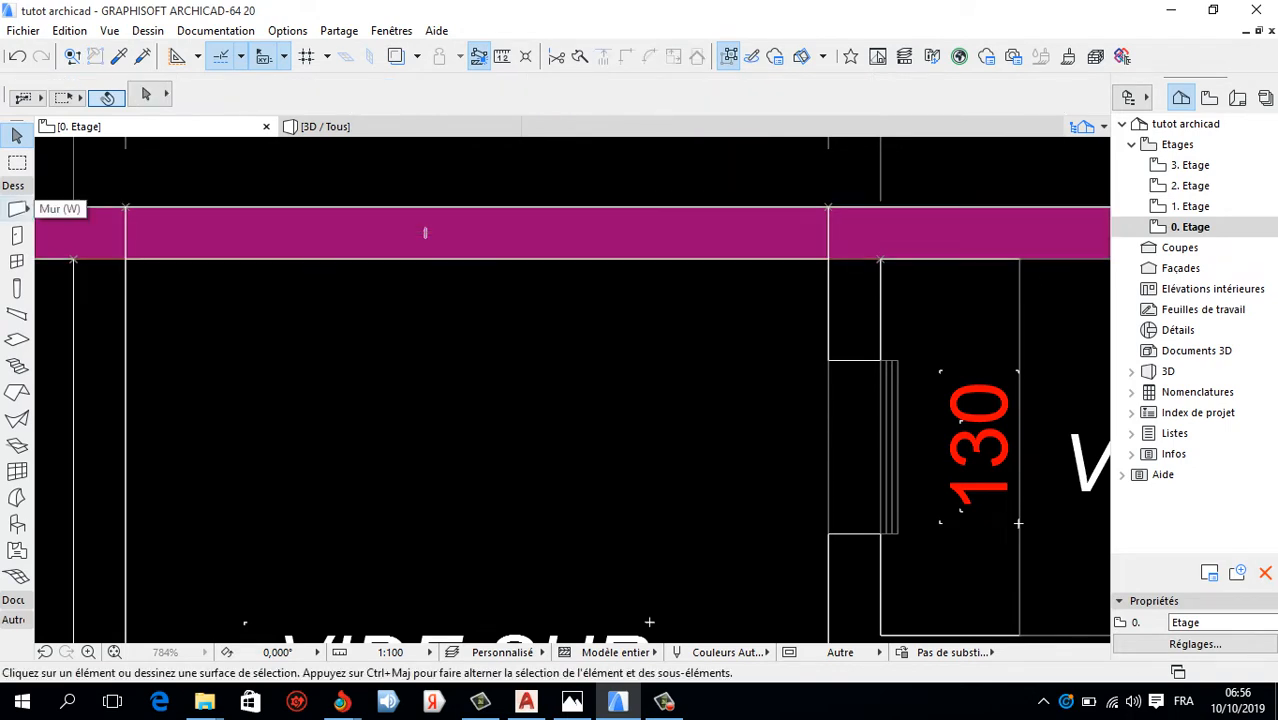
Copy the terrace plan's upper outer wall onto the partition line below the toilet and Vestiaire, using translation with multiple copies.
left_click(17, 209)
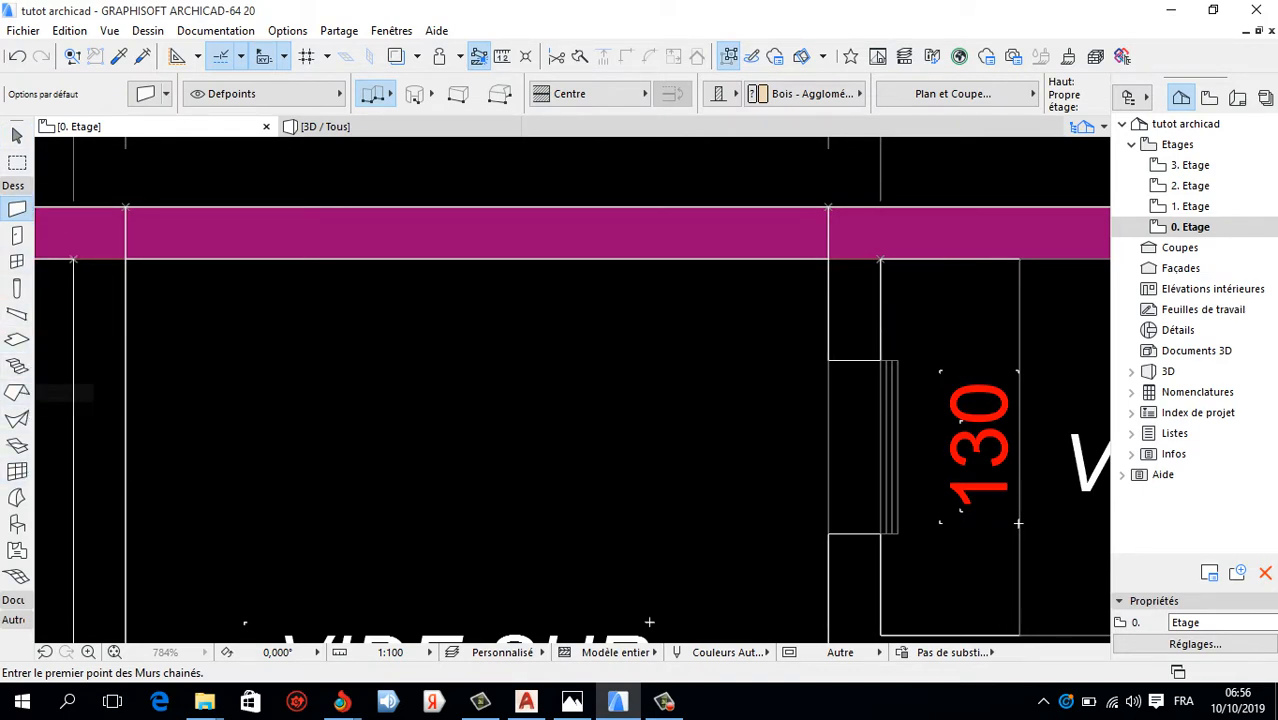
key("shift")
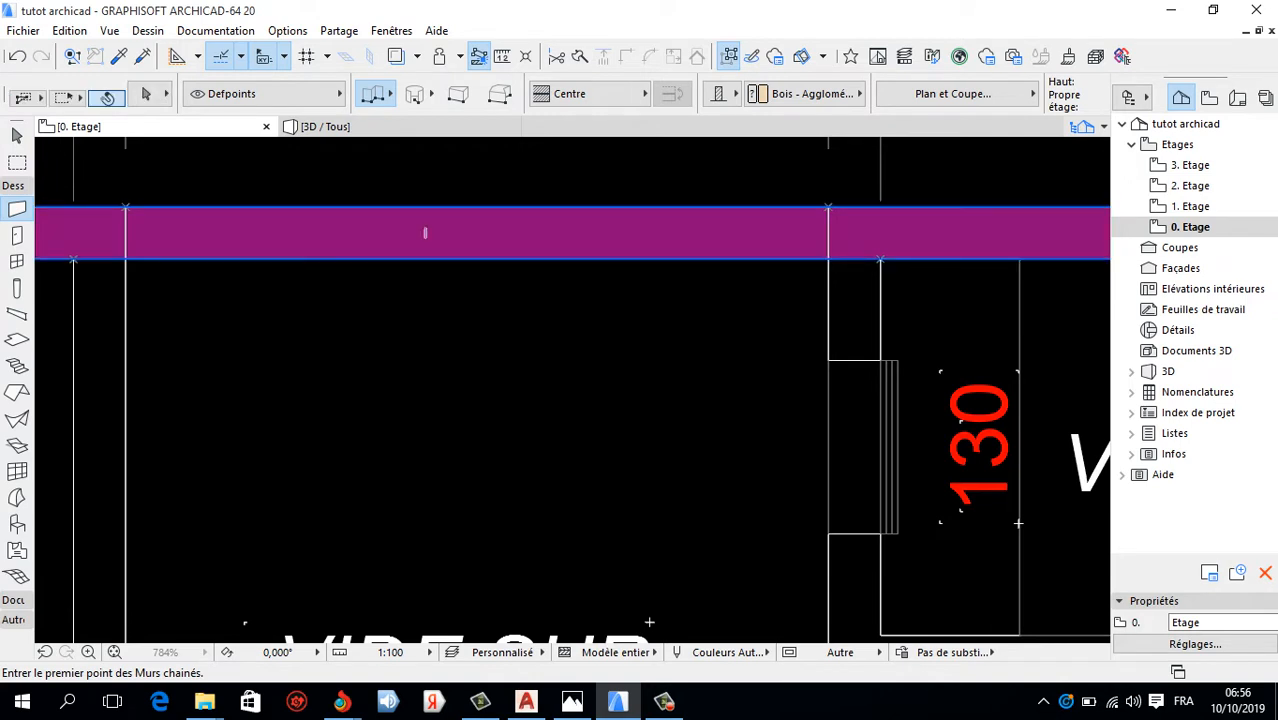
left_click(425, 233, "shift")
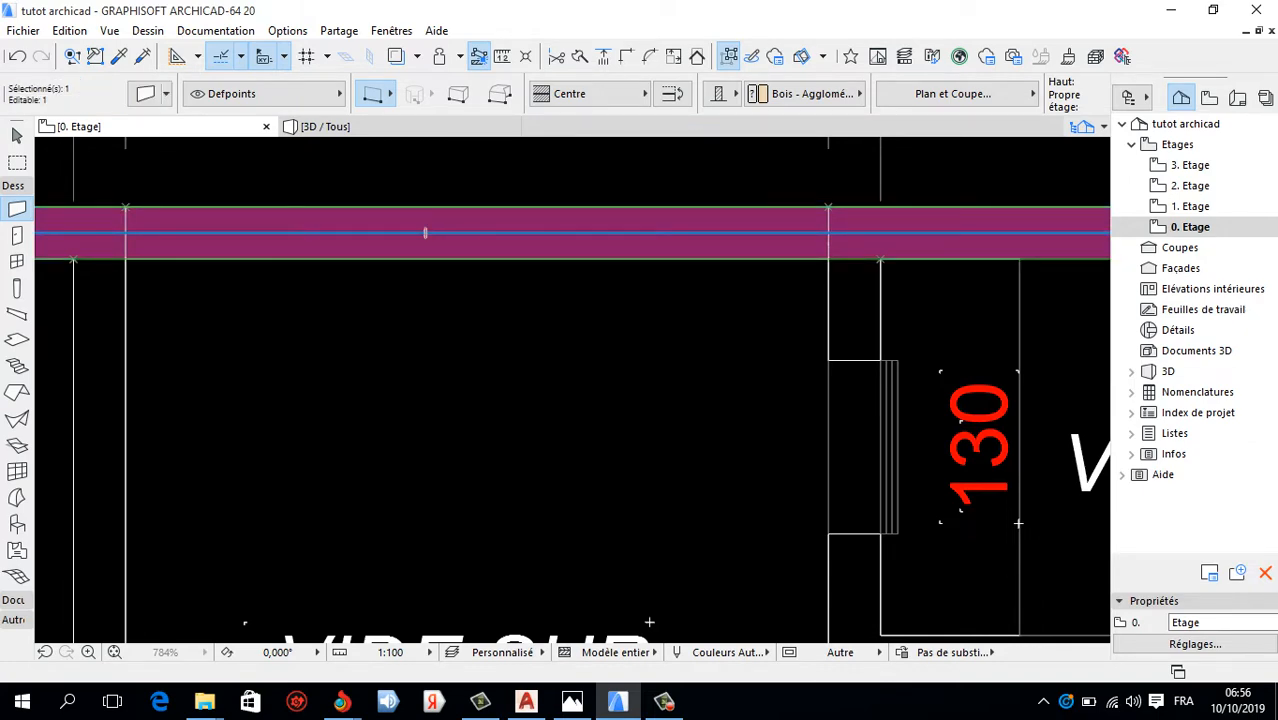
scroll(526, 233, "down", 10)
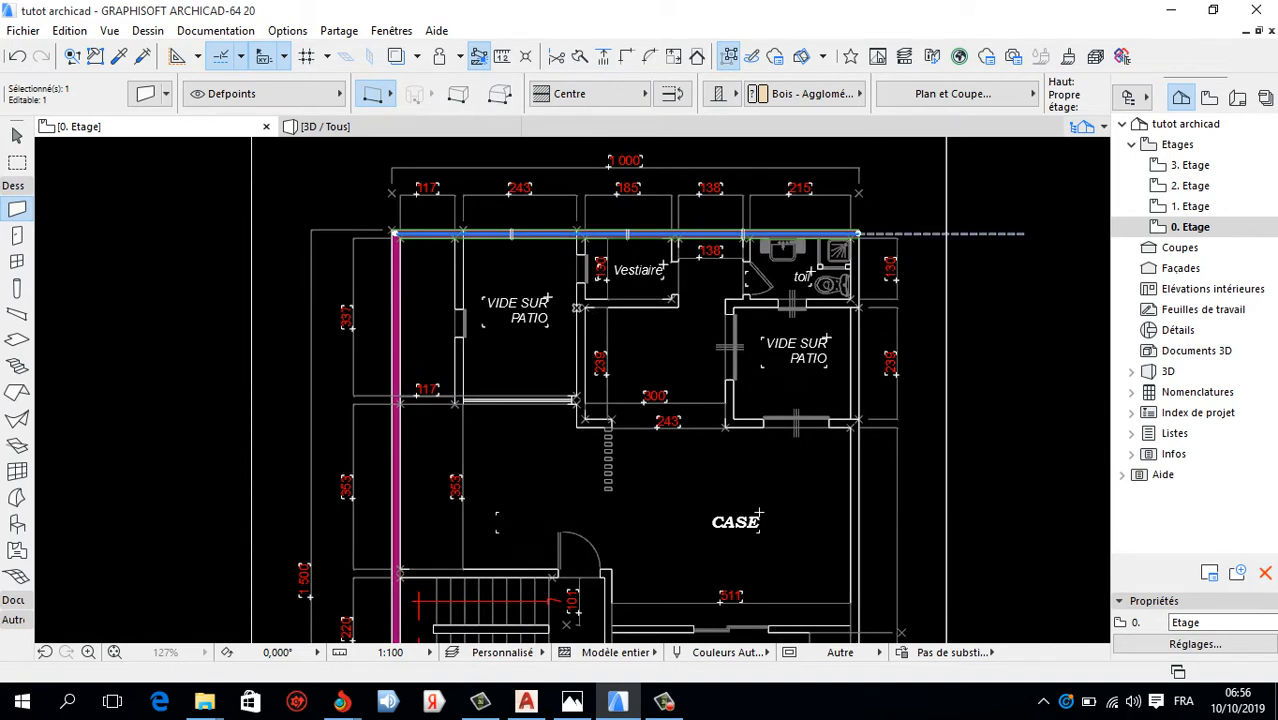
scroll(931, 265, "up", 2)
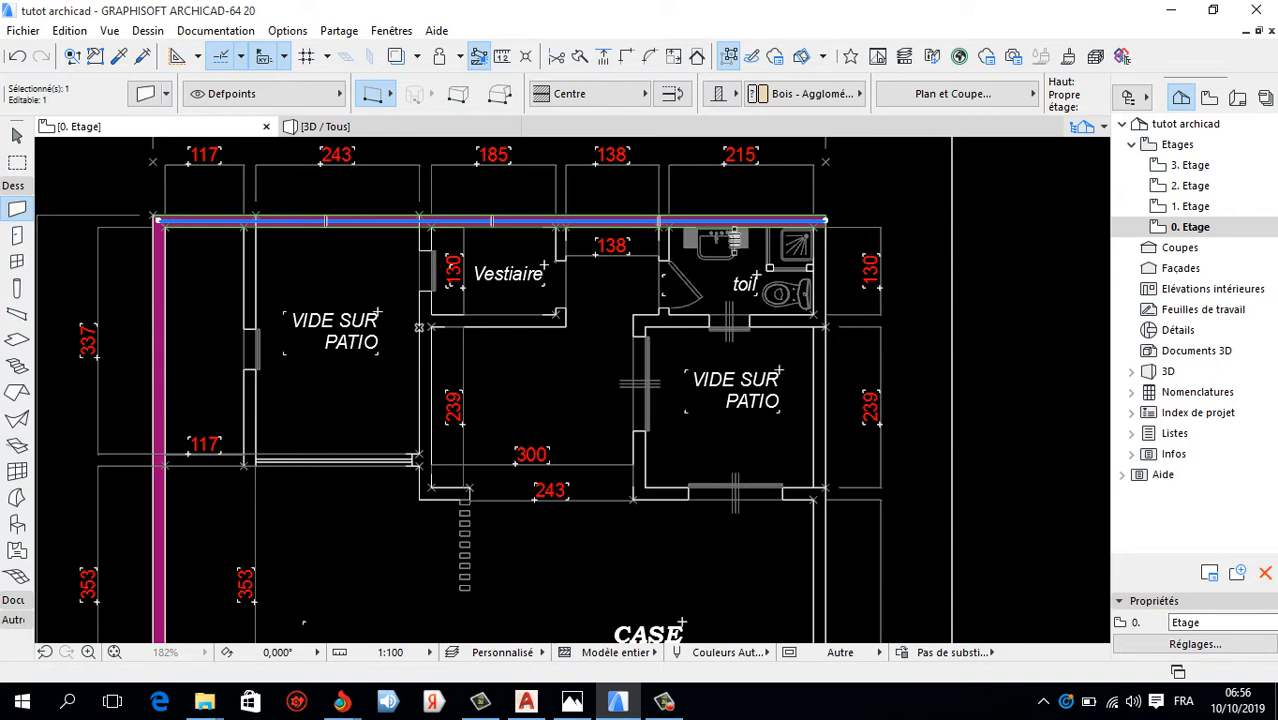
scroll(734, 236, "down", 3)
scroll(687, 233, "up", 2)
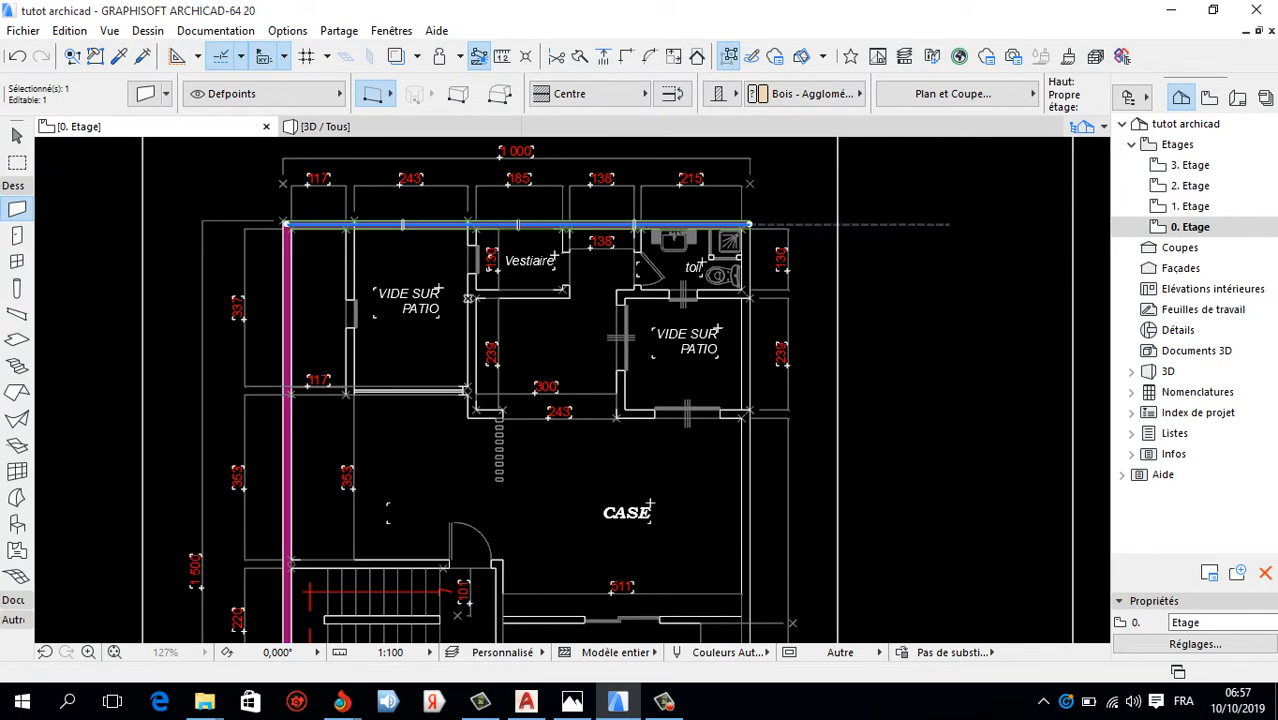
scroll(901, 220, "up", 1)
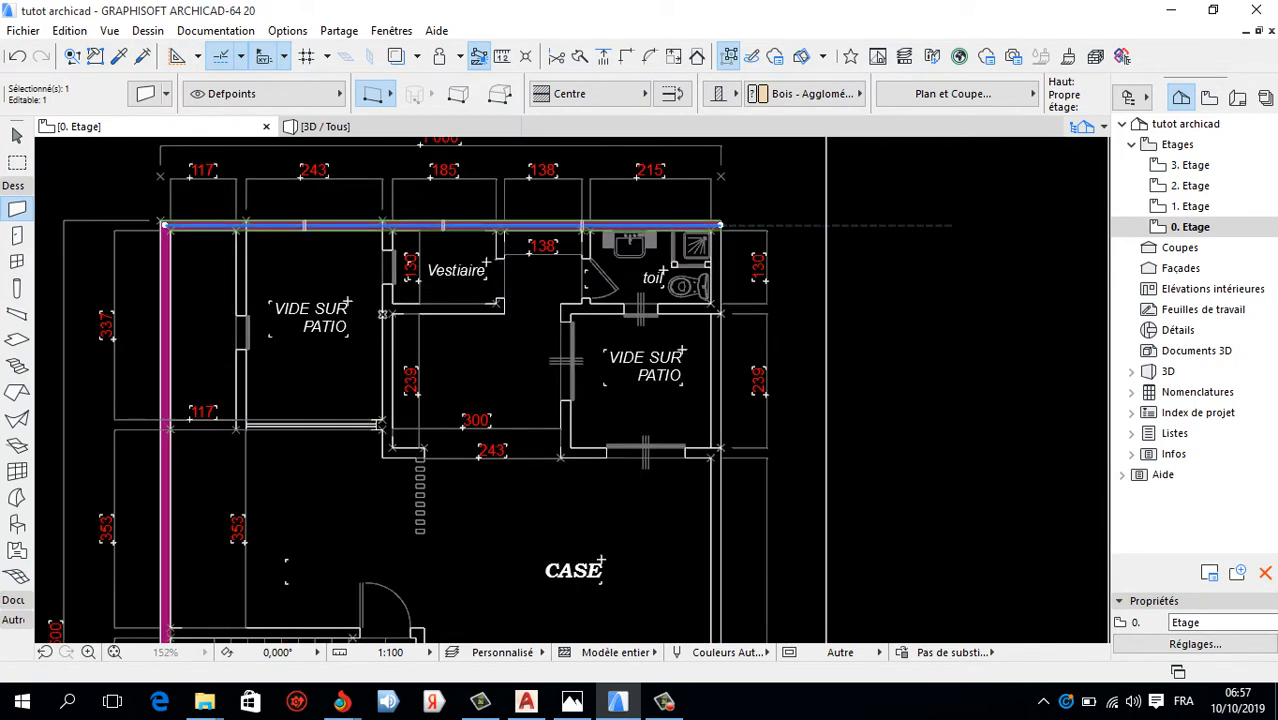
right_click(911, 183)
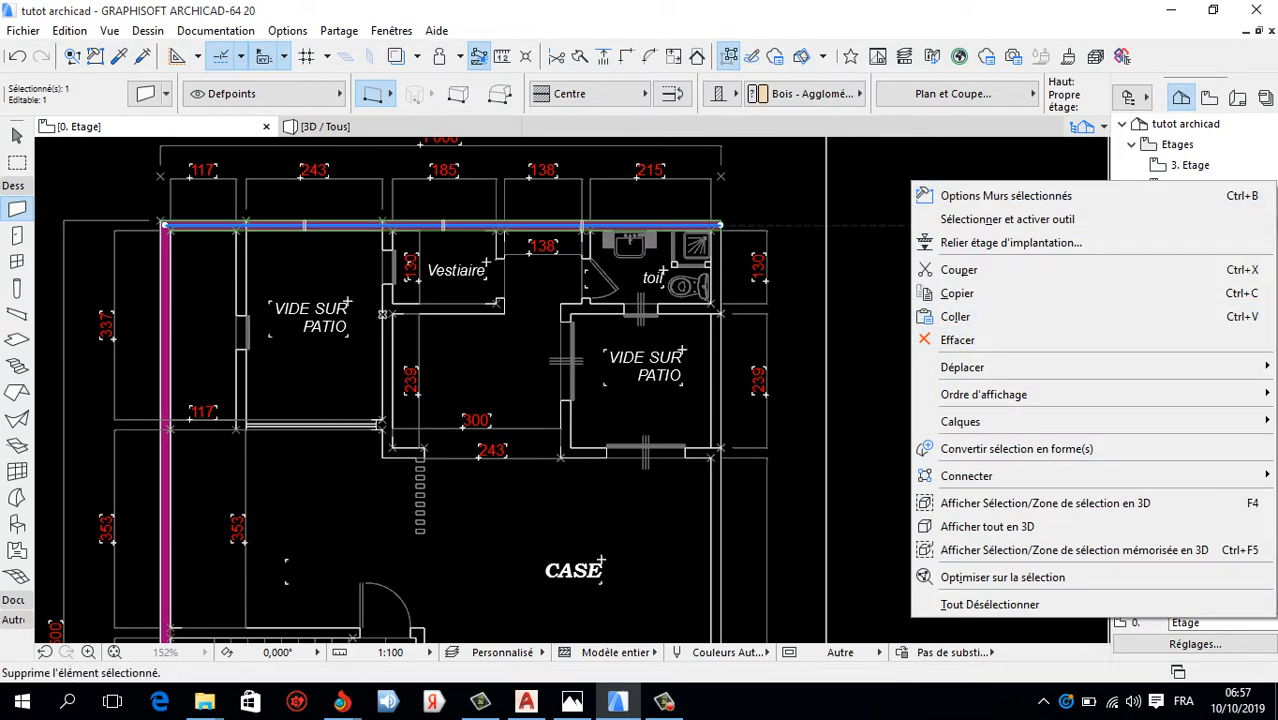
mouse_move(1000, 367)
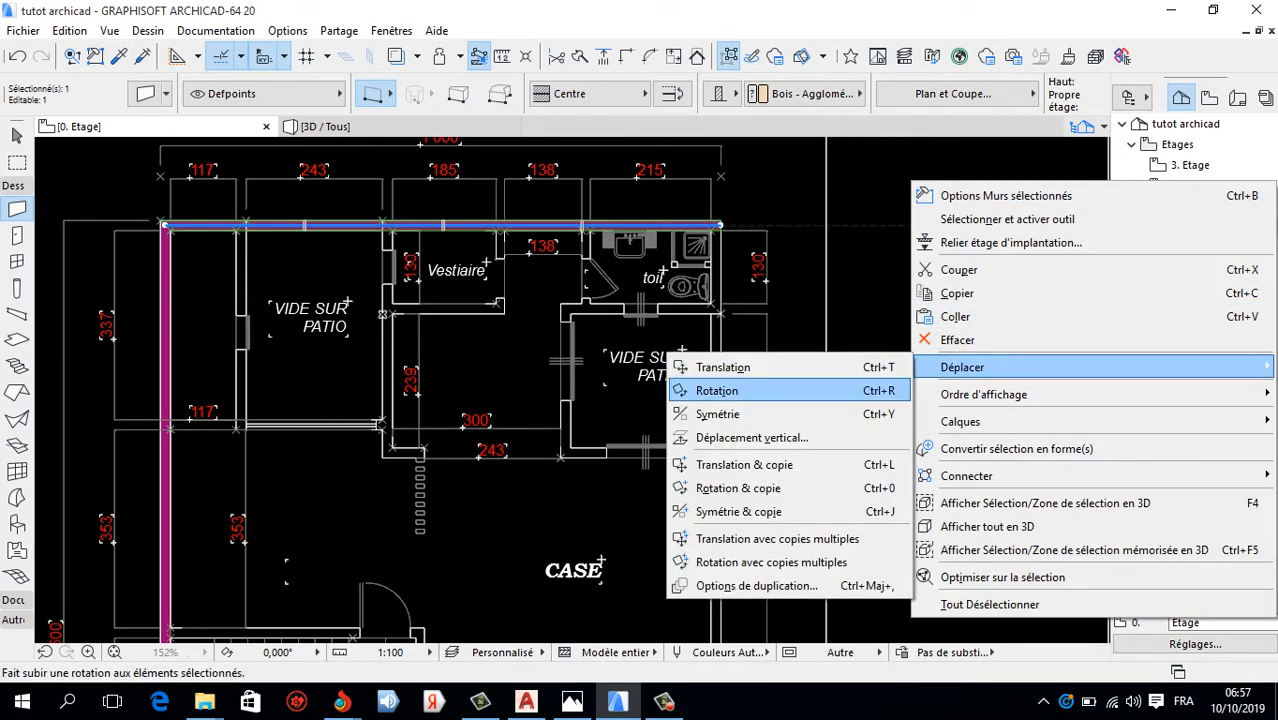
left_click(777, 538)
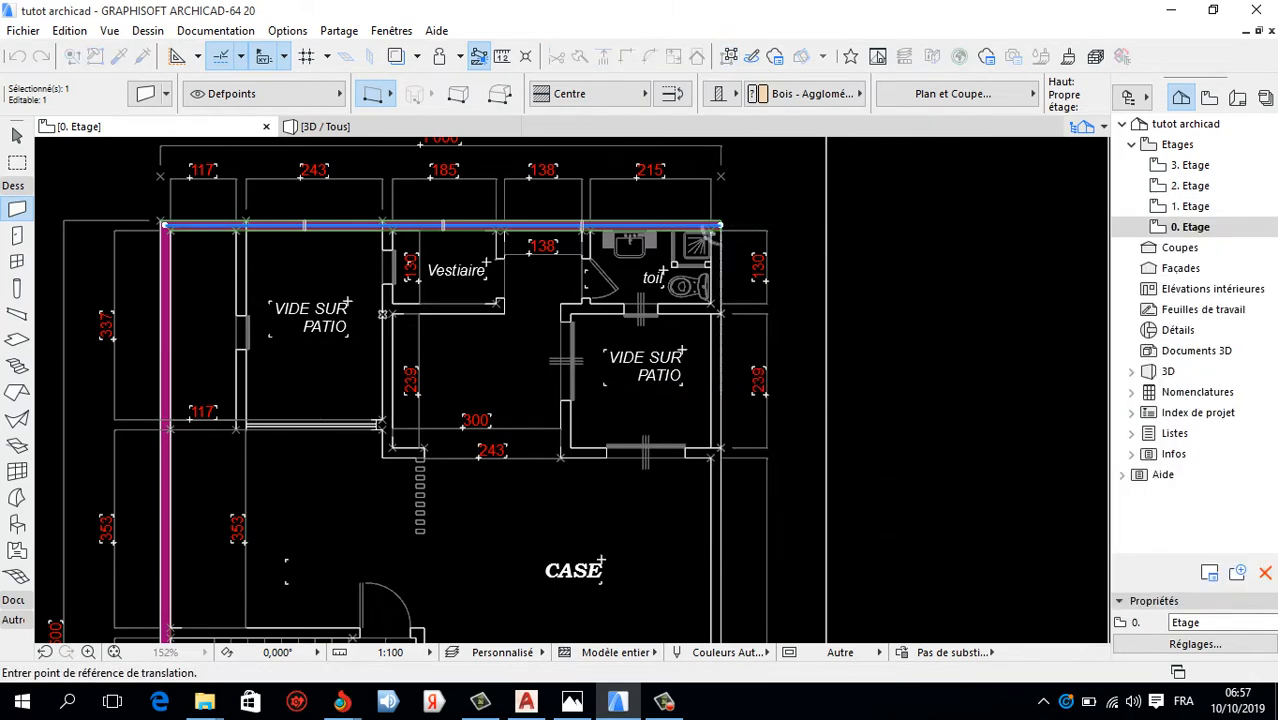
scroll(708, 229, "up", 10)
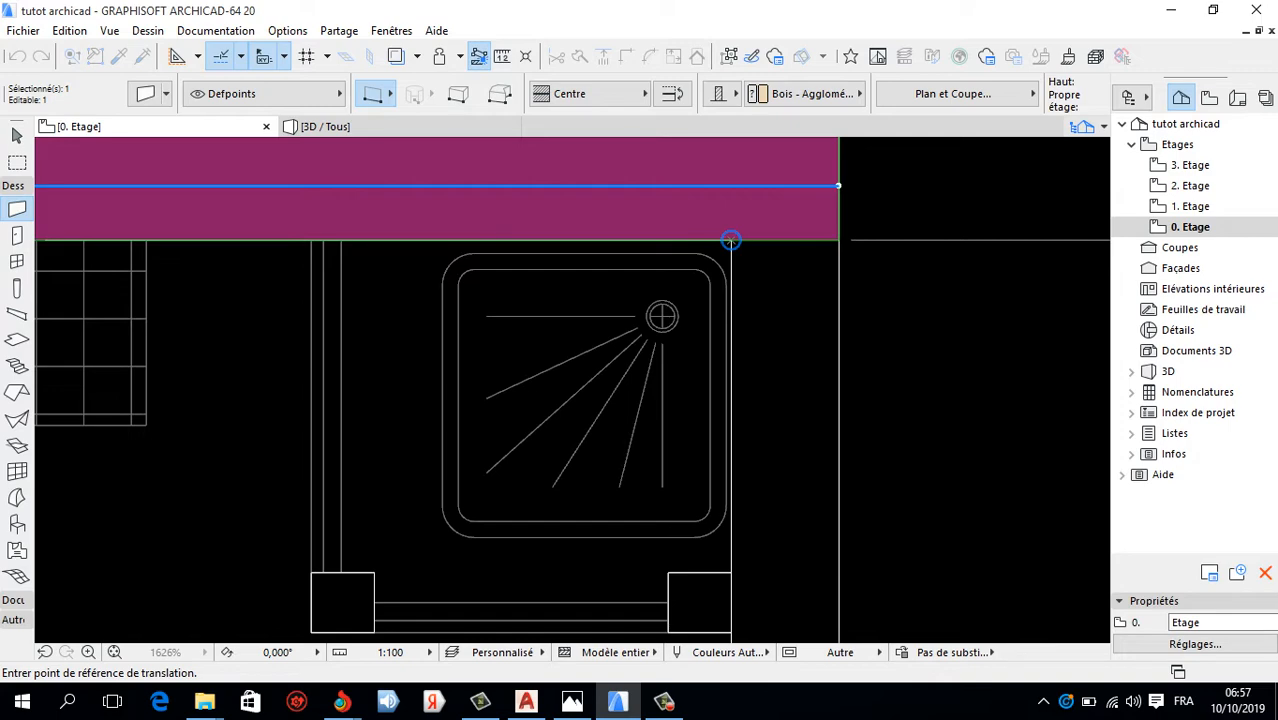
left_click(731, 240)
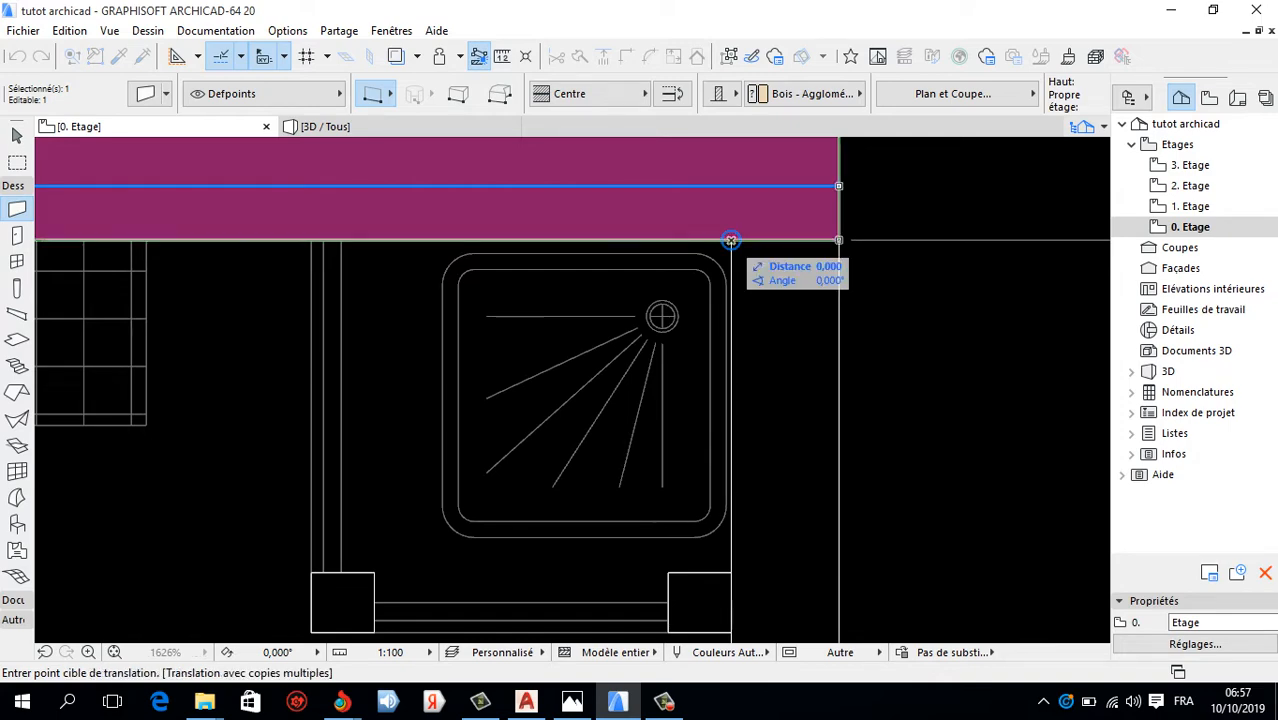
scroll(731, 240, "down", 5)
scroll(744, 206, "up", 5)
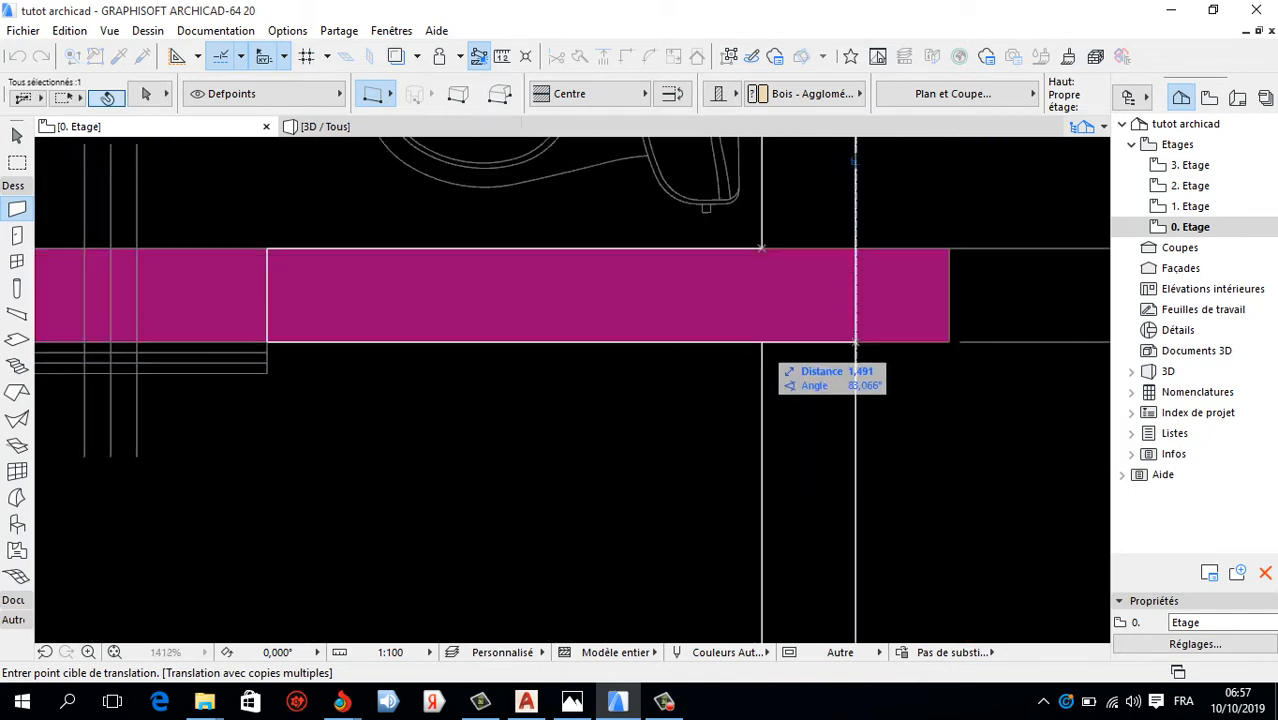
Place another copy of the upper wall on the wall line between the right-hand VIDE SUR PATIO and CASE.
scroll(762, 338, "down", 7)
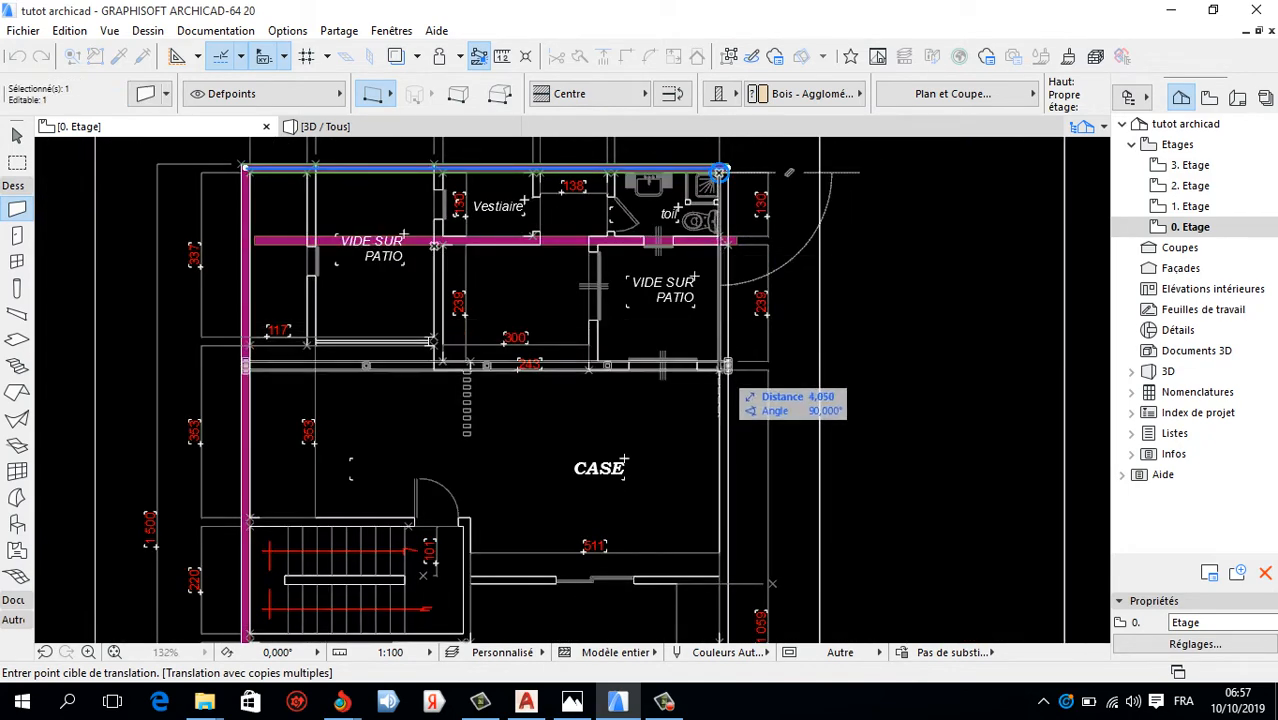
scroll(718, 388, "up", 6)
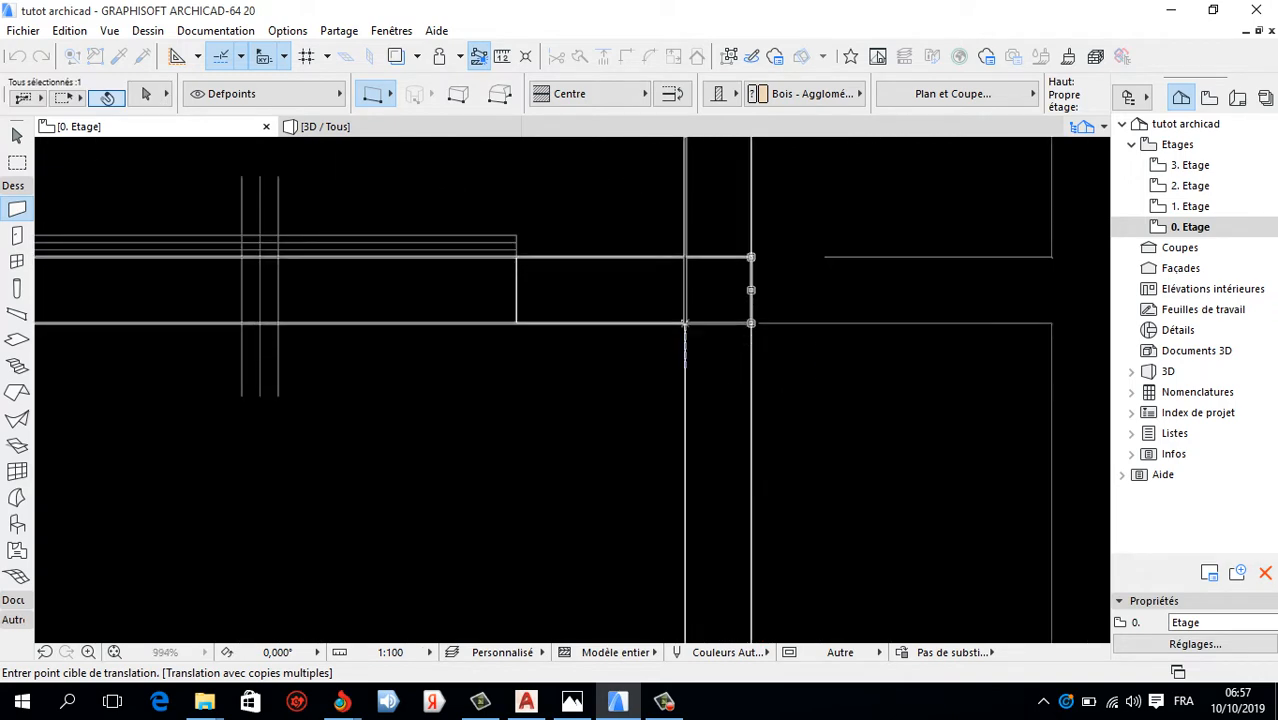
scroll(680, 212, "down", 8)
Place the last copy of the upper wall along the terrace plan's lower outer wall line and end the multiple copying.
scroll(667, 300, "up", 2)
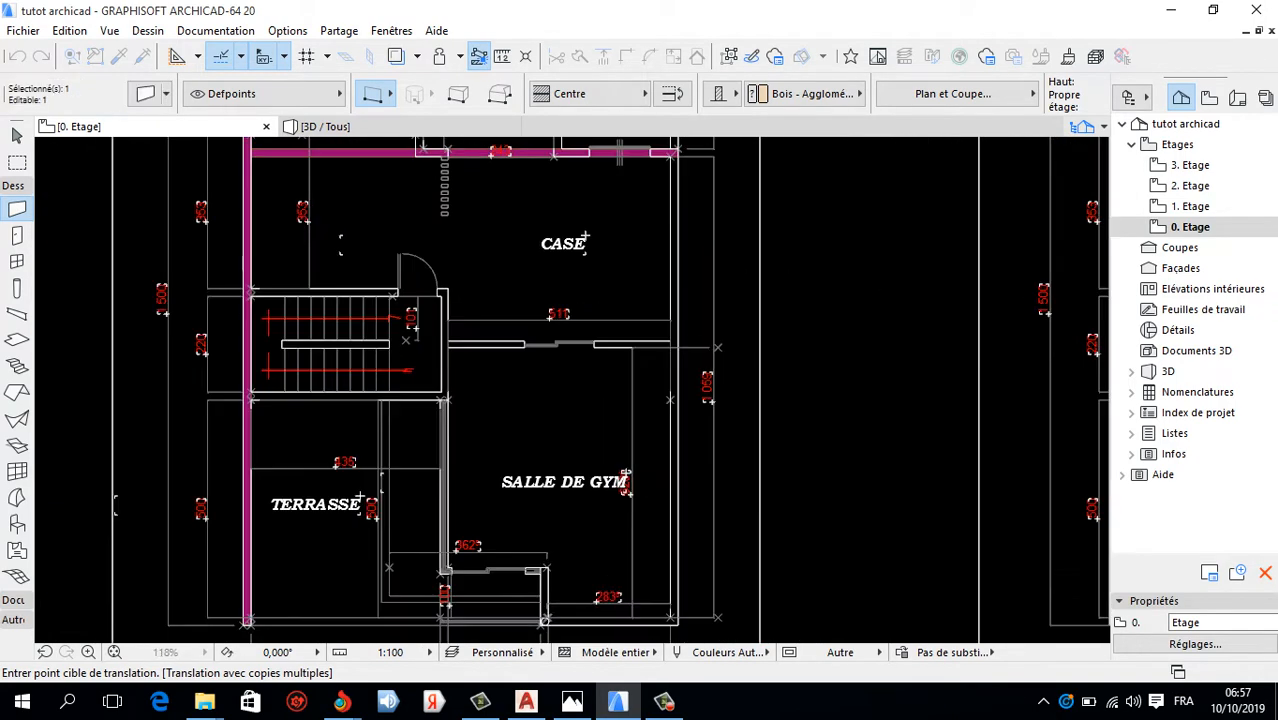
scroll(780, 470, "up", 3)
scroll(673, 396, "up", 4)
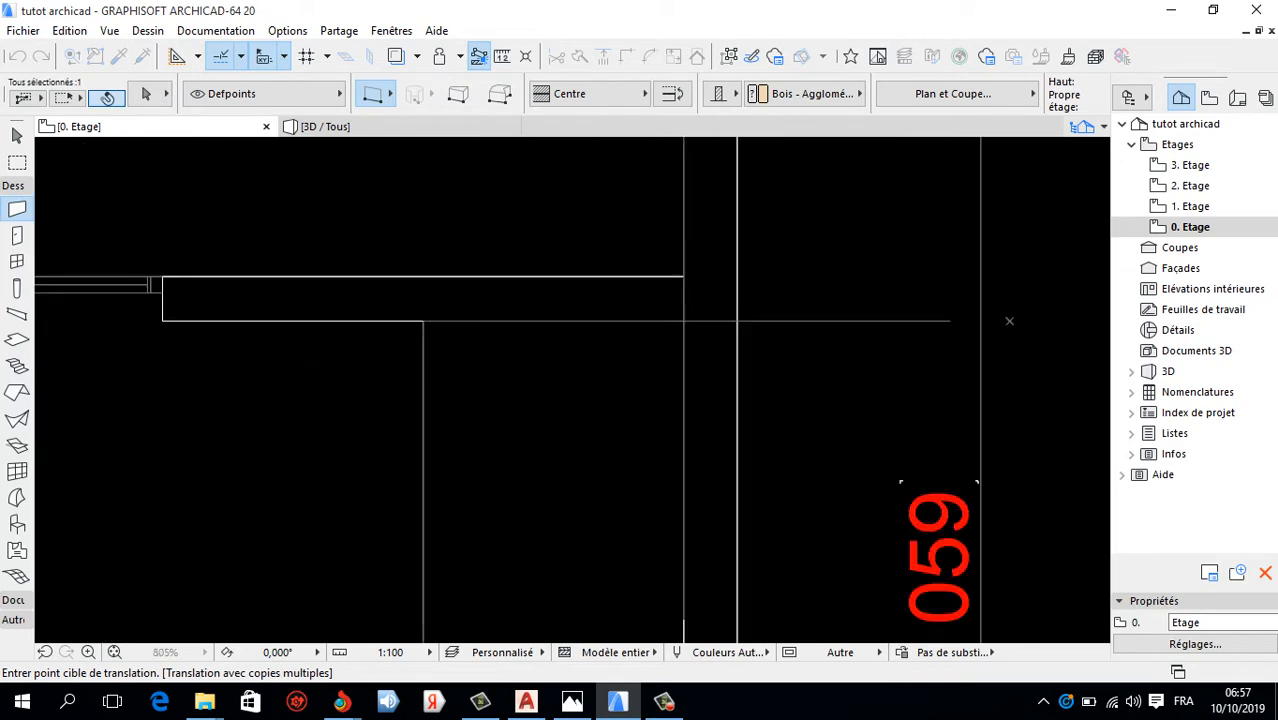
scroll(740, 345, "down", 8)
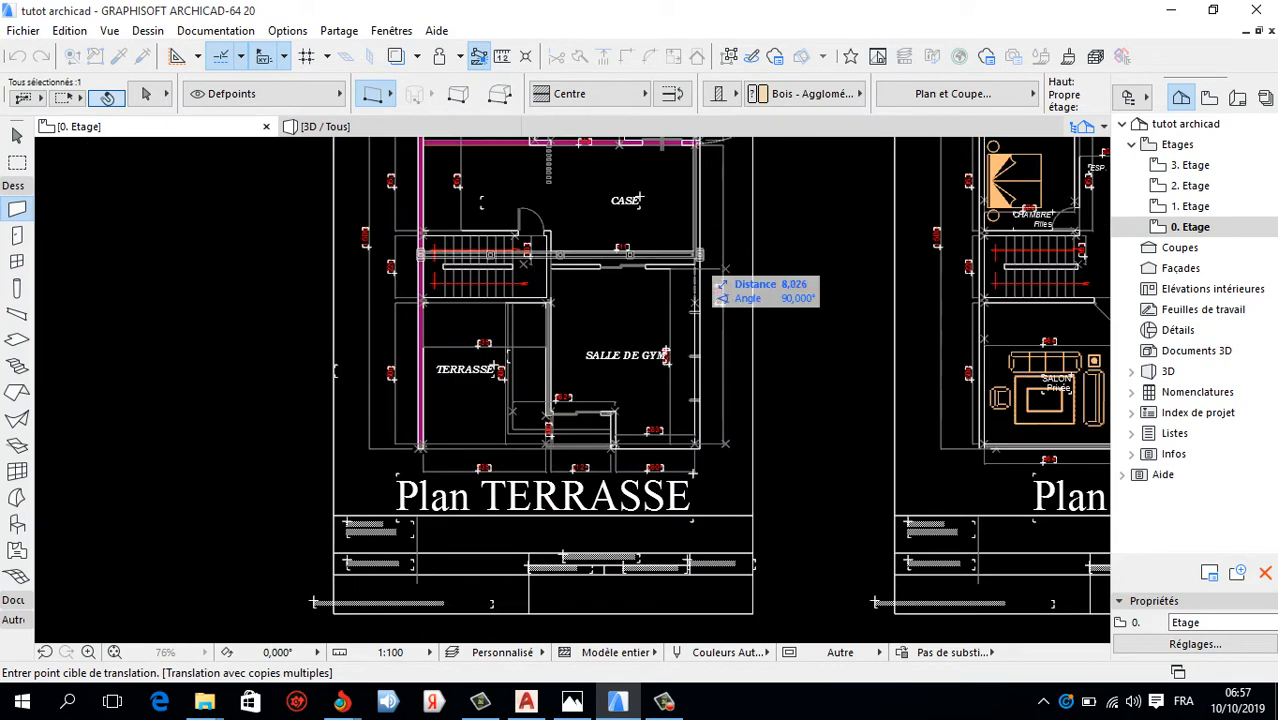
scroll(697, 460, "up", 8)
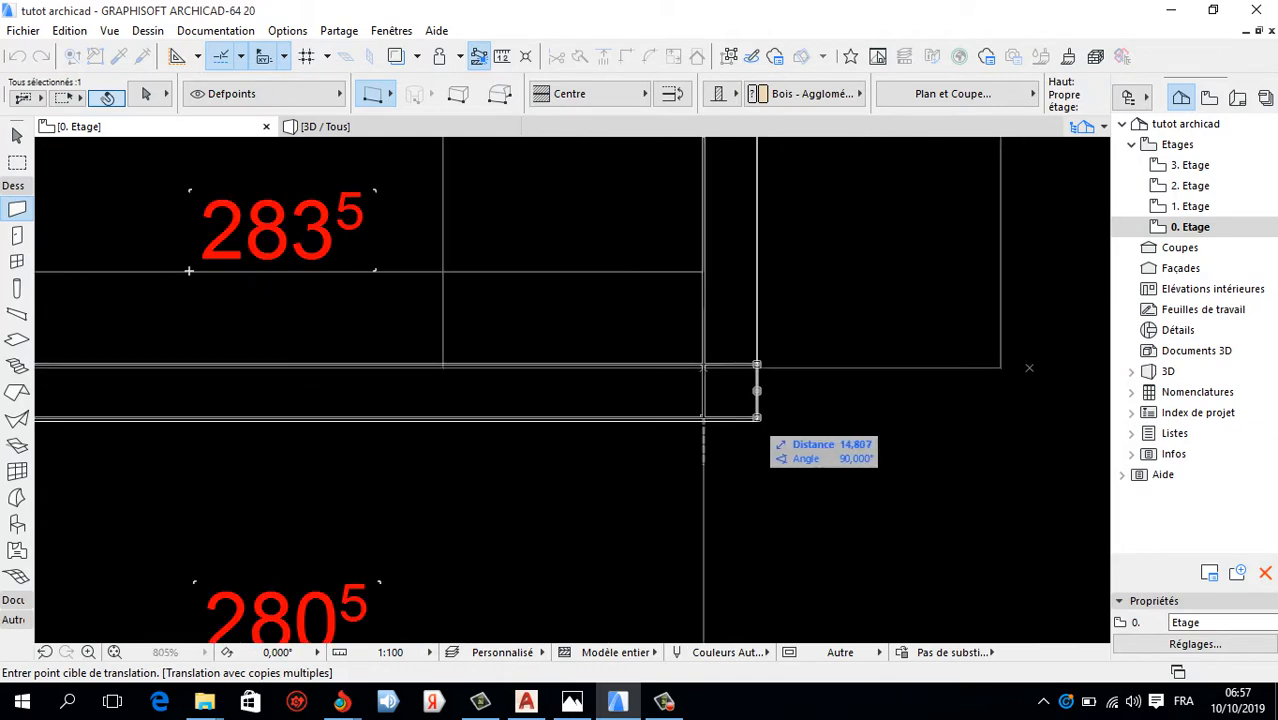
scroll(703, 410, "down", 4)
scroll(493, 398, "down", 6)
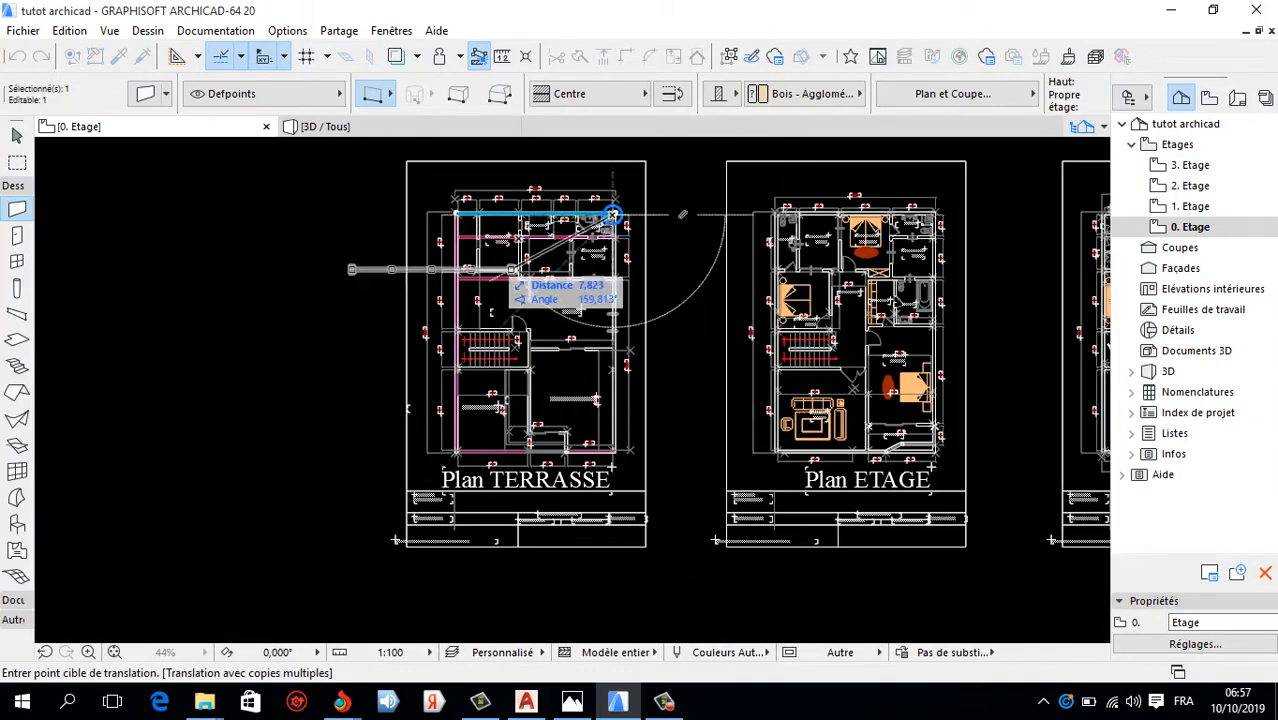
scroll(612, 212, "up", 4)
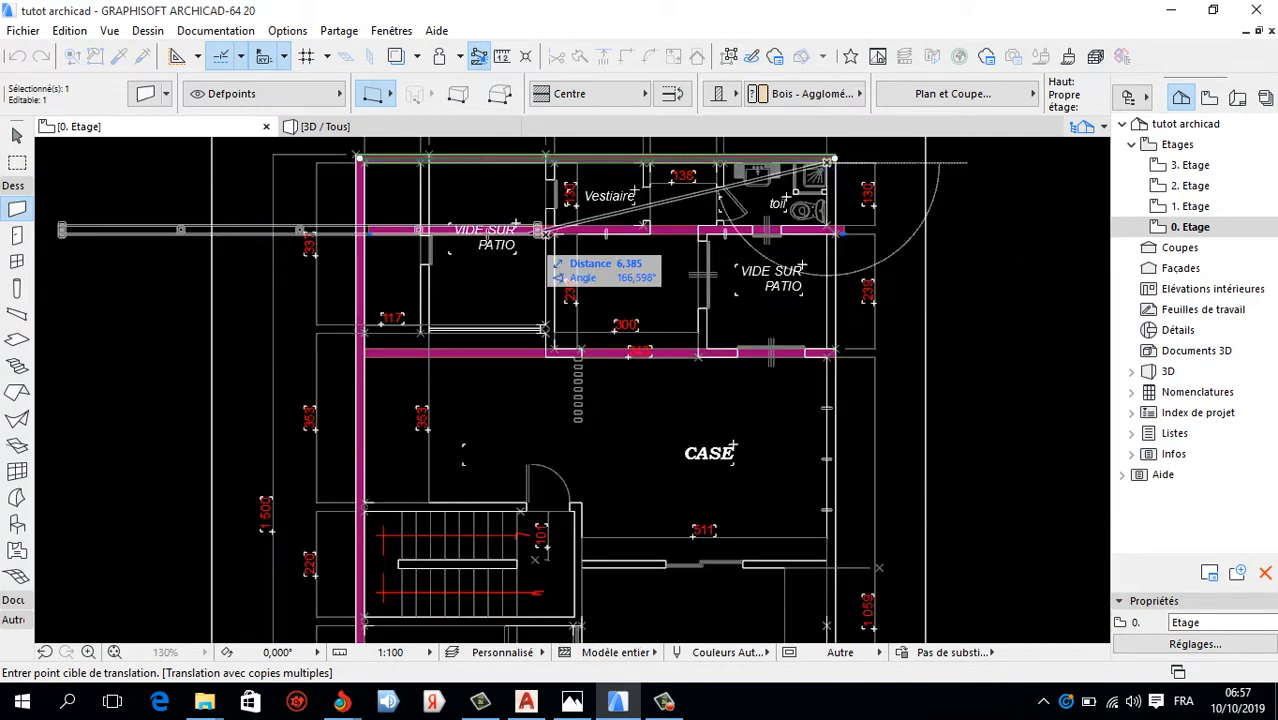
left_click(545, 233)
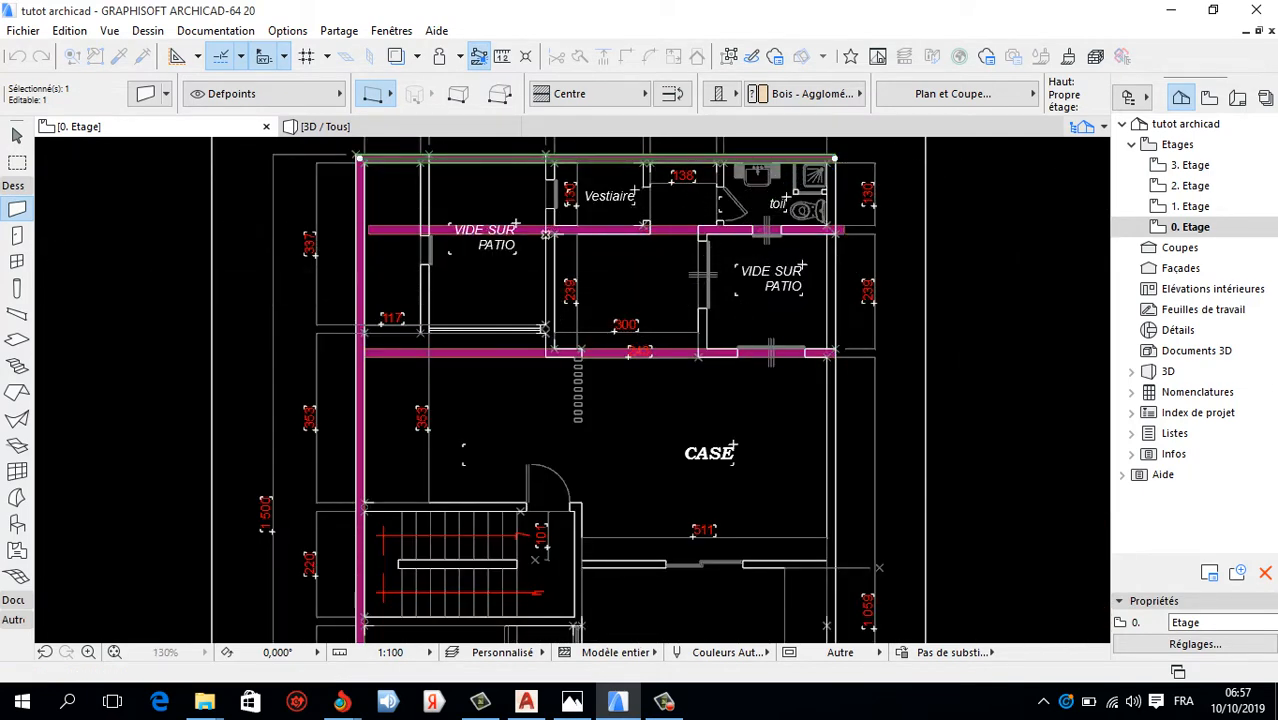
scroll(432, 261, "down", 2)
key("Escape")
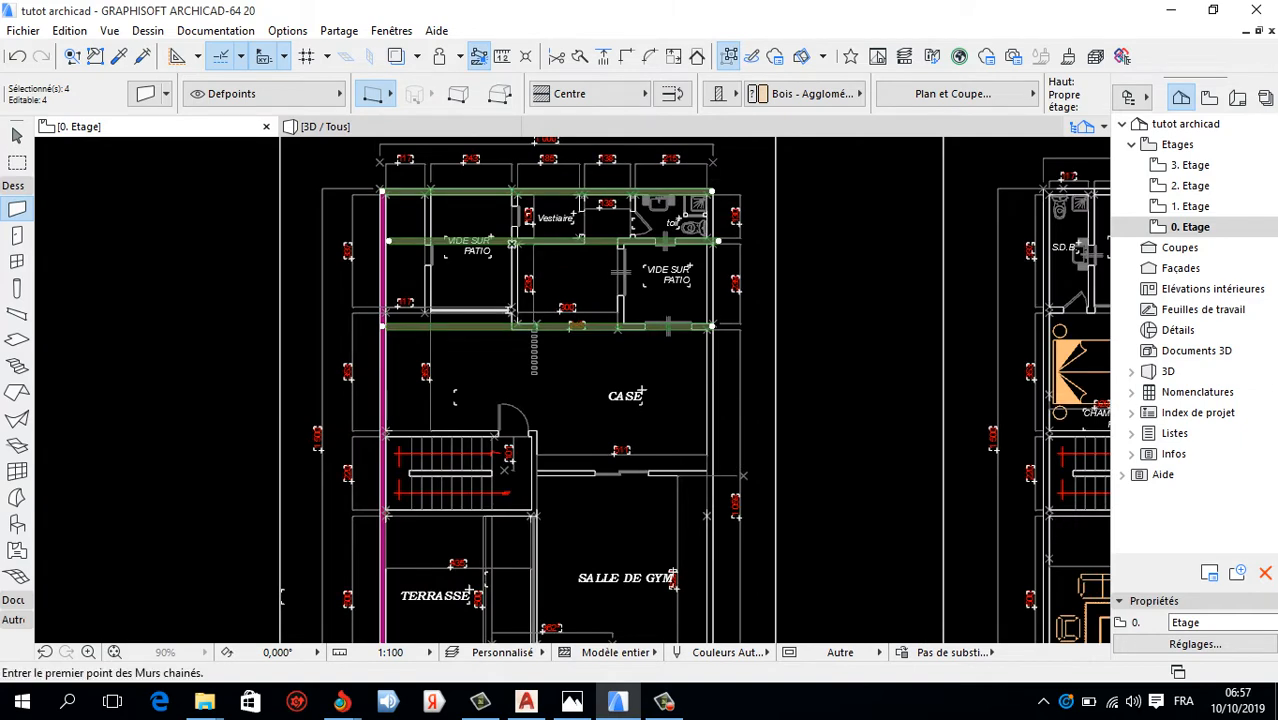
Select the terrace plan's left outer wall.
scroll(428, 352, "up", 5)
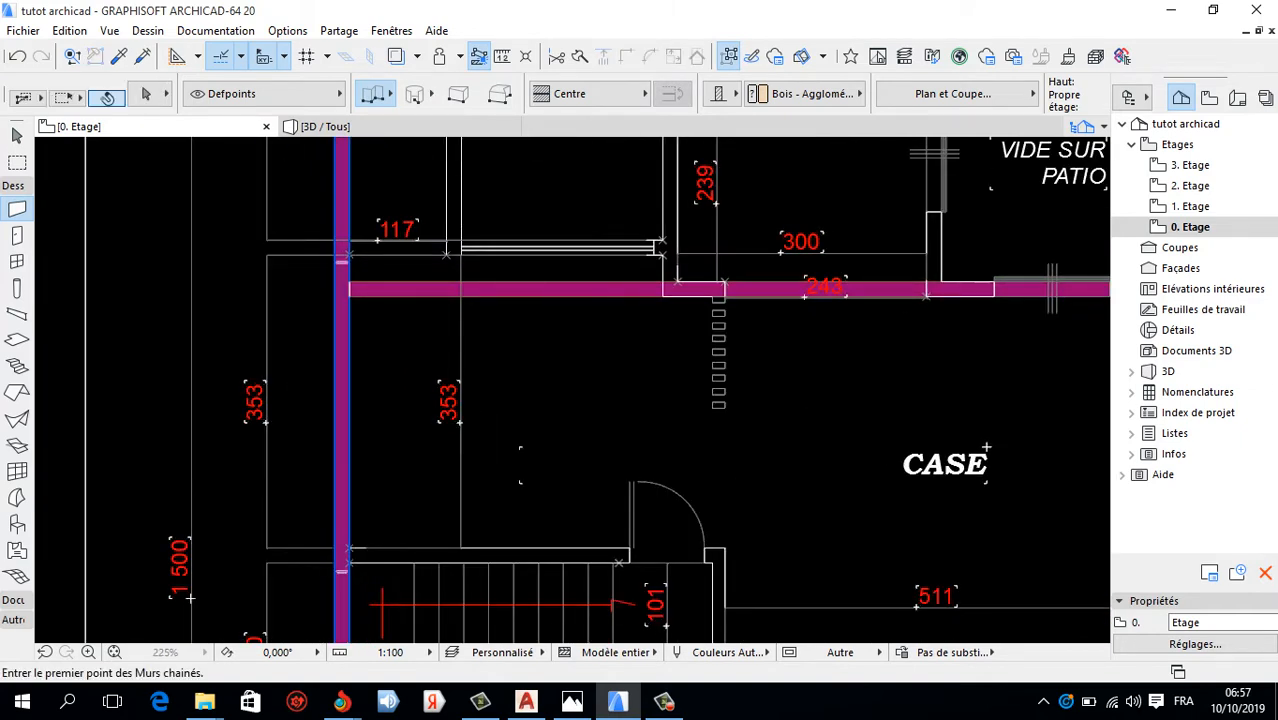
left_click(348, 256, "shift")
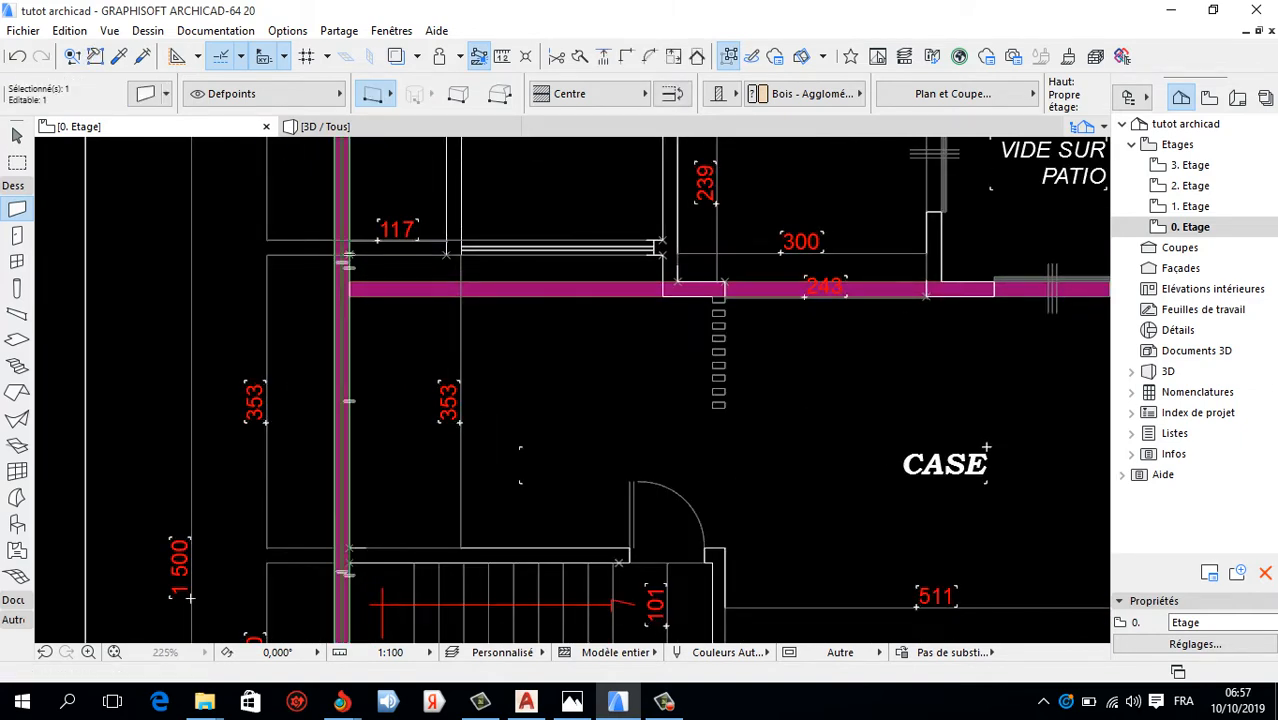
scroll(471, 352, "down", 5)
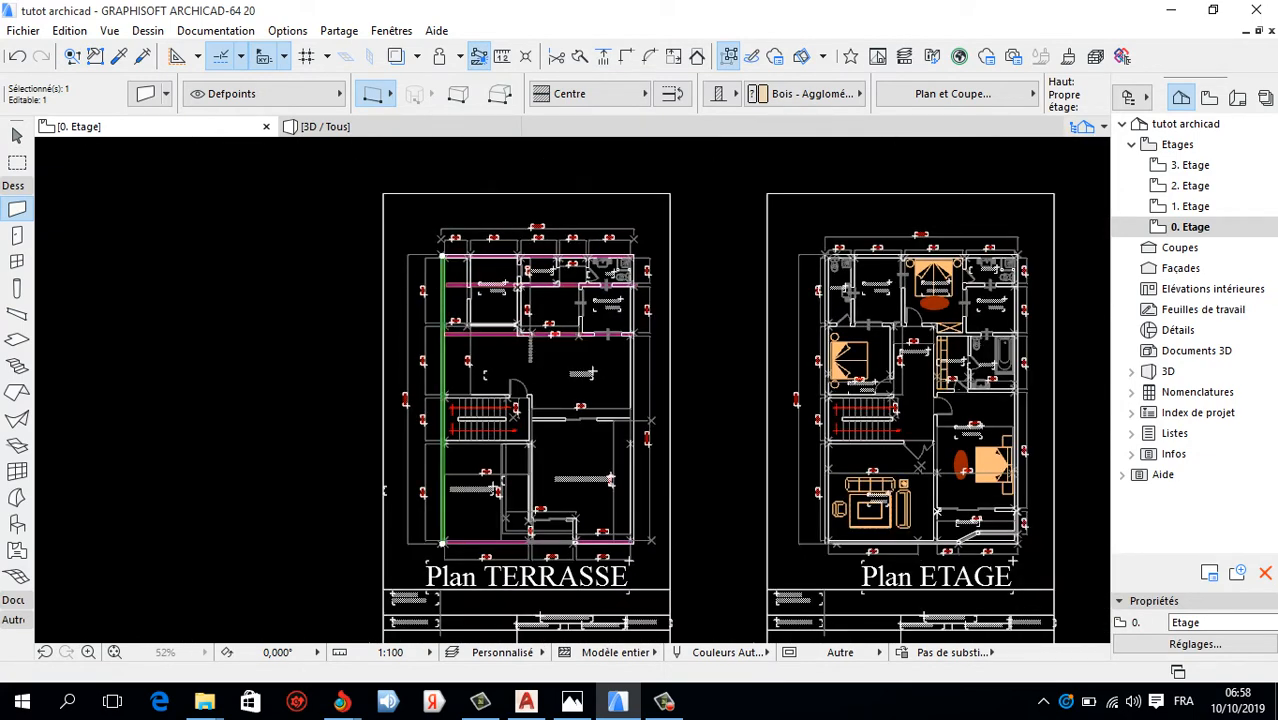
scroll(527, 530, "up", 1)
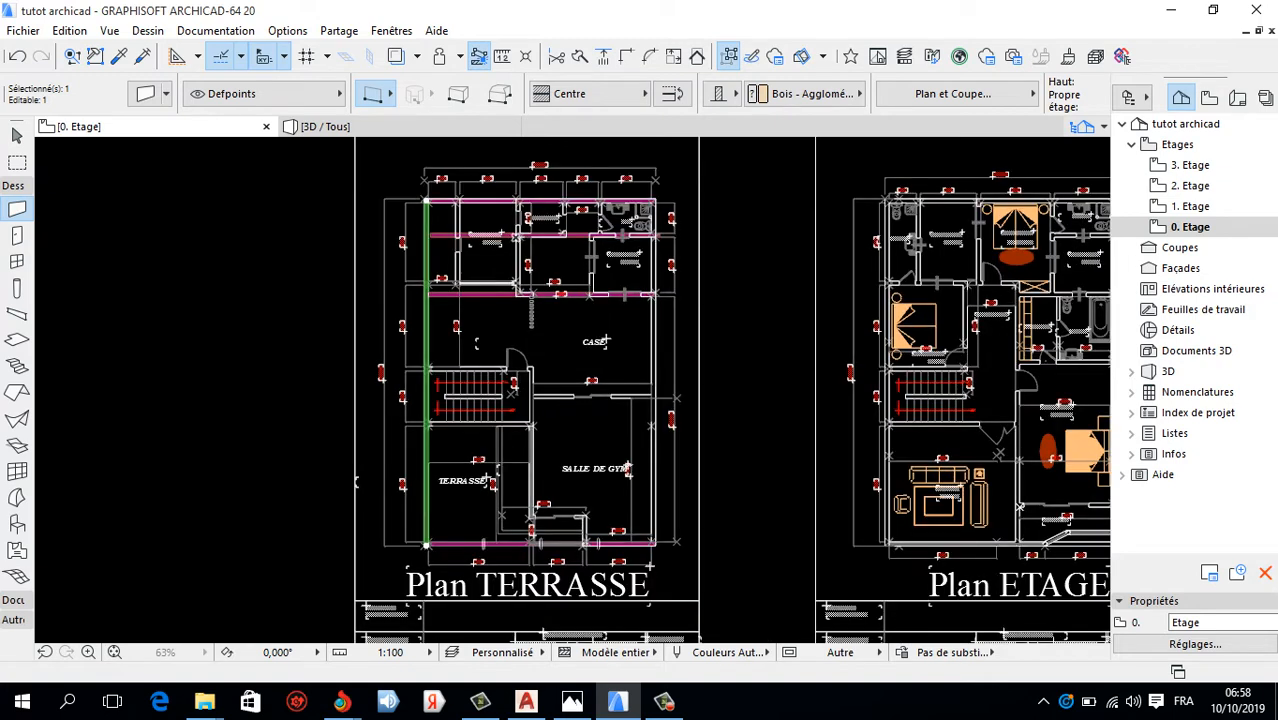
scroll(557, 523, "up", 1)
right_click(172, 336)
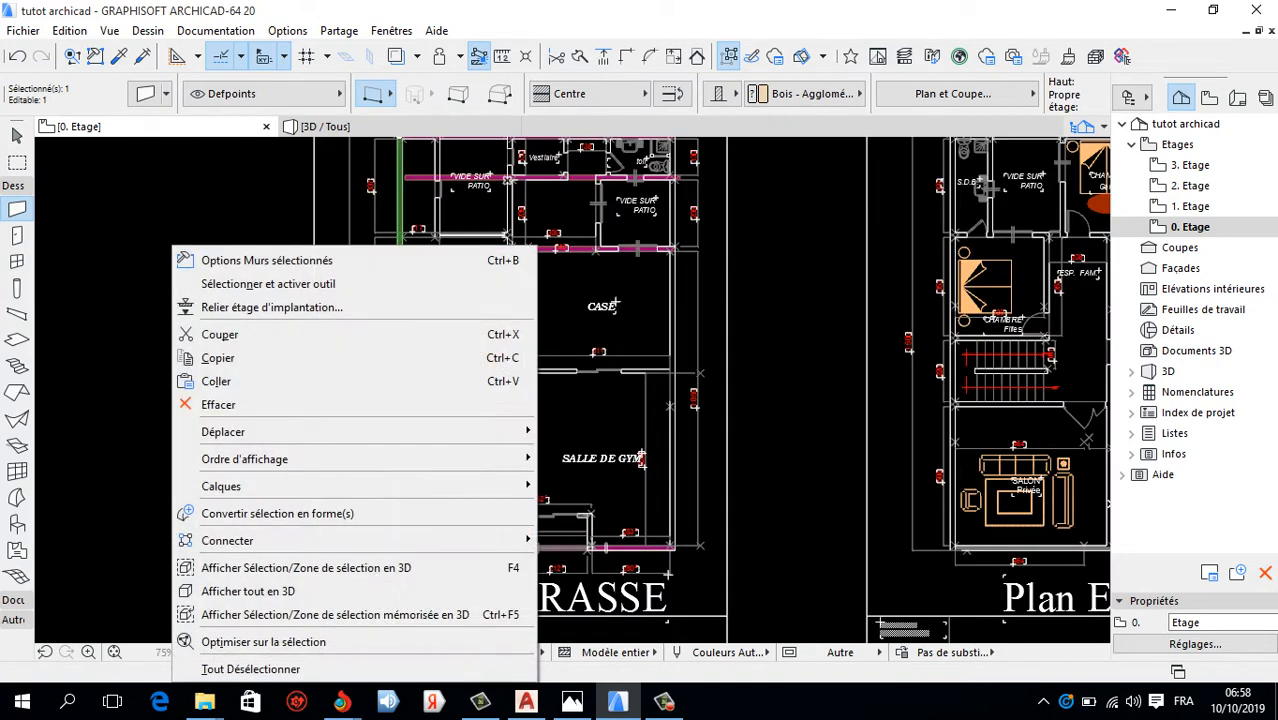
mouse_move(300, 459)
mouse_move(300, 431)
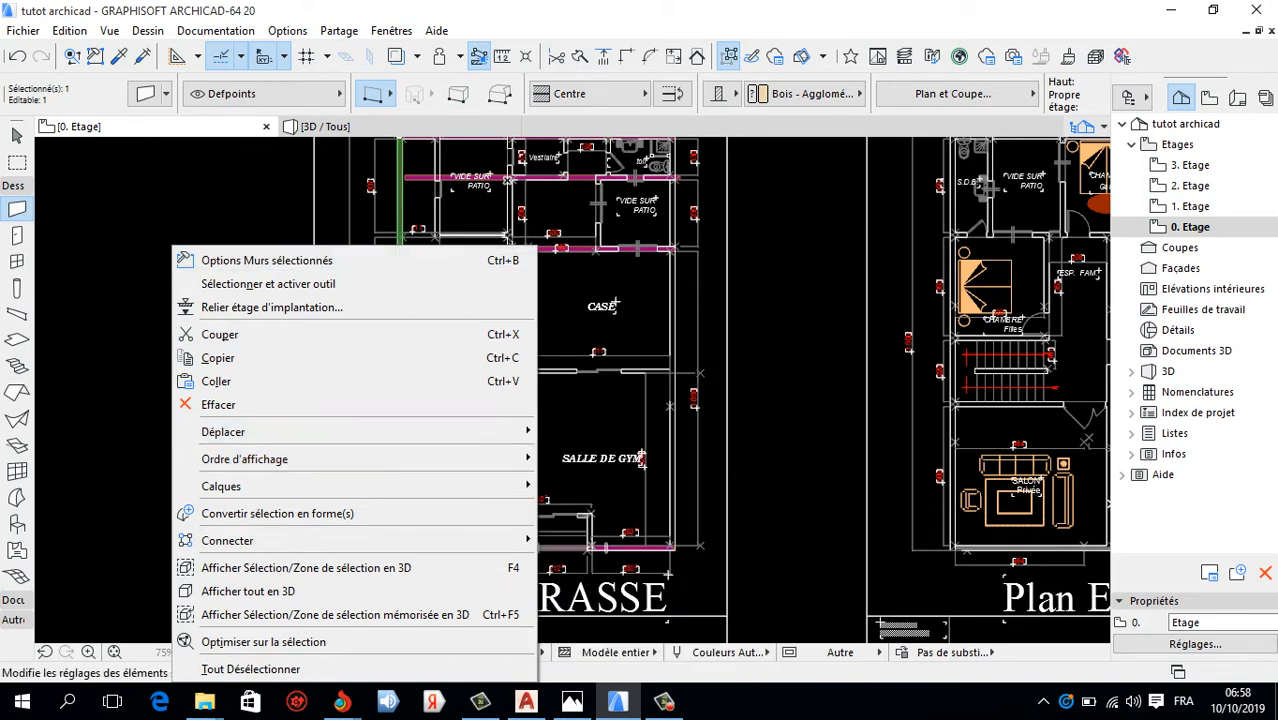
key("Escape")
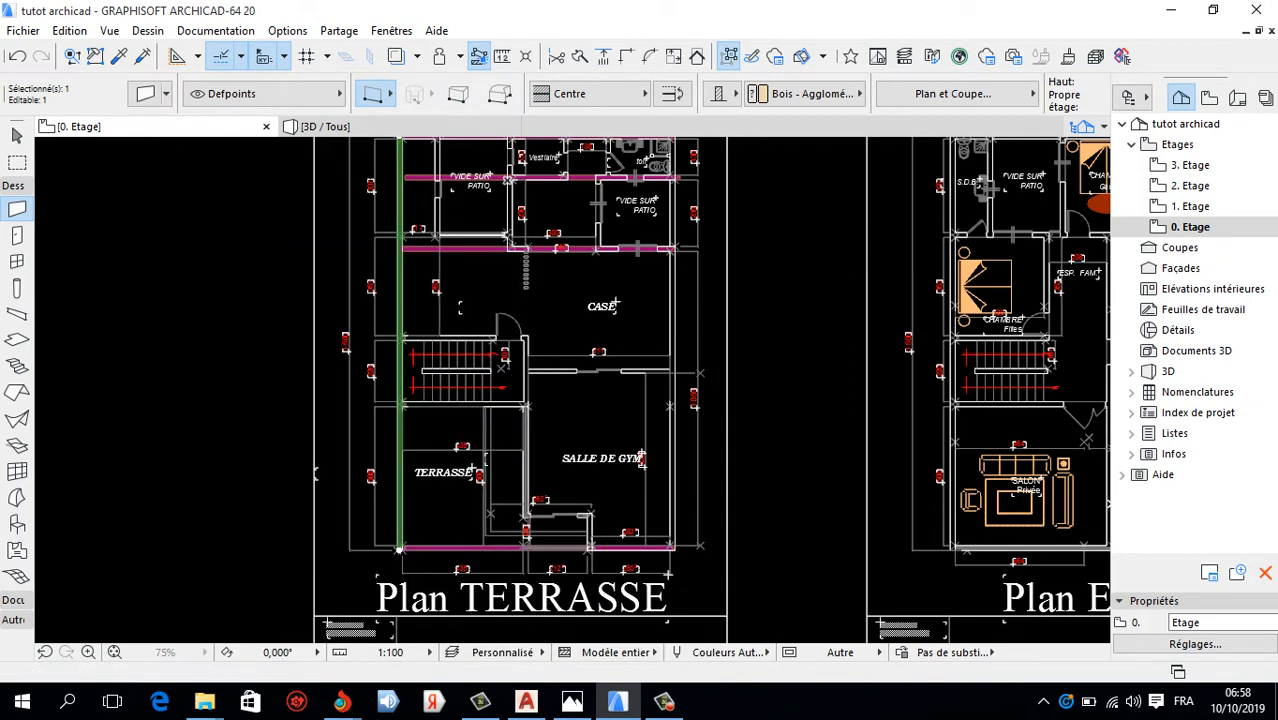
Copy the left outer wall onto the wall line between TERRASSE and SALLE DE GYM, using translation with multiple copies.
key("ctrl+shift+d")
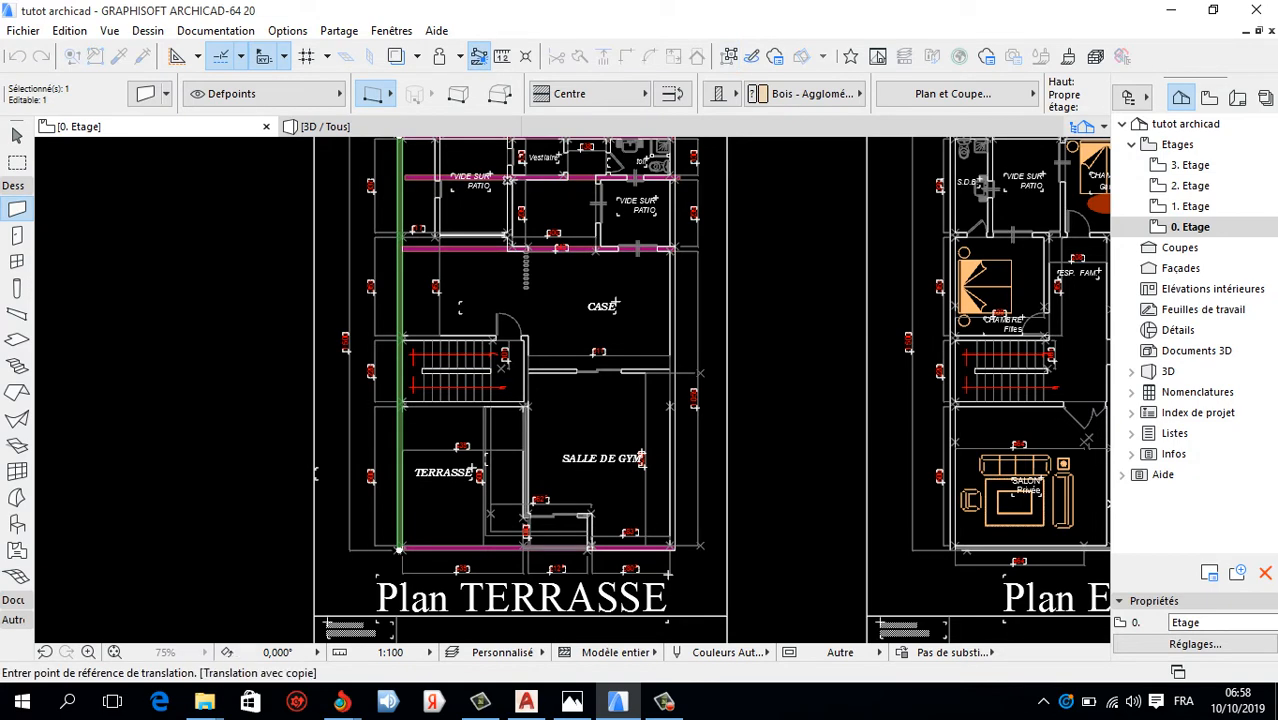
scroll(398, 549, "up", 12)
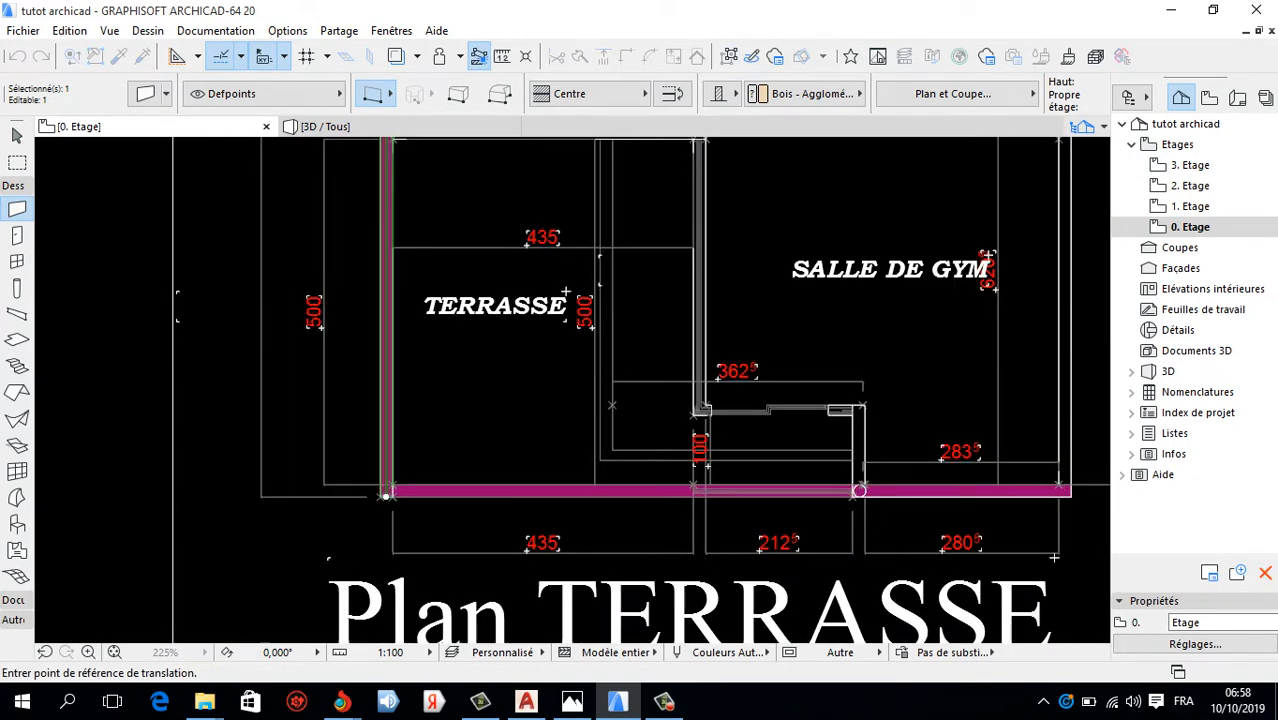
left_click(325, 530)
scroll(325, 530, "down", 9)
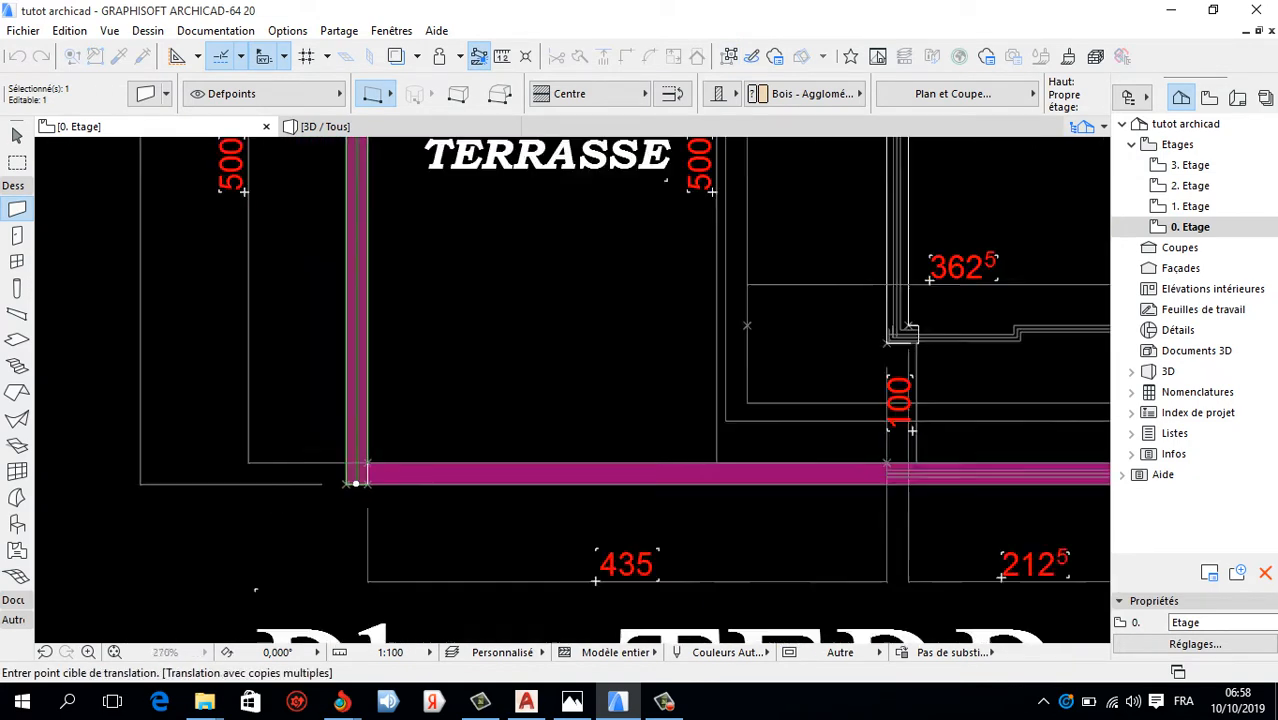
scroll(520, 350, "up", 10)
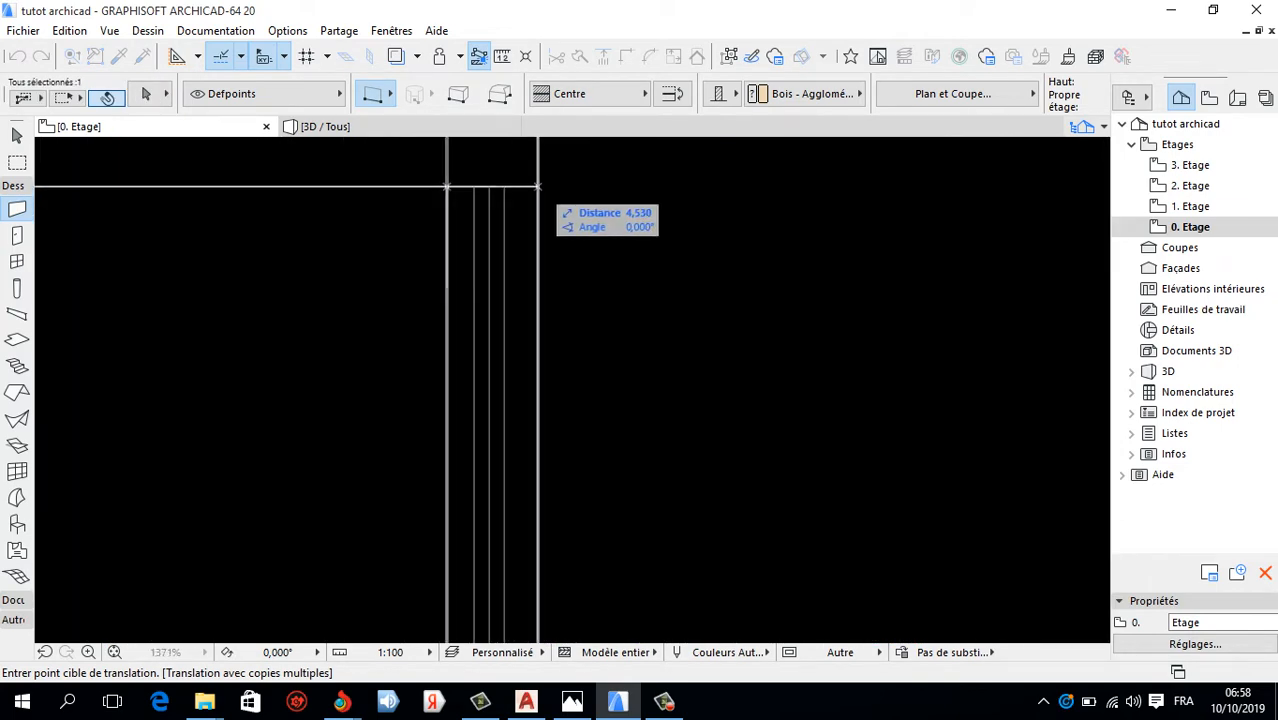
scroll(540, 186, "up", 8)
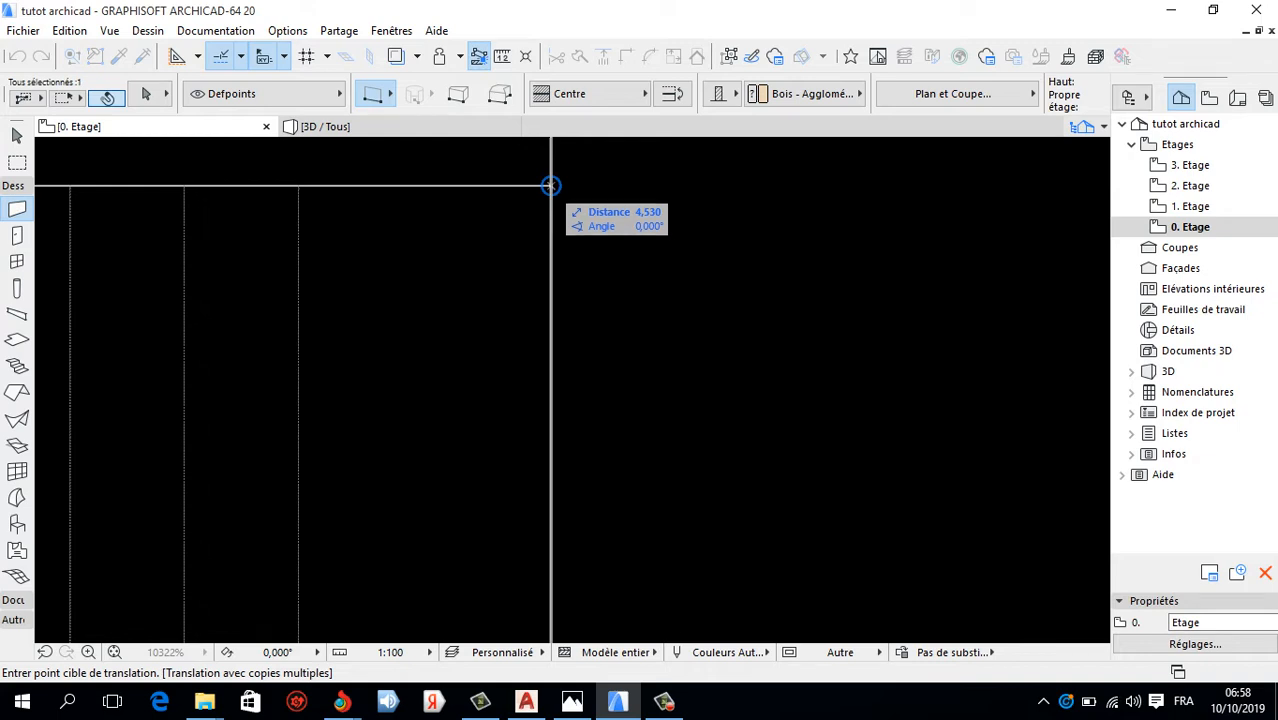
left_click(552, 186)
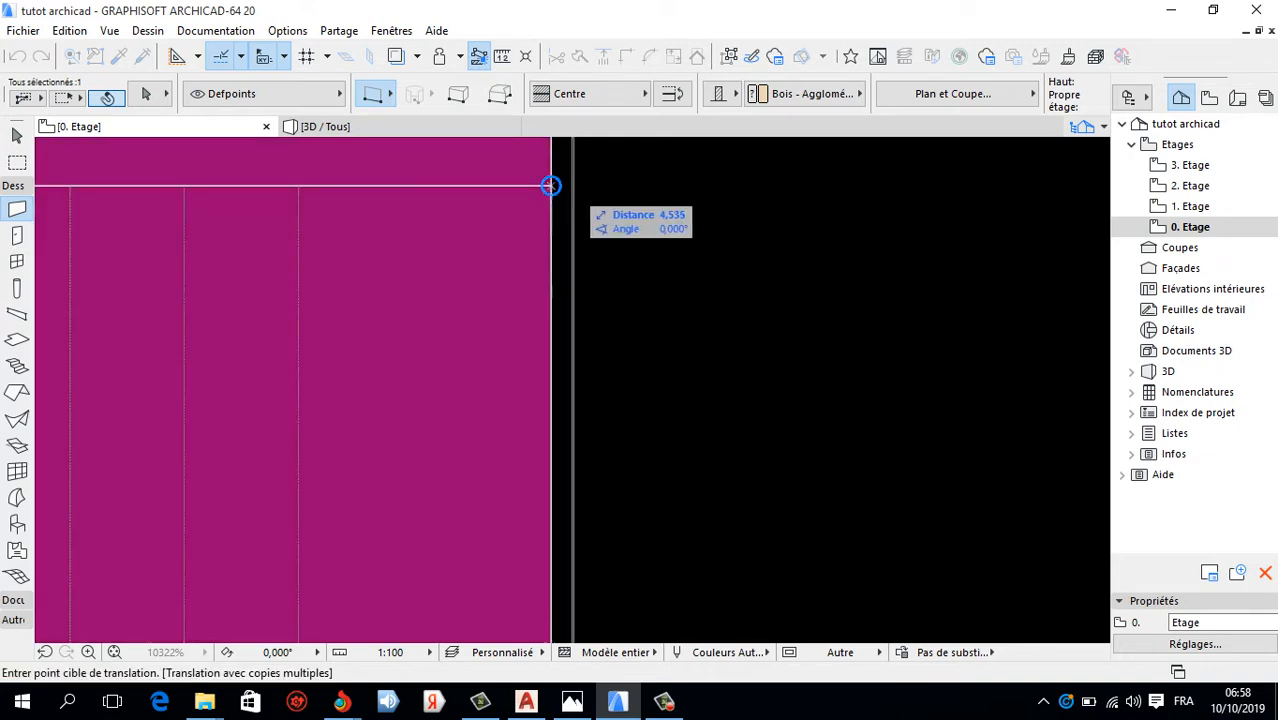
Place another copy of the left outer wall along the terrace plan's right outer wall line.
scroll(551, 186, "down", 15)
scroll(480, 462, "down", 5)
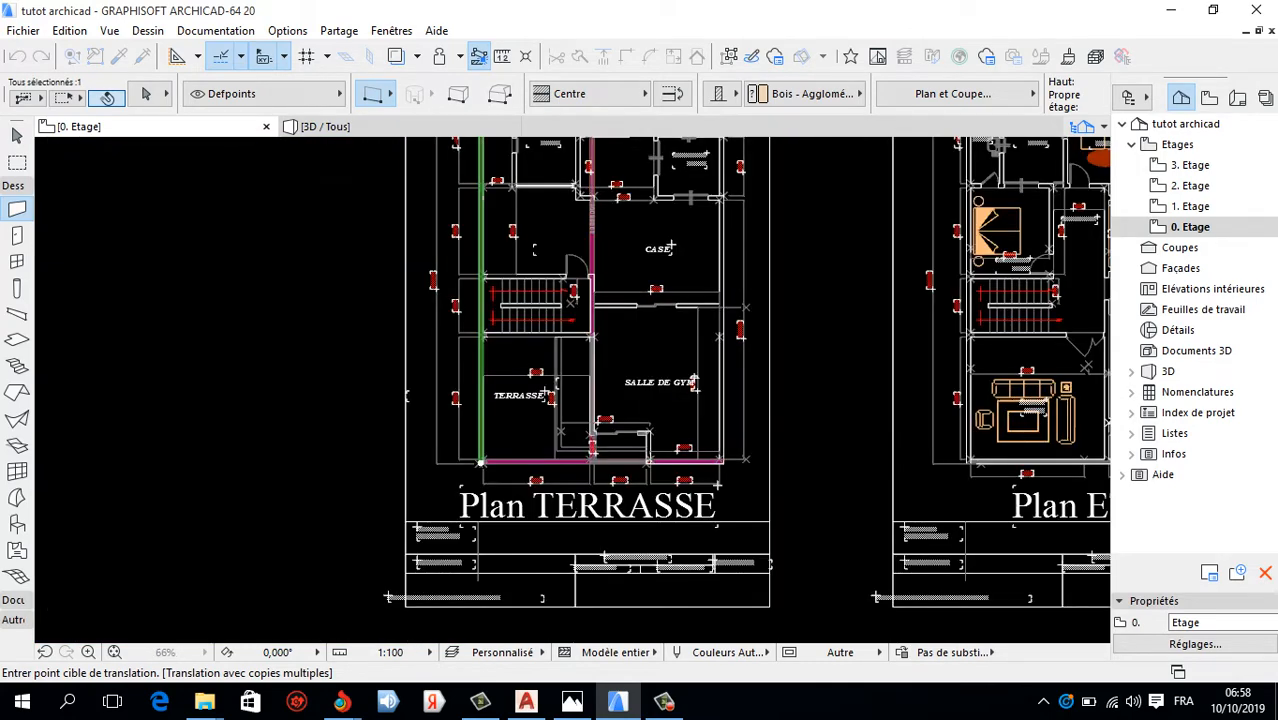
scroll(690, 420, "up", 10)
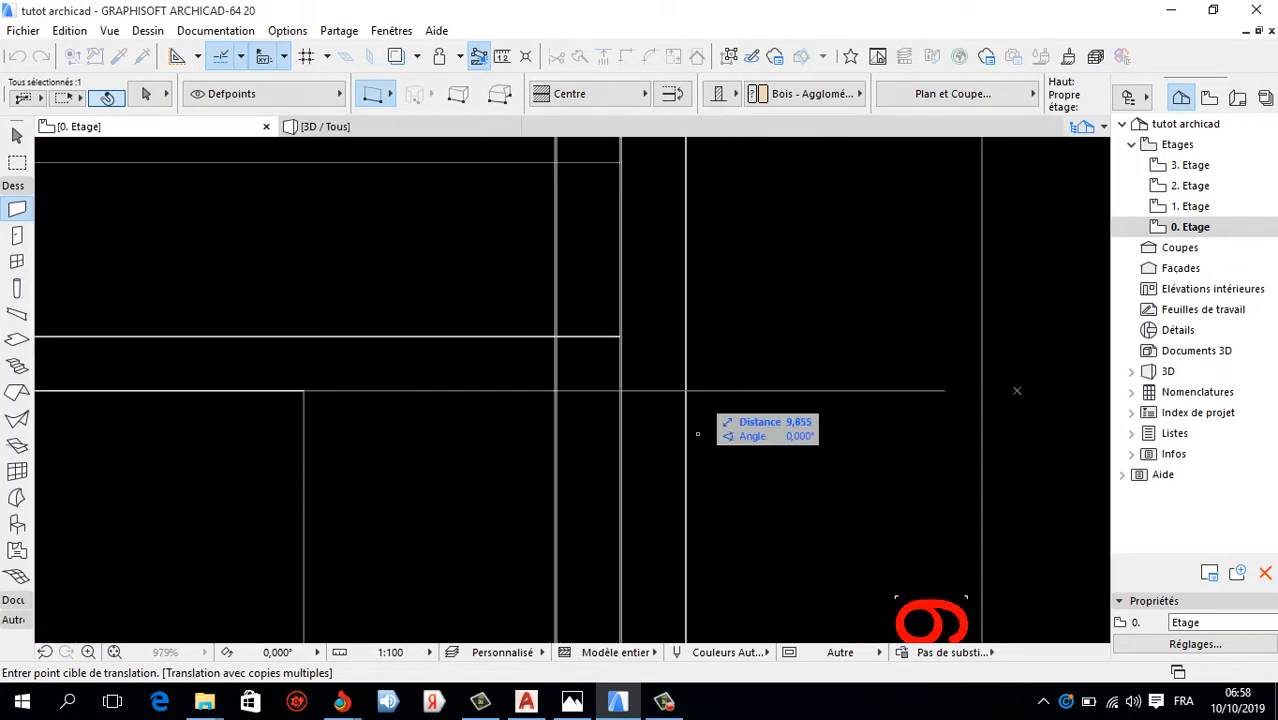
scroll(697, 433, "down", 5)
scroll(618, 495, "up", 7)
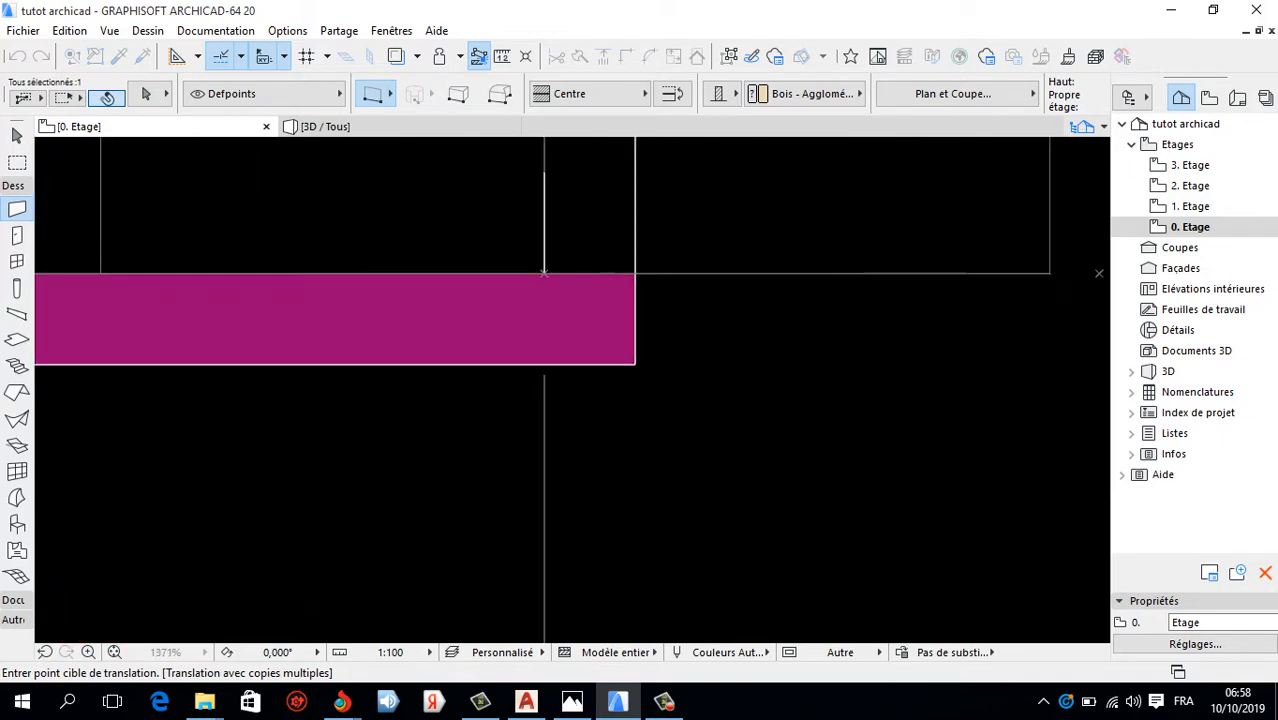
scroll(630, 362, "down", 12)
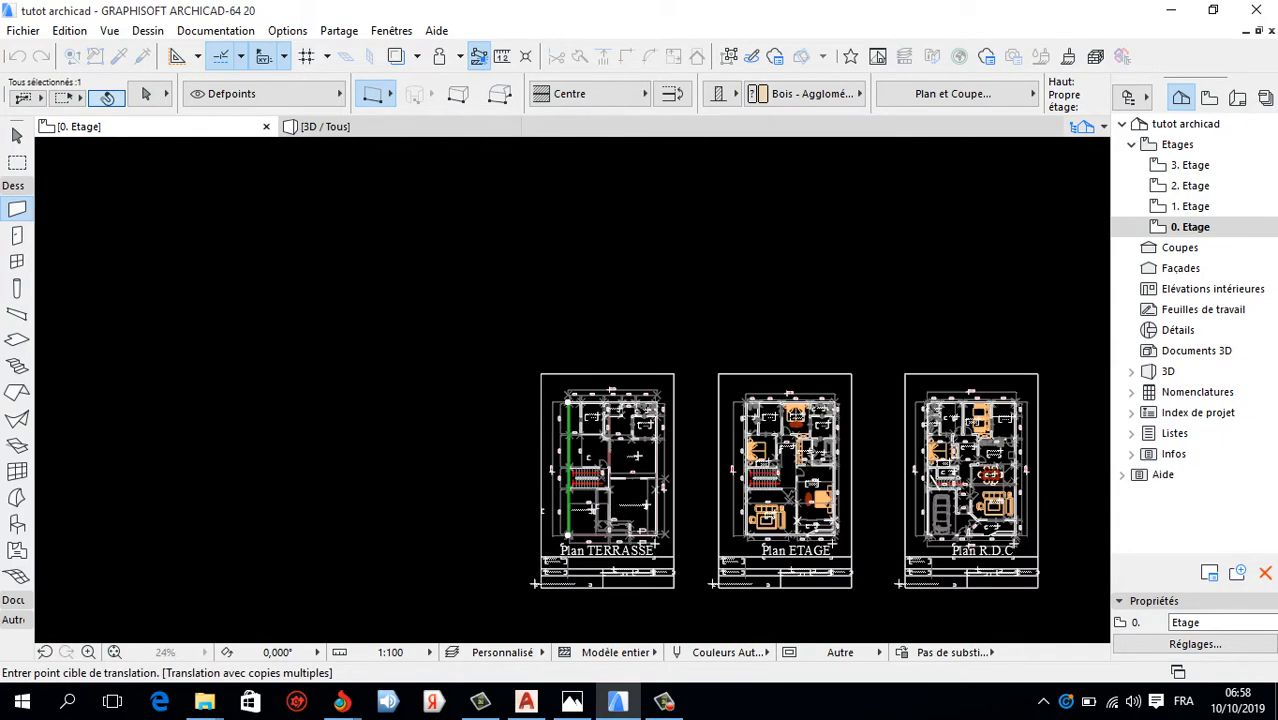
Place two more wall copies: on the left wall line of the right-hand VIDE SUR PATIO and the right wall line of the left-hand one.
scroll(640, 430, "up", 5)
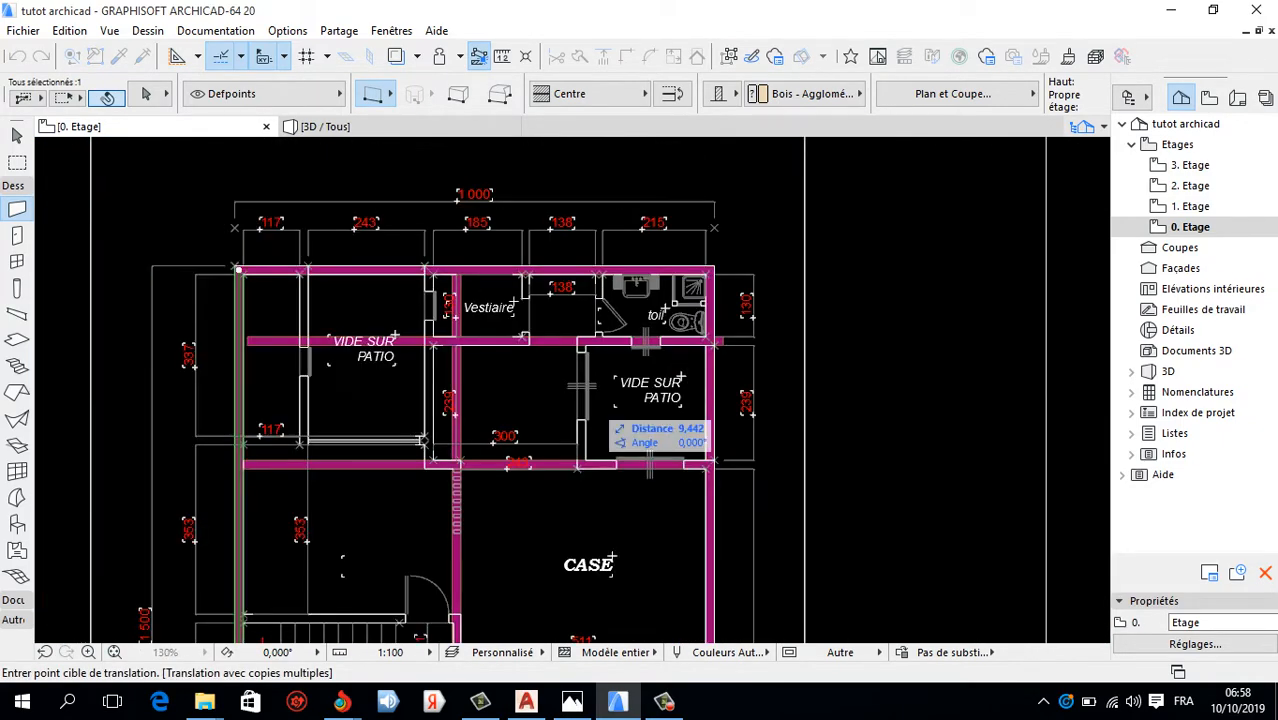
scroll(586, 464, "up", 6)
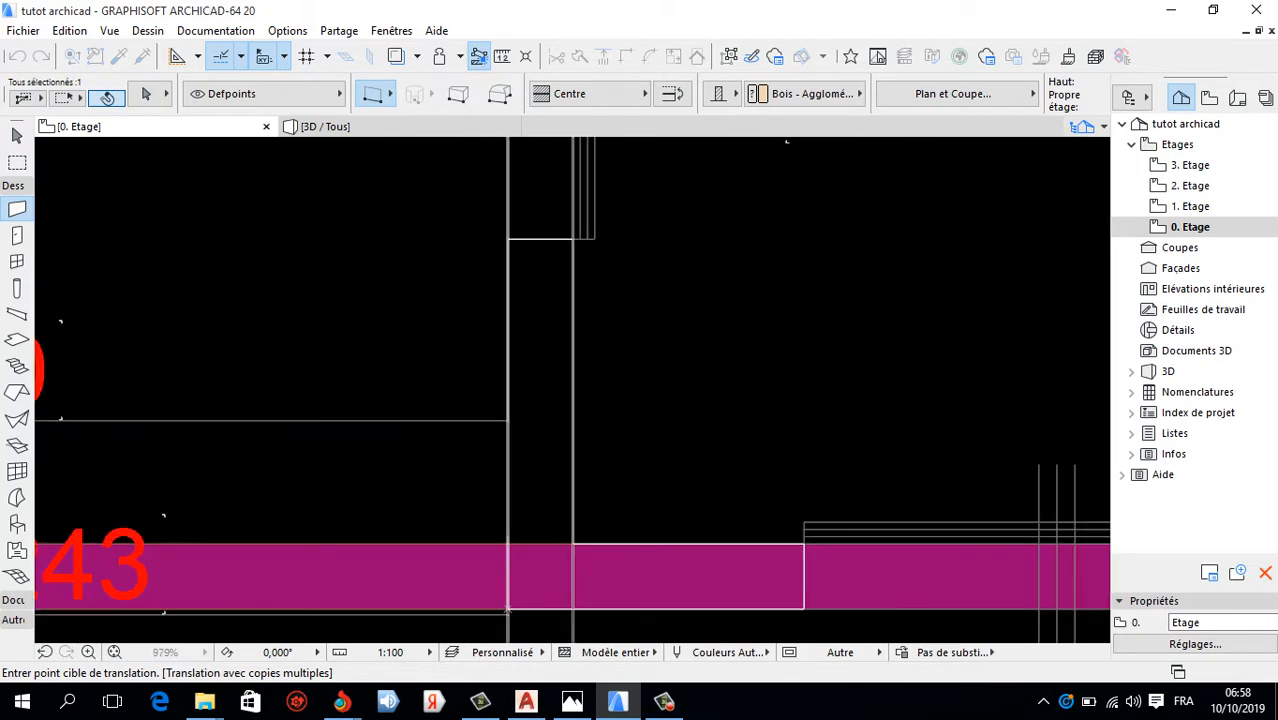
scroll(507, 611, "down", 7)
scroll(598, 528, "up", 3)
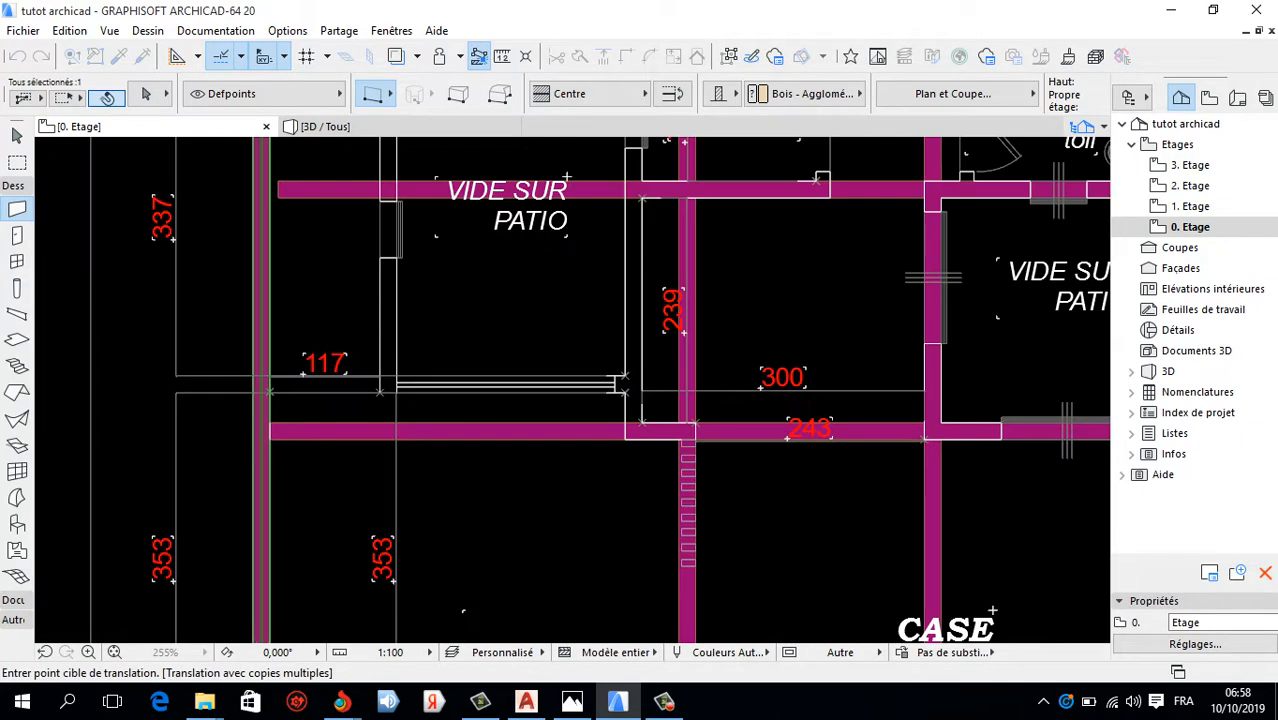
scroll(623, 395, "up", 2)
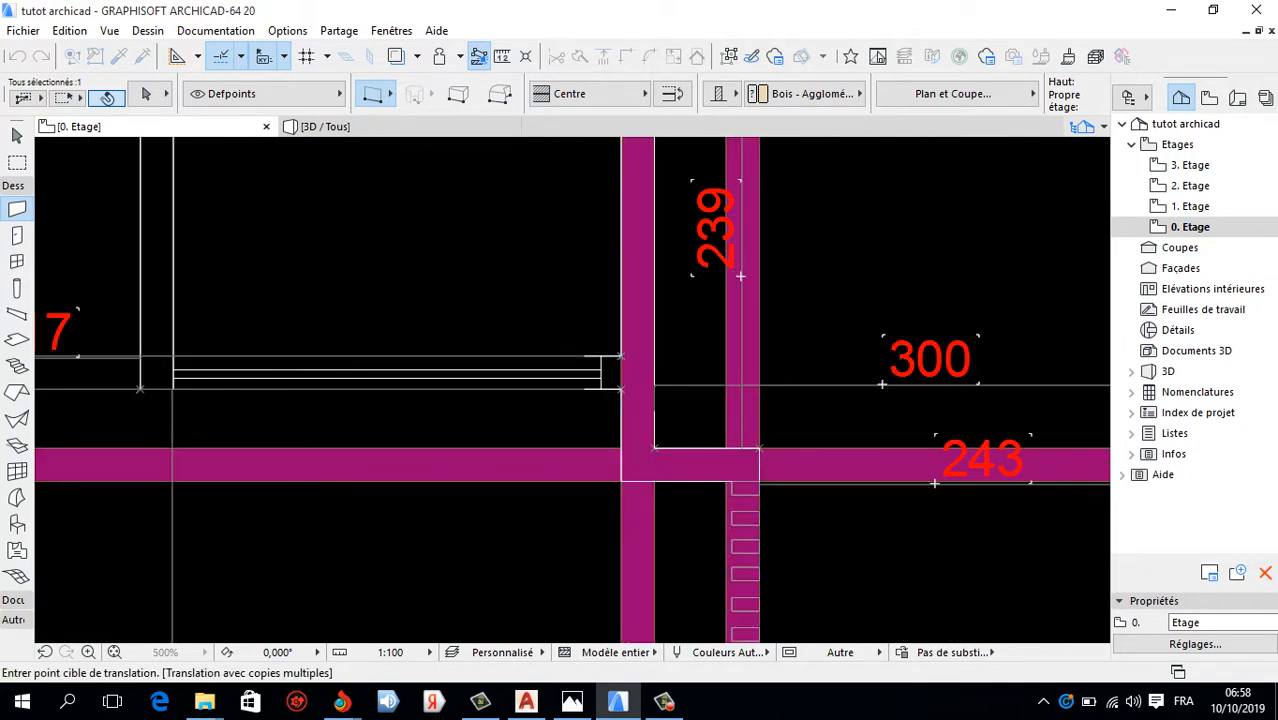
Place the last vertical copy on the left wall line of the left-hand VIDE SUR PATIO, end the multiple copying and deselect the walls.
scroll(600, 450, "down", 5)
scroll(550, 445, "up", 7)
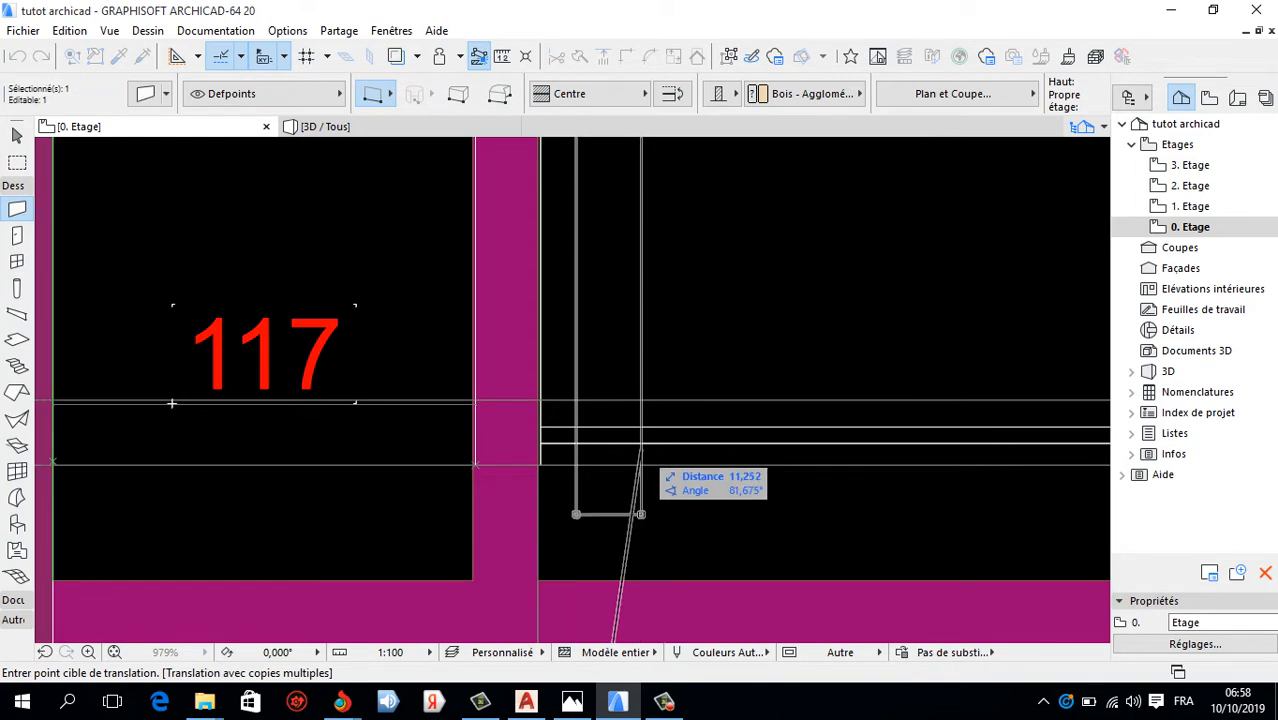
double_click(541, 454)
scroll(557, 487, "up", 6)
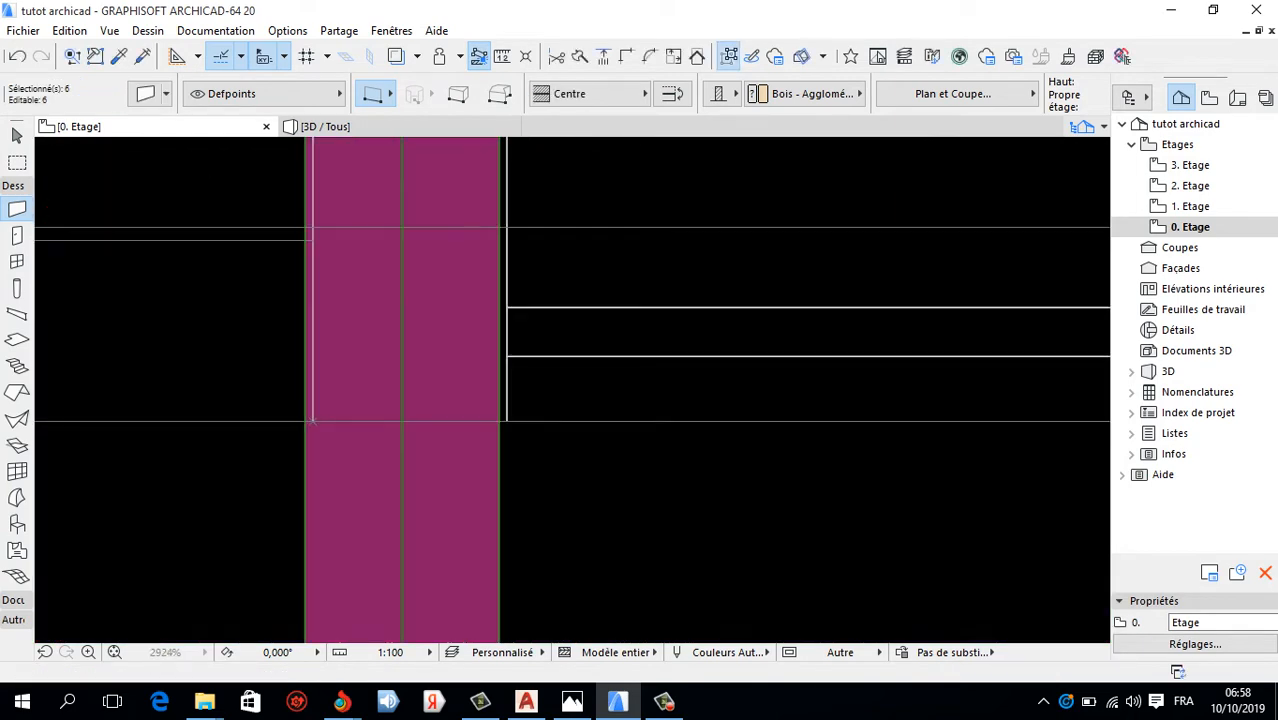
key("Escape")
scroll(512, 388, "down", 12)
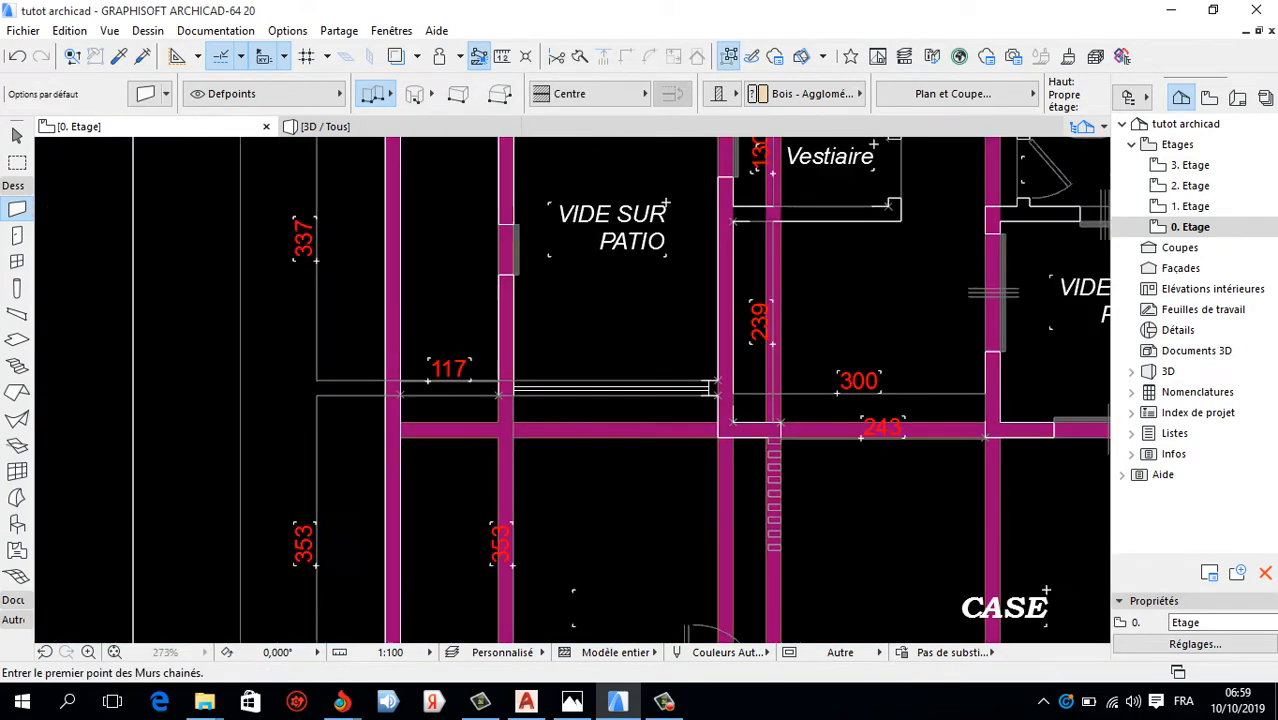
Copy the vertical wall running through Vestiaire onto the partition line at Vestiaire's right side, then deselect it.
scroll(714, 388, "down", 4)
scroll(508, 410, "up", 2)
scroll(588, 357, "up", 3)
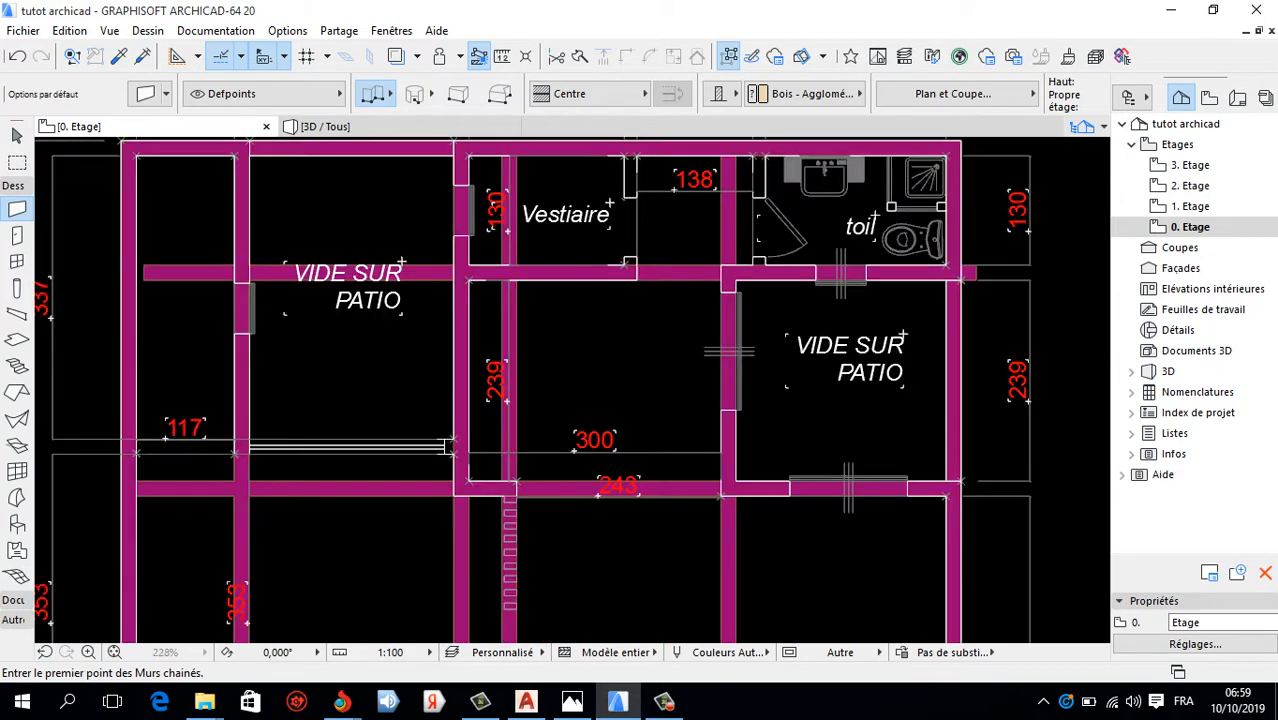
left_click(509, 461, "shift")
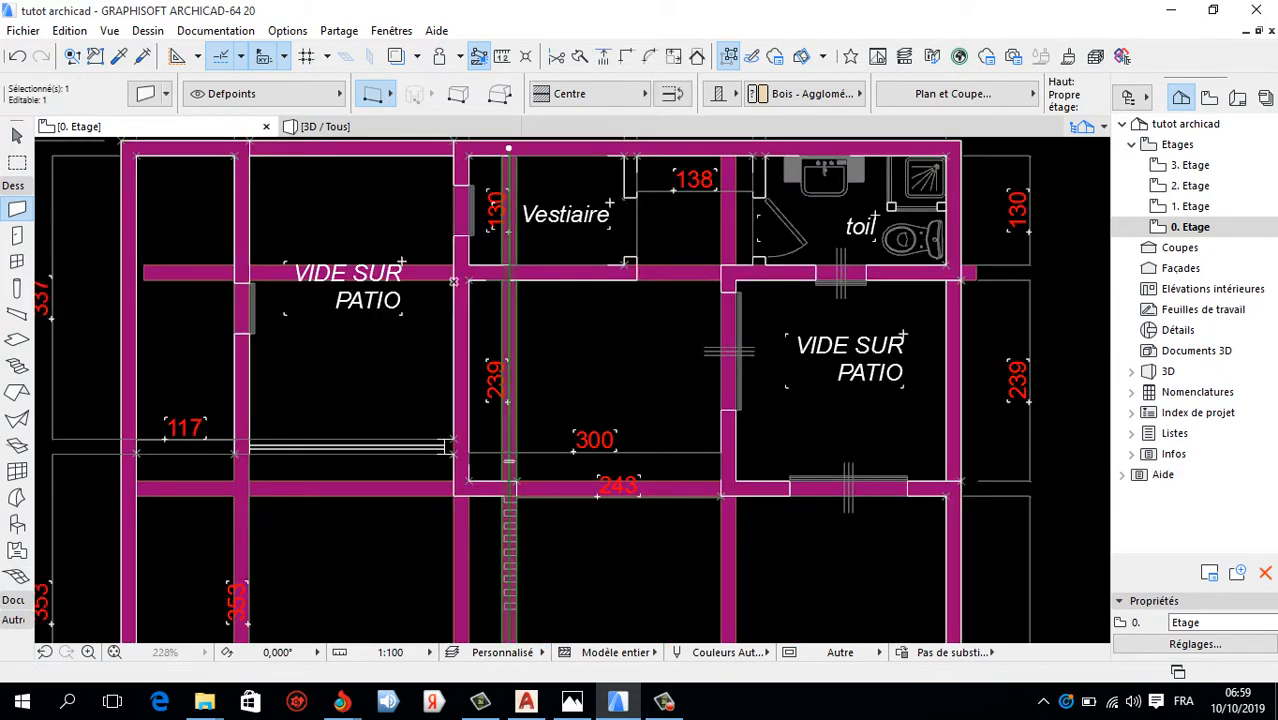
key("ctrl+d")
key("ctrl")
scroll(549, 299, "up", 3)
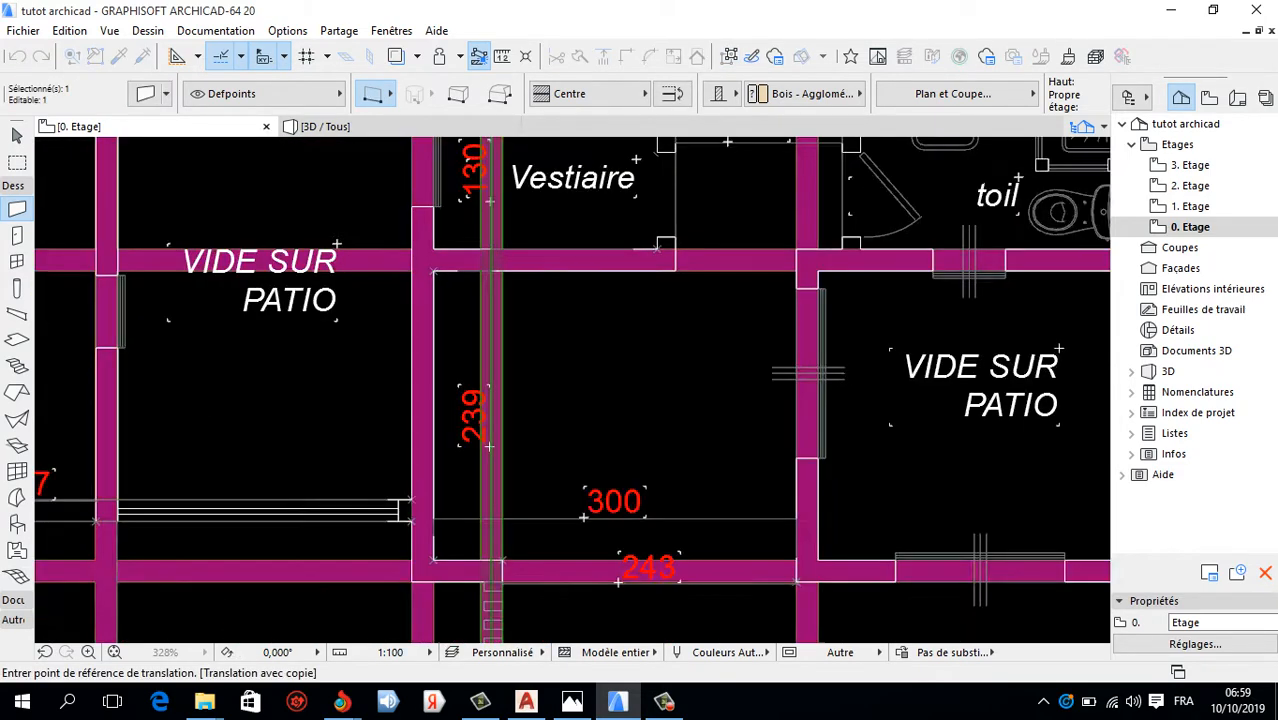
left_click(493, 265)
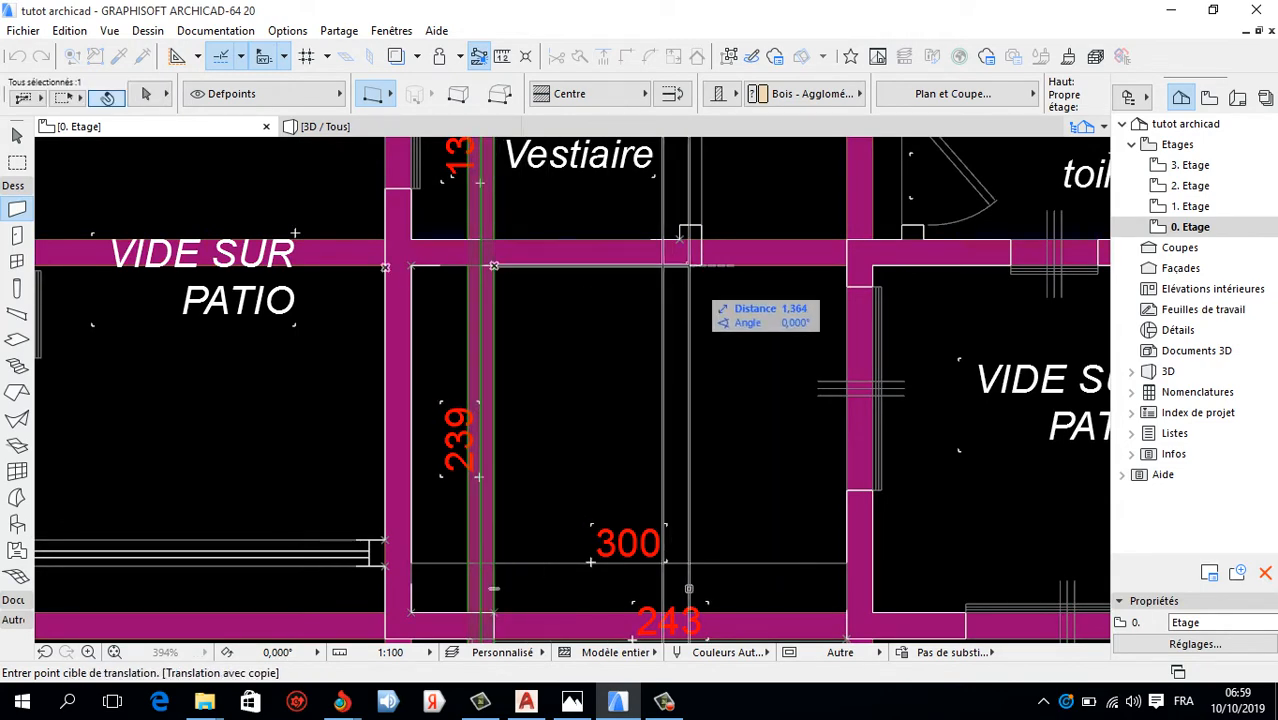
scroll(700, 272, "up", 5)
left_click(703, 251)
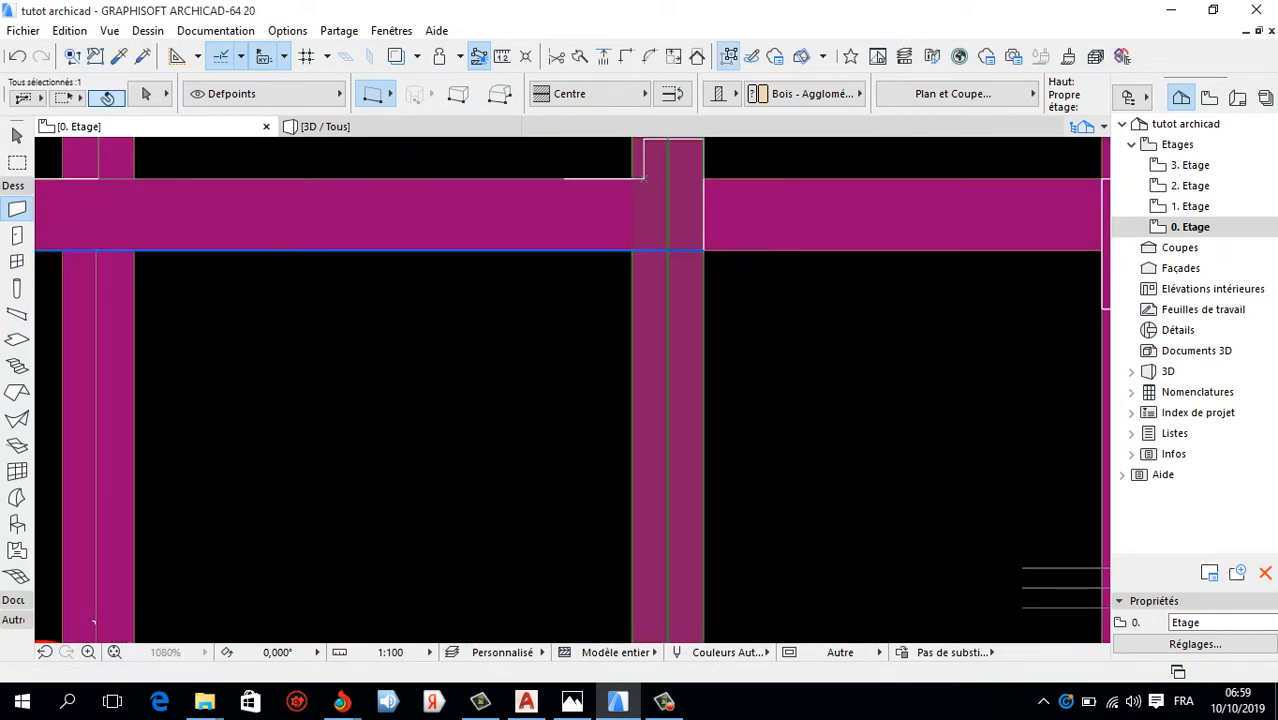
scroll(668, 208, "down", 10)
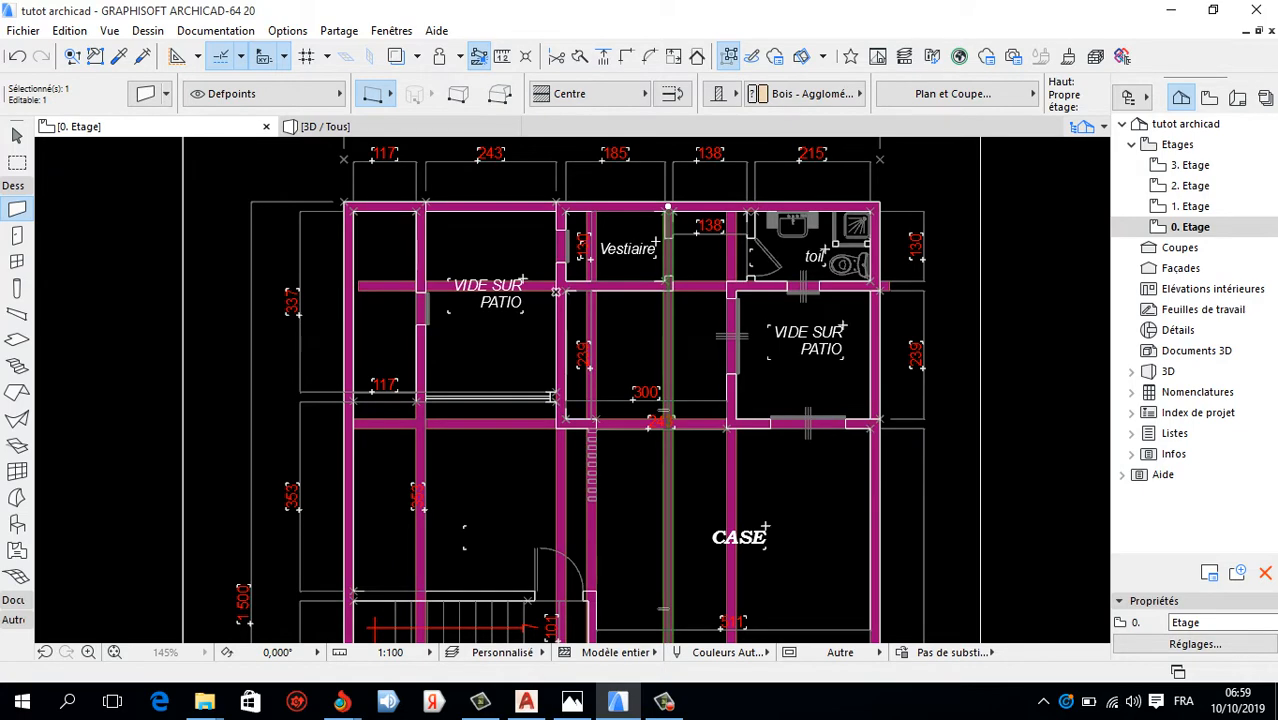
key("Escape")
Trim off the horizontal partition wall's part between the left outer wall and the left wall of the left-hand VIDE SUR PATIO.
scroll(516, 202, "down", 3)
scroll(423, 259, "up", 3)
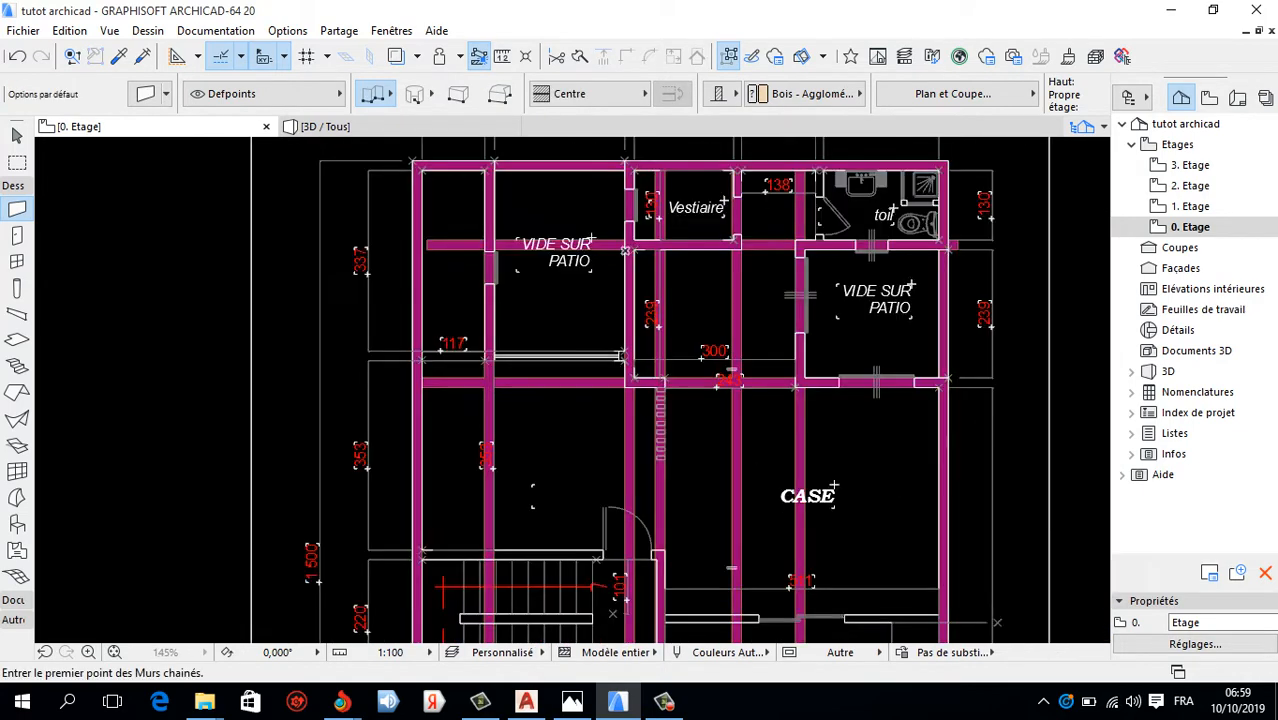
scroll(700, 93, "down", 5)
scroll(706, 248, "down", 6)
scroll(709, 313, "up", 3)
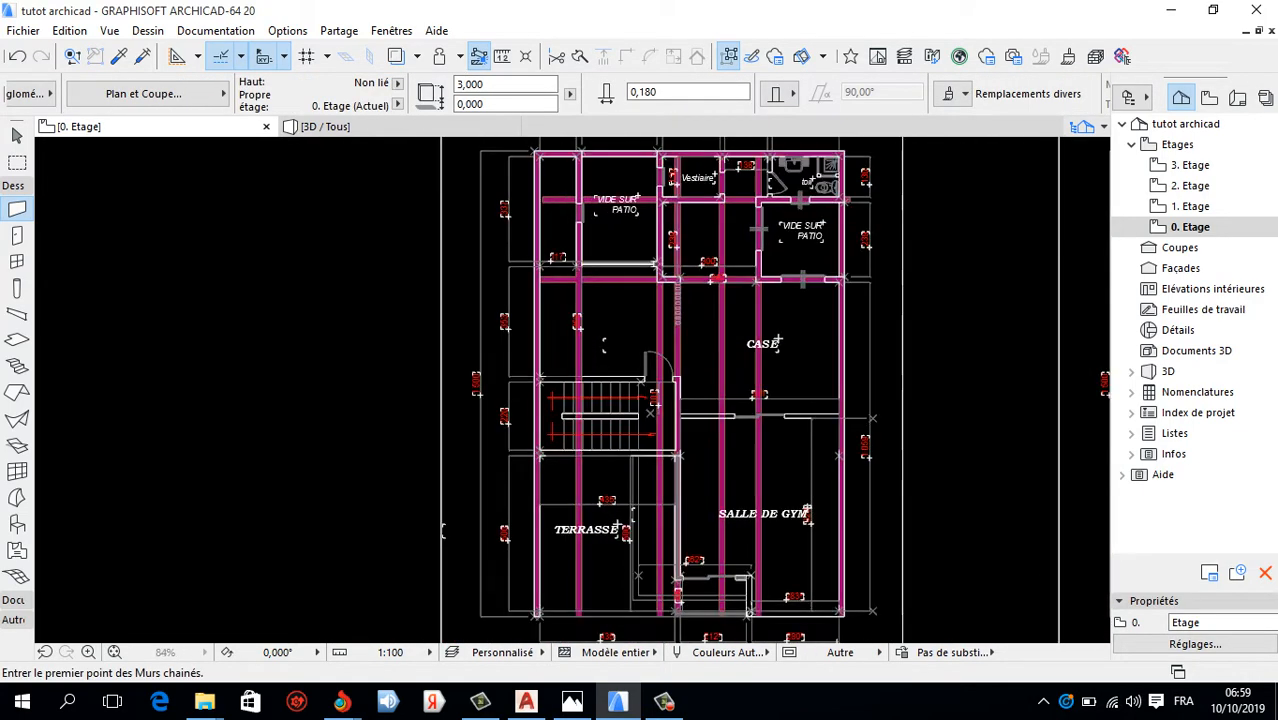
scroll(540, 200, "up", 8)
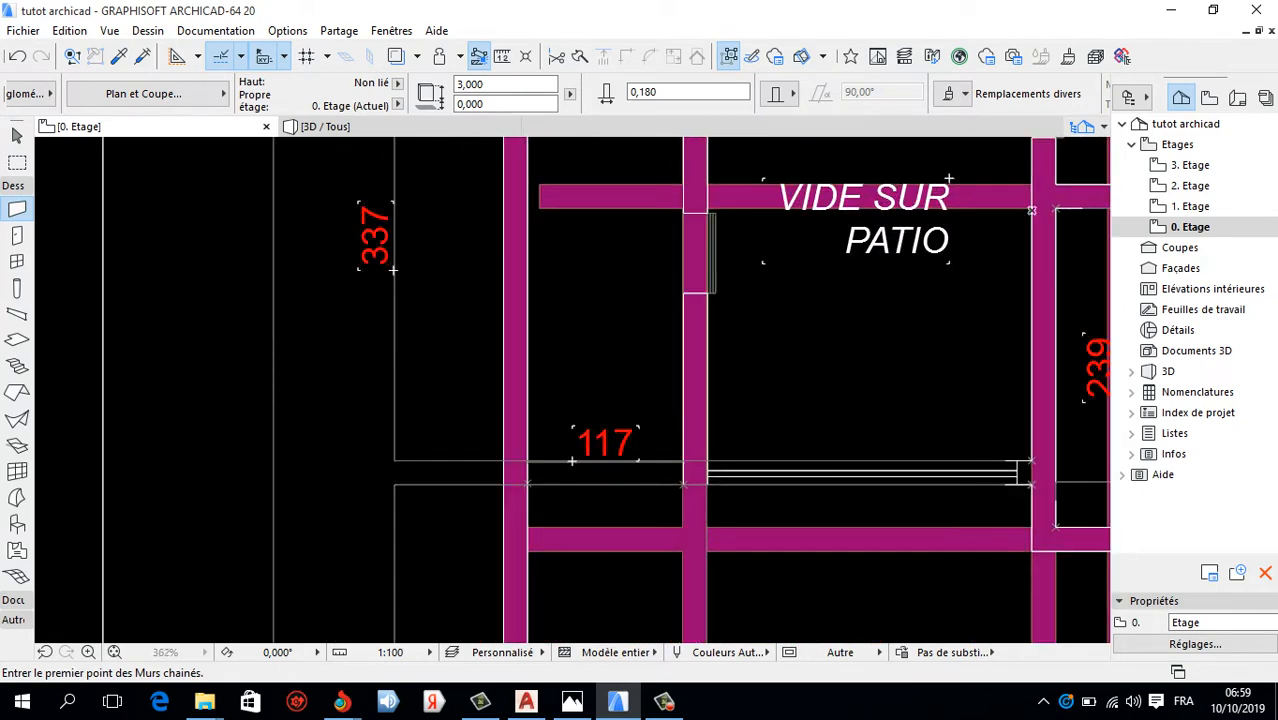
scroll(531, 302, "down", 4)
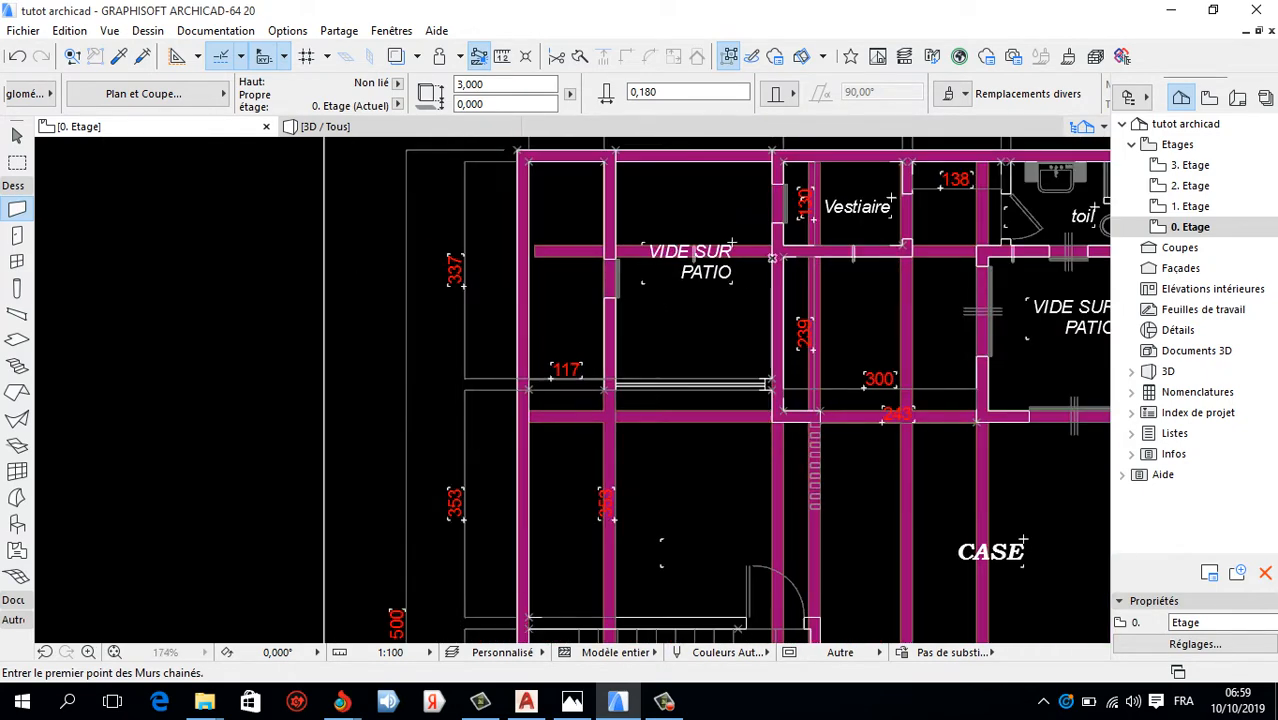
left_click(568, 251, "ctrl")
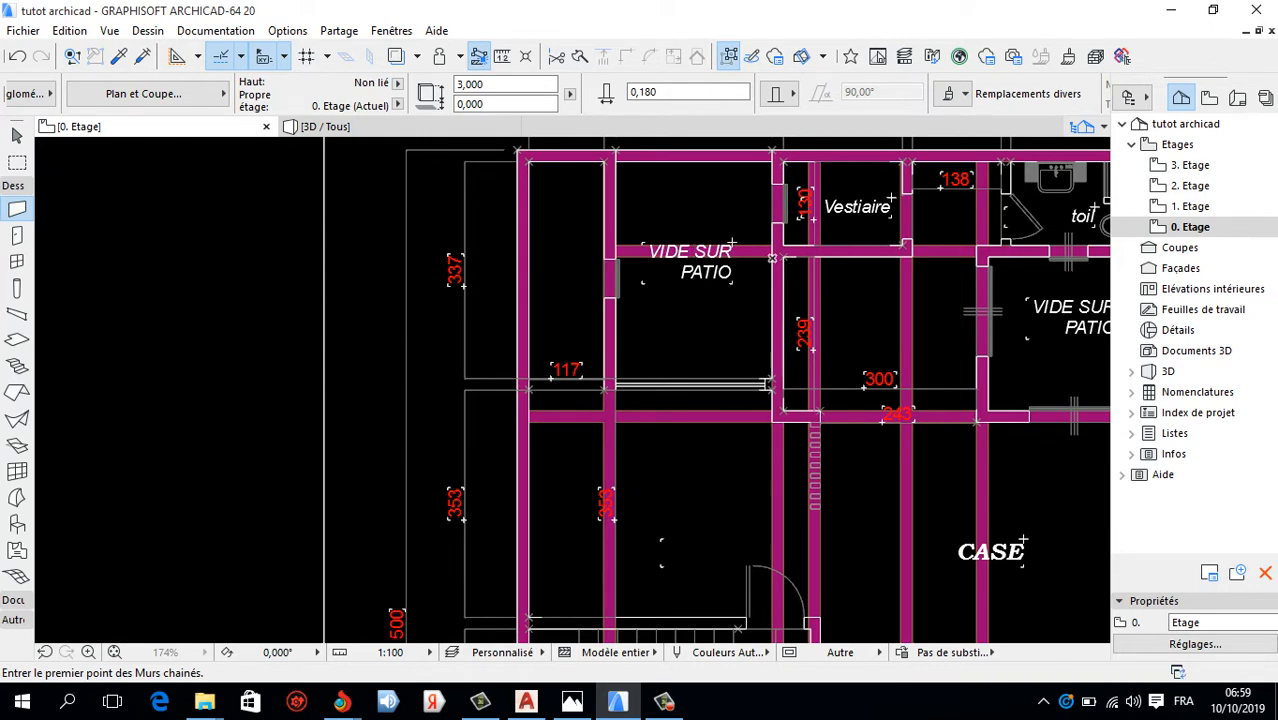
Shorten the horizontal wall below Vestiaire and the toilet by stretching its left end to the left wall of the right-hand VIDE SUR PATIO.
scroll(772, 258, "down", 3)
scroll(772, 258, "up", 6)
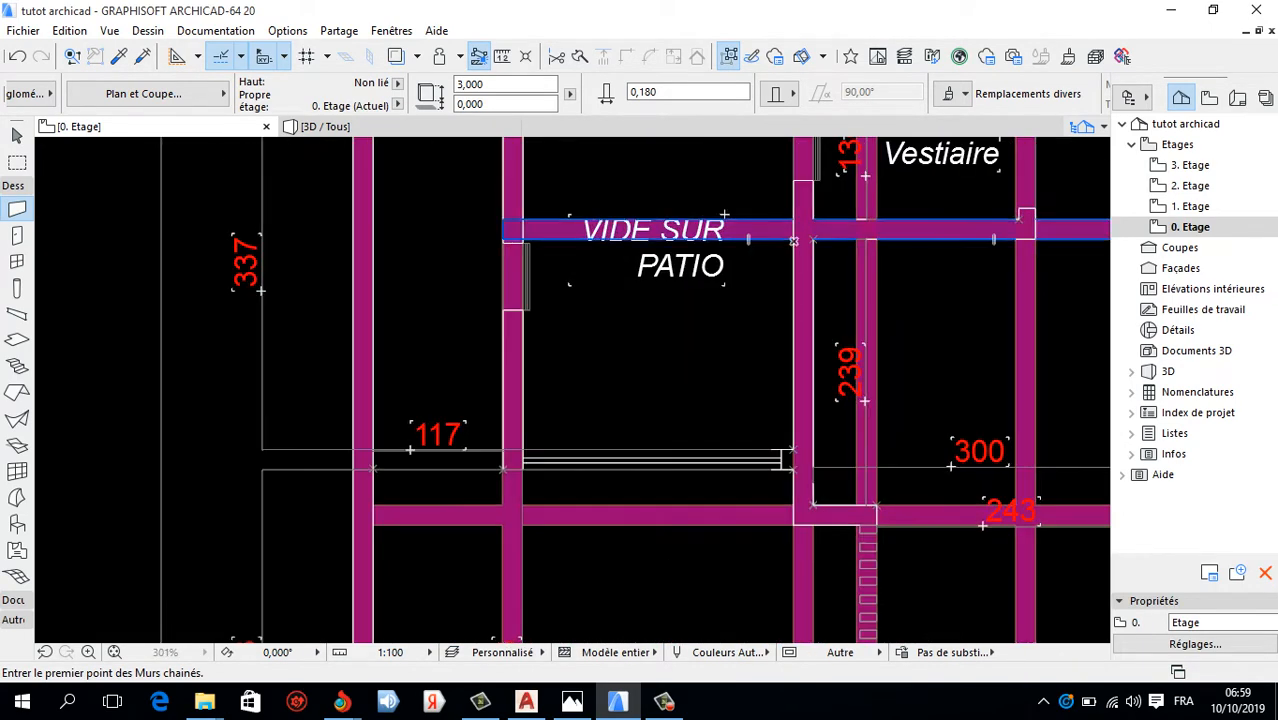
left_click(794, 241, "shift")
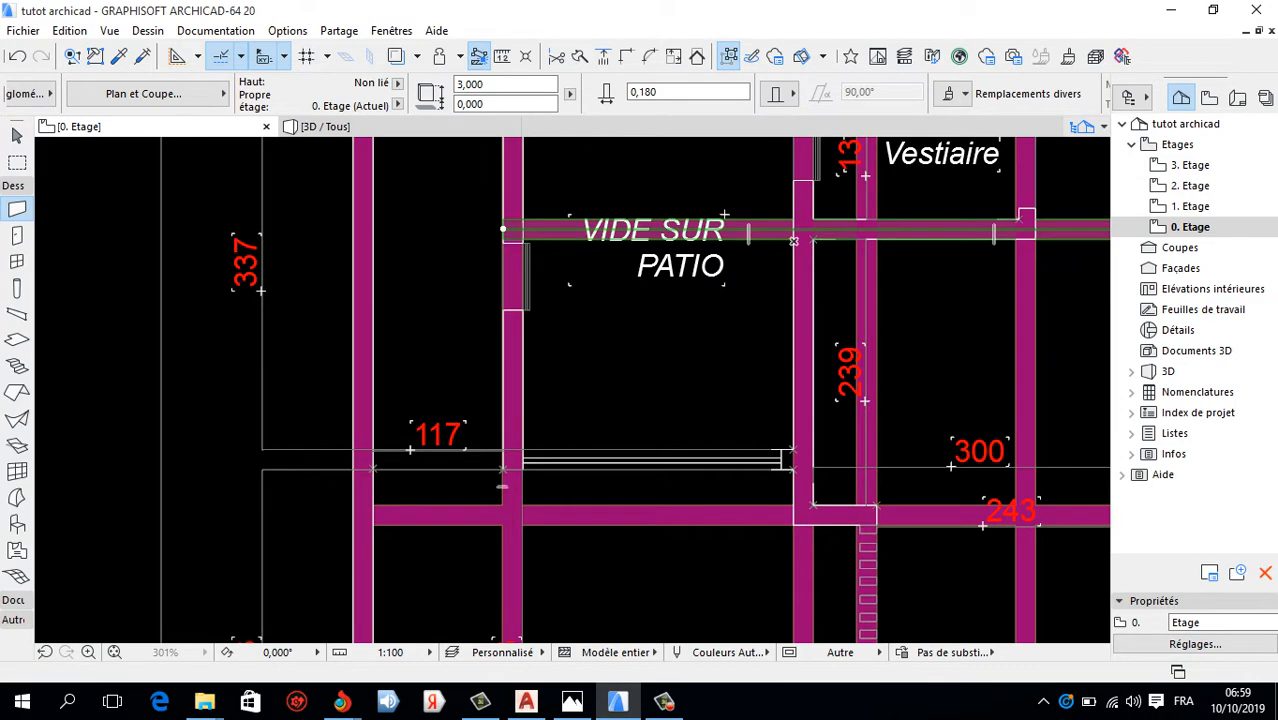
key("Delete")
scroll(456, 249, "down", 3)
scroll(494, 246, "up", 3)
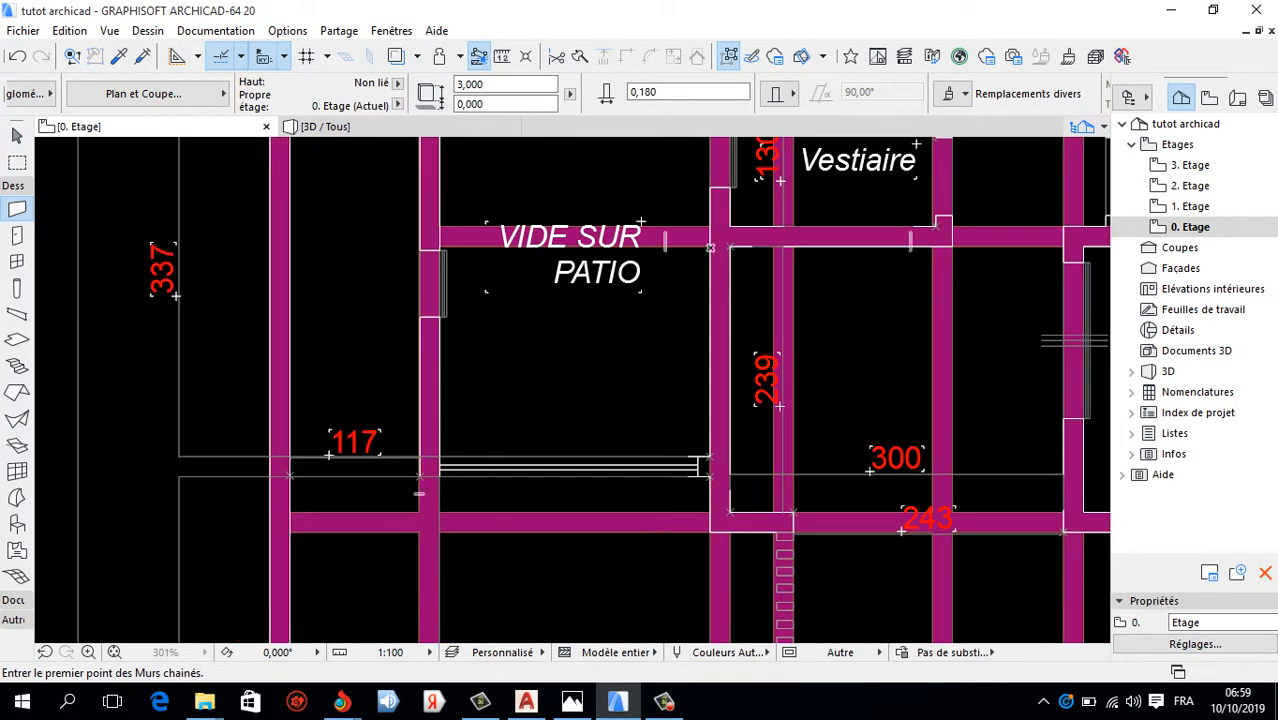
key("ctrl+z")
left_click(420, 237)
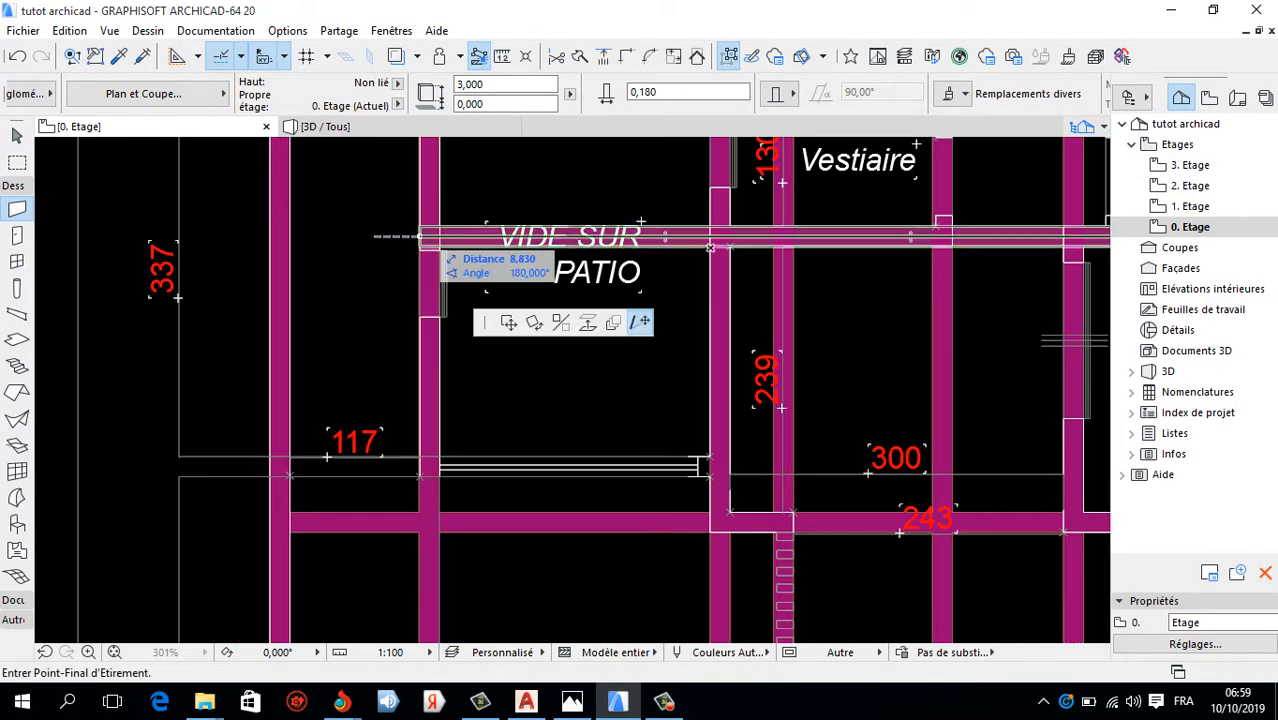
scroll(570, 325, "down", 5)
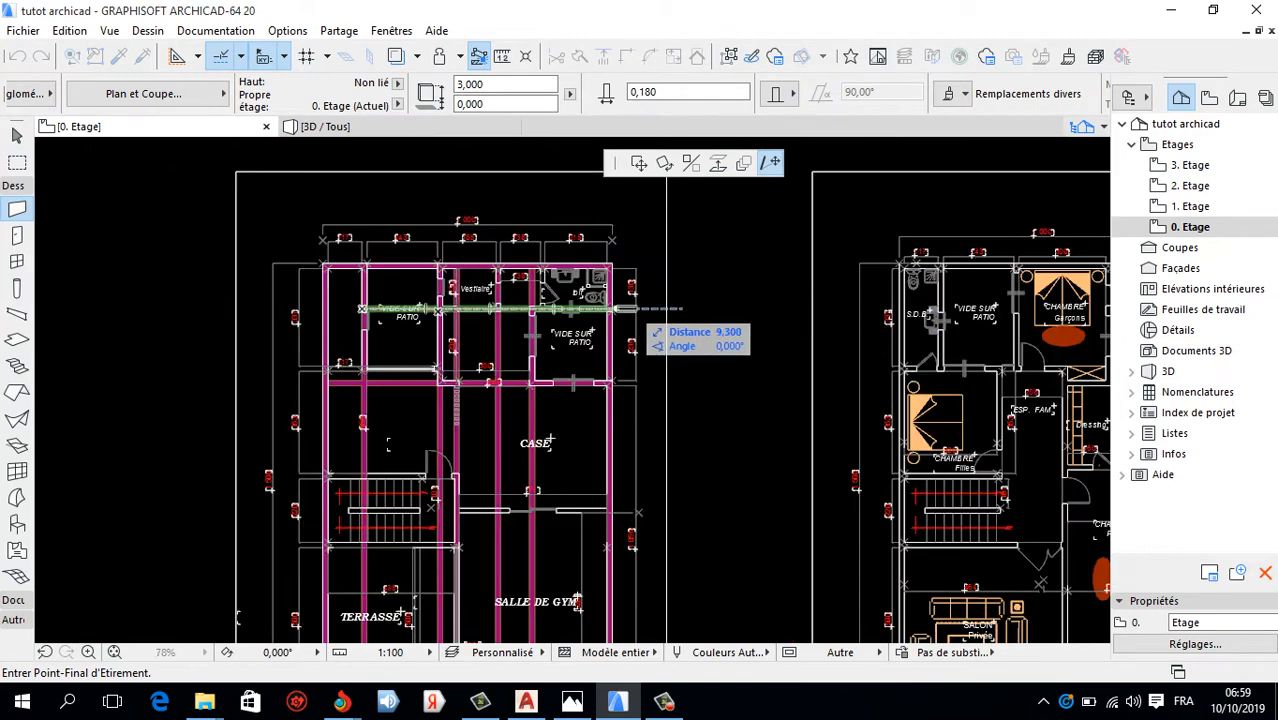
scroll(531, 308, "up", 7)
left_click(531, 270)
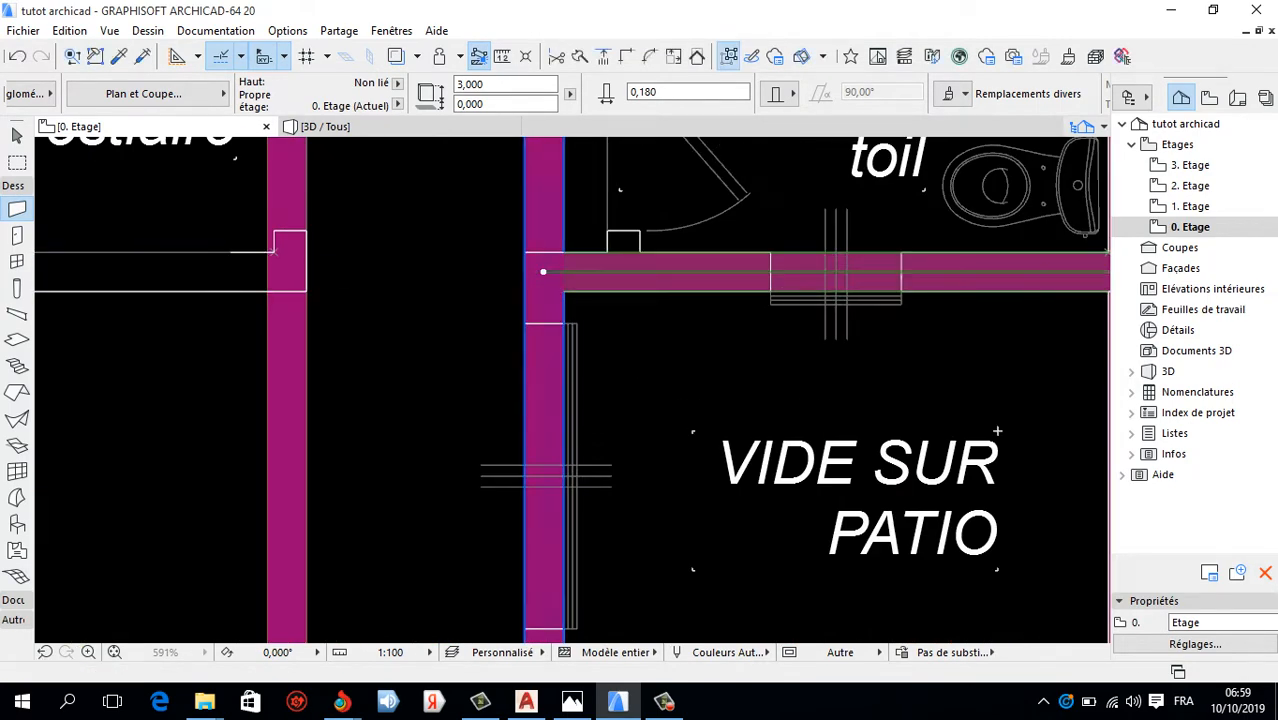
scroll(533, 272, "down", 3)
scroll(468, 277, "down", 4)
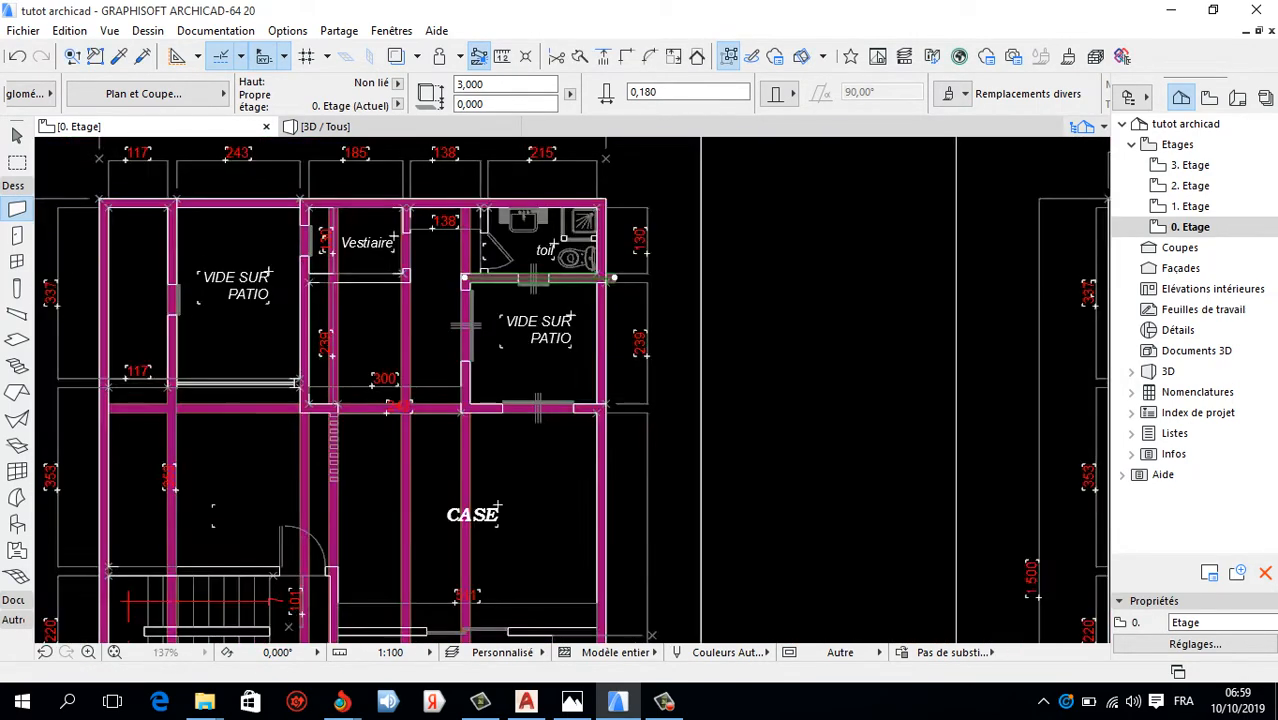
Extend the horizontal wall below the toilet by stretching its left end to the right wall of the left-hand VIDE SUR PATIO.
scroll(468, 277, "up", 3)
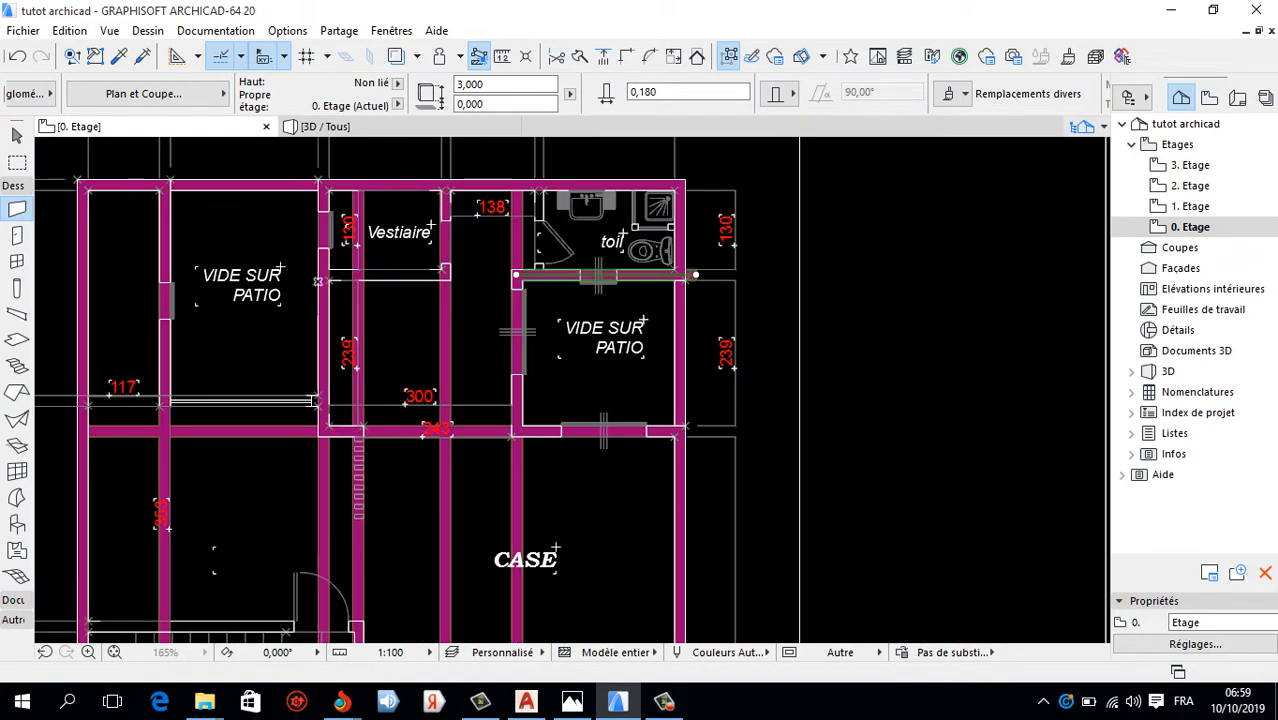
left_click(517, 275)
scroll(349, 275, "up", 3)
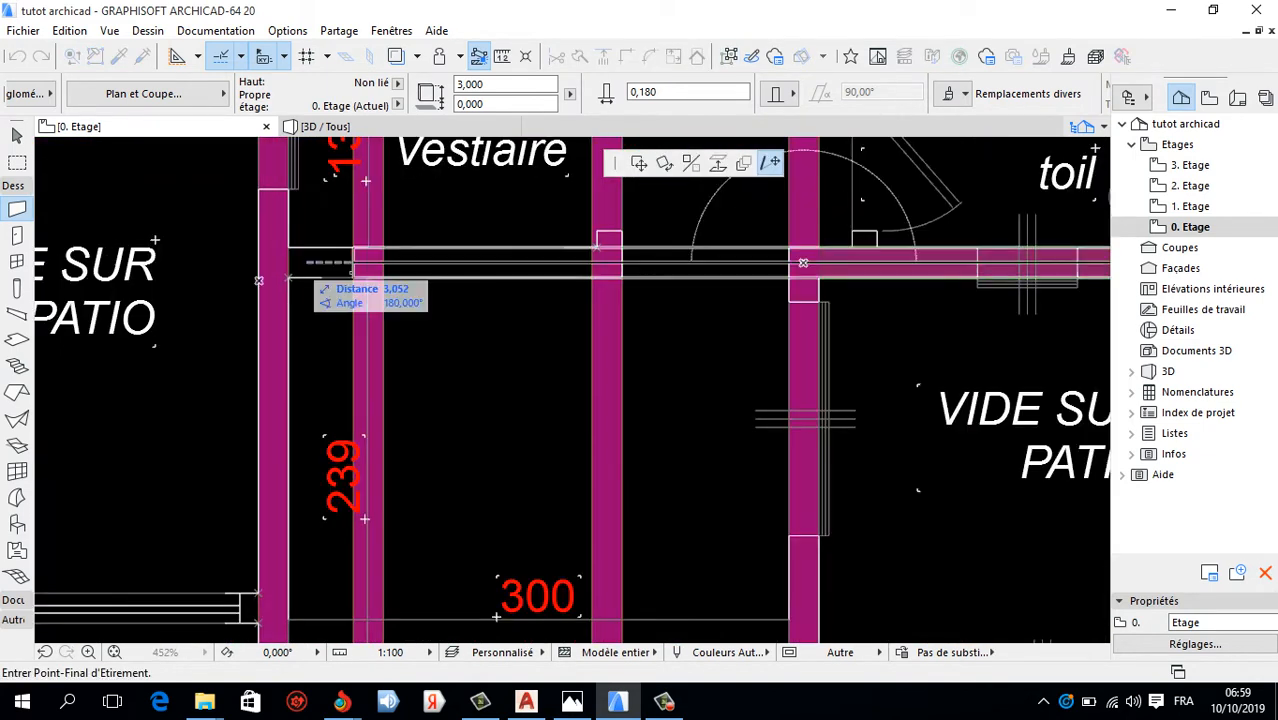
left_click(258, 280)
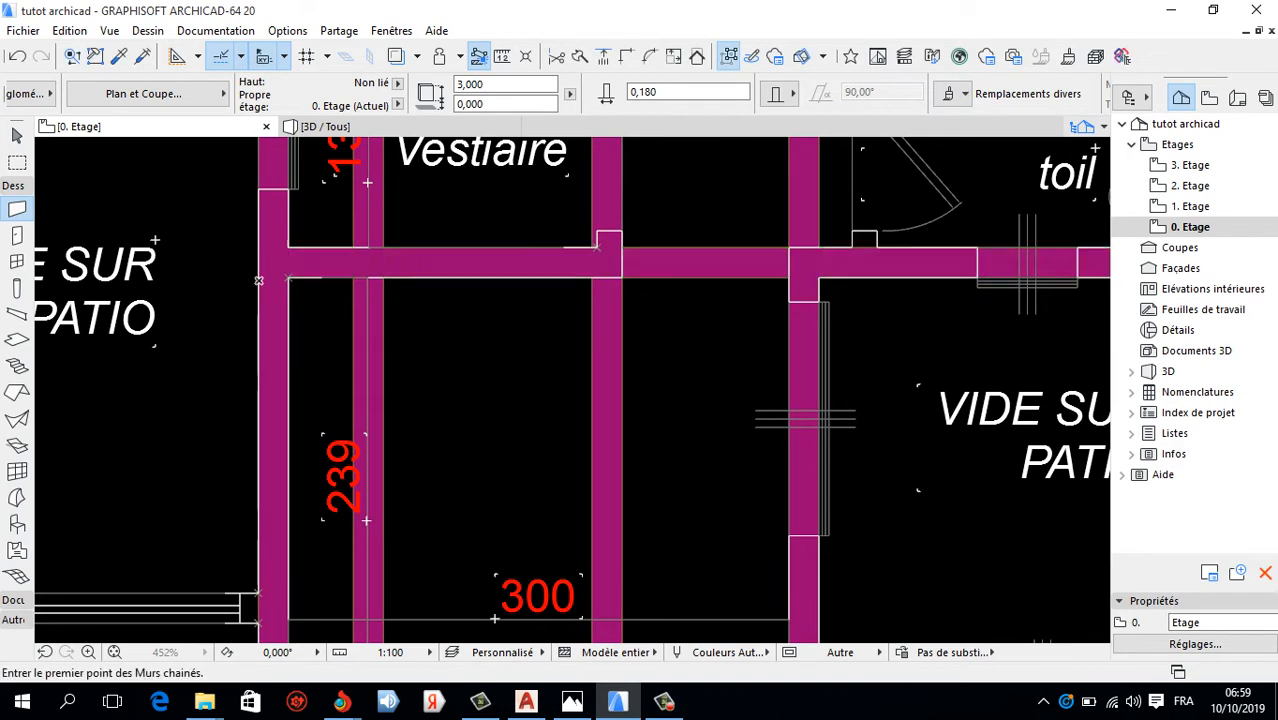
scroll(490, 277, "down", 2)
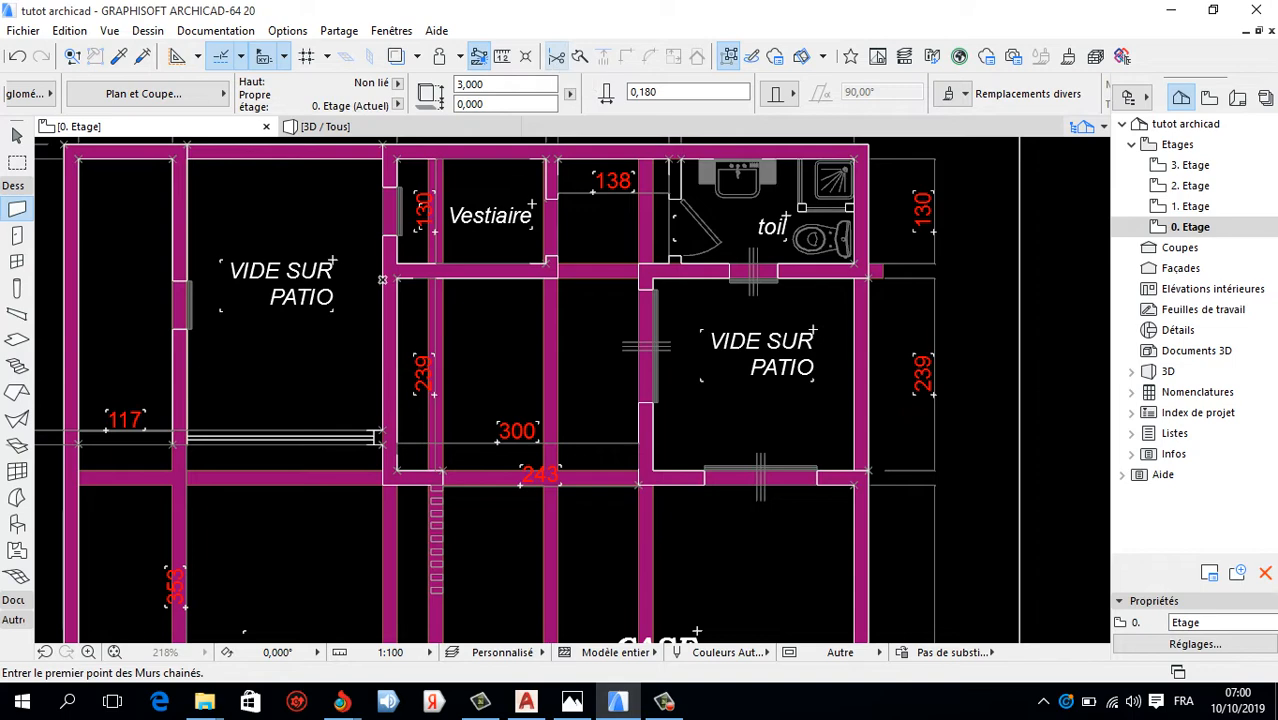
Trim off the horizontal wall's part between Vestiaire's right wall and the left wall of the right-hand VIDE SUR PATIO.
left_click(69, 31)
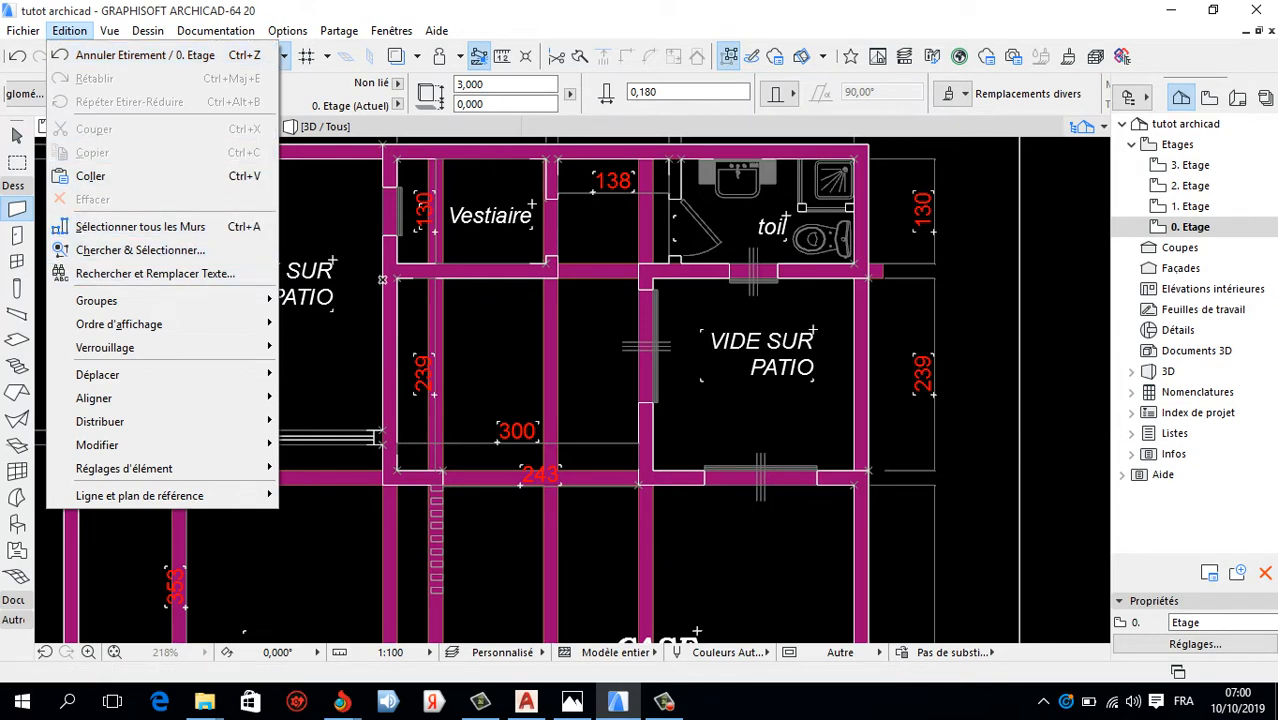
key("Escape")
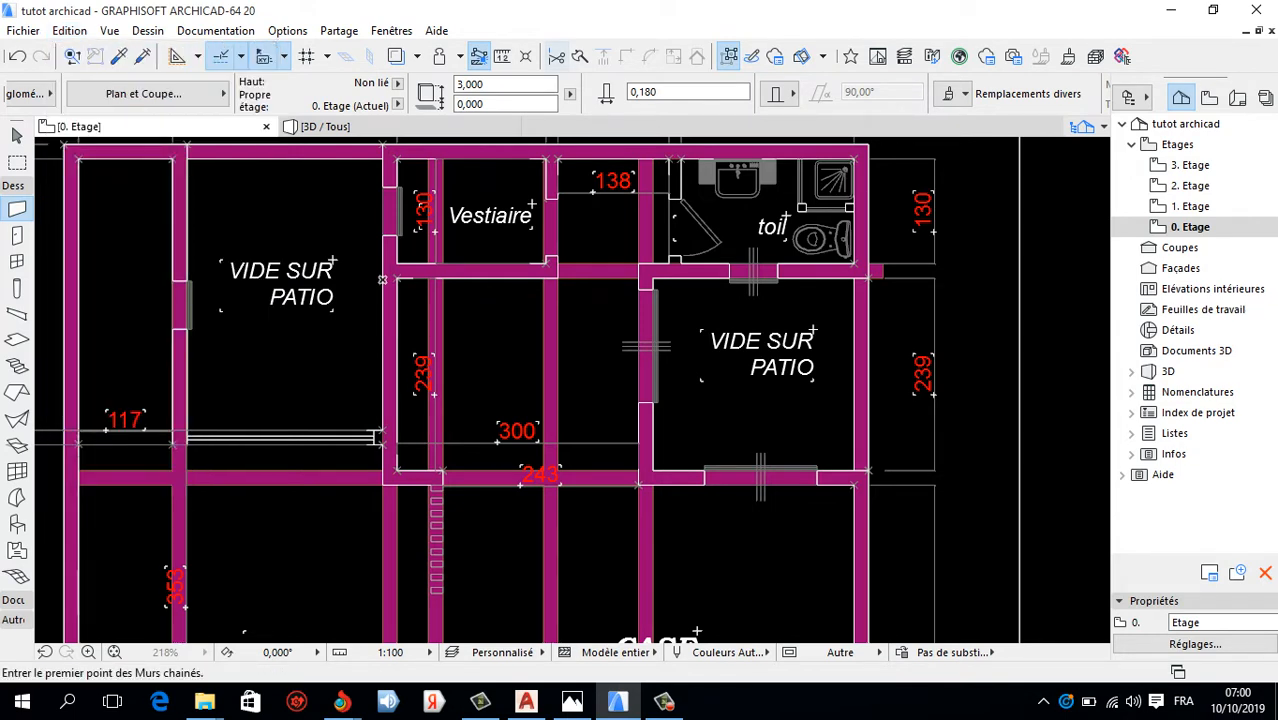
left_click(556, 56)
left_click(598, 271)
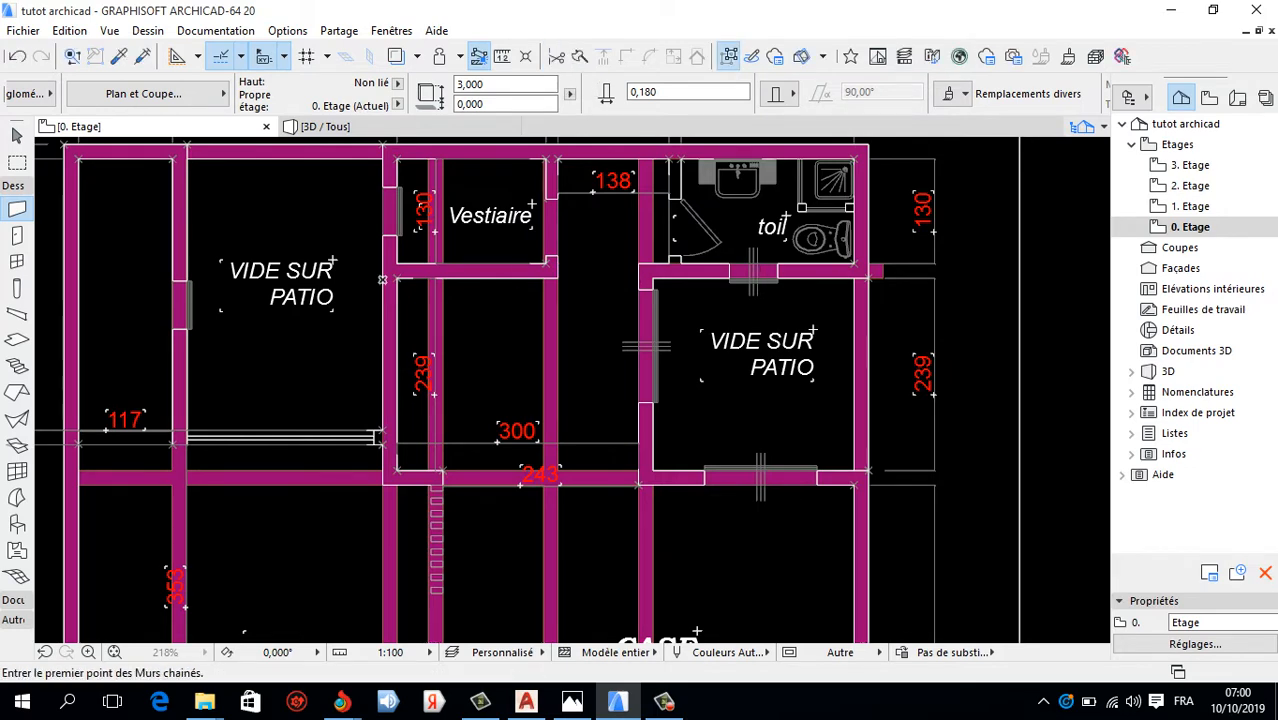
scroll(416, 338, "down", 3)
scroll(494, 394, "up", 3)
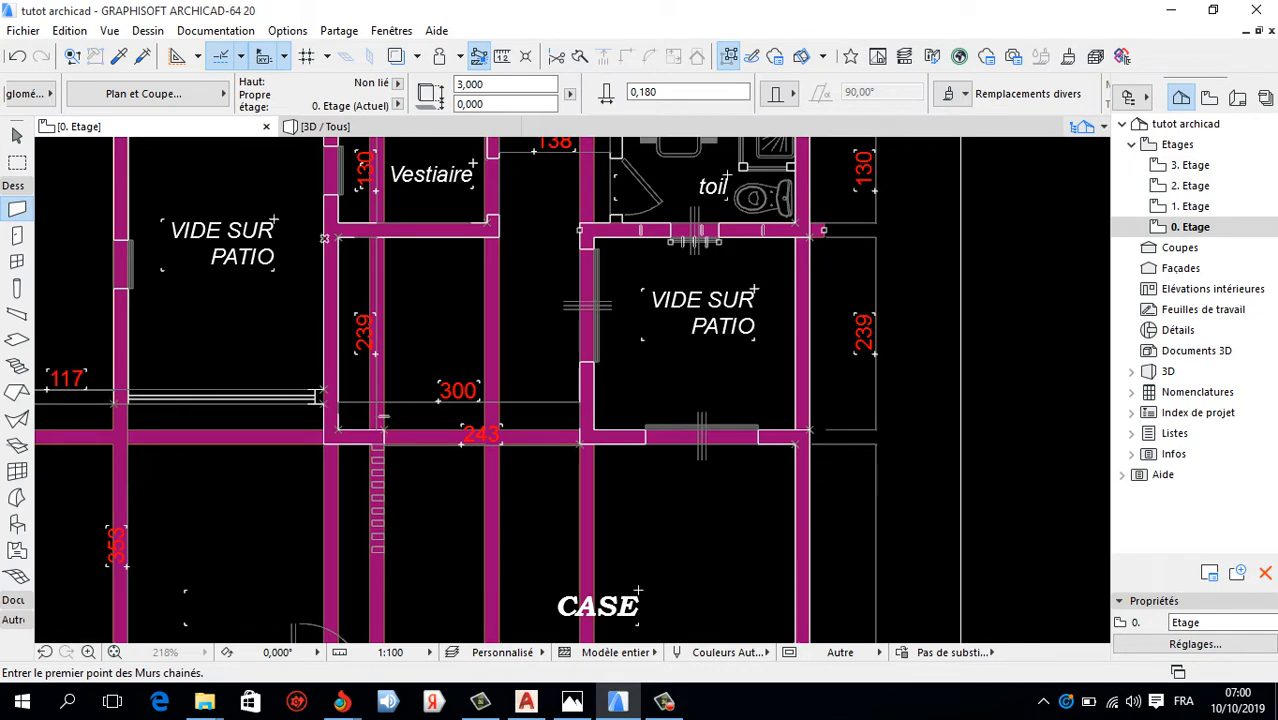
Trim off the parts of the two Vestiaire vertical walls below Vestiaire, including the right one's remainder through CASE.
left_click(382, 320, "ctrl")
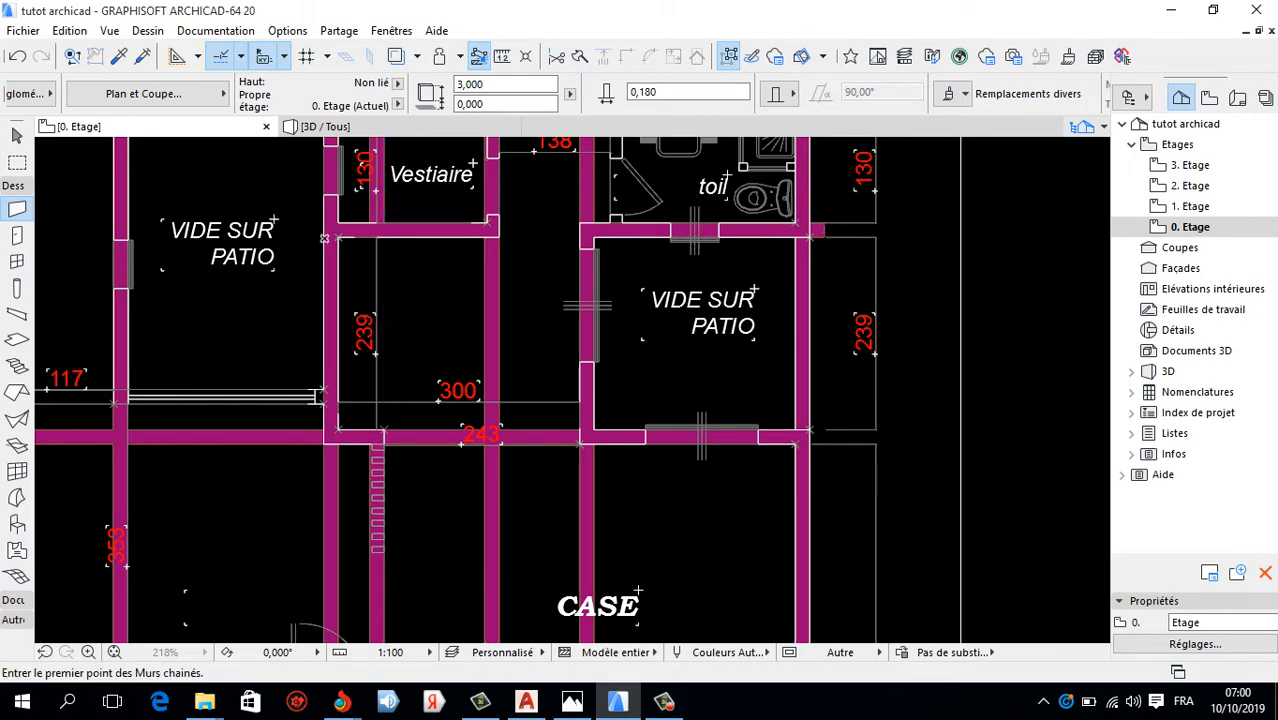
scroll(567, 303, "down", 2)
scroll(585, 457, "up", 2)
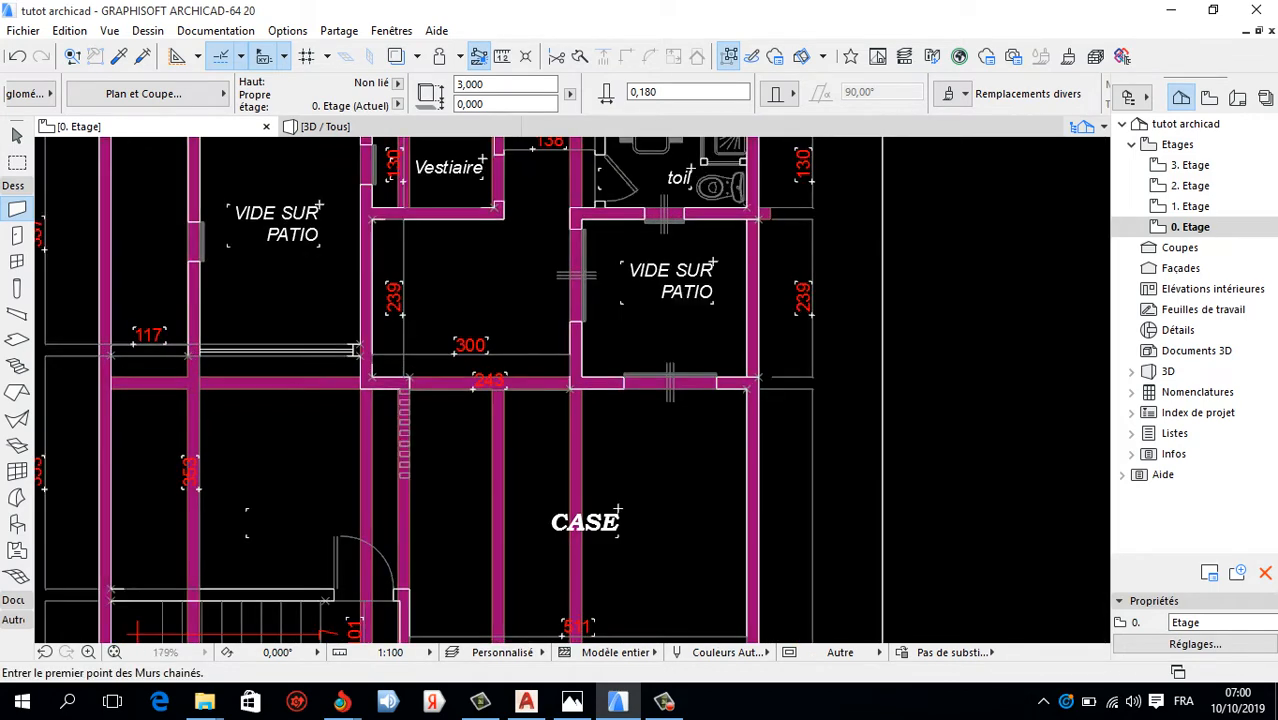
scroll(395, 218, "down", 4)
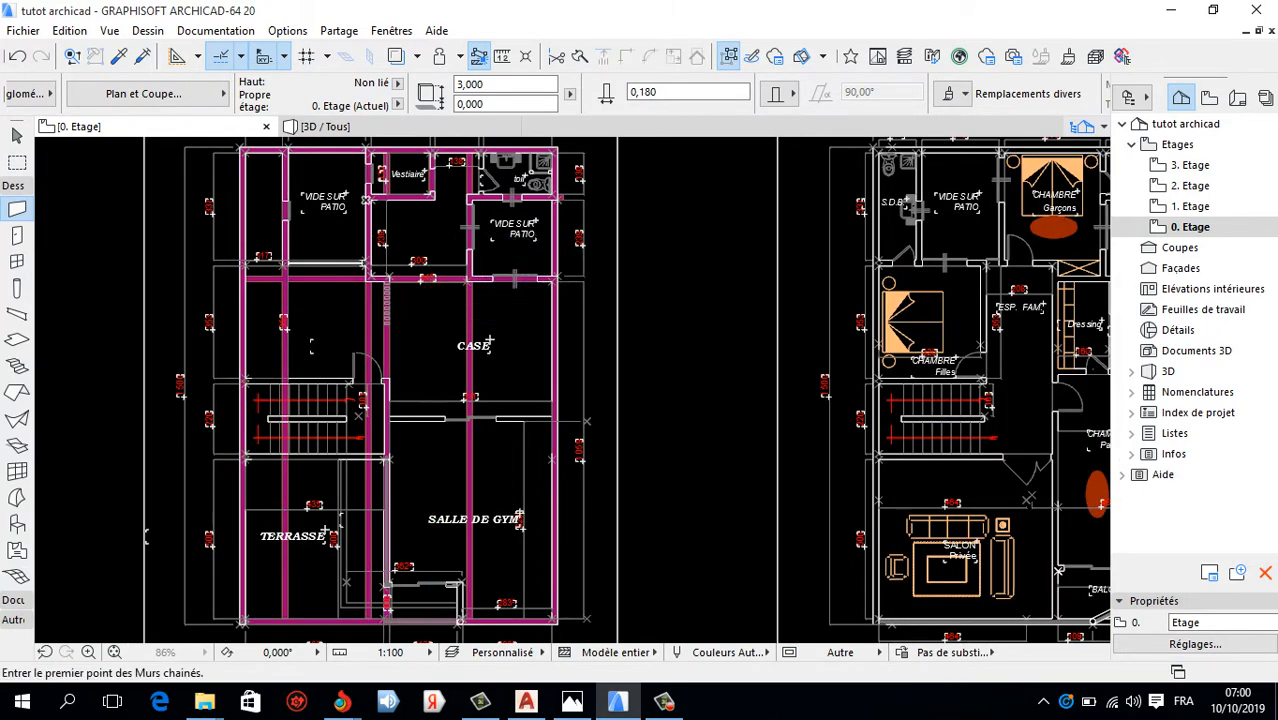
scroll(474, 503, "up", 3)
Shorten the right-hand VIDE SUR PATIO's left wall by stretching its lower end up to the horizontal wall above CASE, then deselect it.
scroll(423, 361, "down", 6)
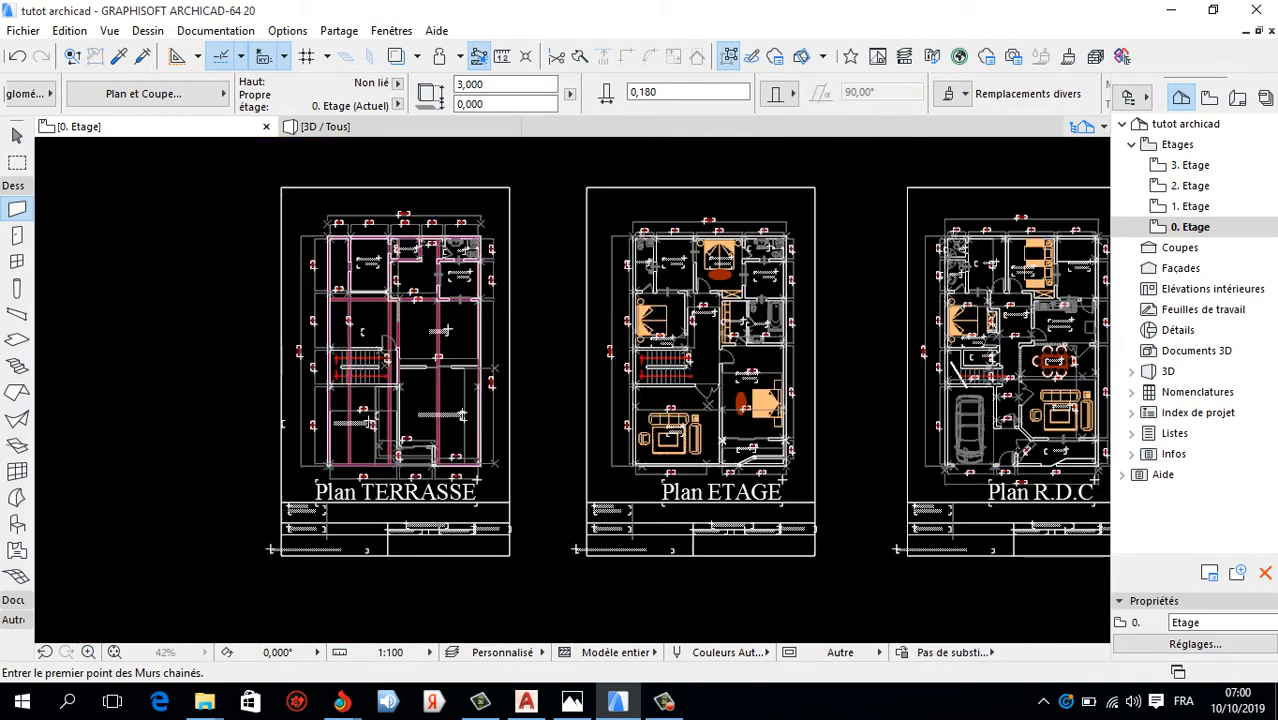
scroll(453, 459, "up", 2)
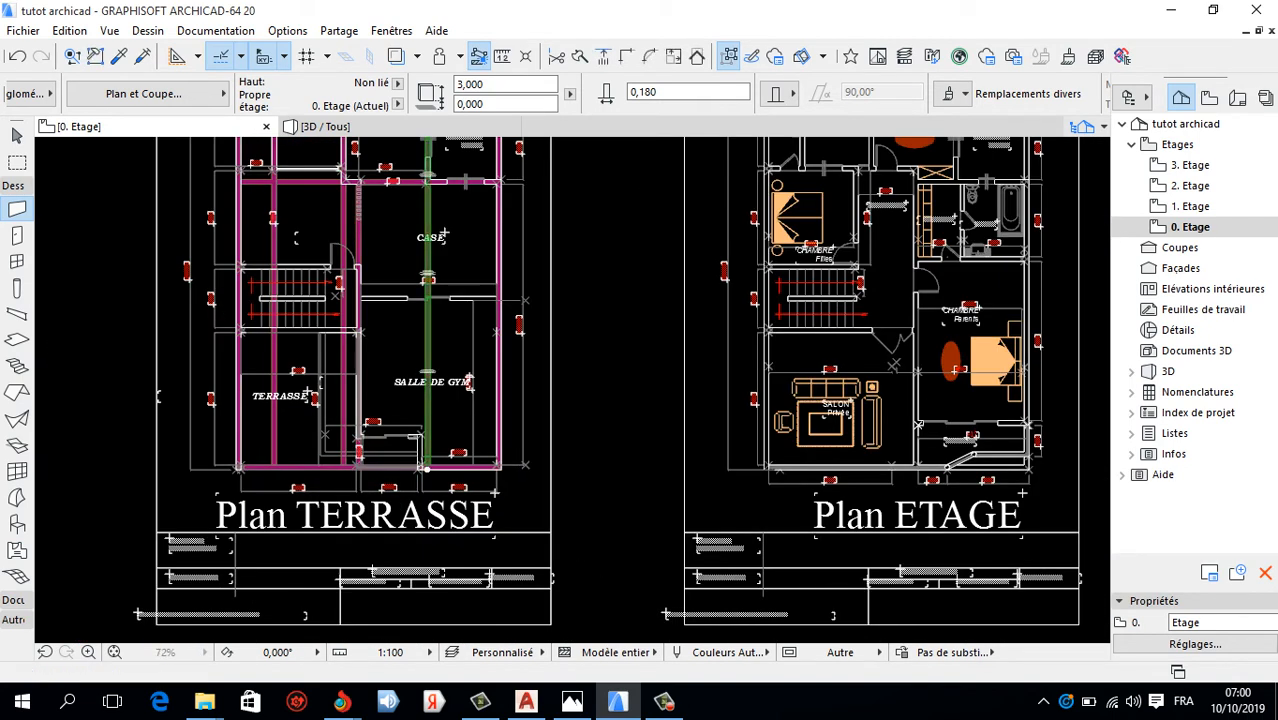
left_click(427, 469)
scroll(444, 290, "down", 1)
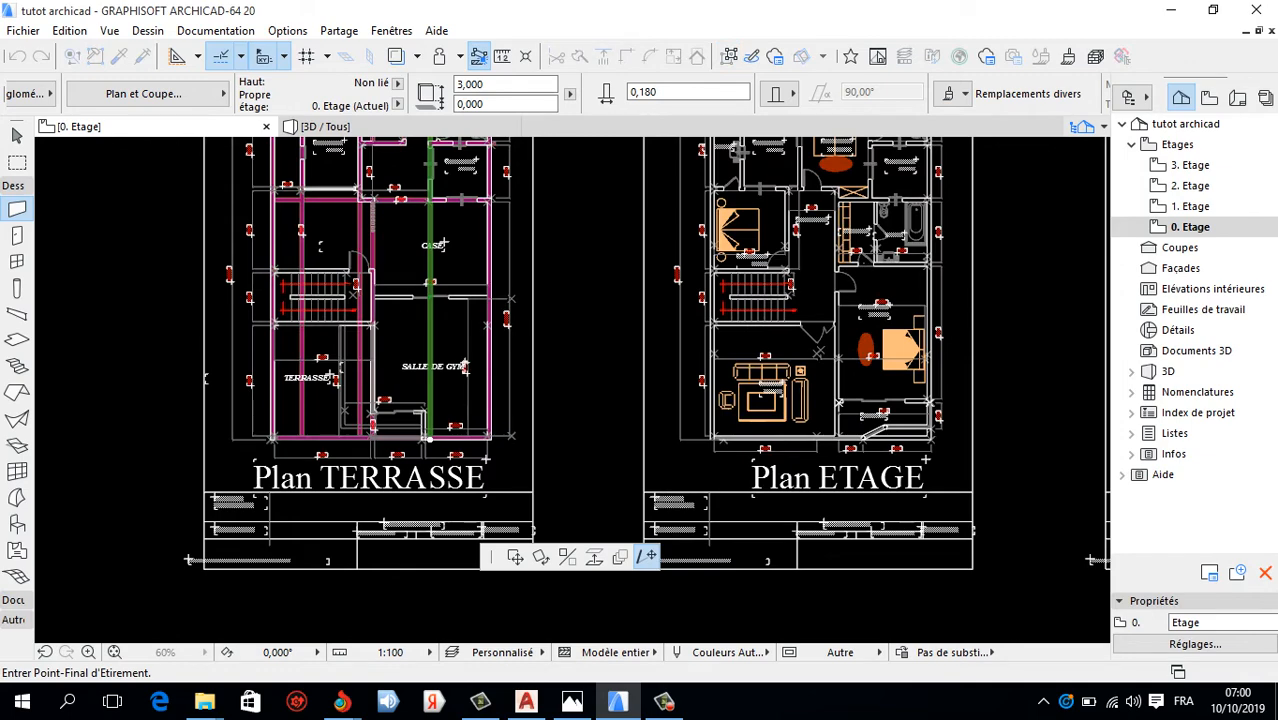
scroll(443, 244, "up", 4)
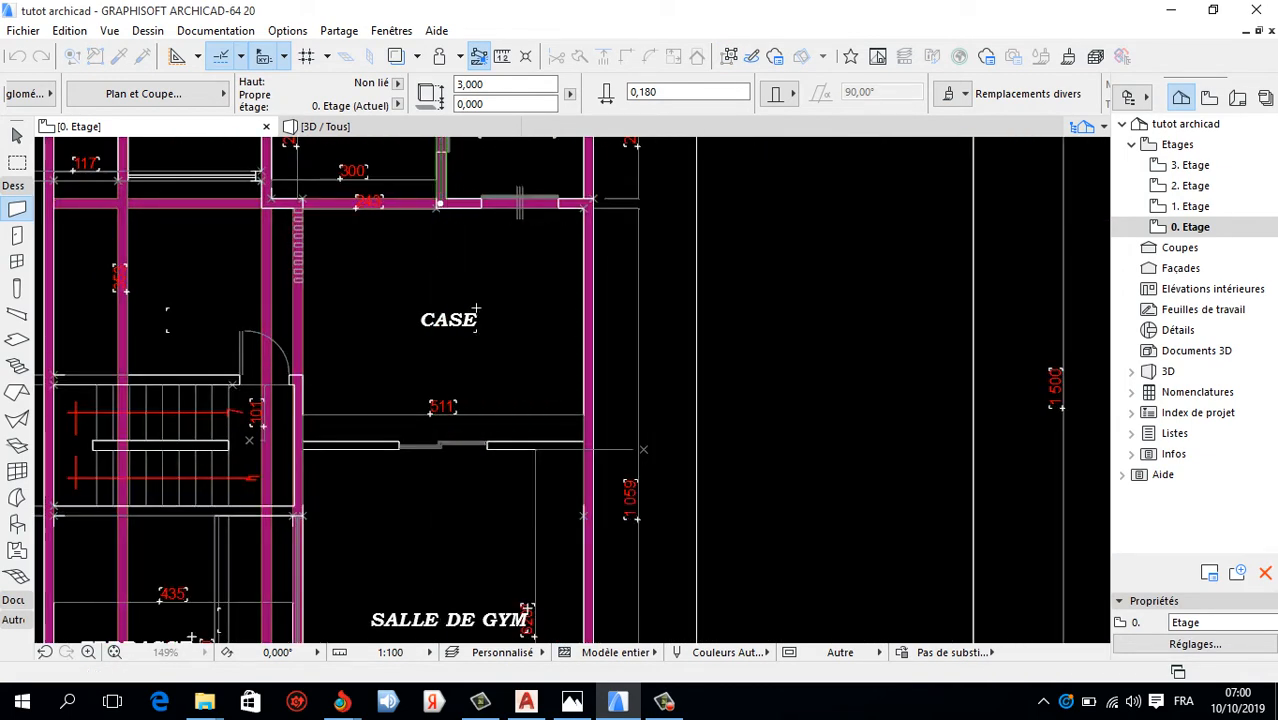
key("Escape")
Trim off the horizontal wall's parts across the 243 opening above CASE and below the left-hand VIDE SUR PATIO.
scroll(476, 311, "down", 3)
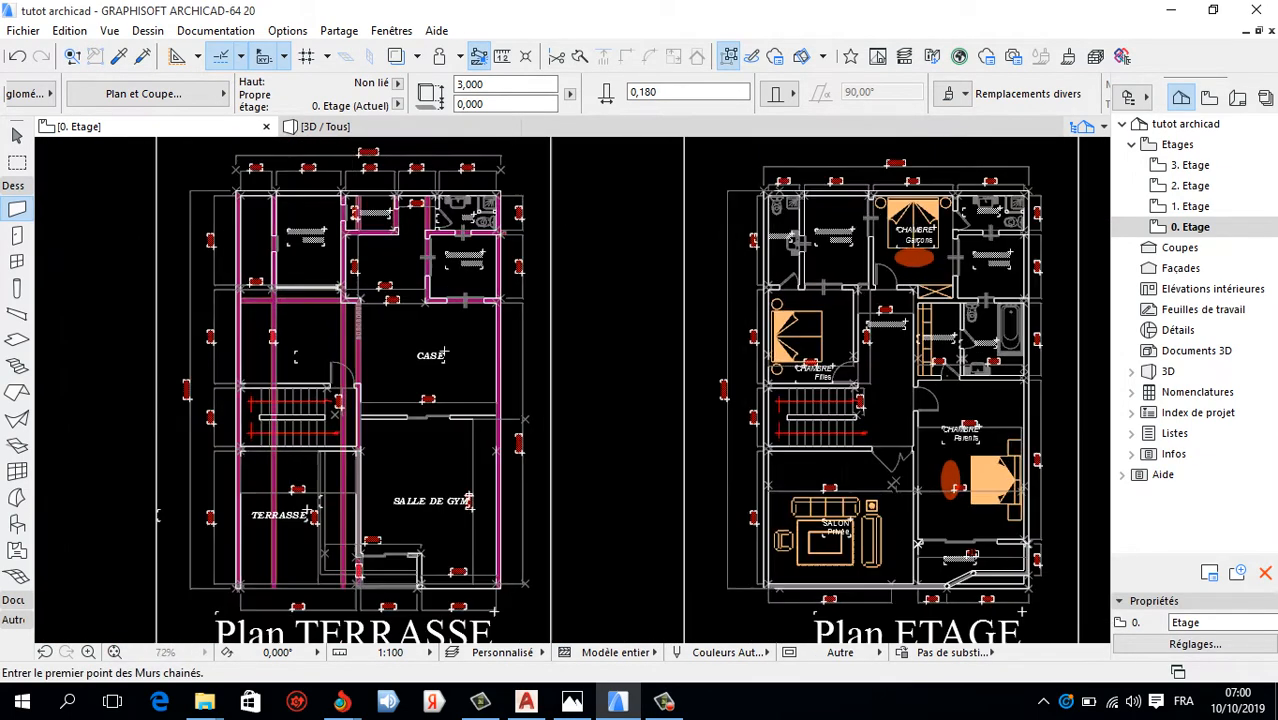
scroll(333, 285, "up", 4)
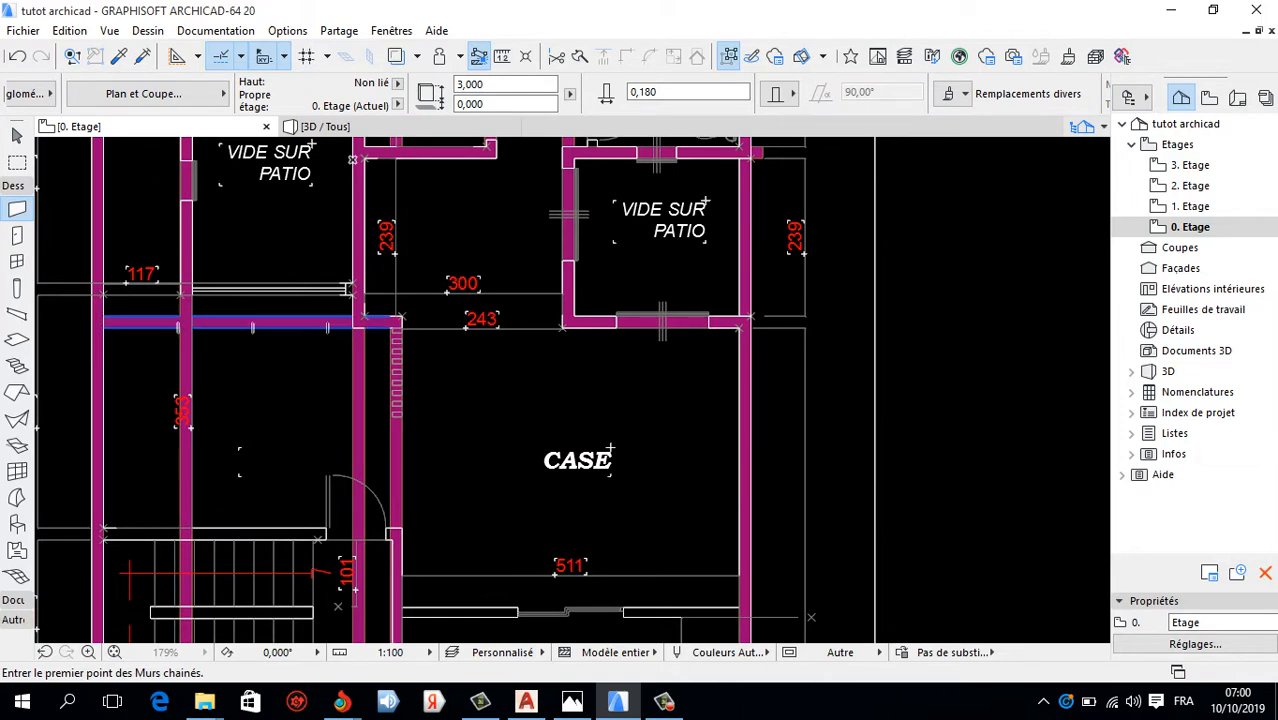
left_click(273, 325, "ctrl")
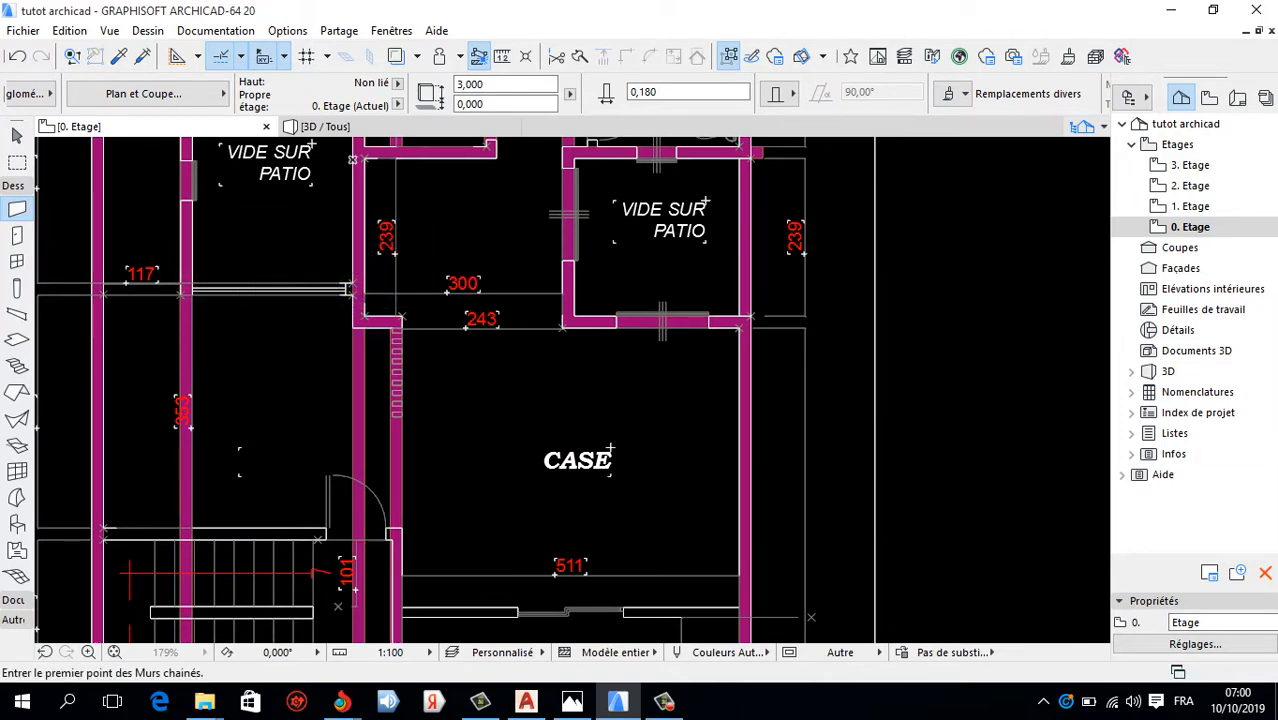
Trim the left-hand VIDE SUR PATIO's left wall below the patio and delete its remaining piece through the stairs and TERRASSE.
left_click(186, 411, "ctrl")
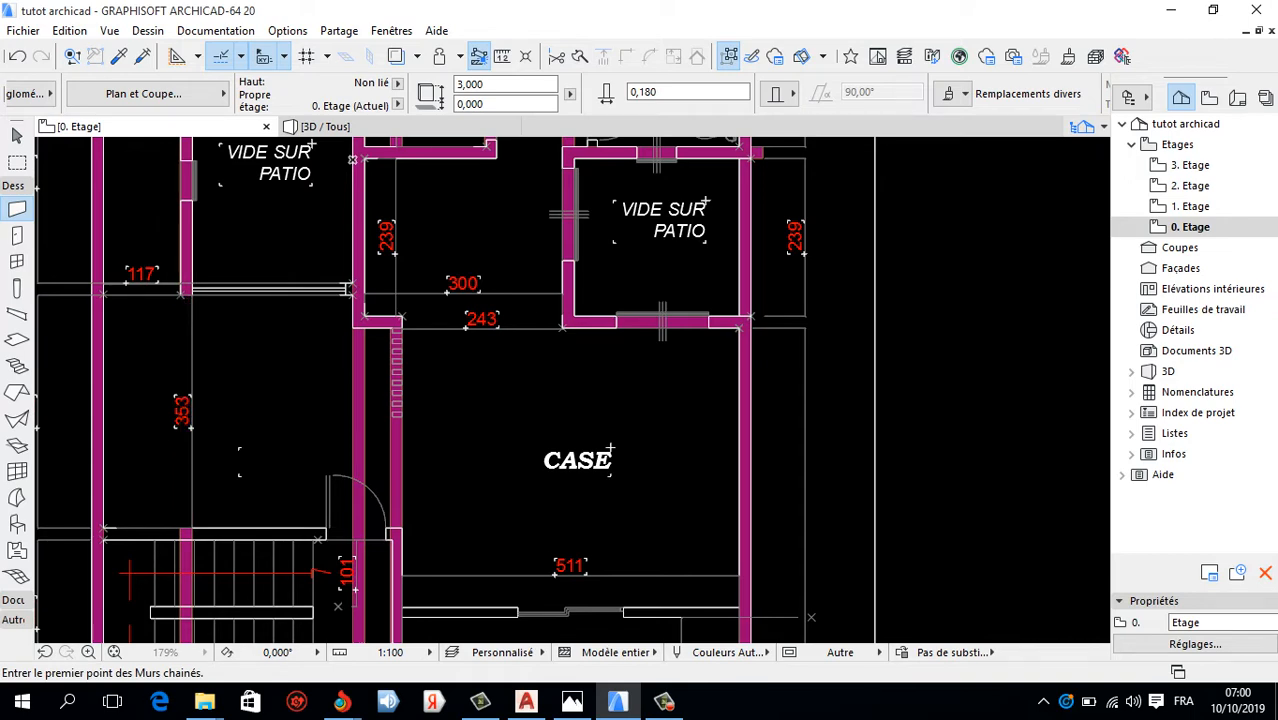
scroll(209, 388, "down", 3)
scroll(211, 399, "down", 4)
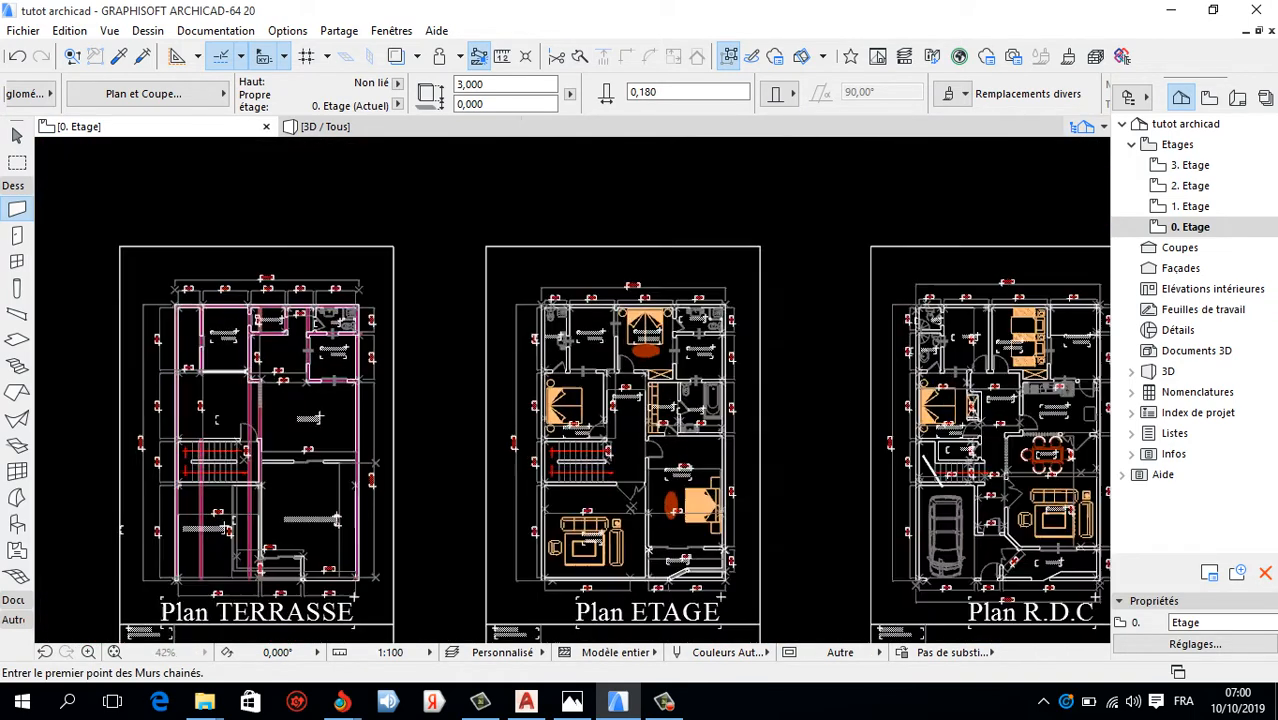
scroll(217, 506, "up", 3)
left_click(195, 500, "shift")
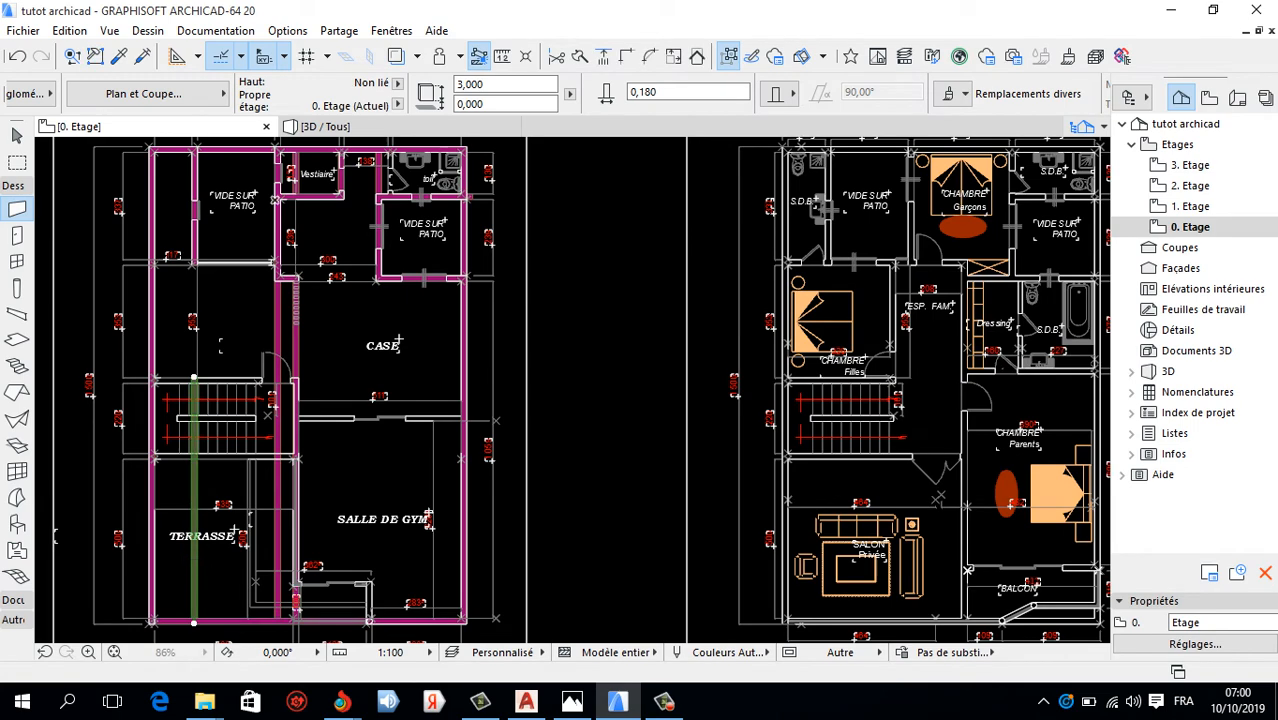
key("Delete")
Trim off the part crossing the stairs from the vertical wall that runs down from the left-hand patio's right side.
scroll(292, 538, "down", 3)
scroll(291, 382, "up", 4)
scroll(309, 455, "up", 2)
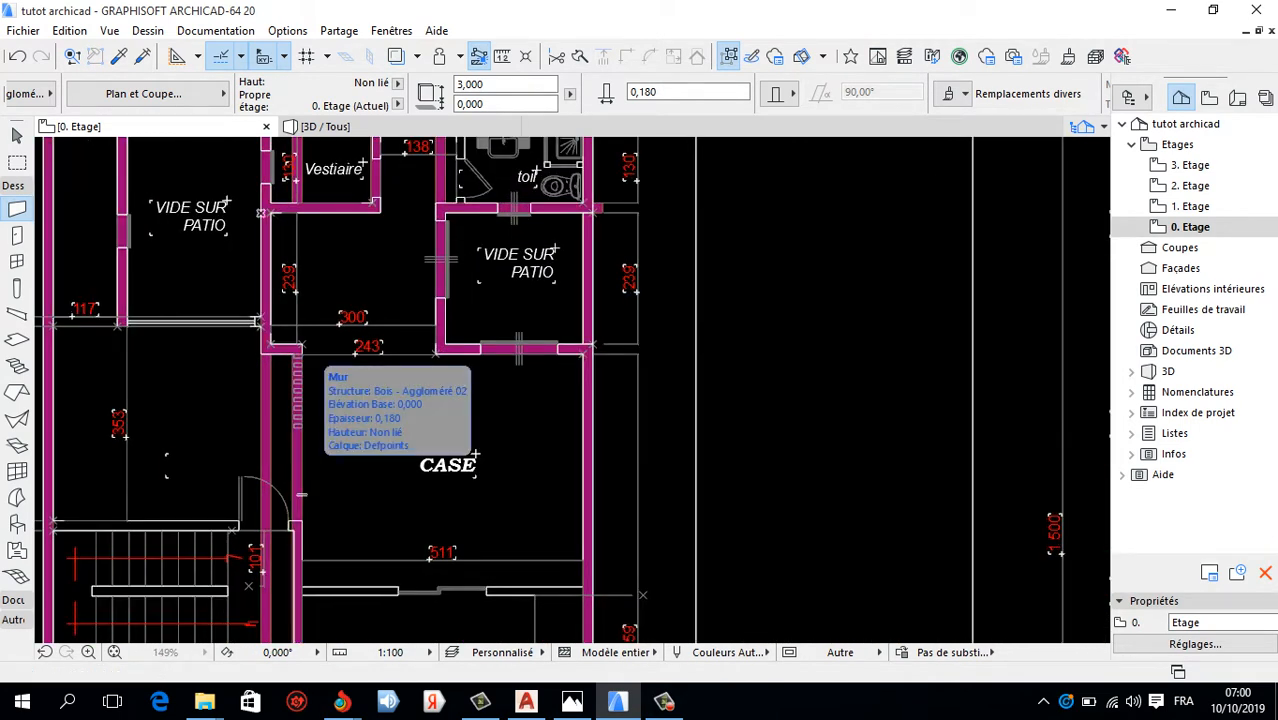
left_click(297, 420, "shift")
scroll(292, 420, "down", 4)
scroll(306, 575, "up", 3)
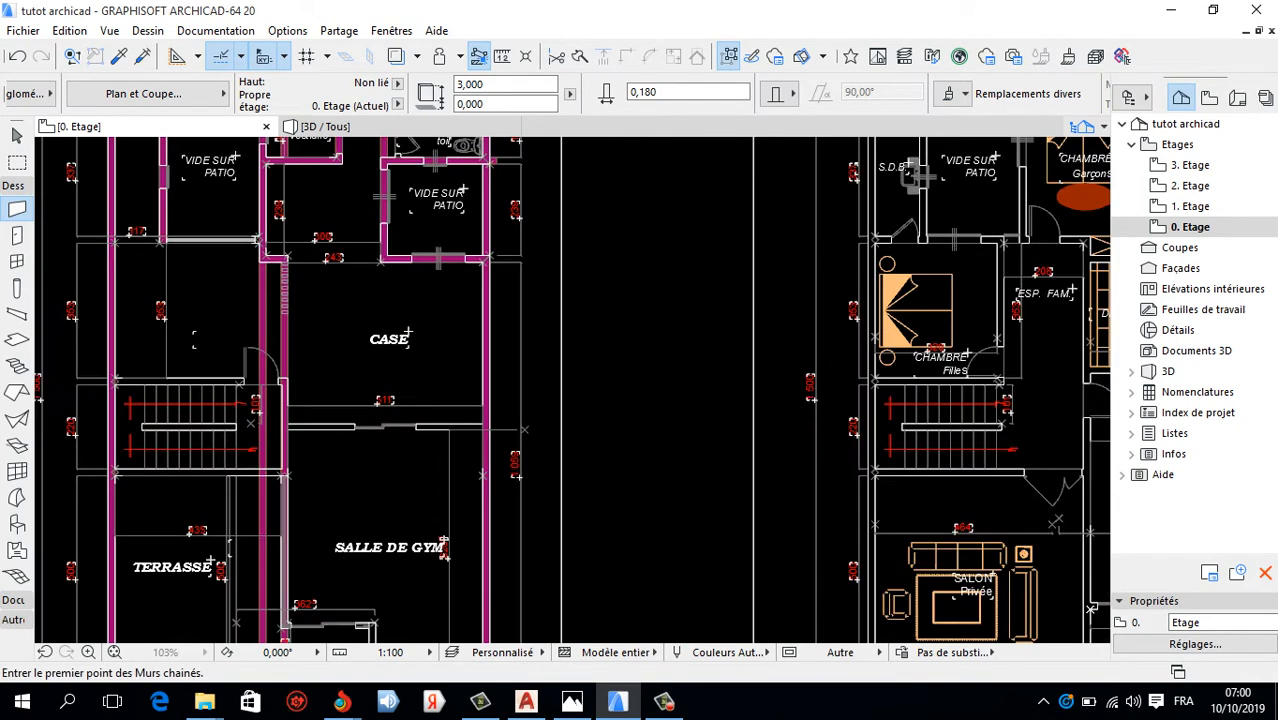
scroll(278, 496, "up", 2)
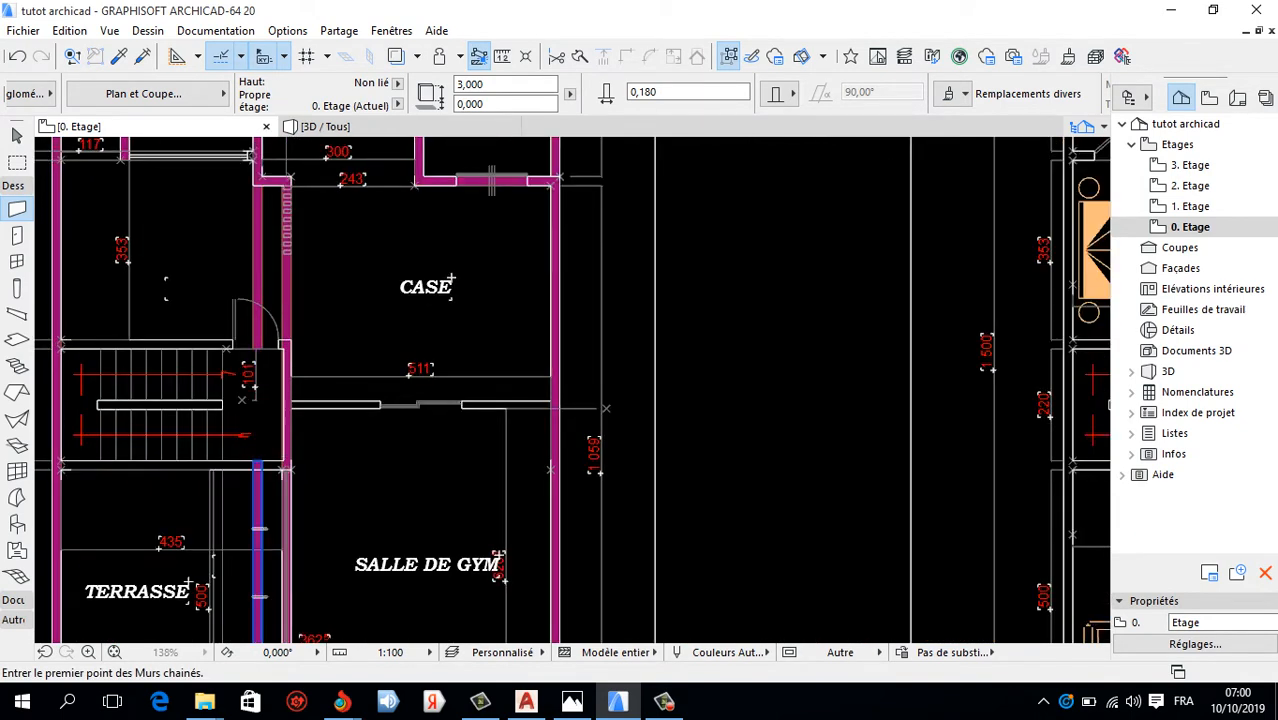
Move the remaining vertical wall inside TERRASSE 0.780 to the left, onto the drawing's vertical wall line.
scroll(265, 490, "down", 4)
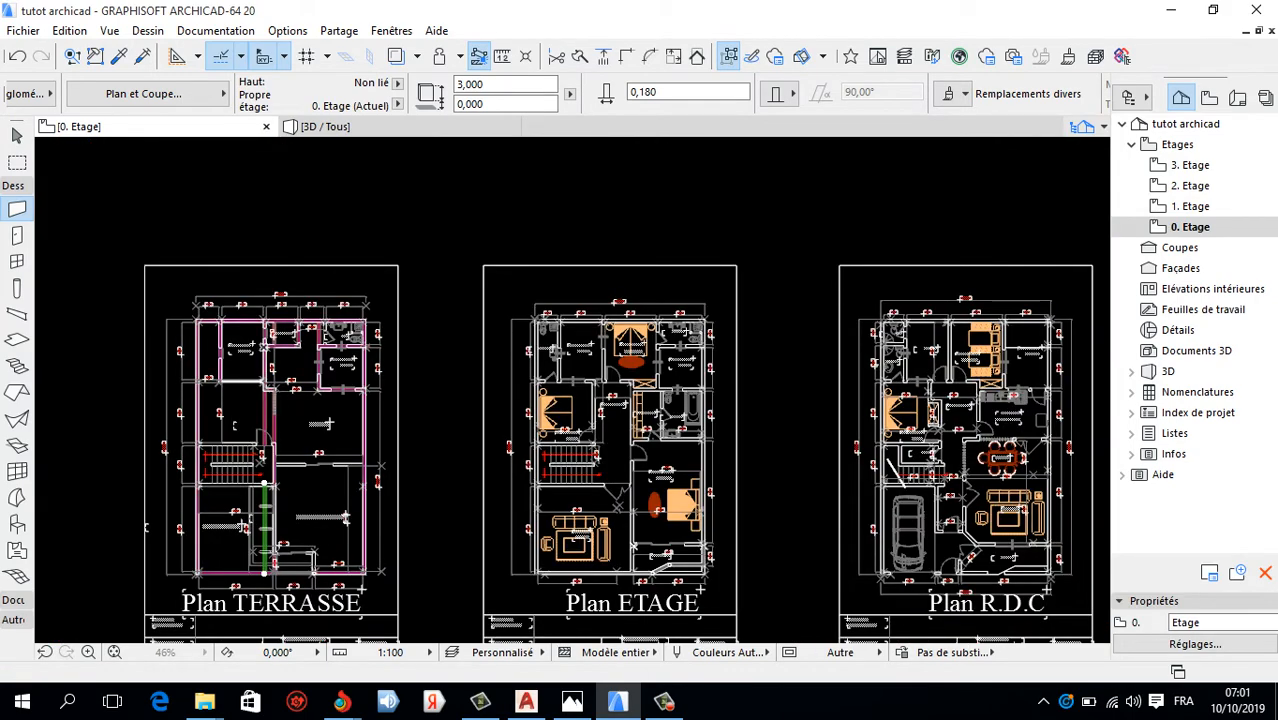
scroll(262, 505, "up", 4)
scroll(262, 505, "down", 3)
scroll(262, 505, "up", 4)
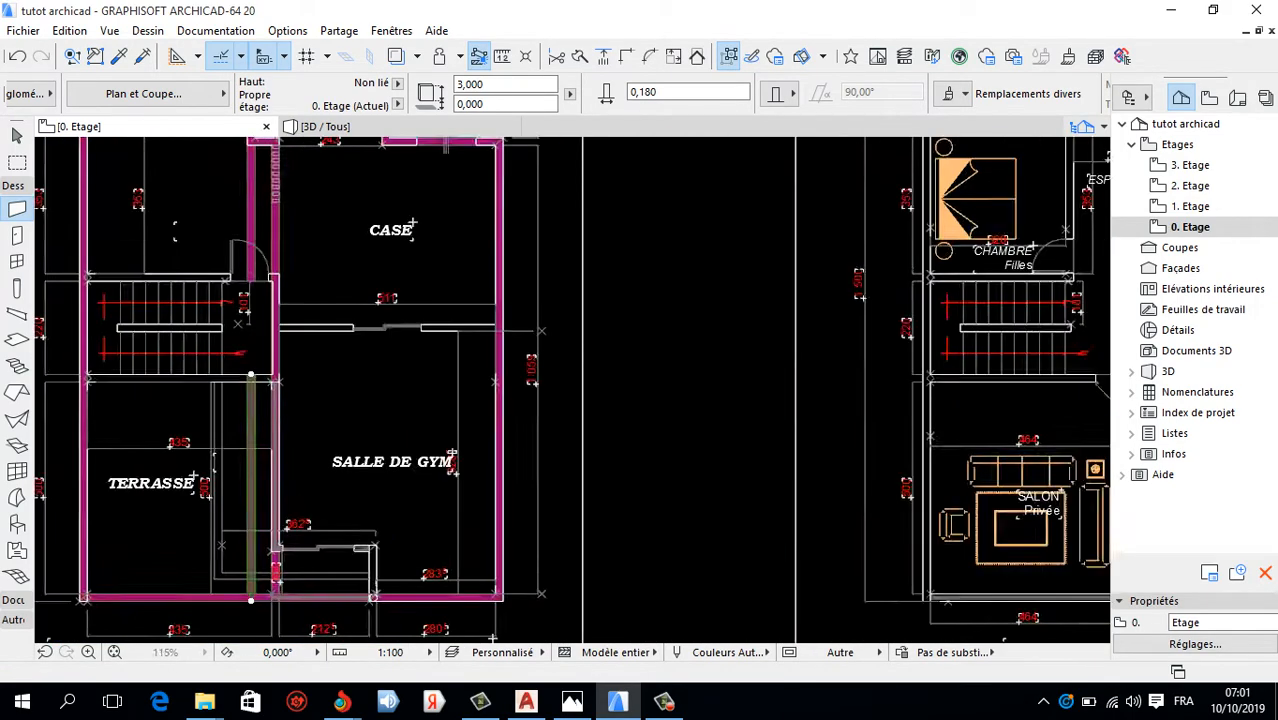
scroll(260, 337, "down", 5)
scroll(240, 521, "up", 5)
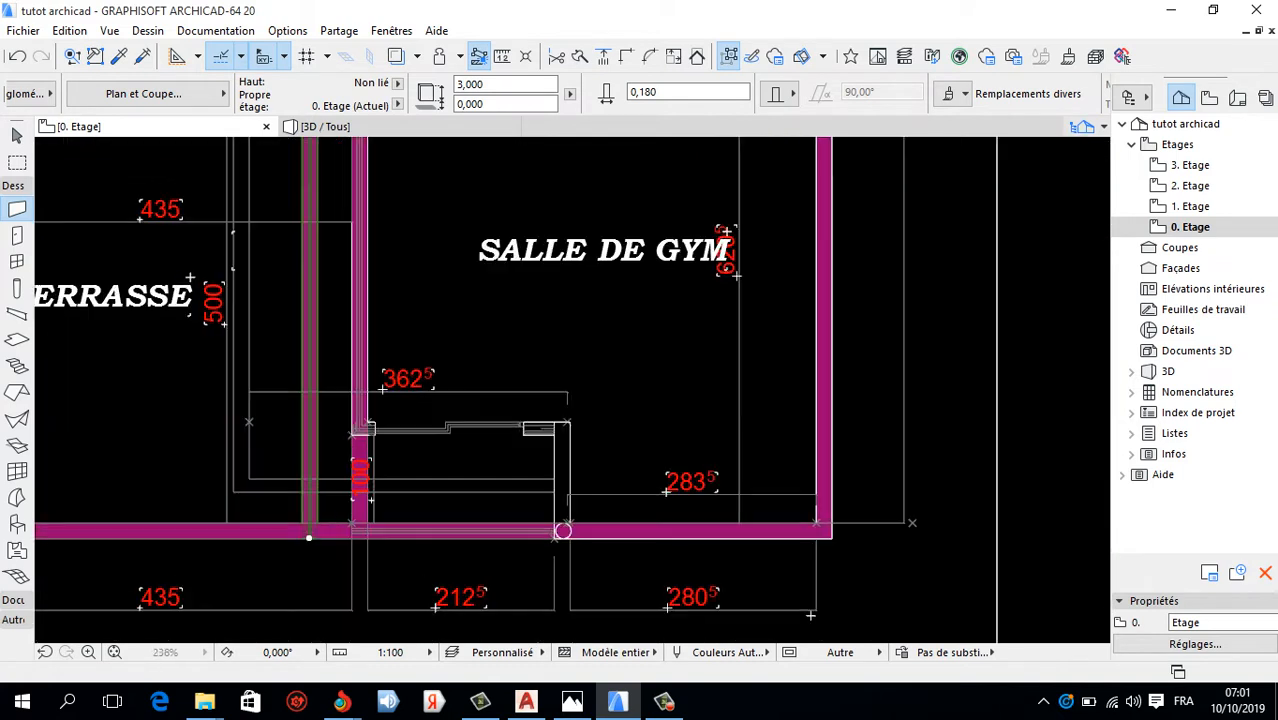
left_click(563, 530)
key("ctrl+d")
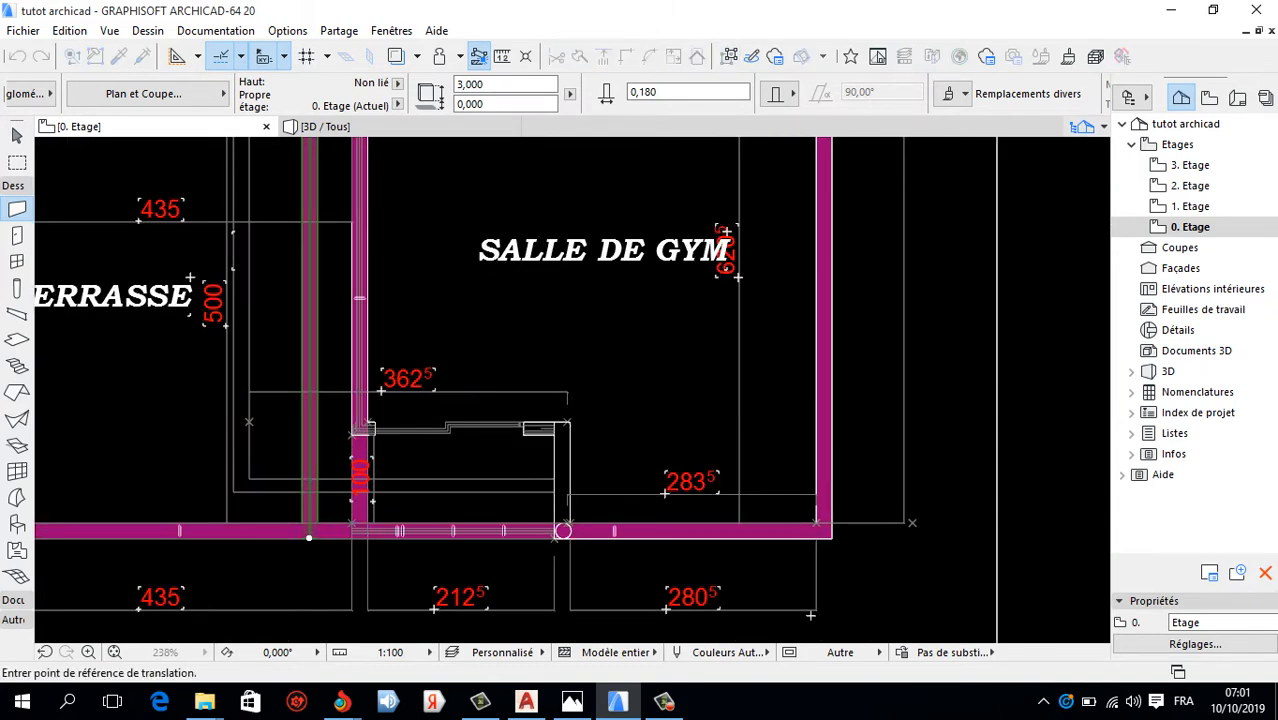
left_click(563, 530)
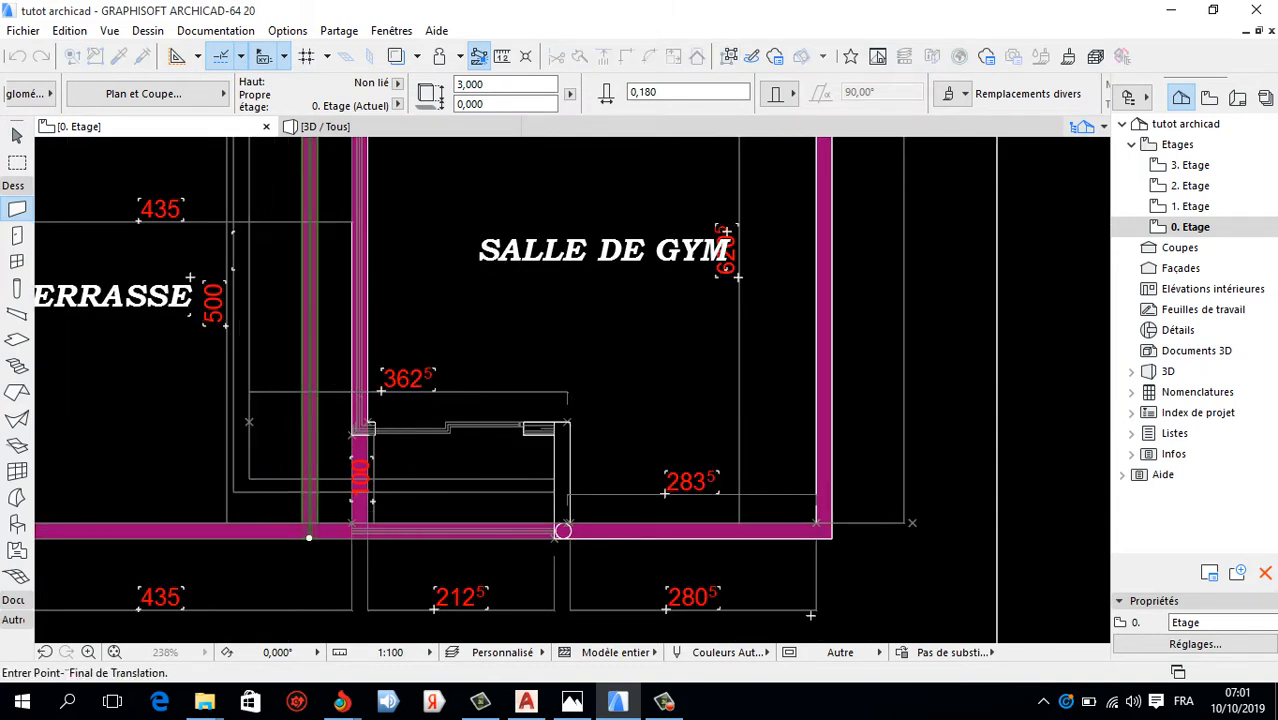
scroll(562, 535, "up", 5)
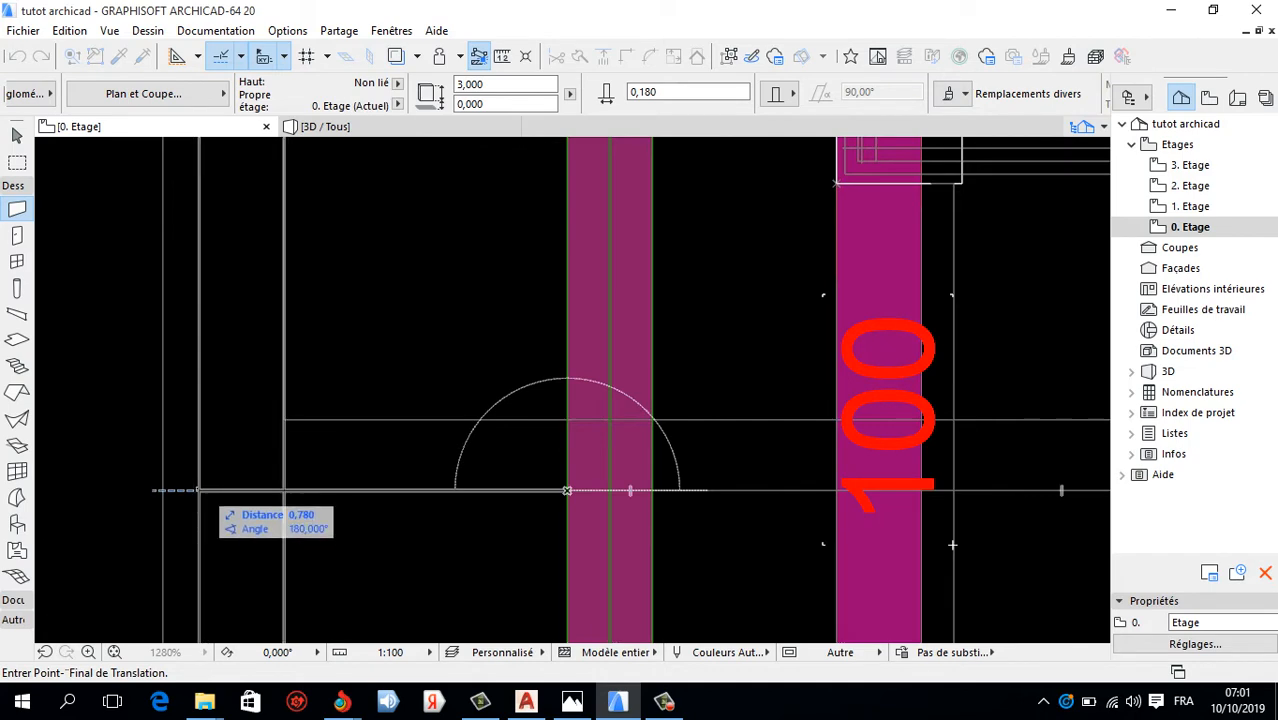
left_click(198, 490)
Shorten the vertical wall inside TERRASSE by stretching its lower end up to the horizontal double line above the bottom outer wall.
scroll(255, 486, "down", 4)
left_click(255, 486)
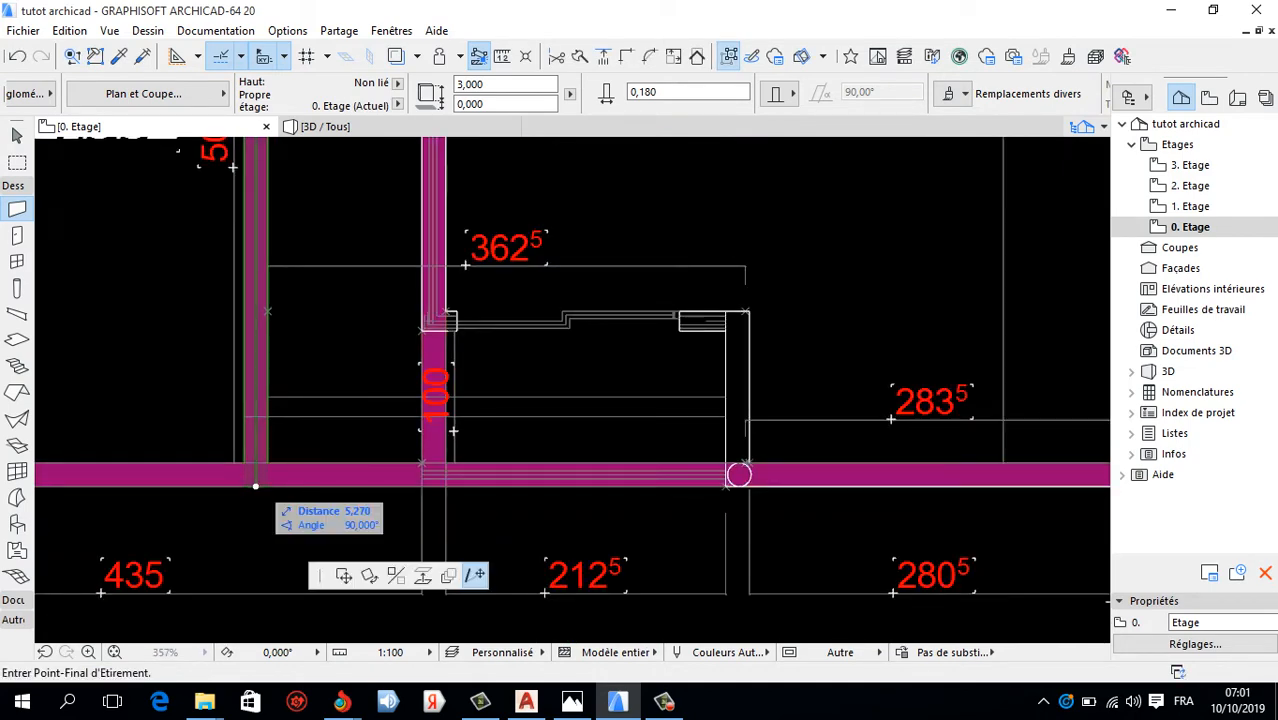
left_click(255, 408)
scroll(345, 558, "down", 6)
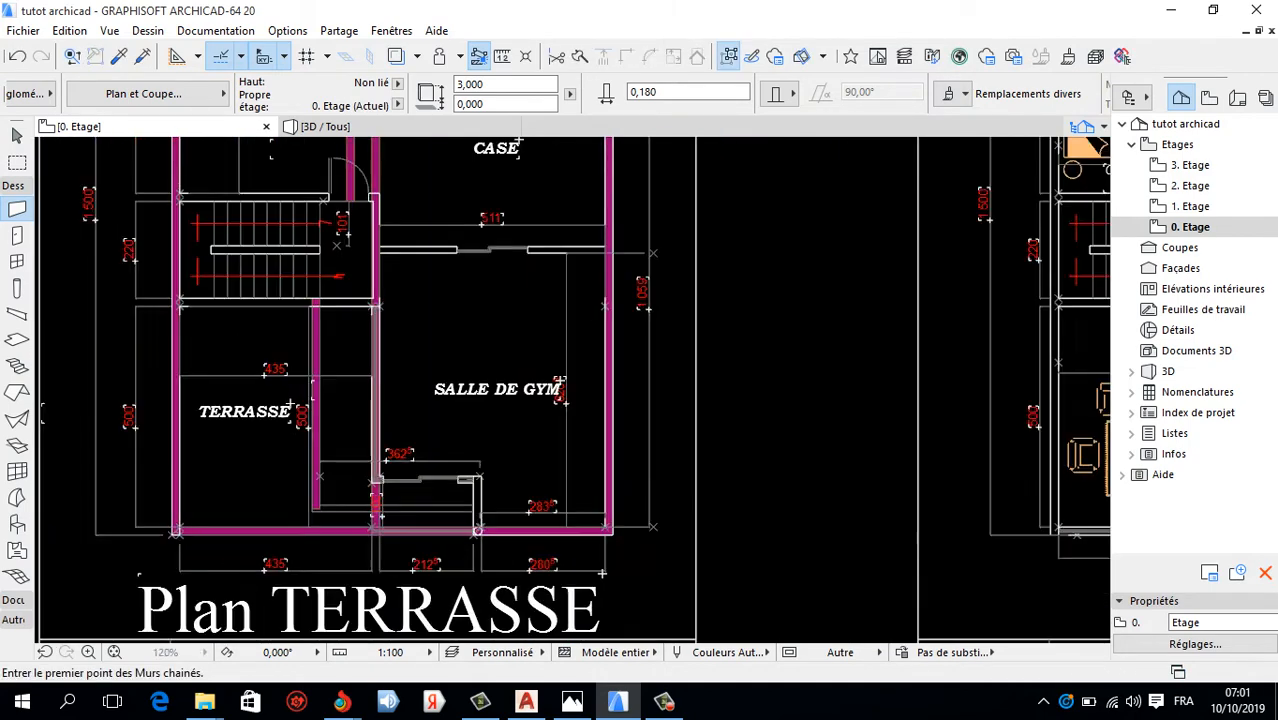
Shorten the vertical wall between TERRASSE and SALLE DE GYM by stretching its lower end up about 0.725 to the sliding door's level.
scroll(323, 380, "up", 3)
scroll(320, 222, "up", 3)
scroll(266, 342, "down", 5)
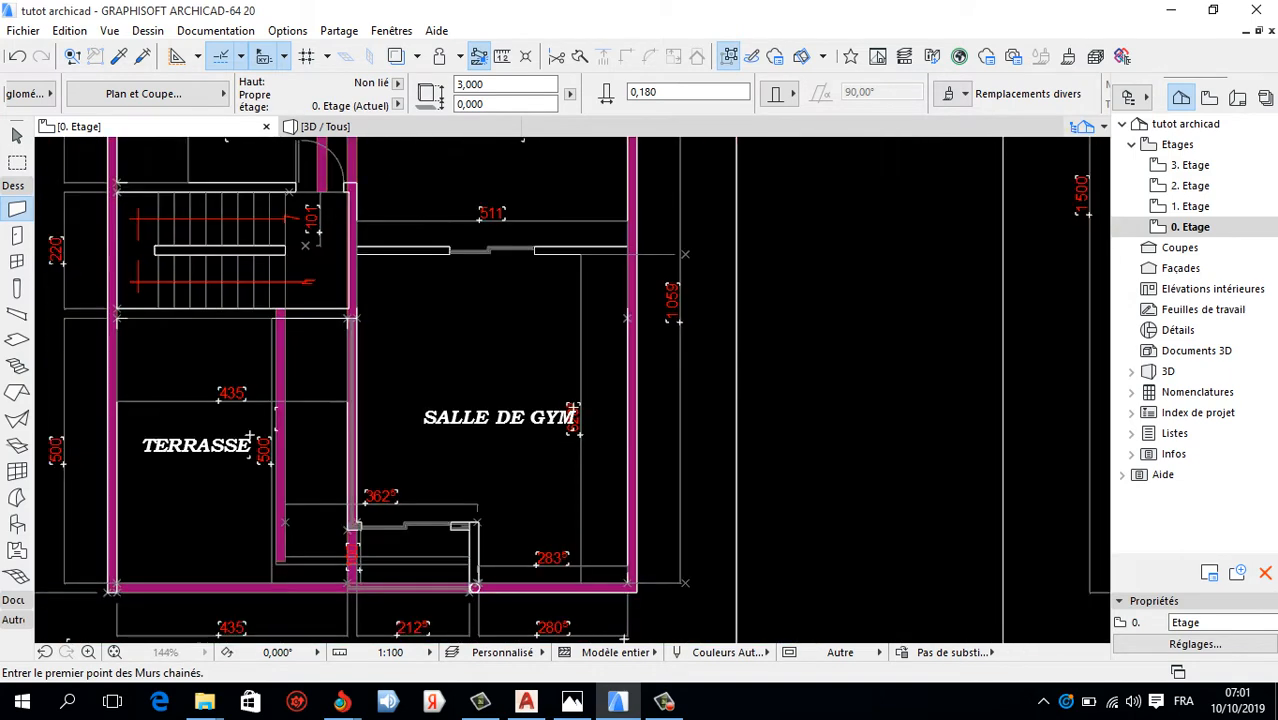
scroll(359, 573, "up", 8)
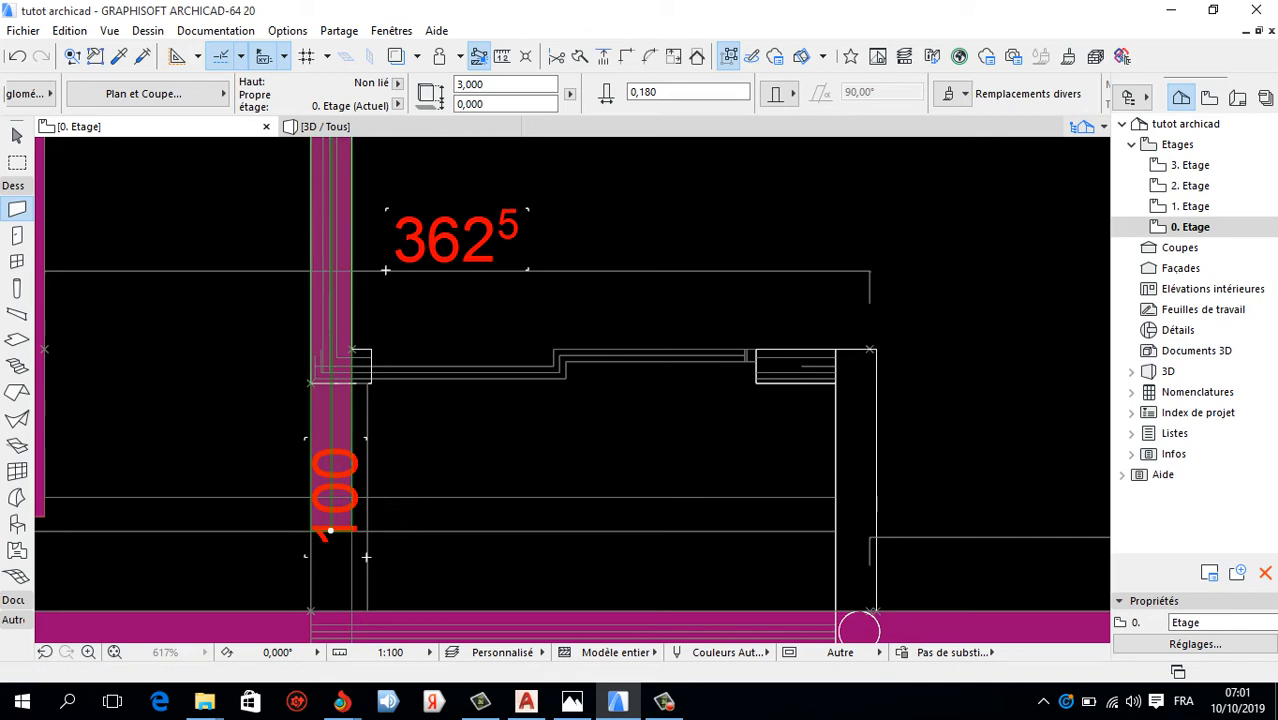
left_click(330, 531)
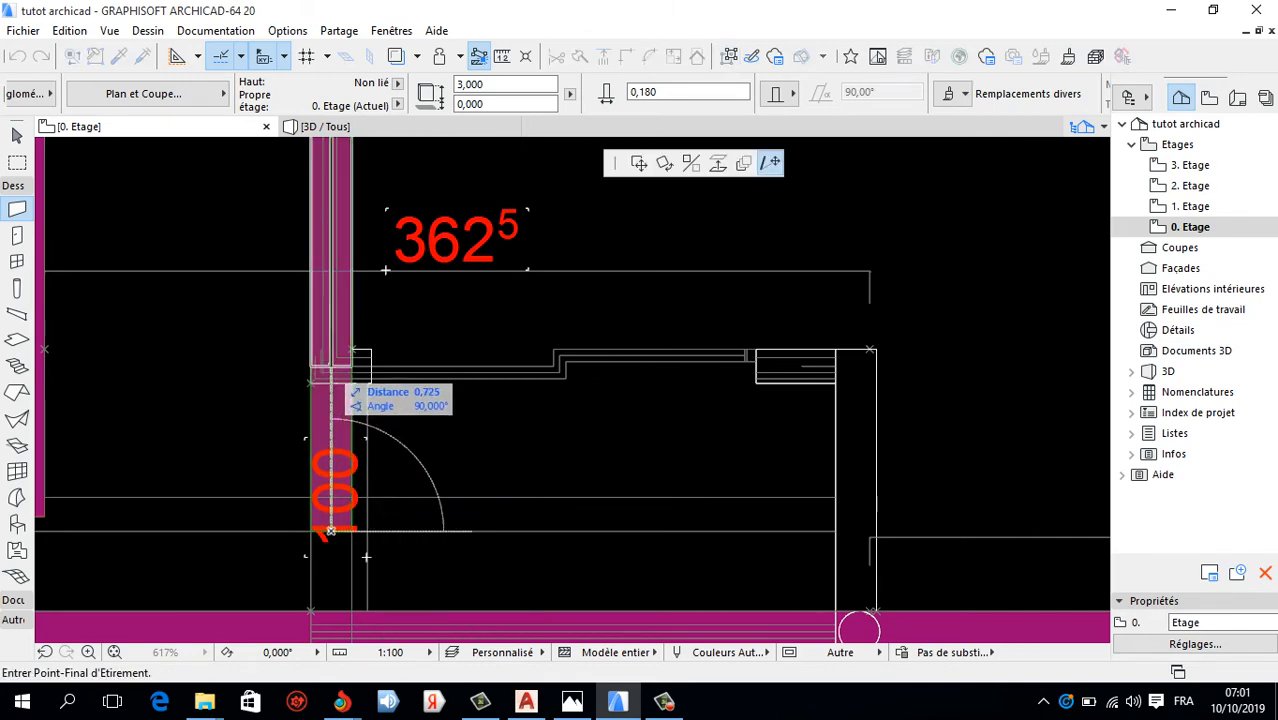
left_click(330, 531)
scroll(459, 420, "down", 4)
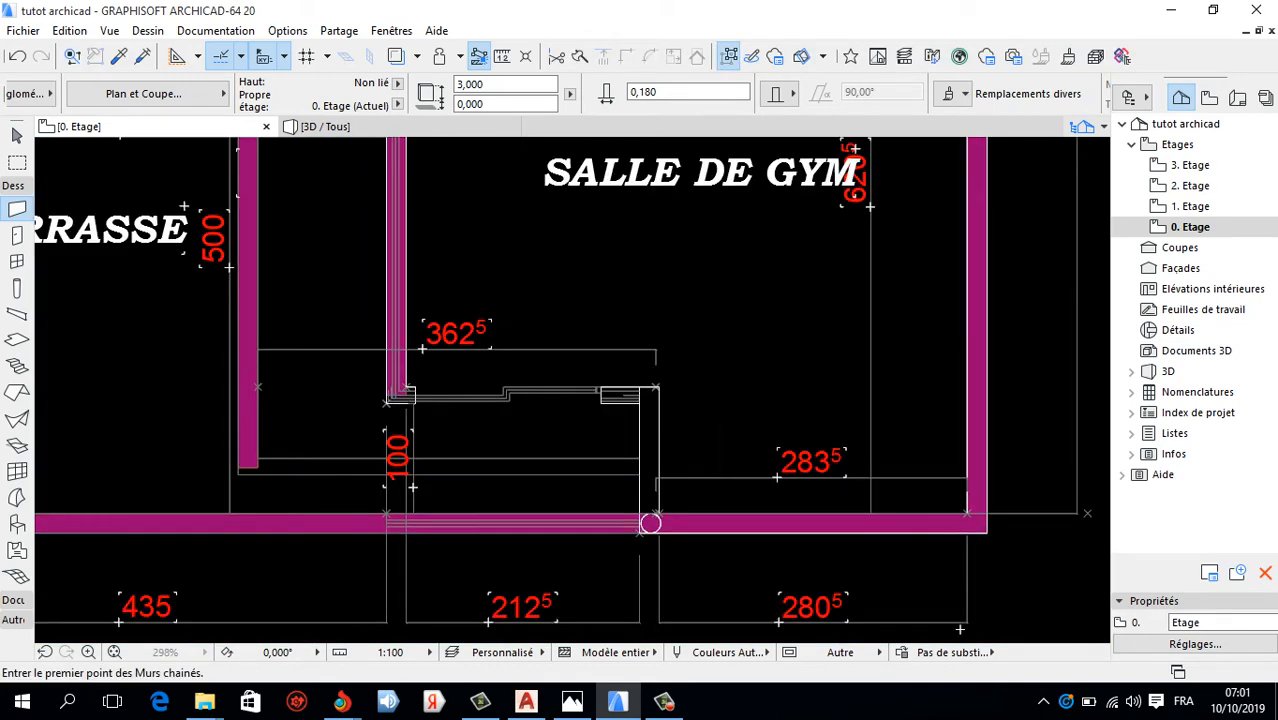
Try to stretch the upper end of the wall along CASE's left side down to the stairs' upper corner, and undo it.
scroll(362, 489, "down", 5)
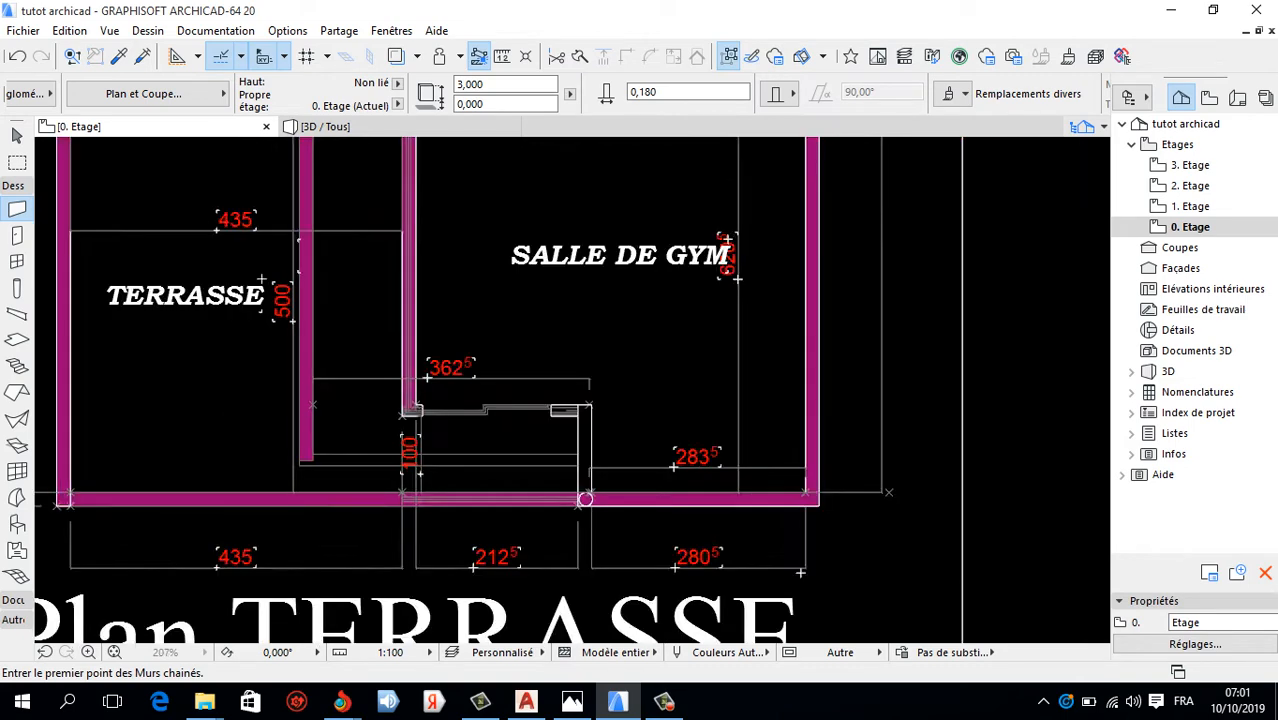
scroll(478, 502, "up", 3)
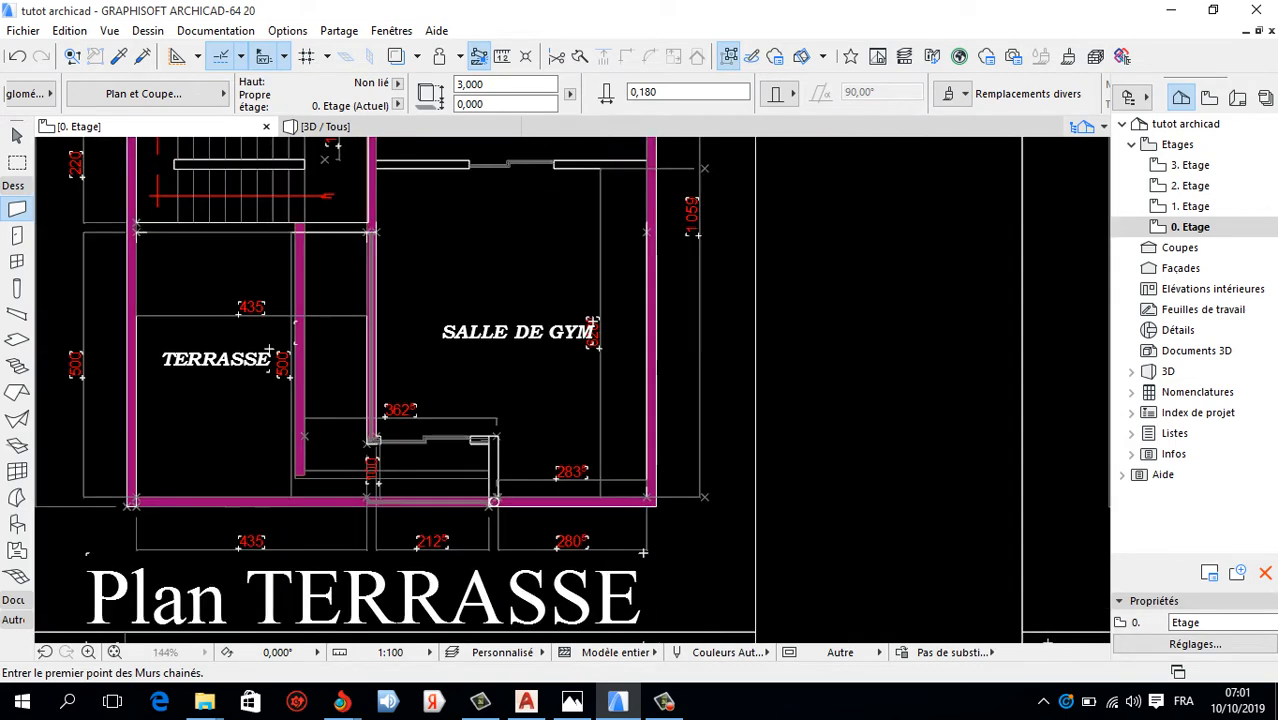
scroll(534, 499, "up", 1)
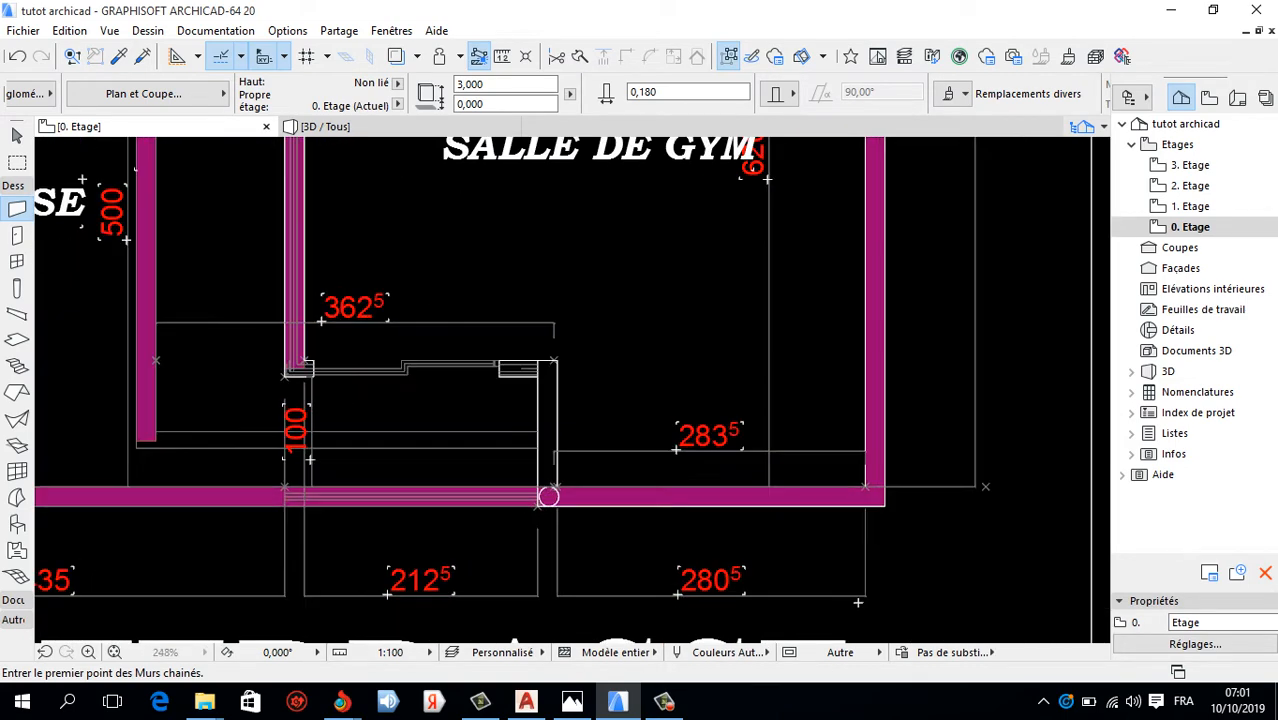
scroll(548, 497, "down", 2)
scroll(540, 505, "down", 2)
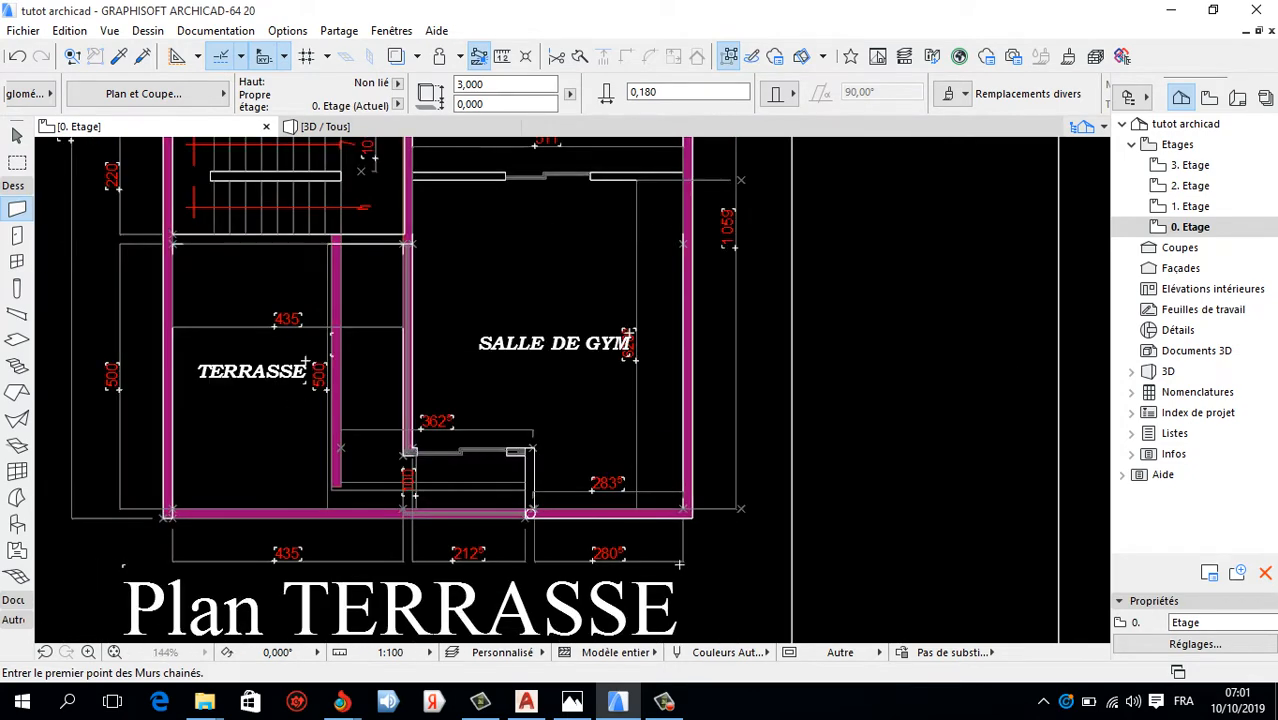
scroll(430, 500, "down", 3)
scroll(405, 232, "up", 6)
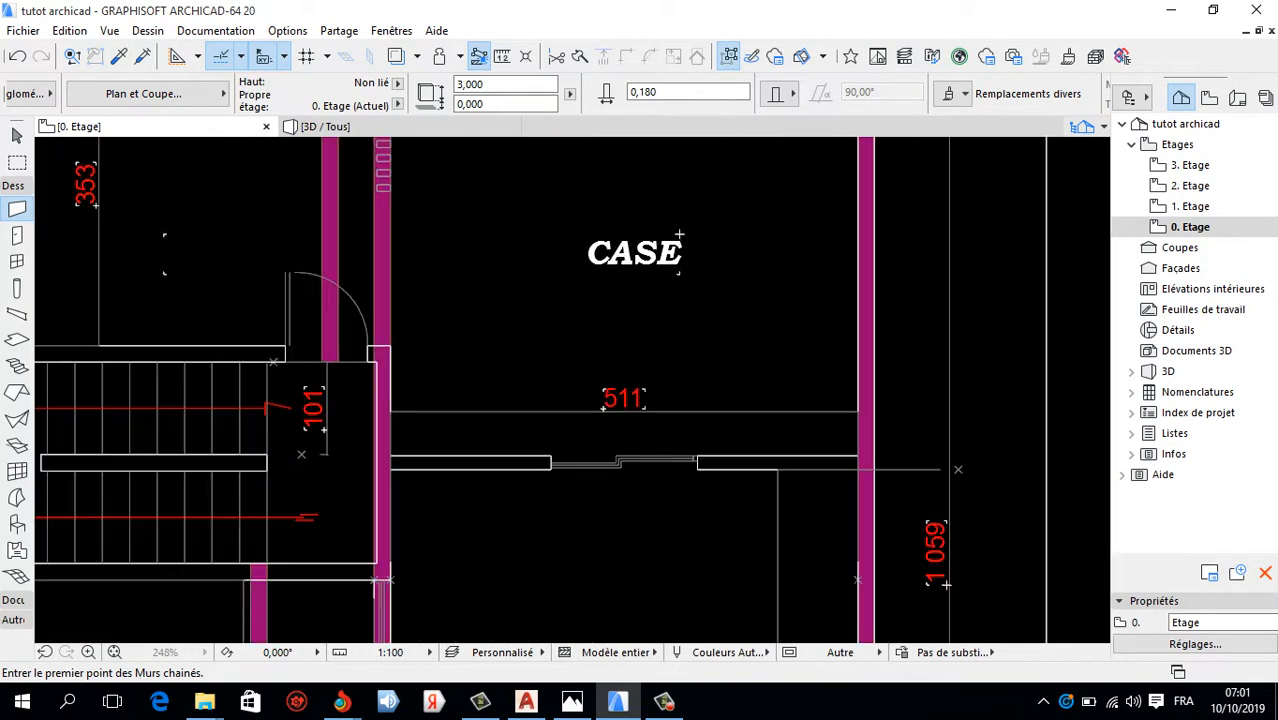
scroll(380, 400, "down", 3)
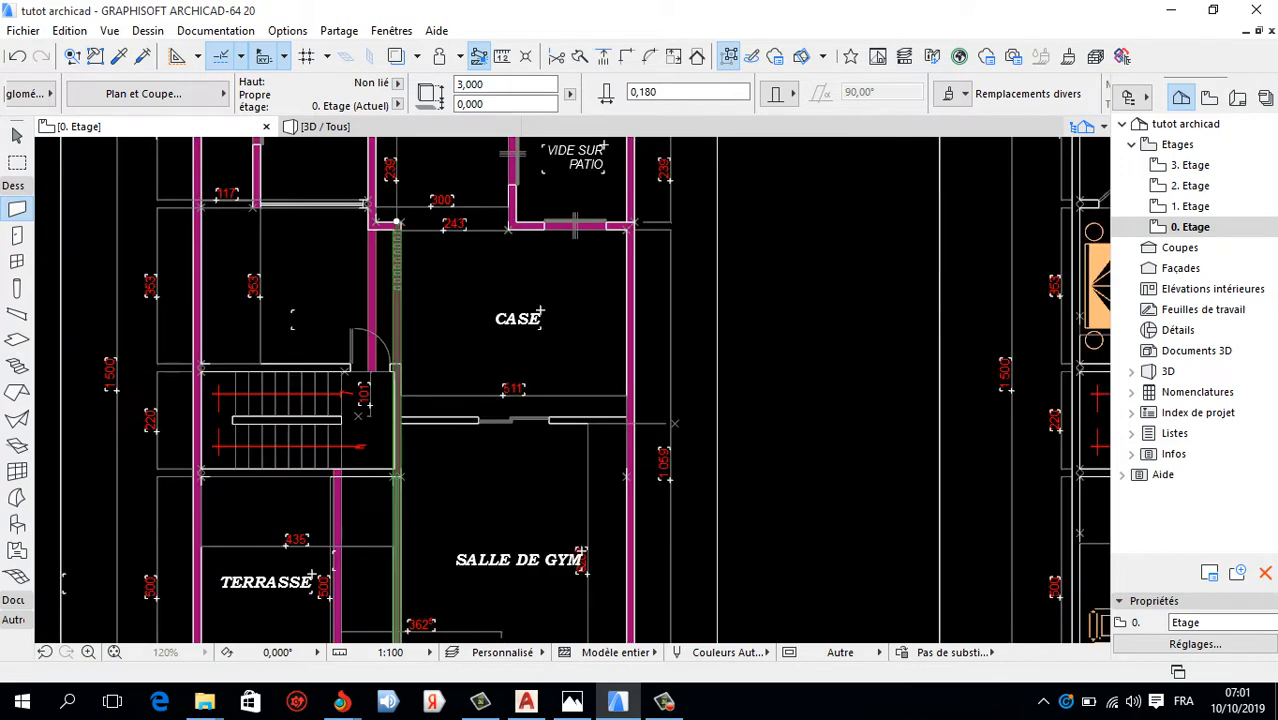
scroll(398, 228, "up", 1)
left_click(397, 227)
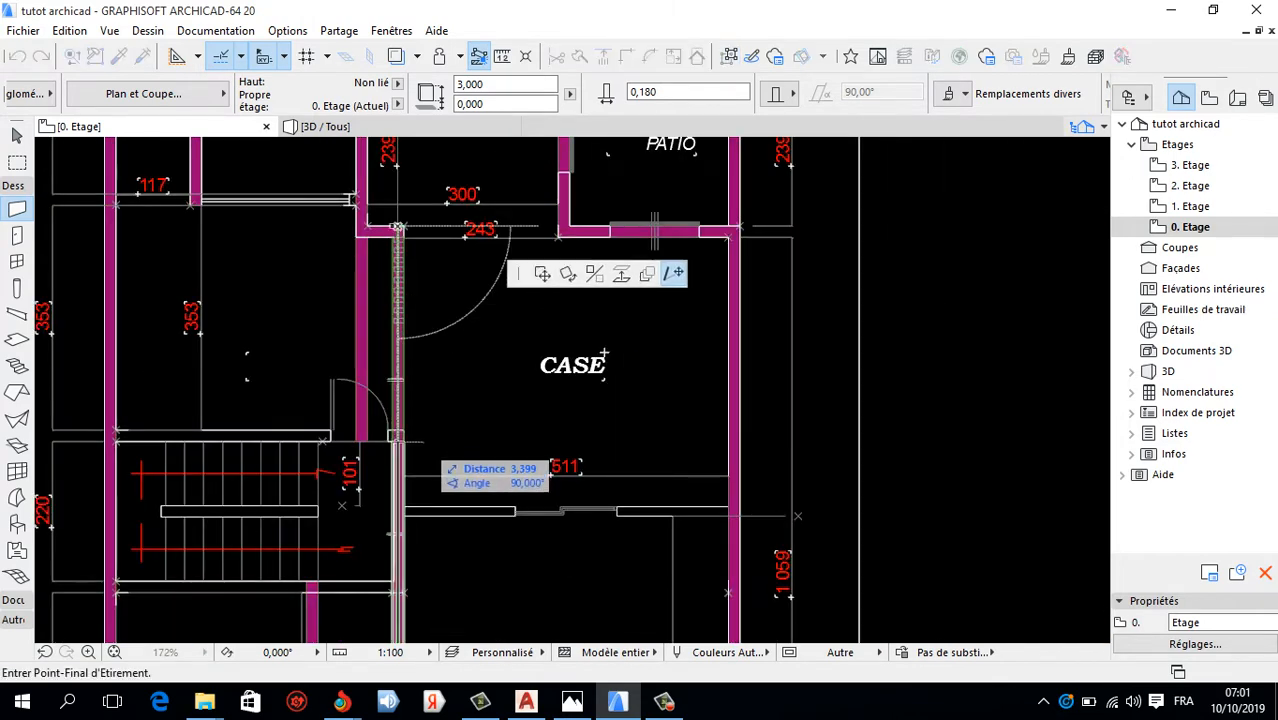
scroll(396, 434, "up", 1)
left_click(397, 436)
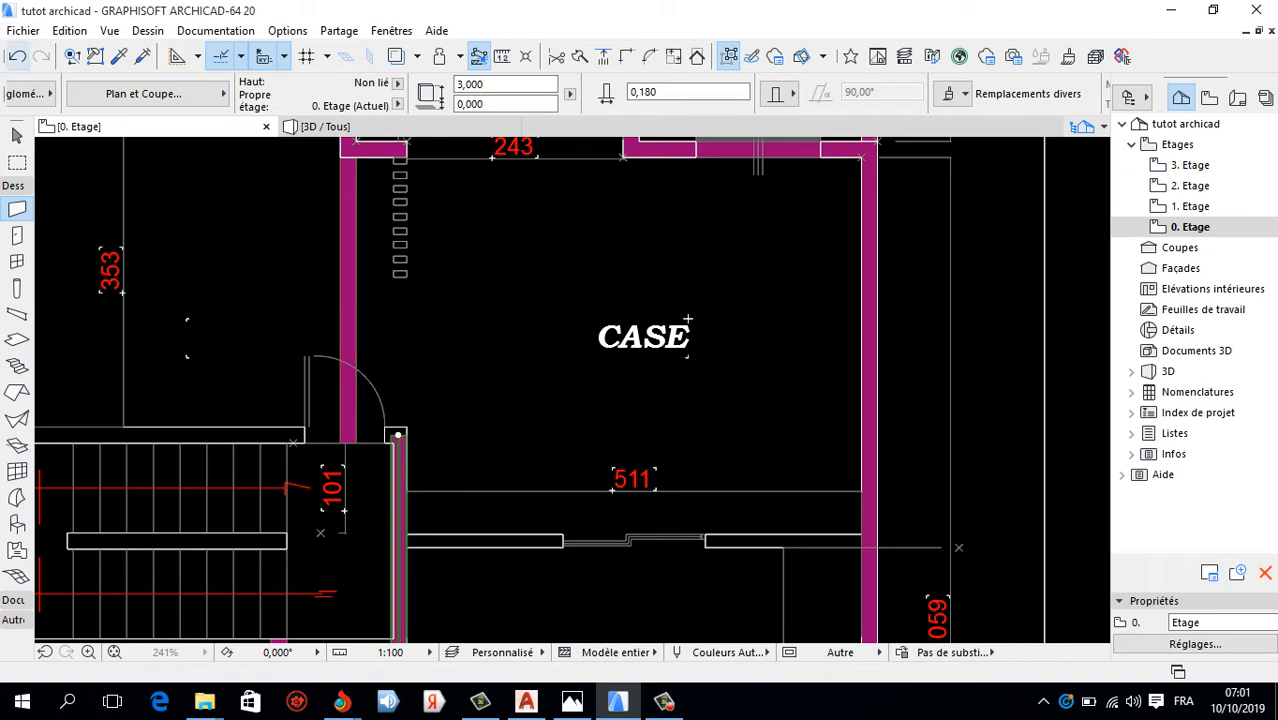
key("ctrl+z")
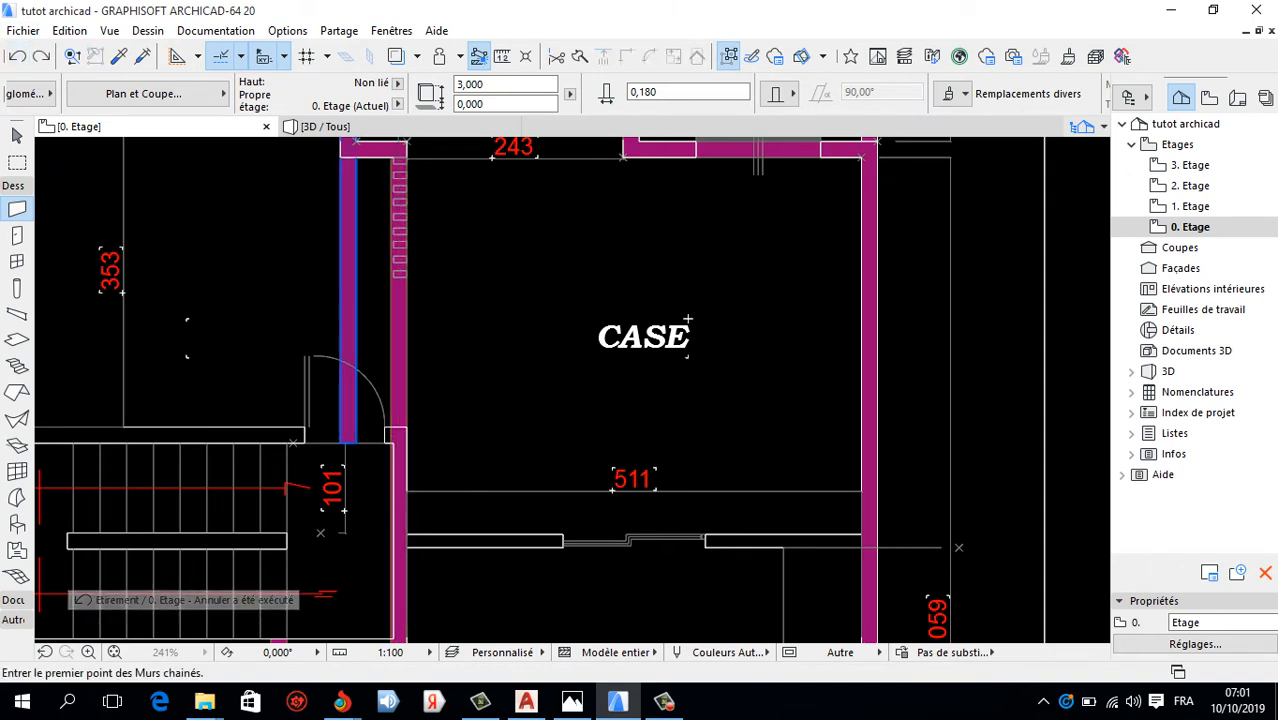
Remove the part of the left-hand patio's right wall that runs from the short horizontal wall's corner down to the stairs.
left_click(350, 280)
left_click(347, 442)
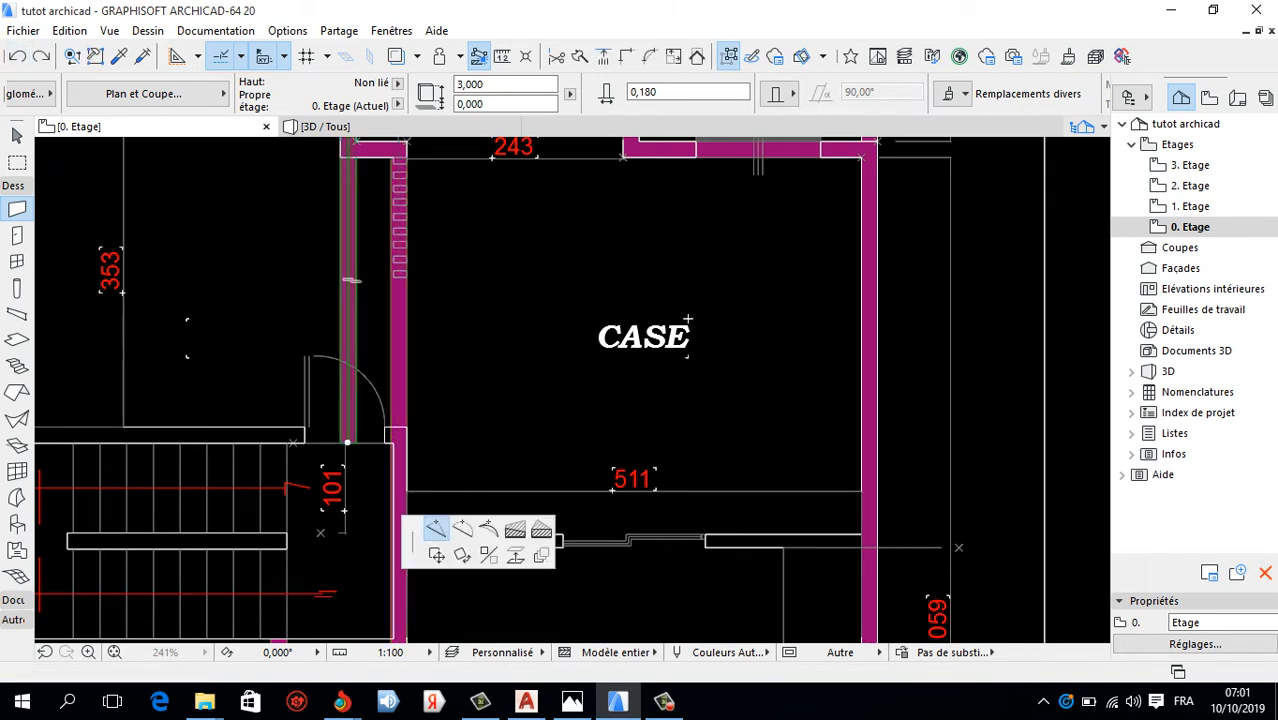
scroll(336, 408, "down", 4)
scroll(378, 322, "up", 6)
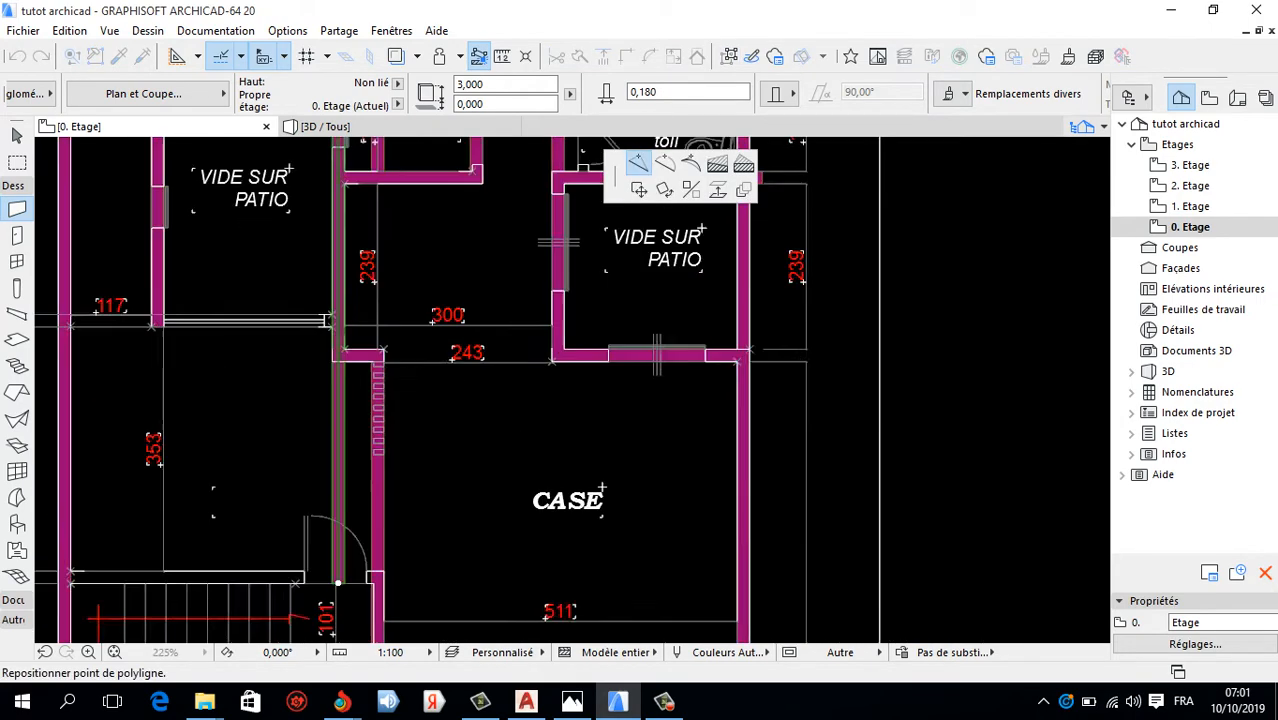
left_click(338, 383)
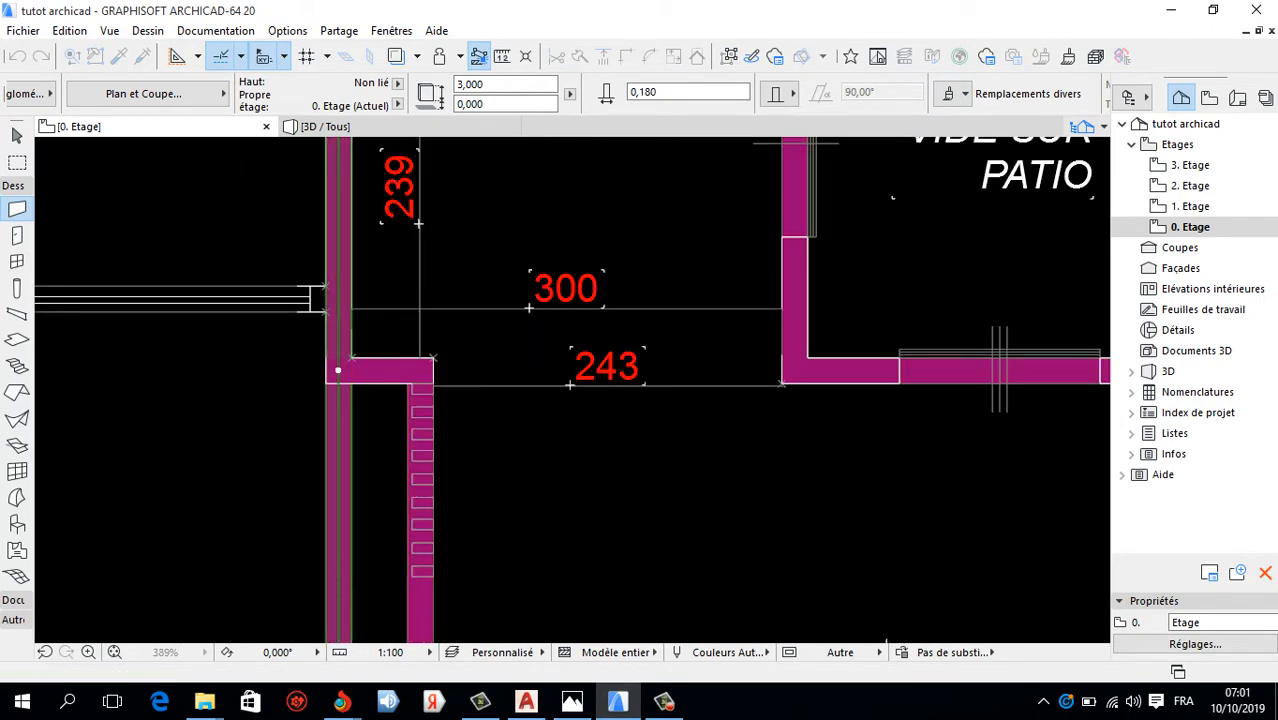
key("Delete")
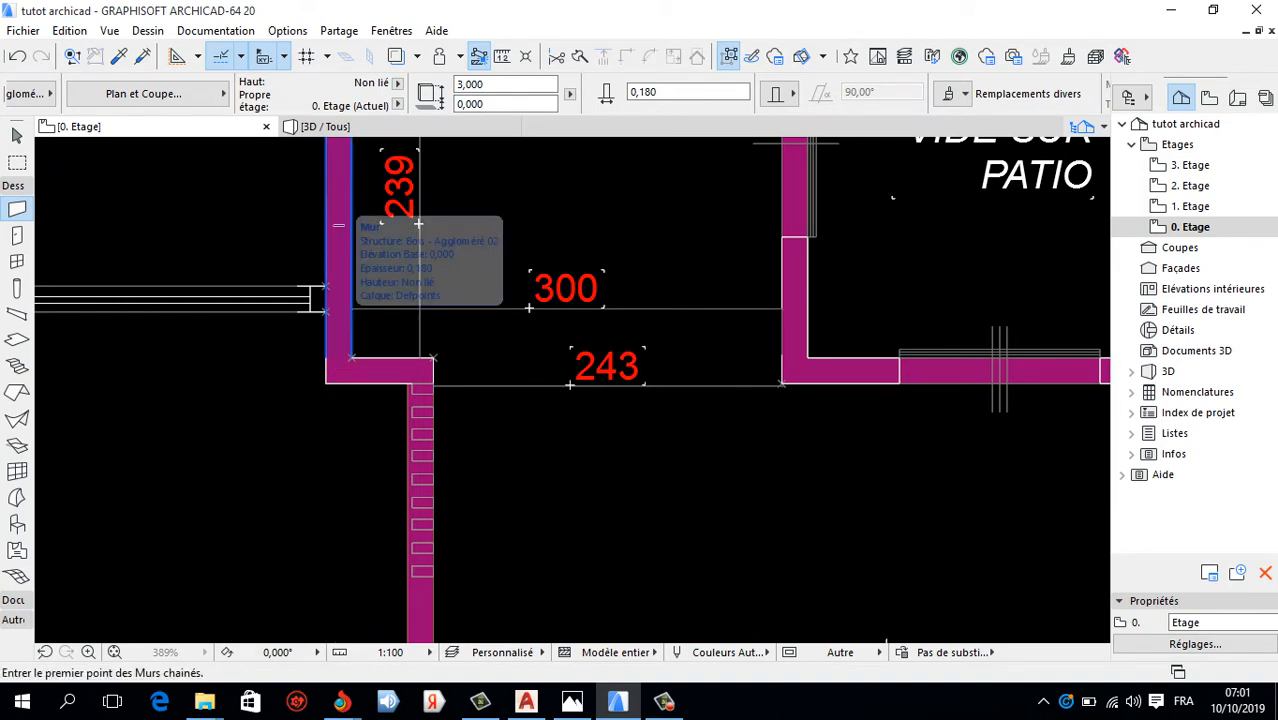
Join the left-hand patio's right wall and the short horizontal wall at its lower end into a clean corner with Intersection.
left_click(338, 225, "shift")
left_click(338, 370, "shift")
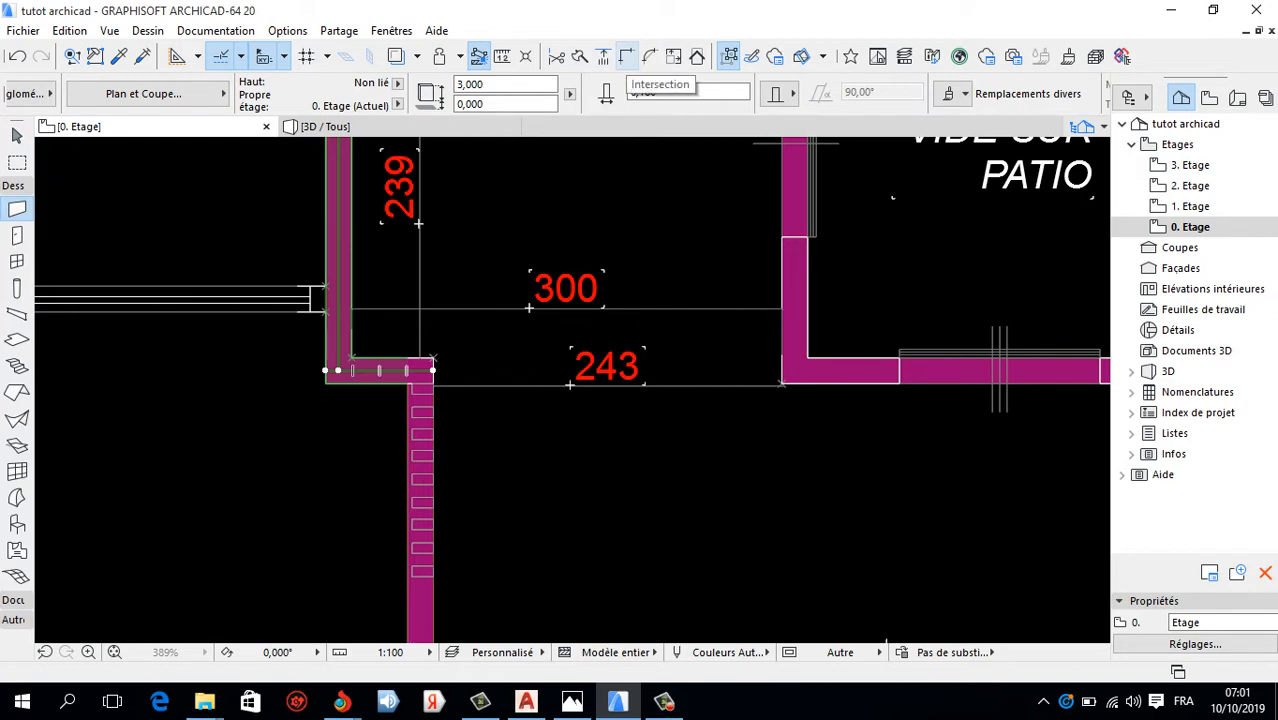
left_click(626, 56)
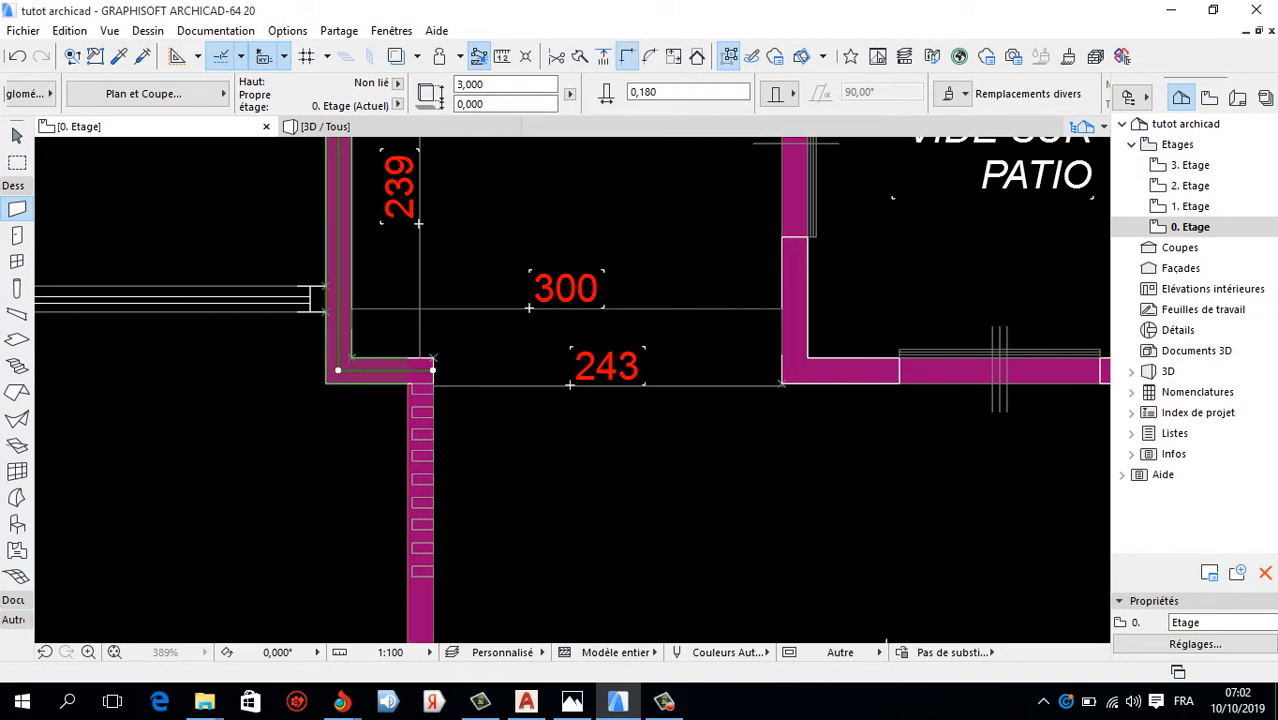
scroll(334, 405, "down", 5)
scroll(396, 438, "up", 2)
key("Escape")
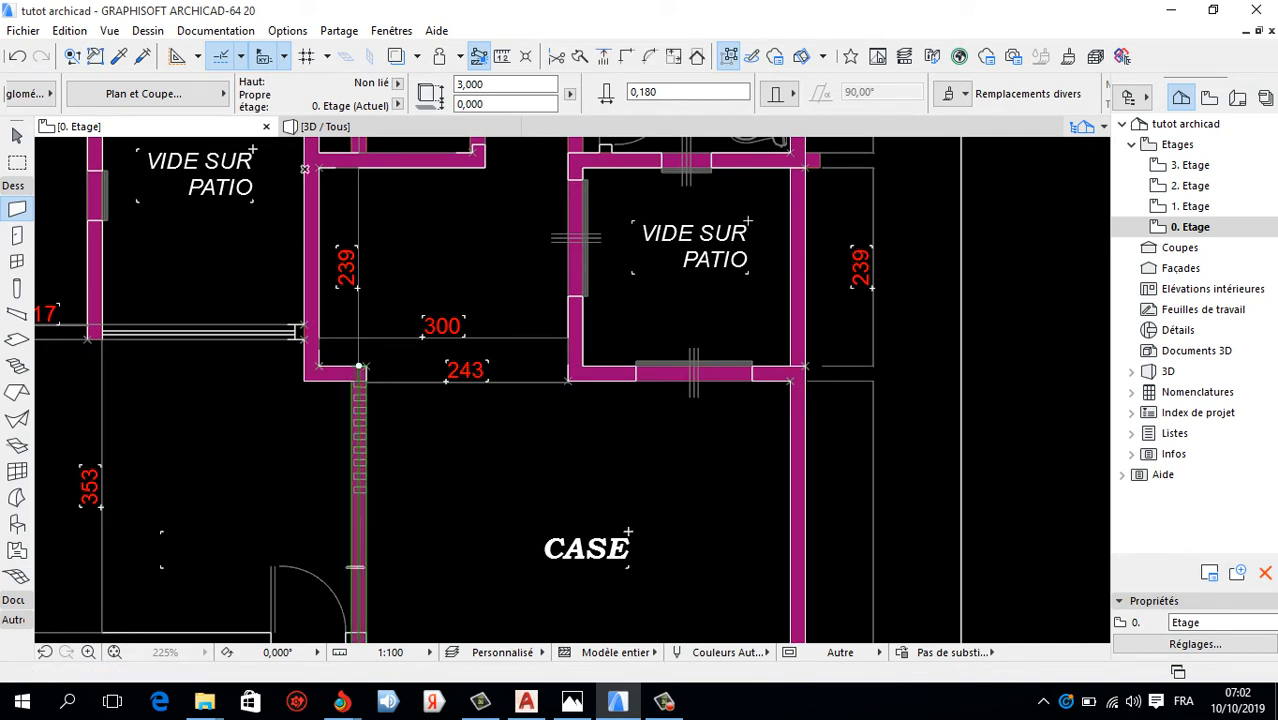
Intersect the short horizontal wall's other end with the vertical wall running down CASE's left side.
scroll(362, 368, "up", 2)
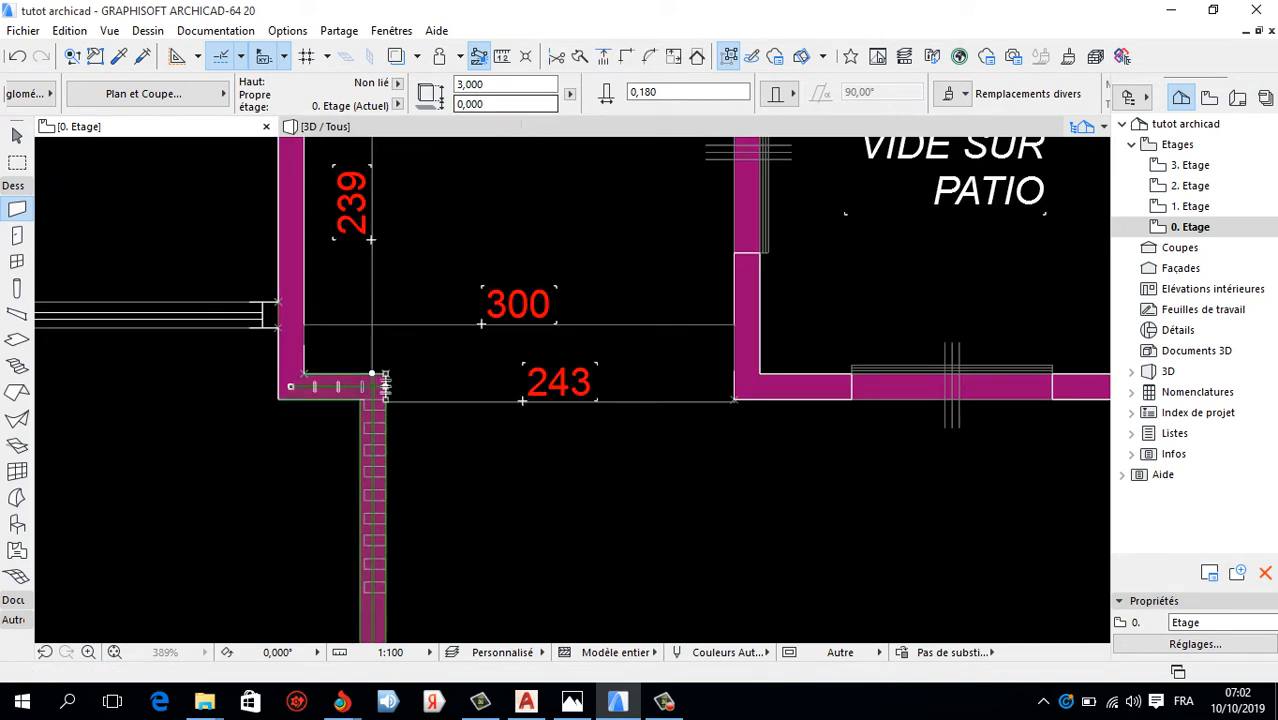
left_click(626, 56)
key("Escape")
scroll(512, 332, "down", 5)
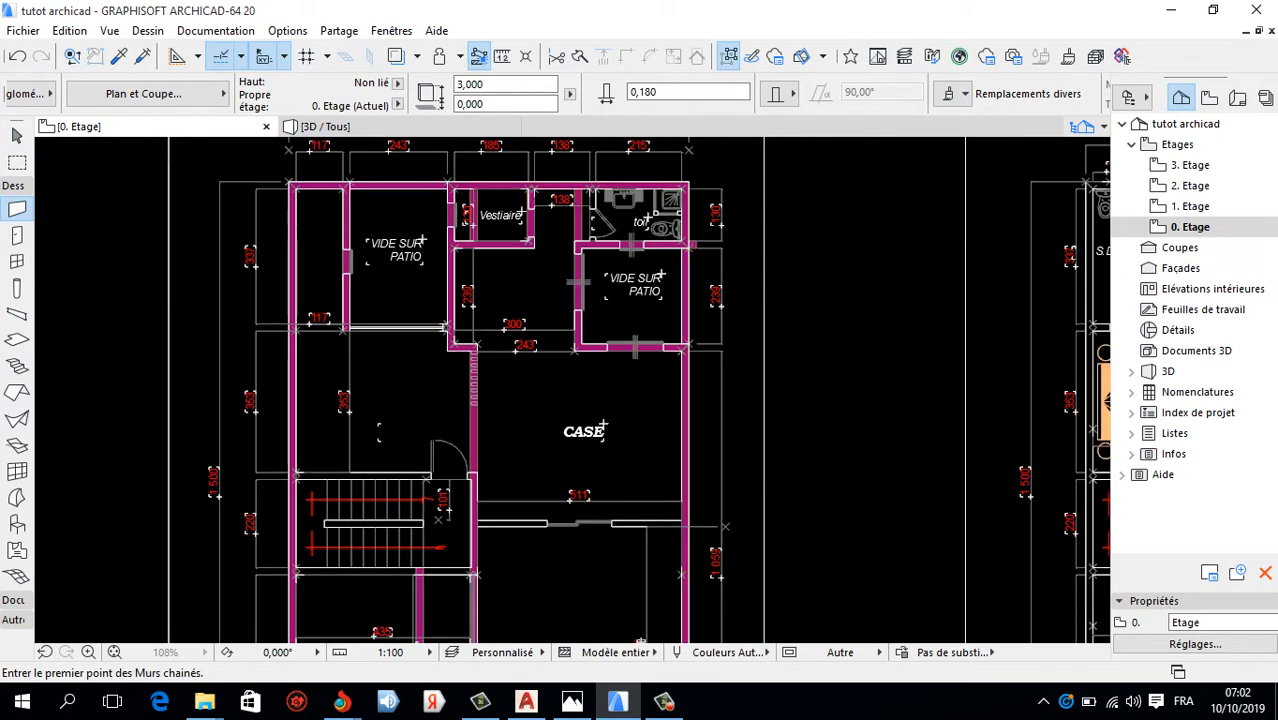
Delete the surplus vertical wall piece running through the left part of Vestiaire.
scroll(474, 217, "up", 4)
left_click(474, 220, "shift")
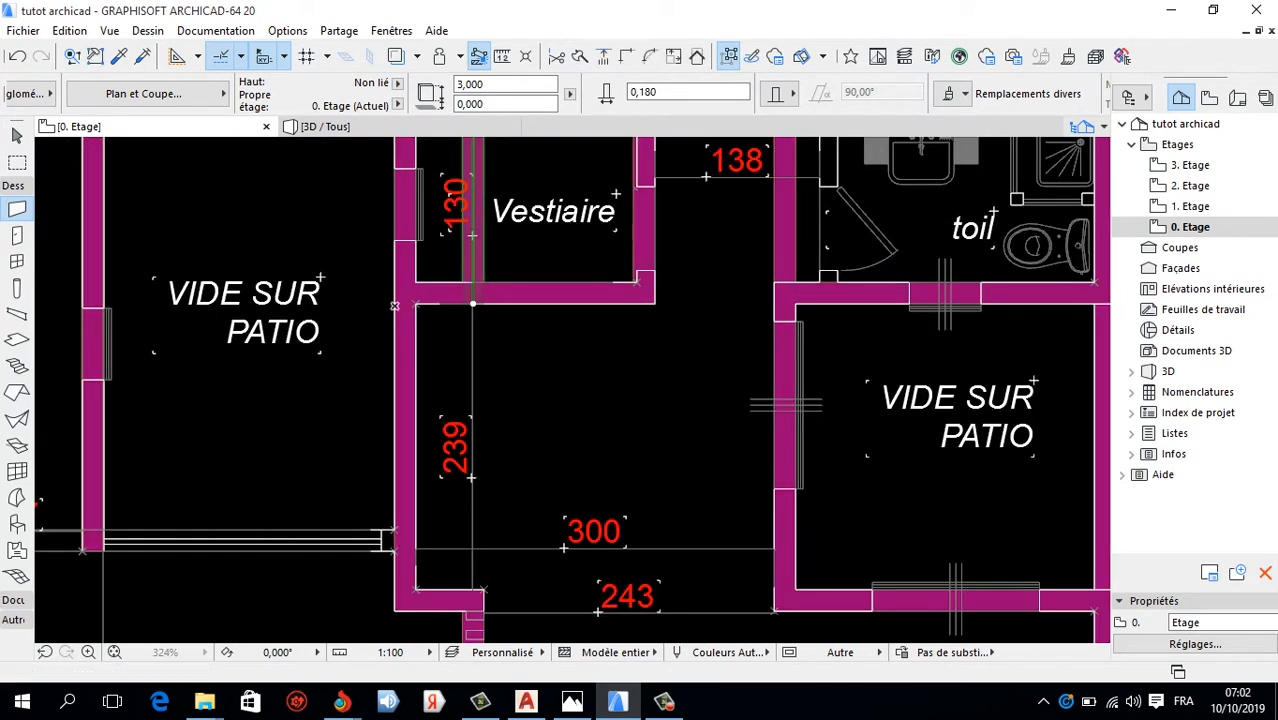
key("Escape")
scroll(395, 306, "down", 4)
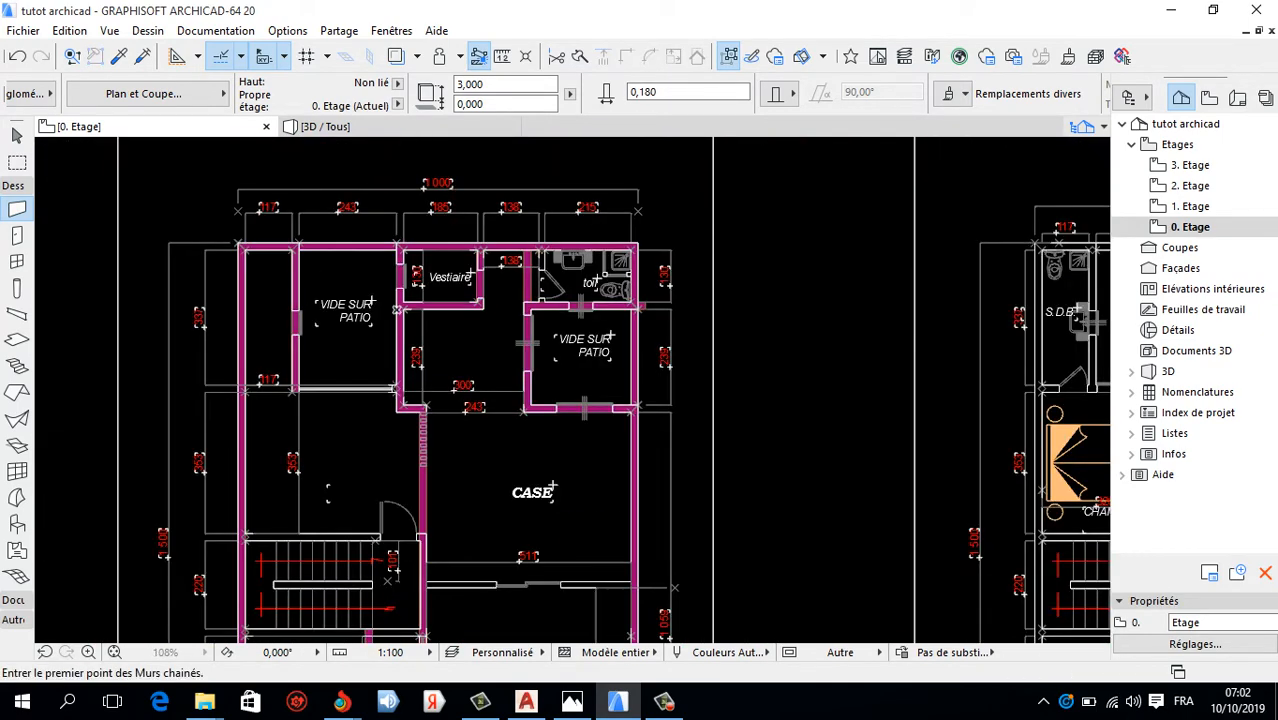
Examine the terrace plan's walls against the drawing, from the patios down to TERRASSE and SALLE DE GYM.
scroll(597, 272, "up", 2)
scroll(360, 325, "down", 4)
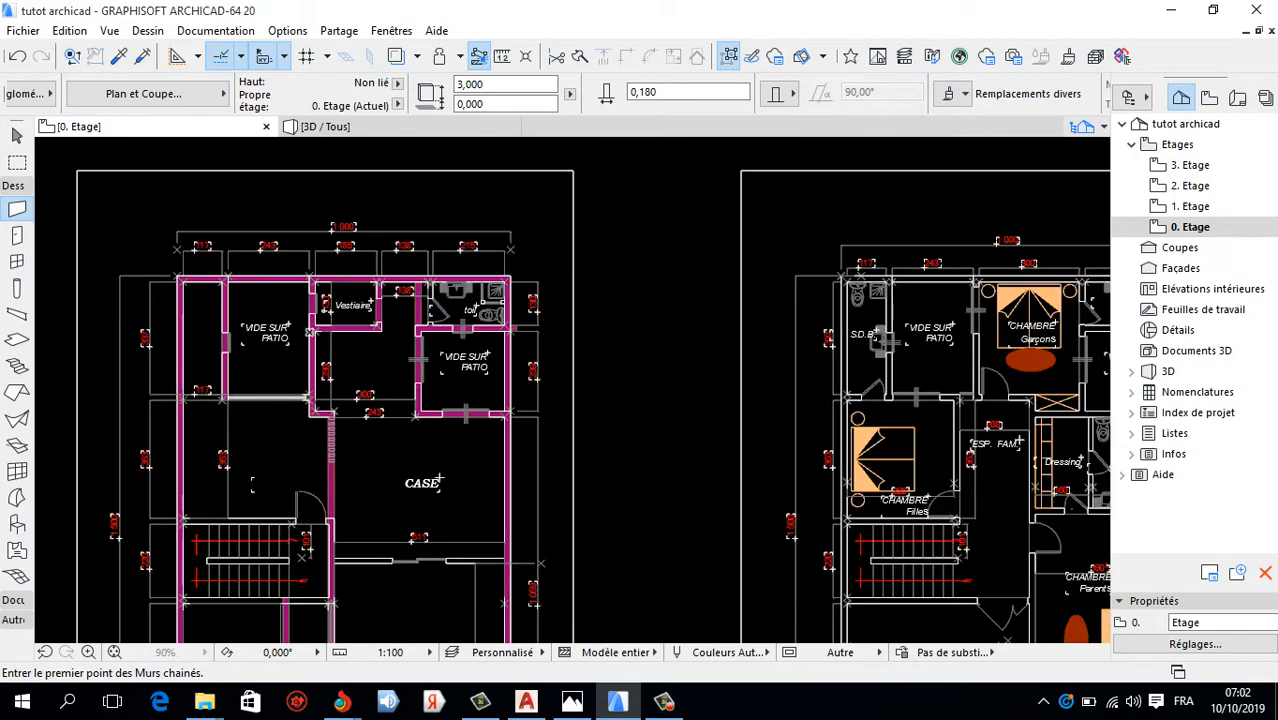
scroll(458, 528, "up", 4)
scroll(466, 278, "down", 5)
scroll(391, 467, "up", 3)
scroll(433, 455, "down", 4)
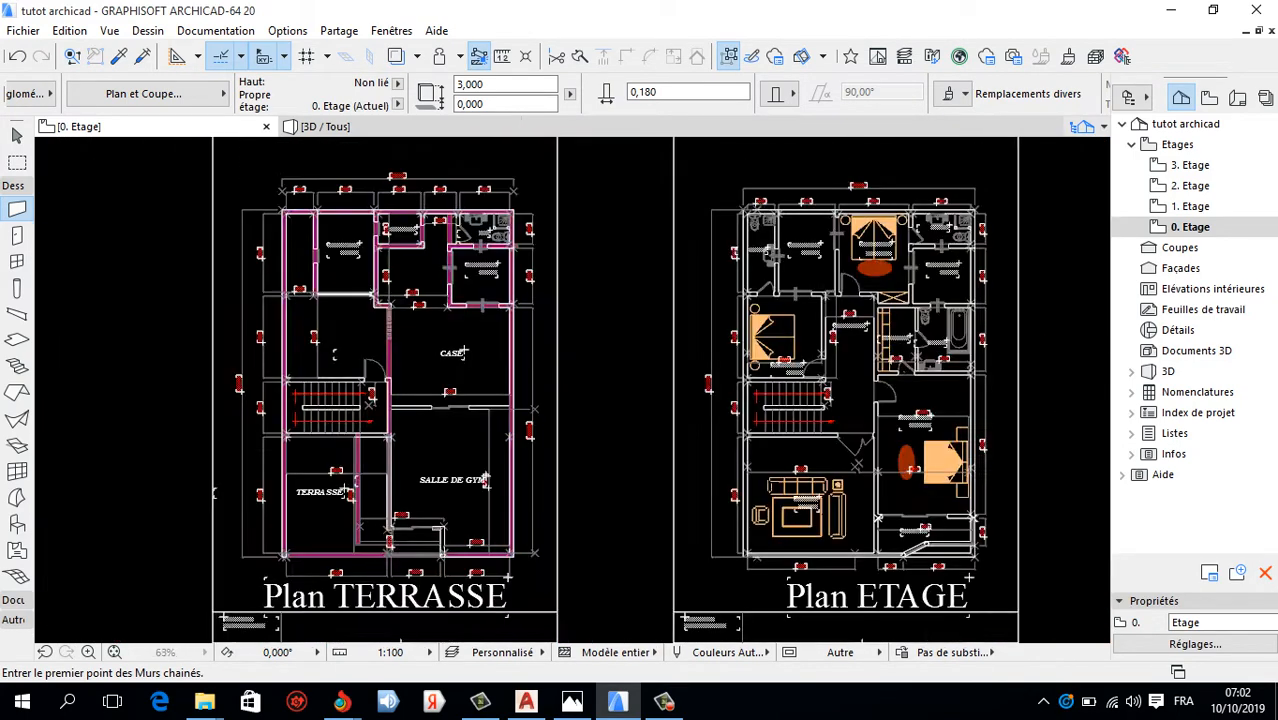
scroll(476, 391, "up", 3)
scroll(416, 321, "down", 5)
scroll(359, 495, "up", 4)
scroll(391, 503, "up", 2)
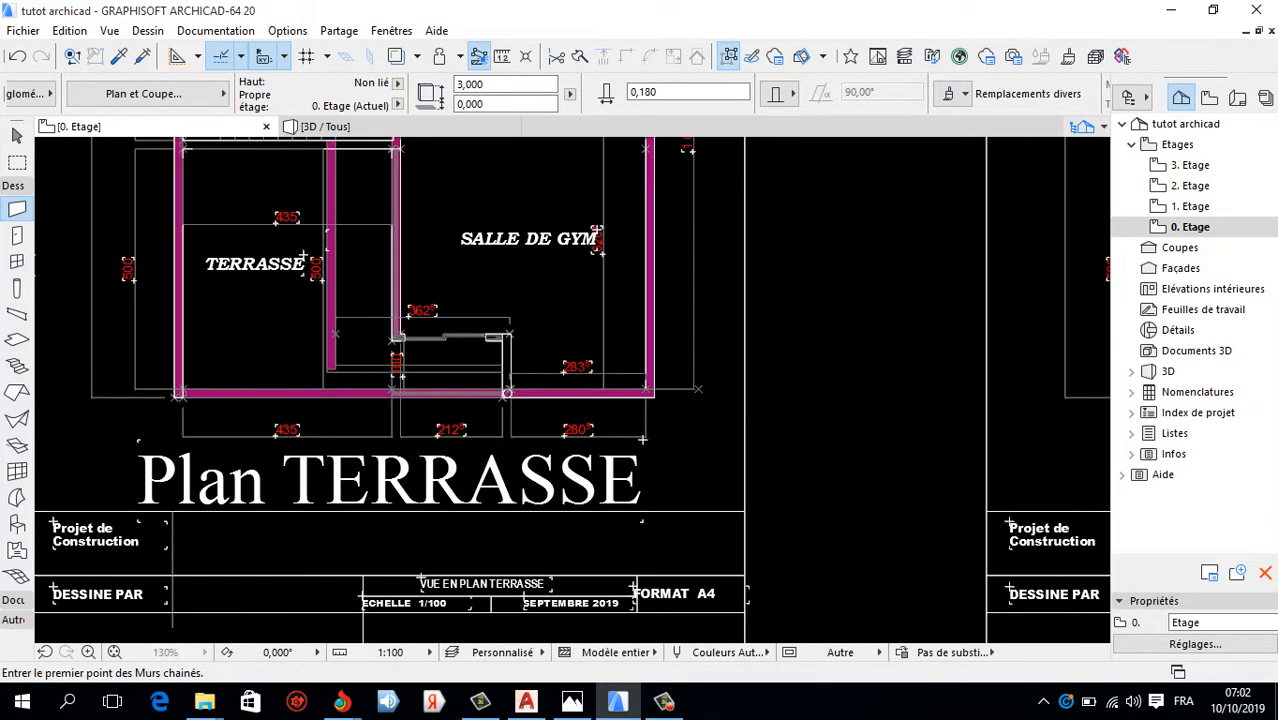
Try to trim the bottom outer wall's part below TERRASSE, and undo the trim.
scroll(507, 393, "up", 5)
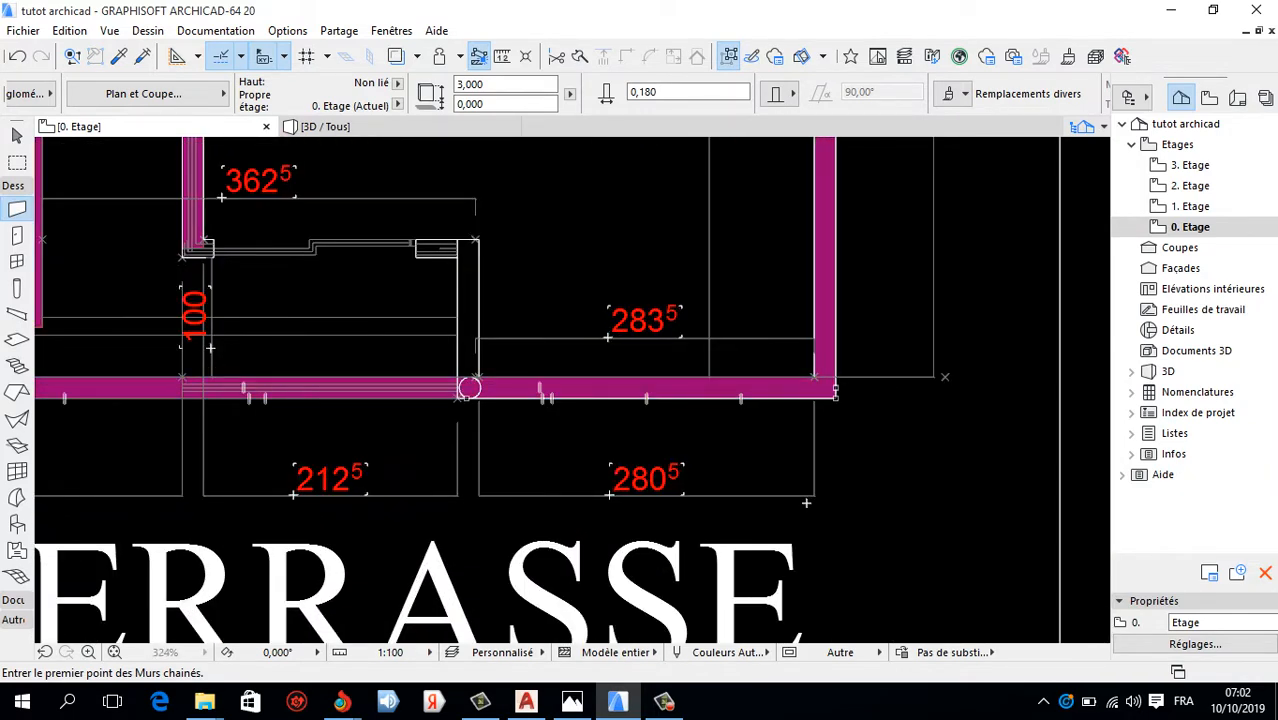
scroll(773, 437, "down", 4)
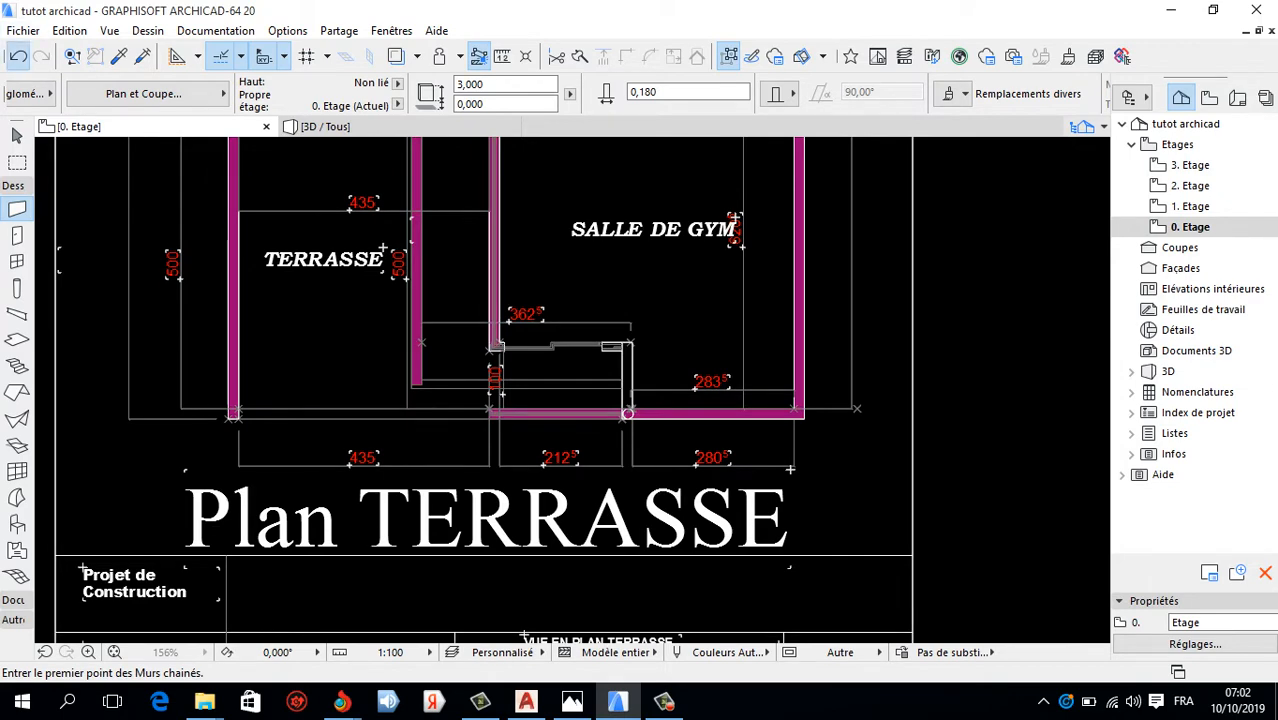
key("ctrl+z")
Draw a rectangular marquee about 25.2 by 32.9 around the whole Plan TERRASSE sheet.
scroll(476, 459, "down", 4)
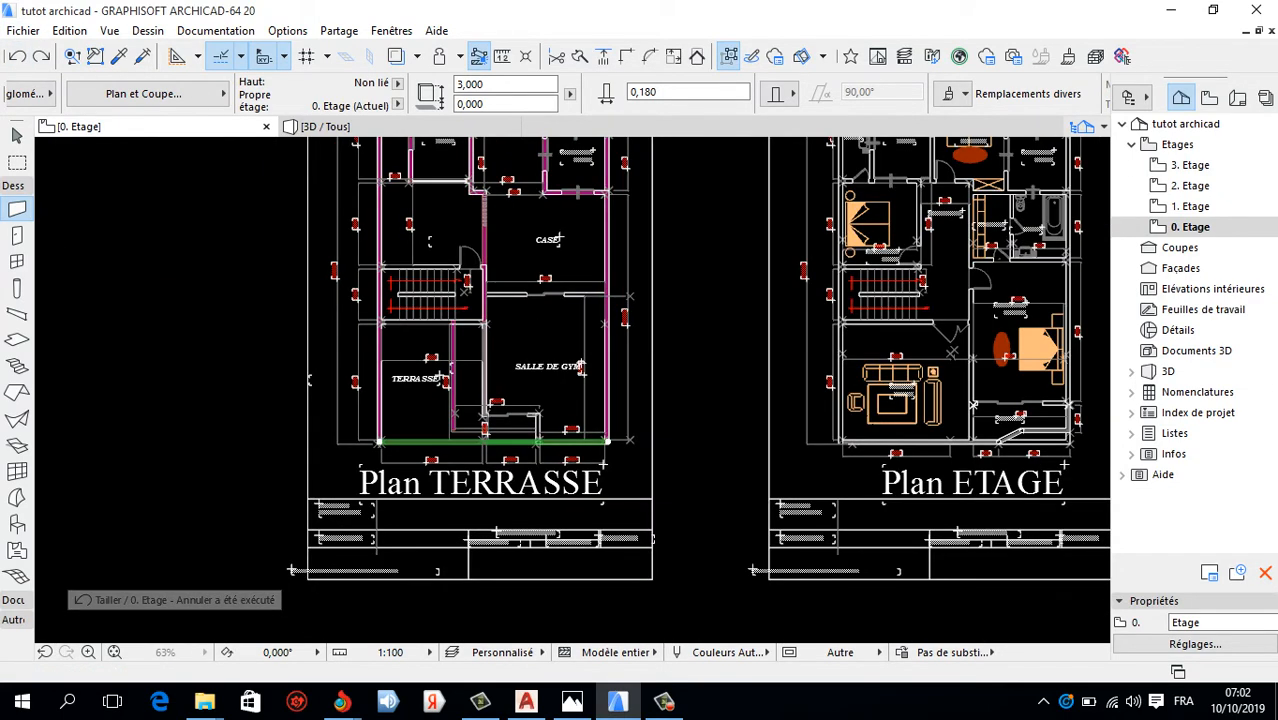
scroll(569, 563, "up", 3)
scroll(545, 561, "down", 2)
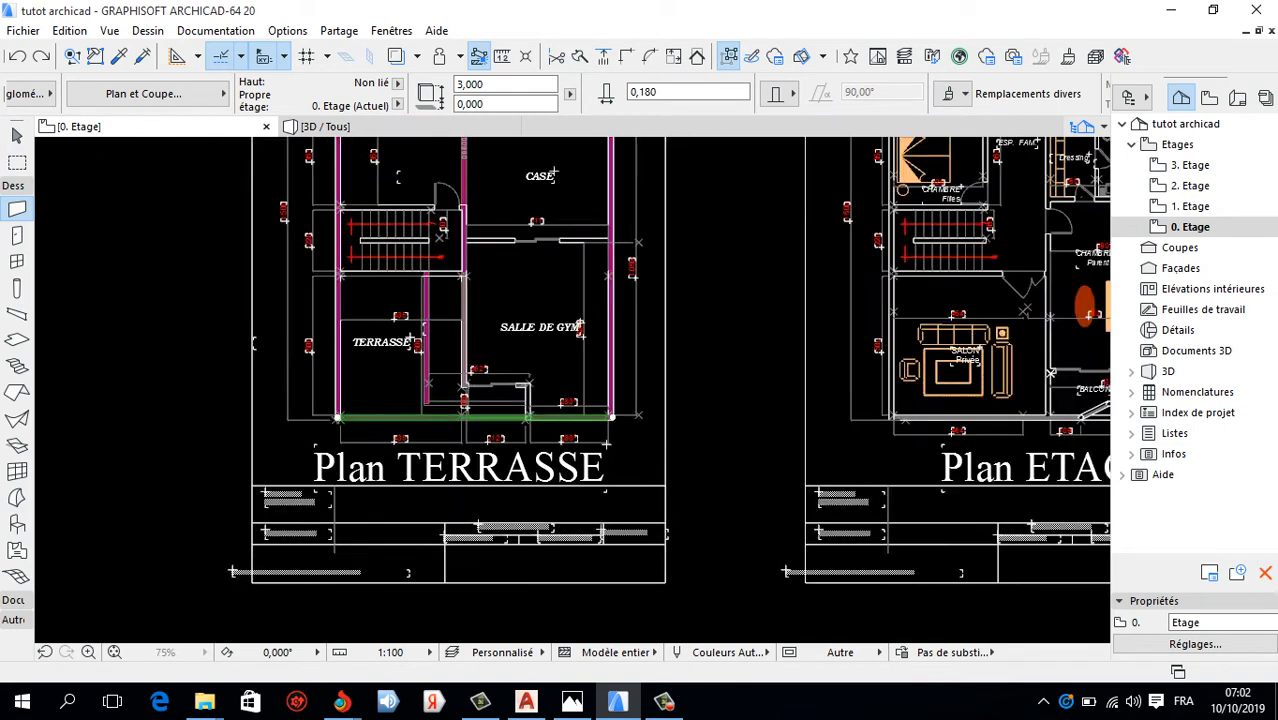
scroll(103, 413, "down", 5)
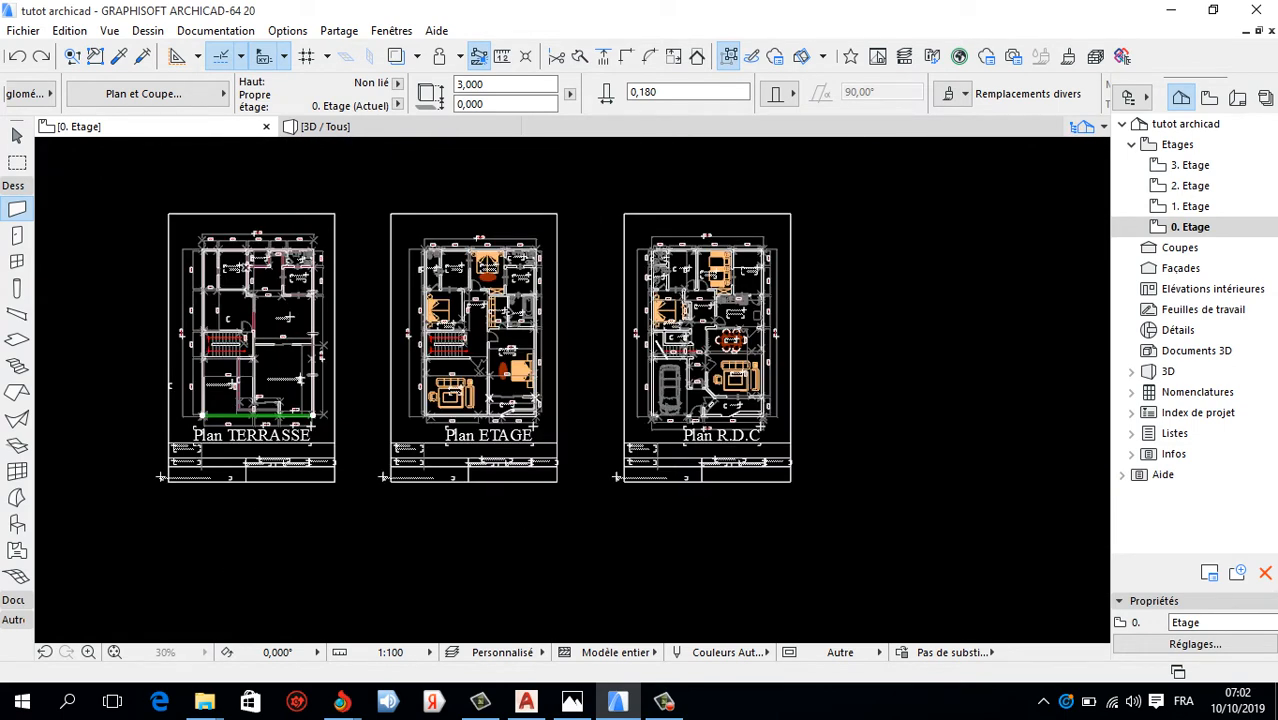
left_click(17, 162)
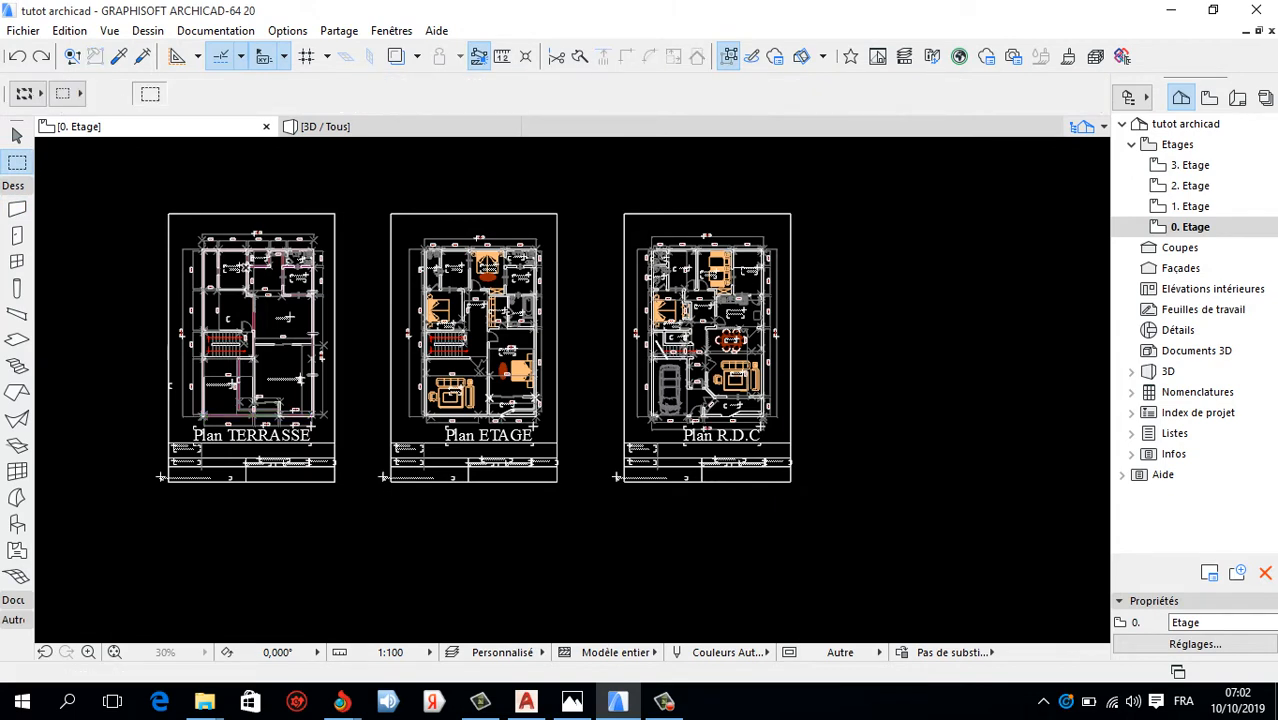
left_click(82, 173)
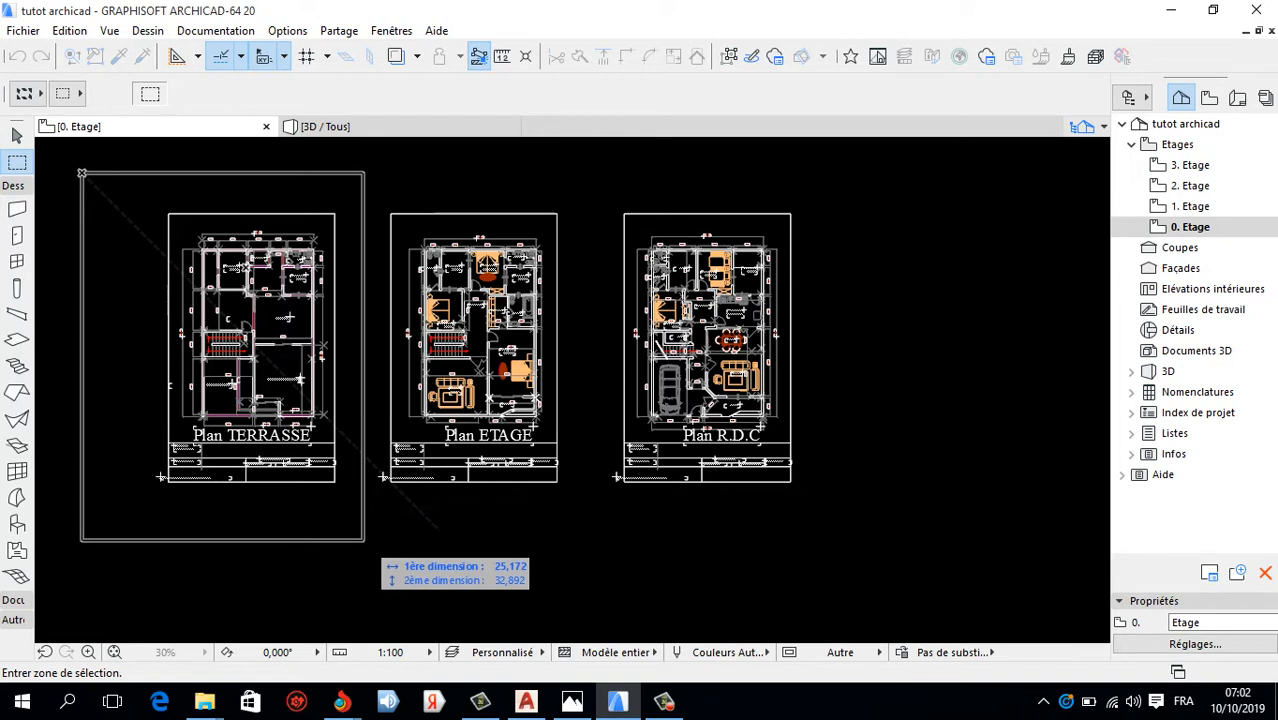
left_click(364, 540)
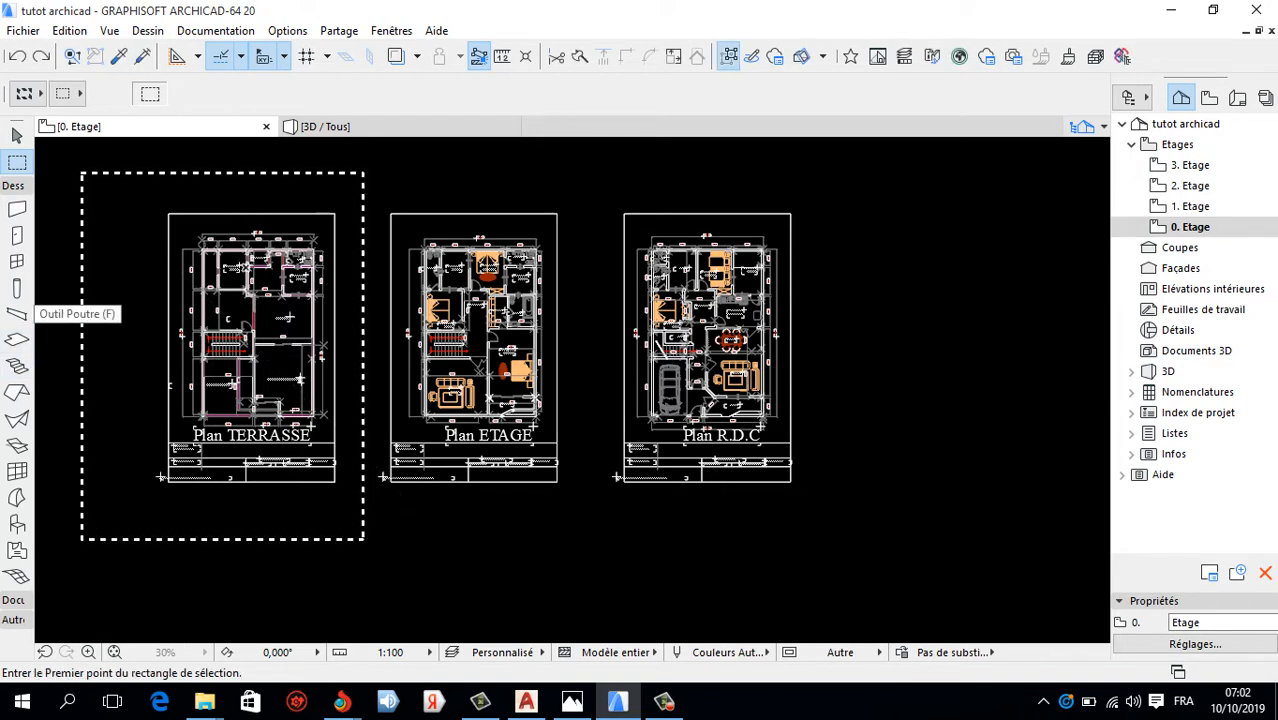
Move all the walls inside the terrace plan's marquee onto Plan R.D.C, matching the outer upper-right building corners.
left_click(17, 208)
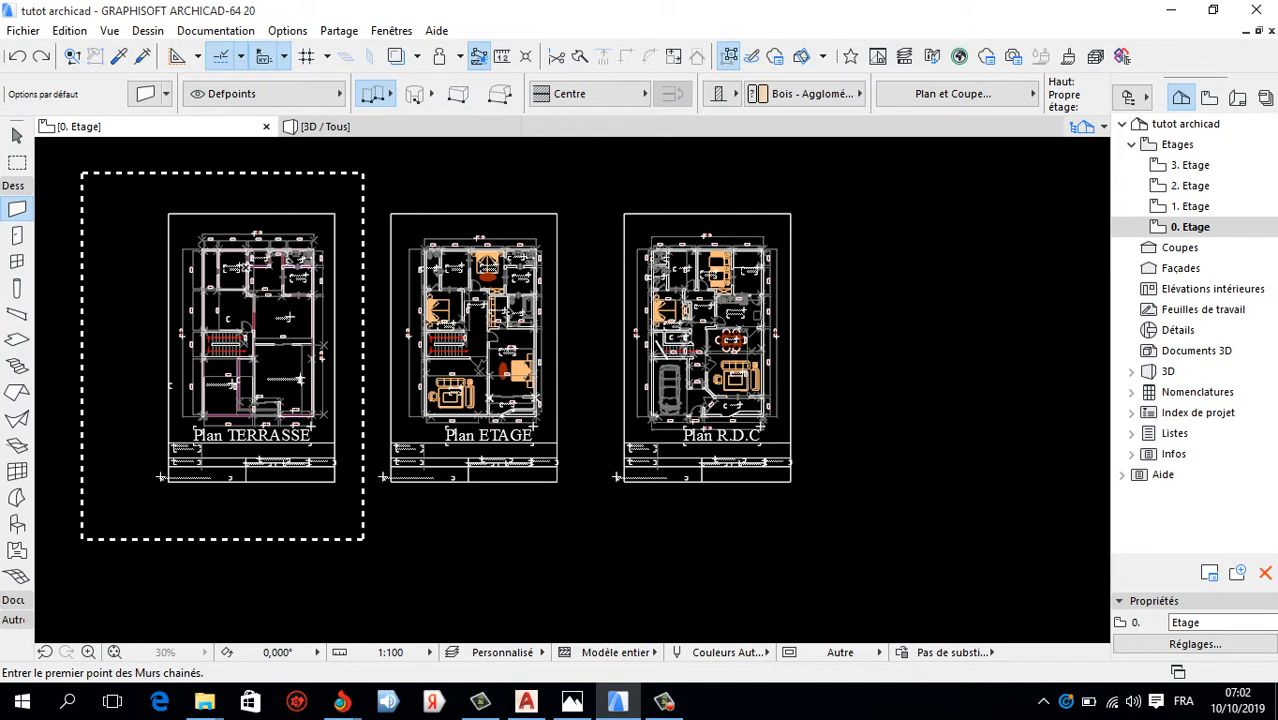
key("ctrl+a")
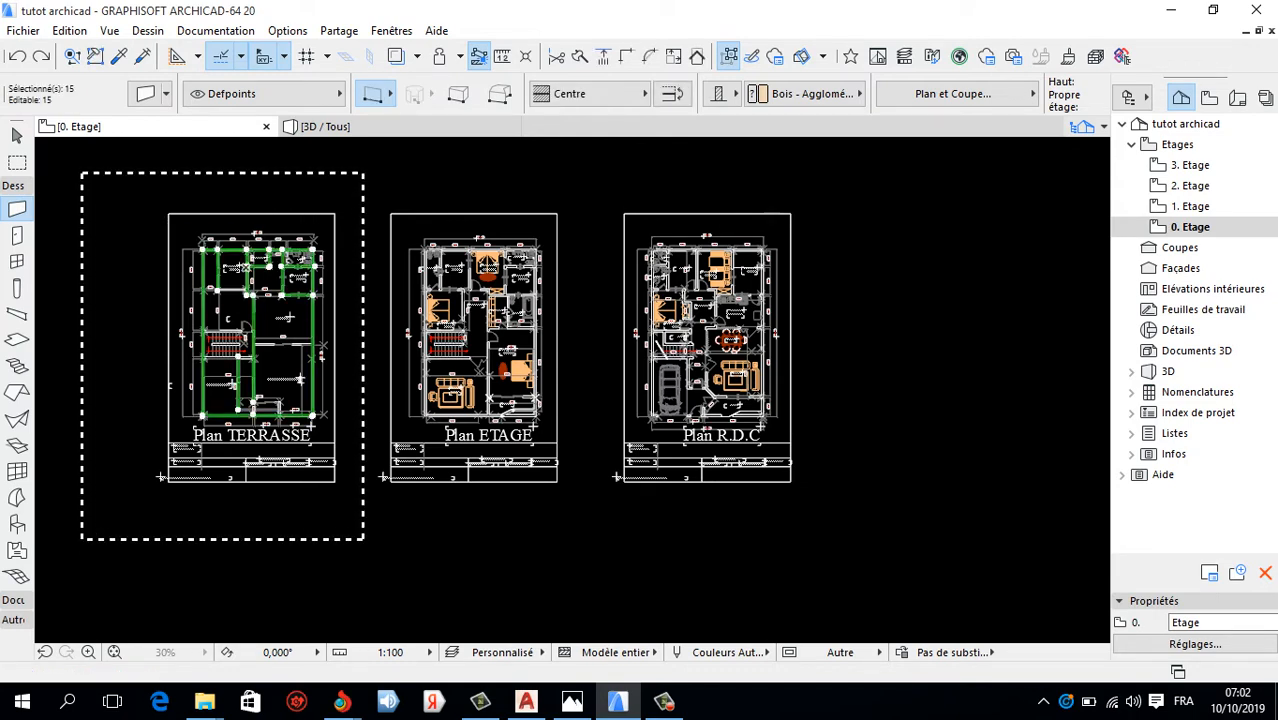
key("ctrl+d")
scroll(341, 238, "up", 5)
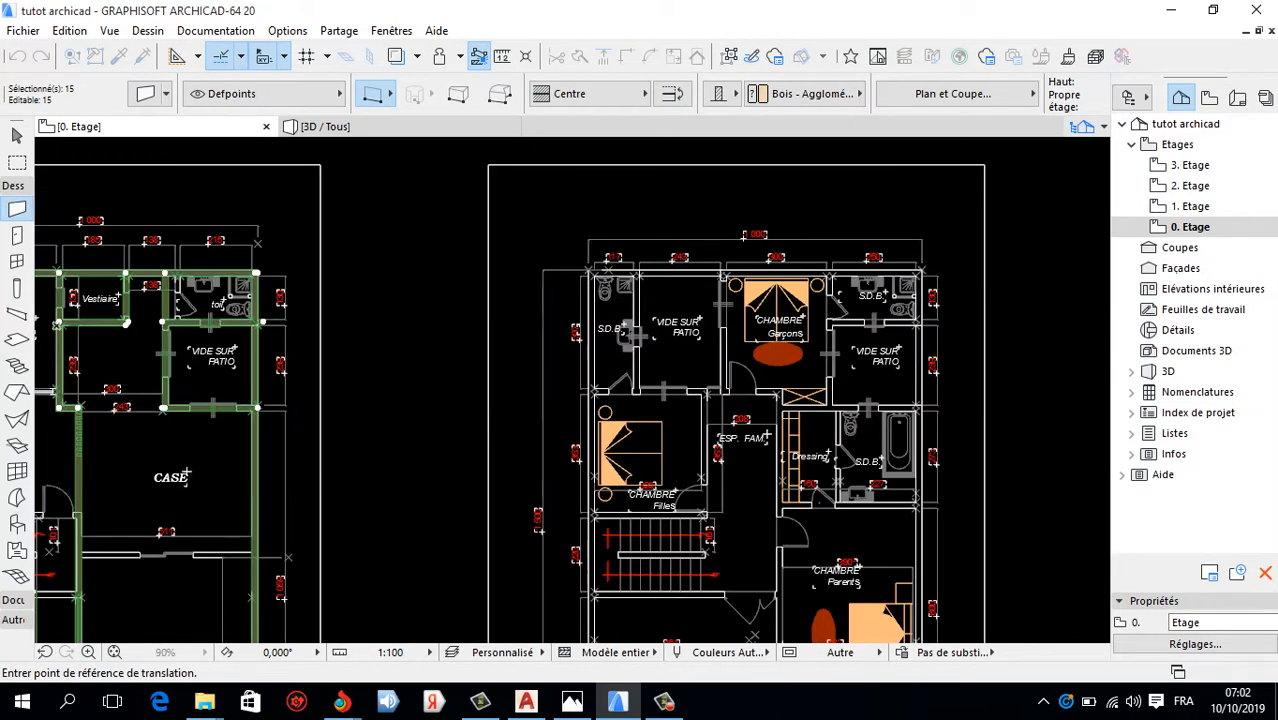
scroll(261, 281, "up", 8)
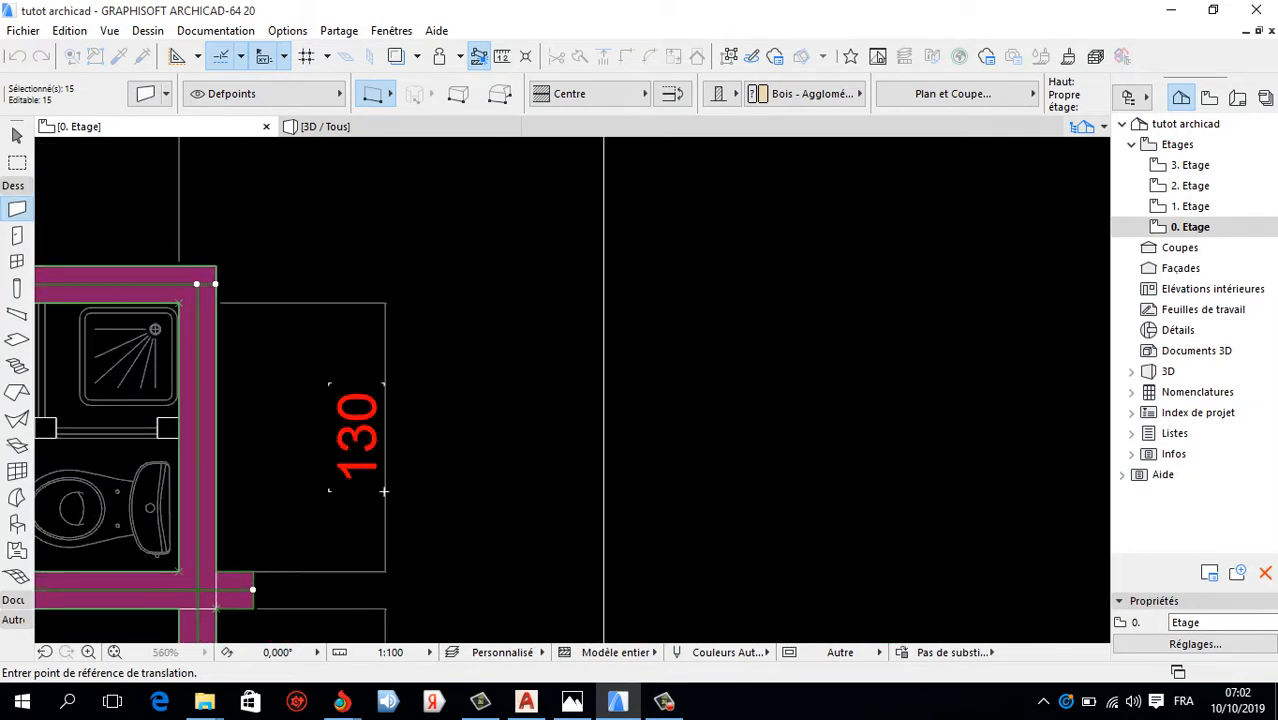
left_click(215, 268)
scroll(300, 337, "down", 10)
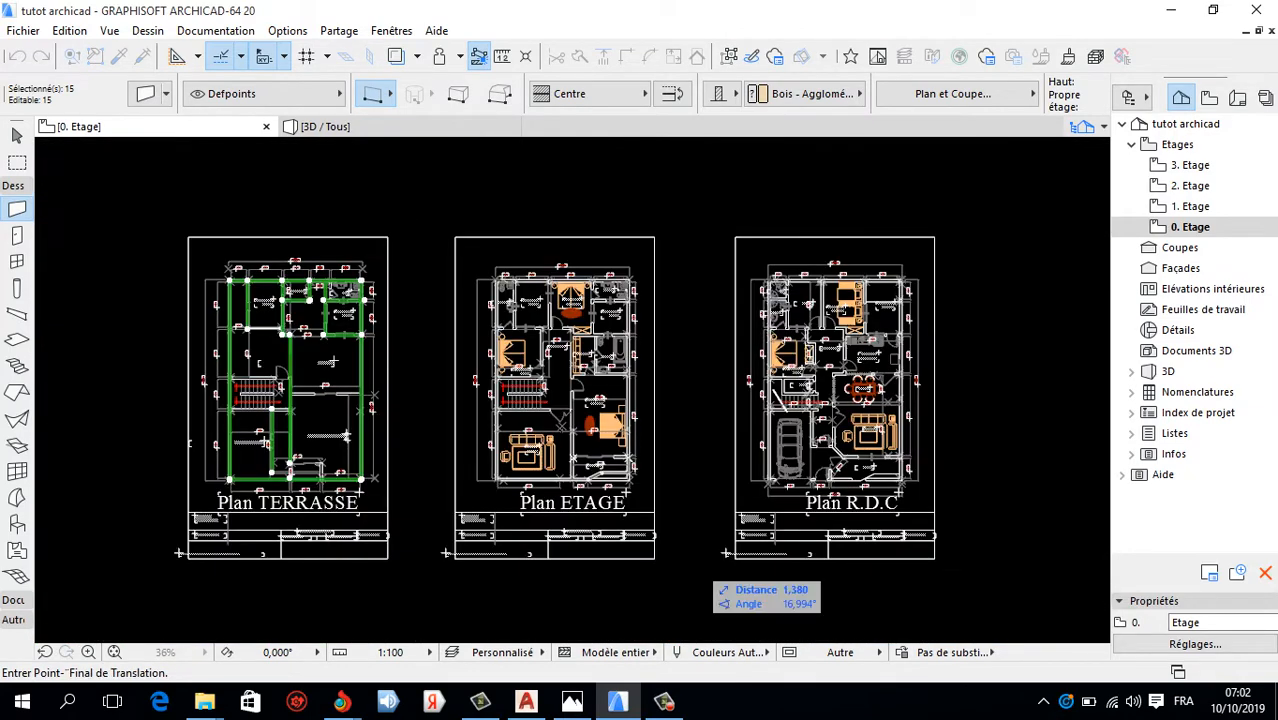
scroll(350, 510, "down", 3)
scroll(728, 305, "up", 10)
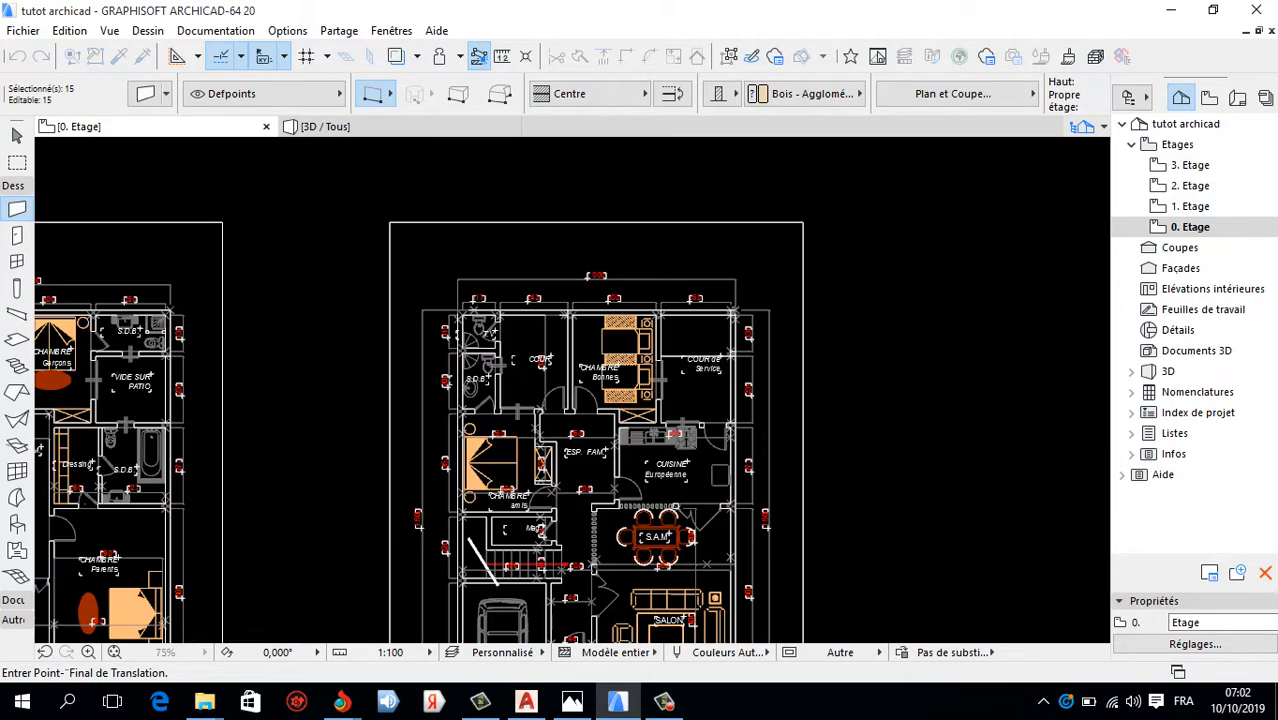
scroll(724, 290, "up", 5)
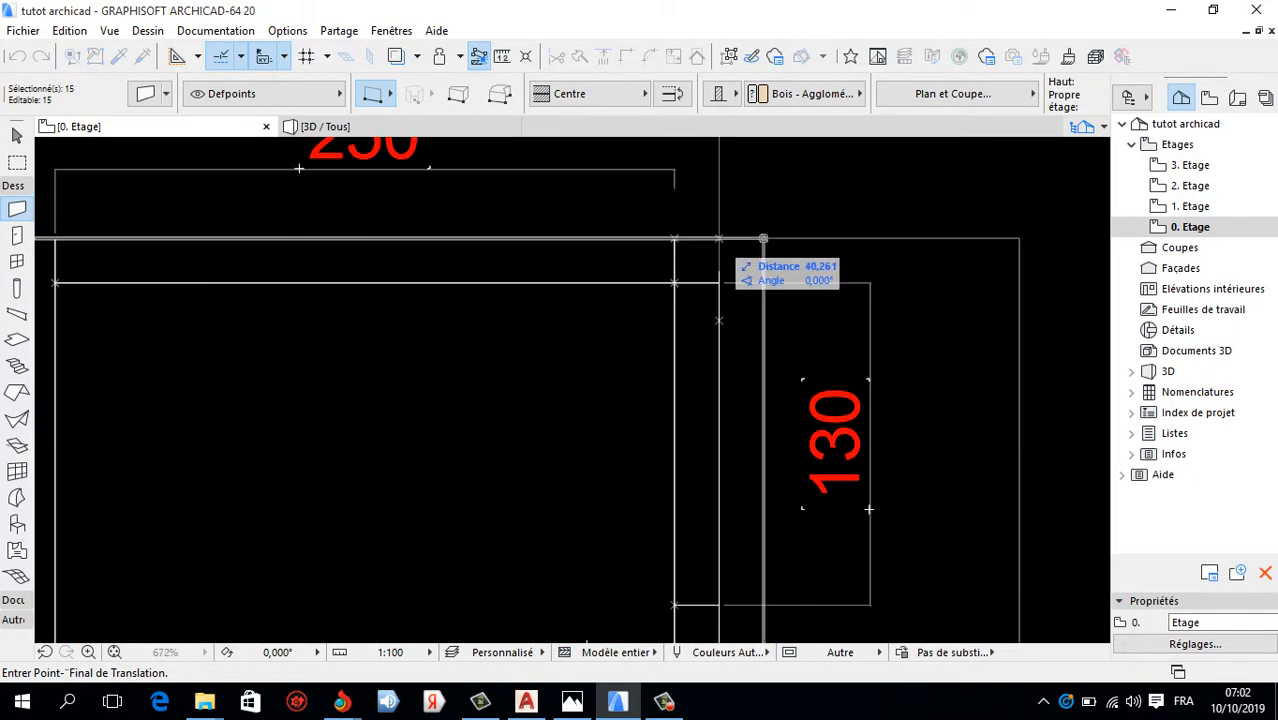
left_click(718, 261)
scroll(718, 261, "down", 8)
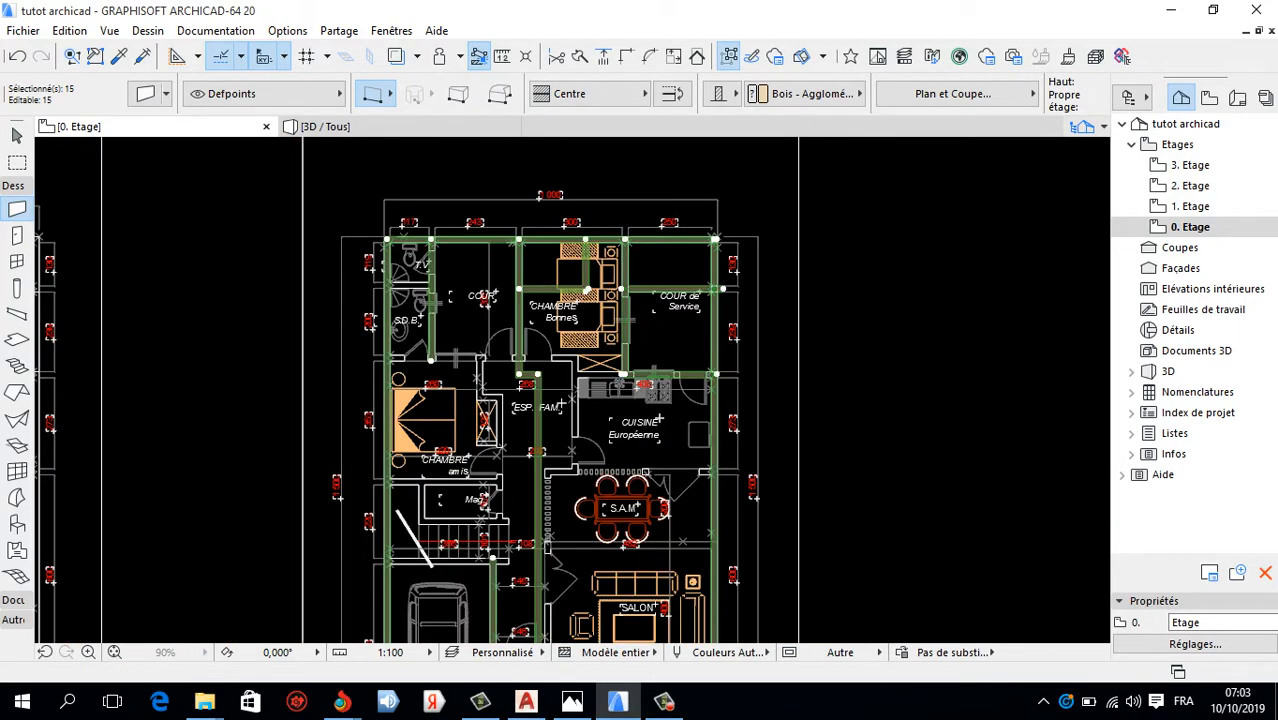
key("Escape")
Delete the surplus horizontal and vertical wall pieces inside CHAMBRE Bonnes on Plan R.D.C.
scroll(560, 289, "up", 6)
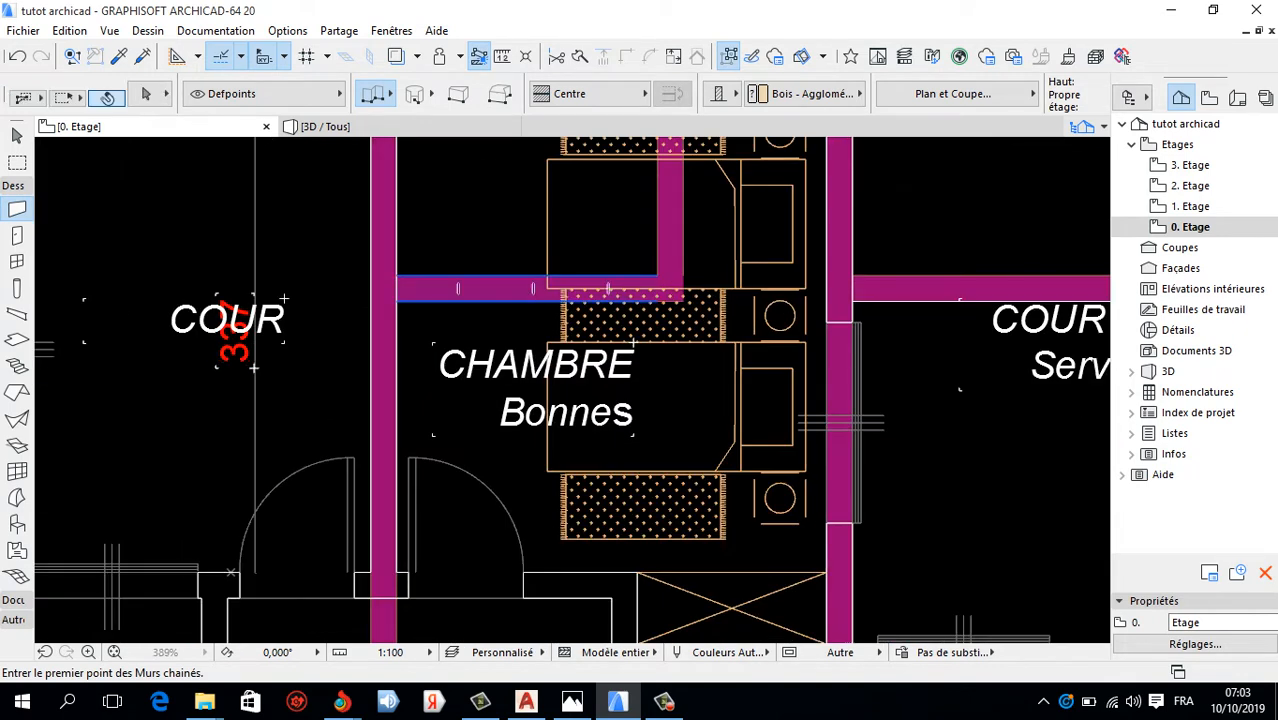
left_click(560, 290, "shift")
scroll(708, 254, "down", 4)
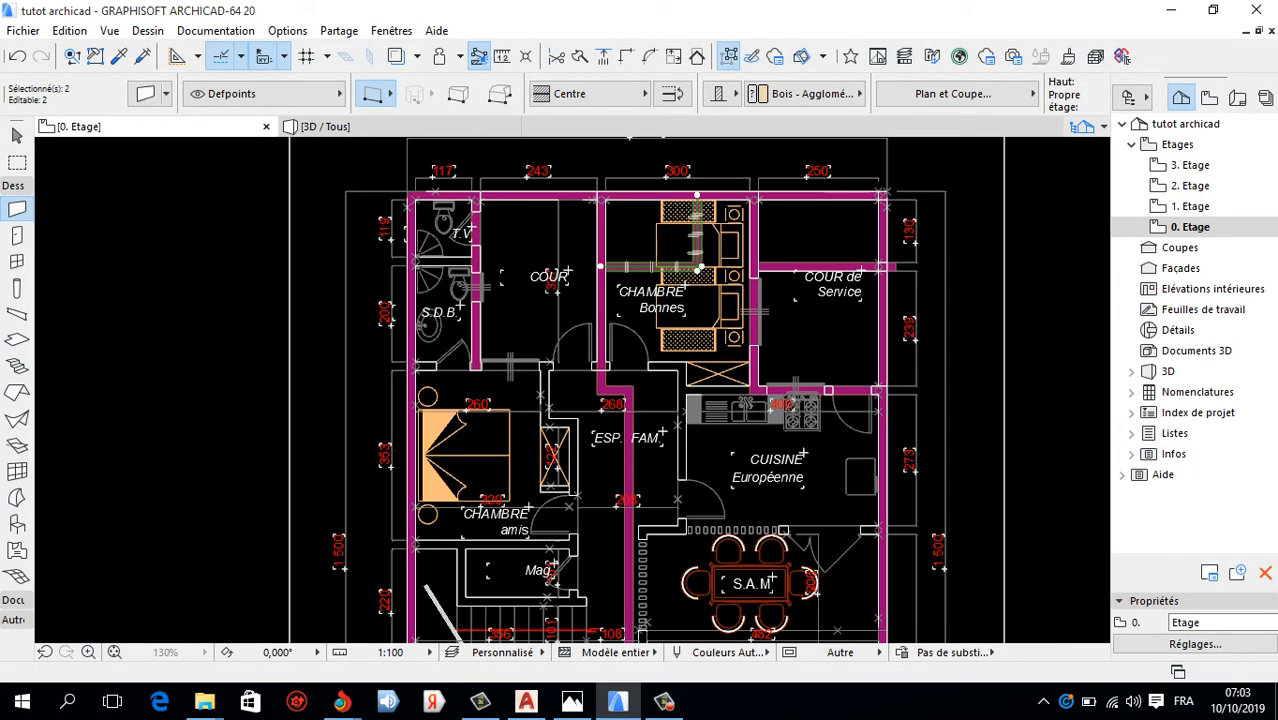
key("Escape")
Delete the surplus horizontal wall crossing the upper part of COUR de Service.
scroll(610, 387, "up", 1)
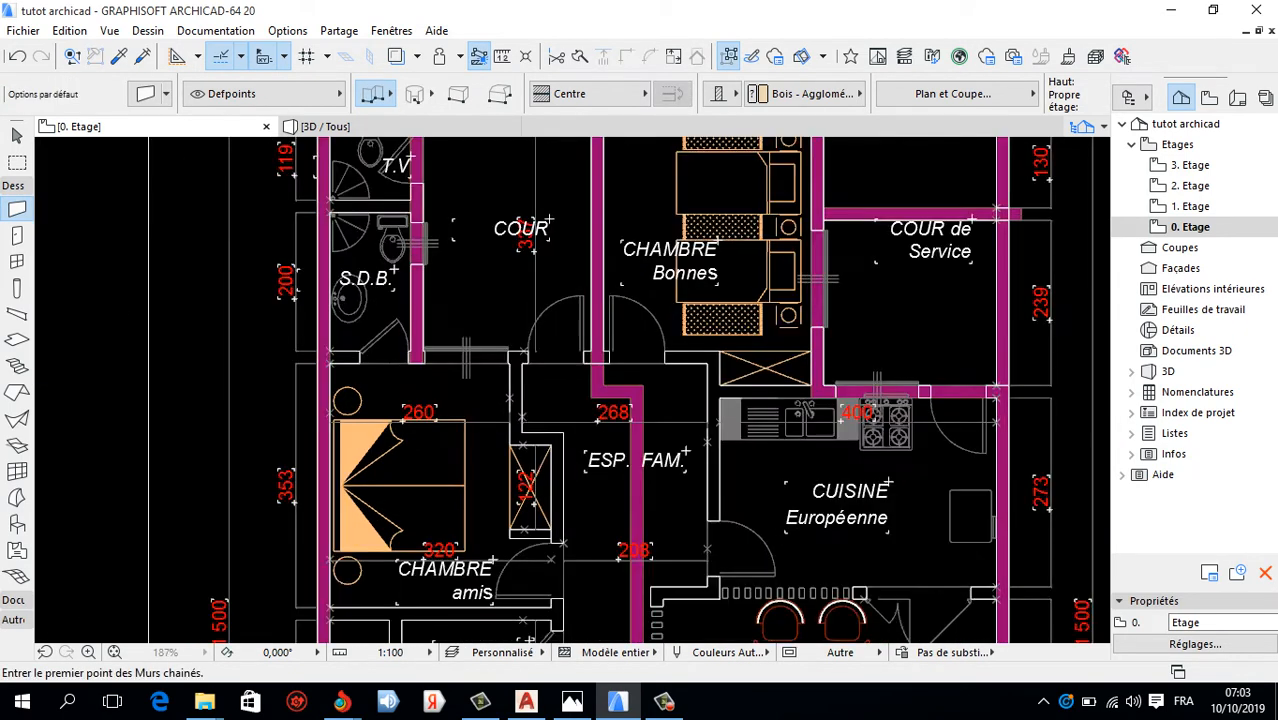
scroll(390, 207, "up", 4)
scroll(348, 235, "down", 6)
scroll(748, 236, "up", 5)
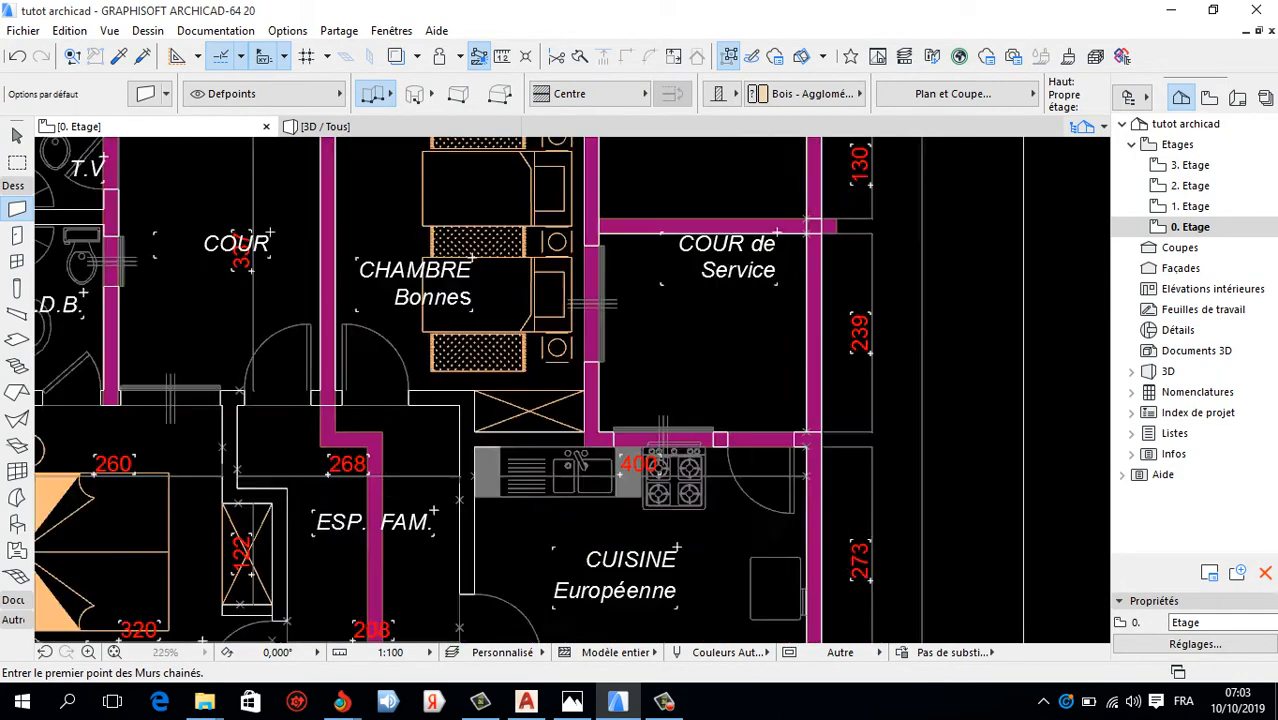
left_click(790, 224, "shift")
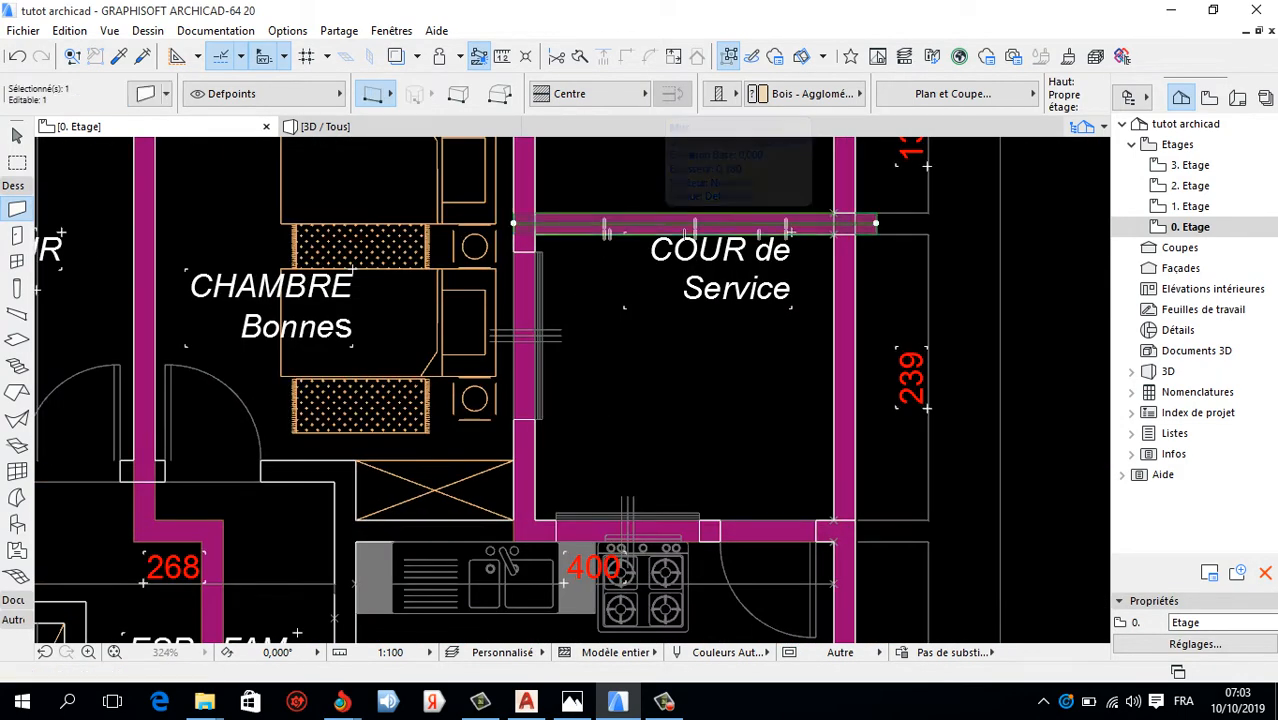
key("Delete")
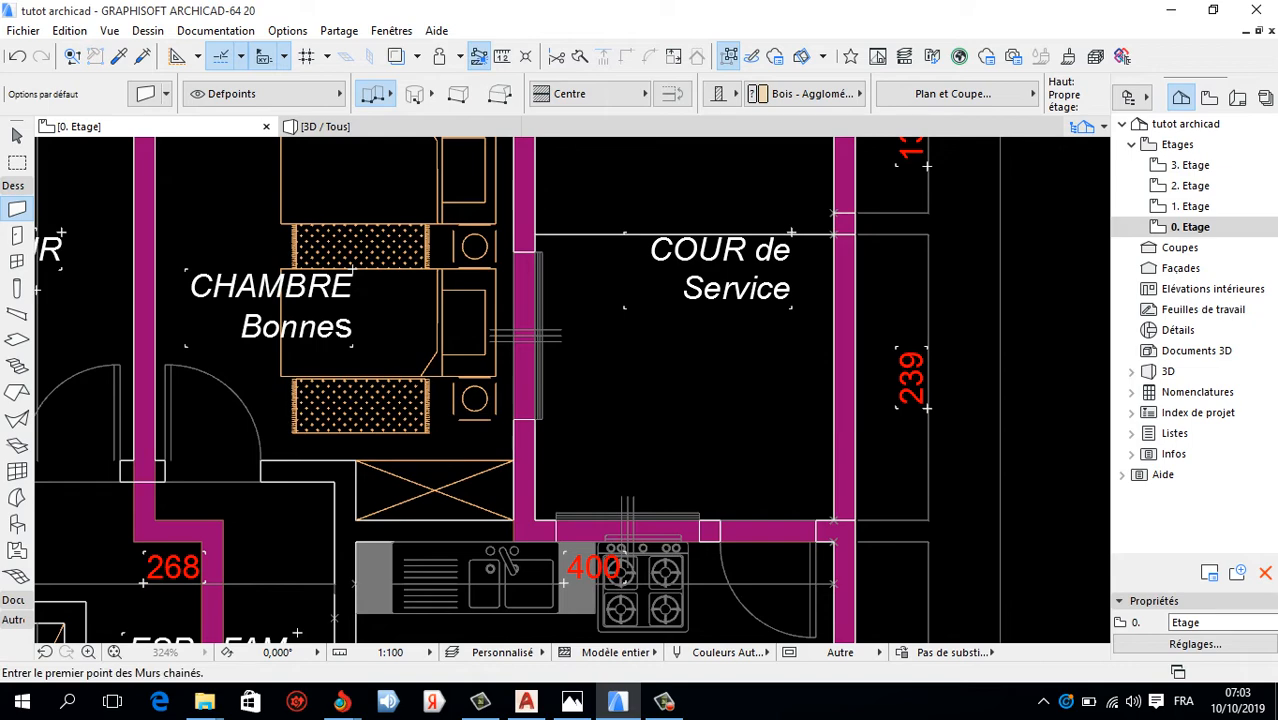
Move the short horizontal wall above ESP. FAM. up by 0.501 onto the lower wall line of CHAMBRE Bonnes.
scroll(732, 240, "down", 8)
scroll(660, 284, "up", 6)
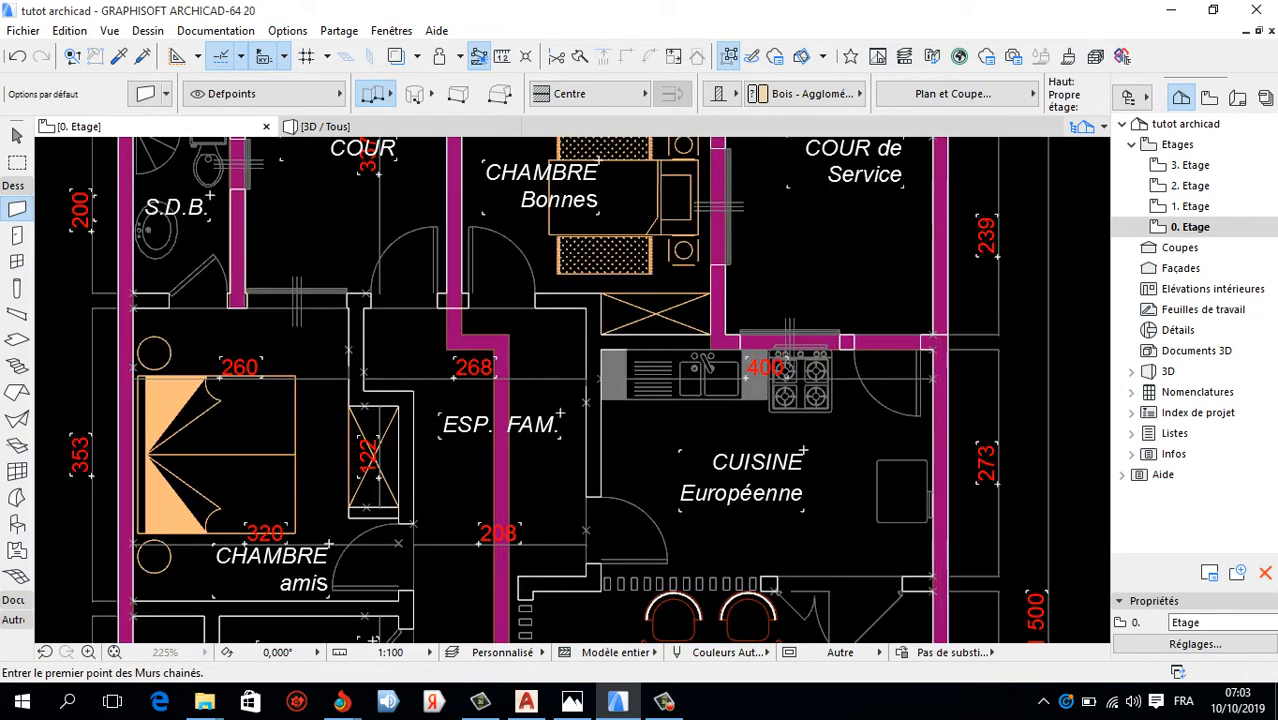
scroll(530, 341, "up", 2)
left_click(455, 341)
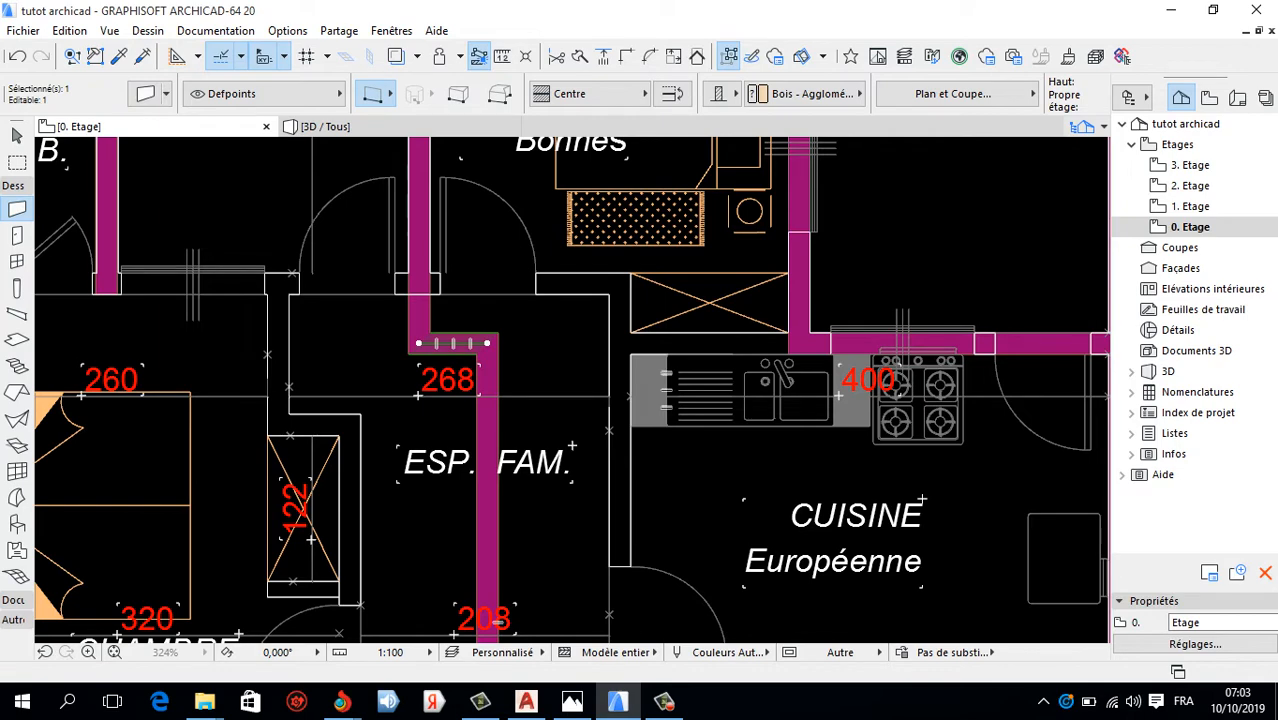
scroll(528, 335, "up", 3)
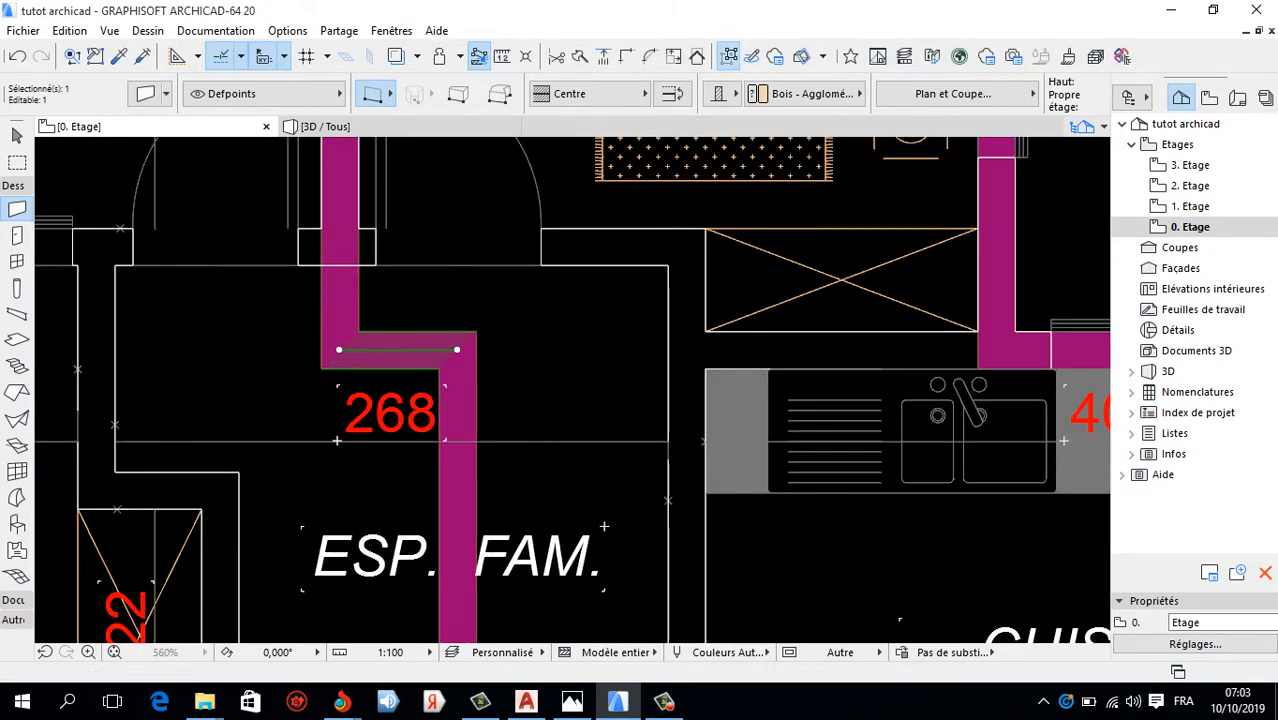
key("ctrl+d")
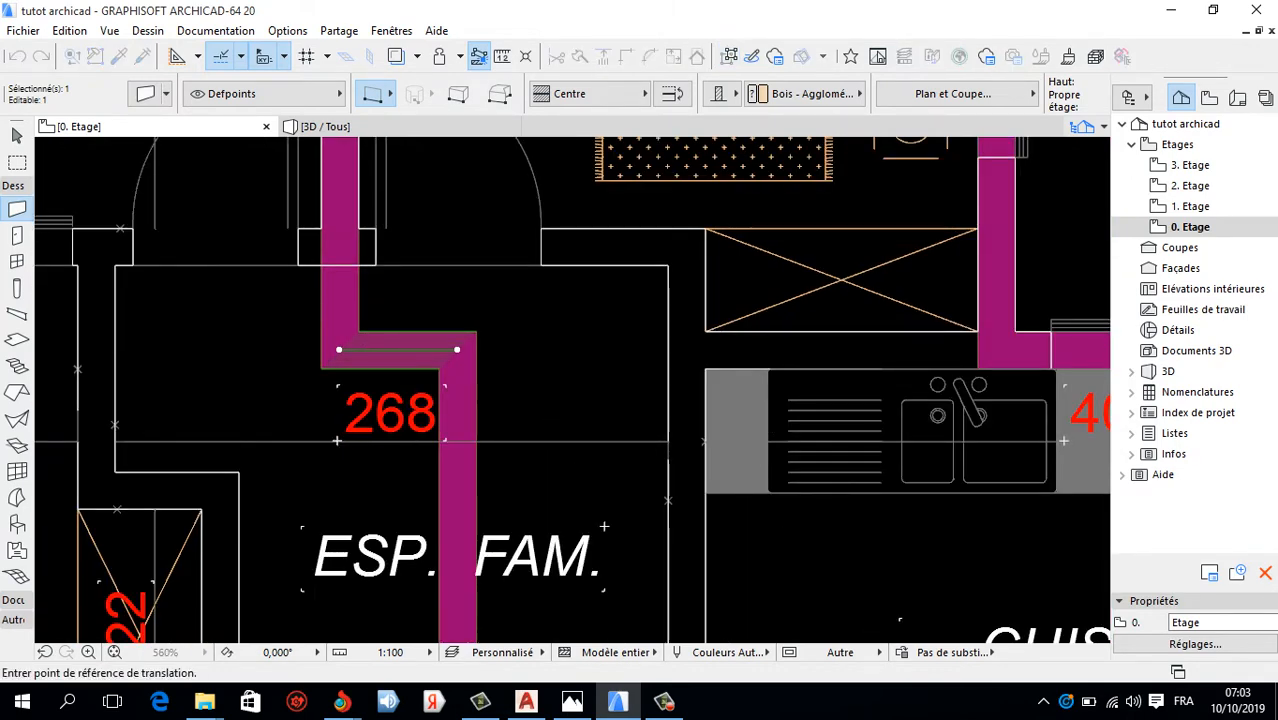
left_click(476, 331)
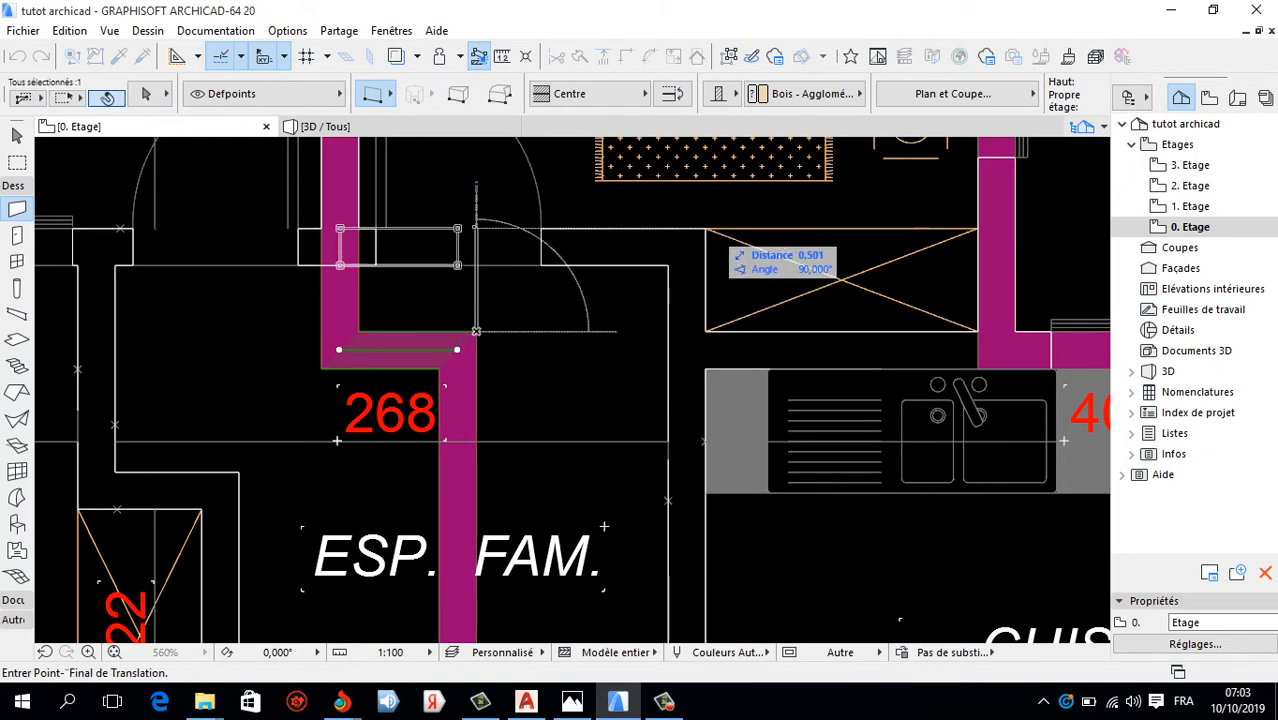
left_click(705, 229, "shift")
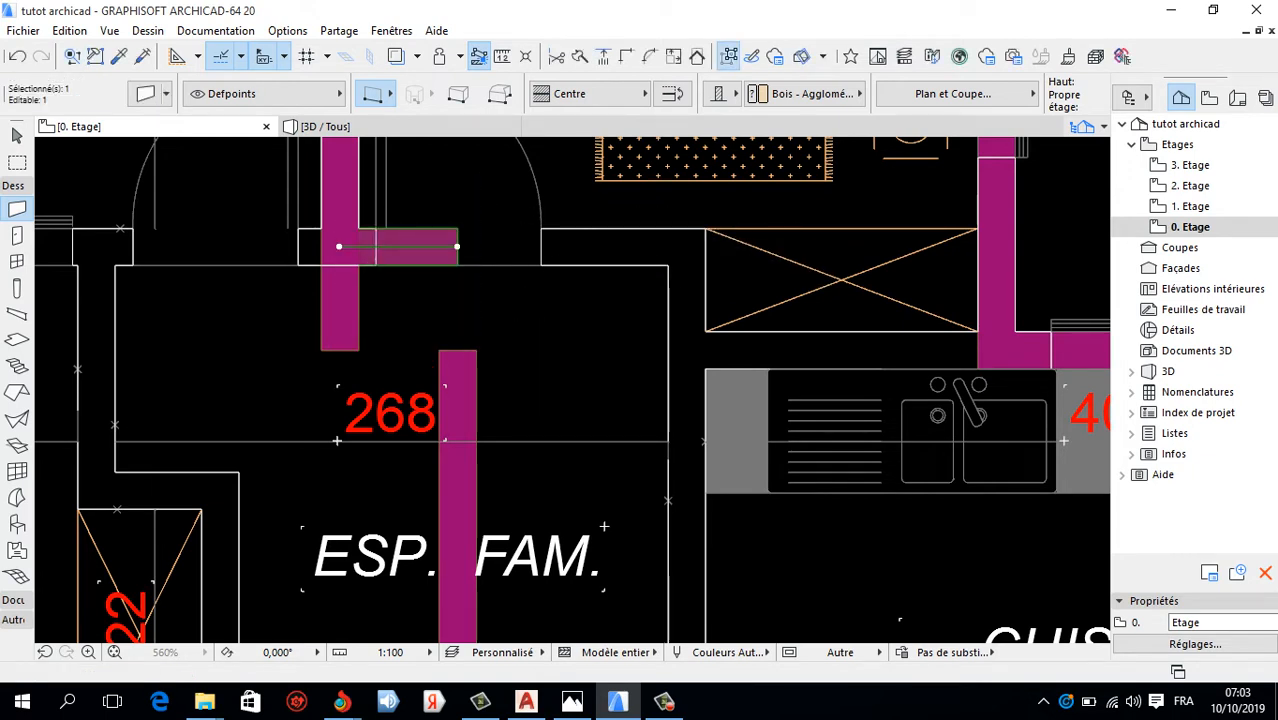
Intersect the moved horizontal wall with the vertical wall between COUR and CHAMBRE Bonnes to form a clean corner.
left_click(350, 308, "shift")
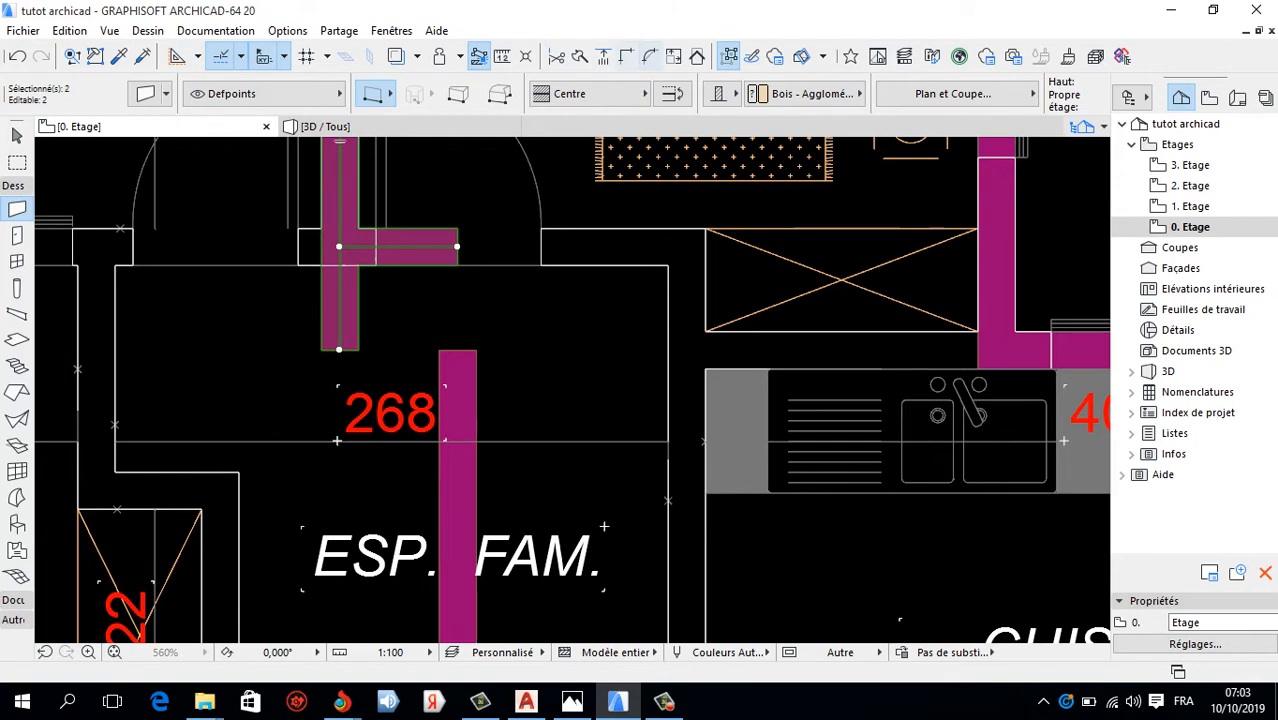
left_click(627, 57)
key("Escape")
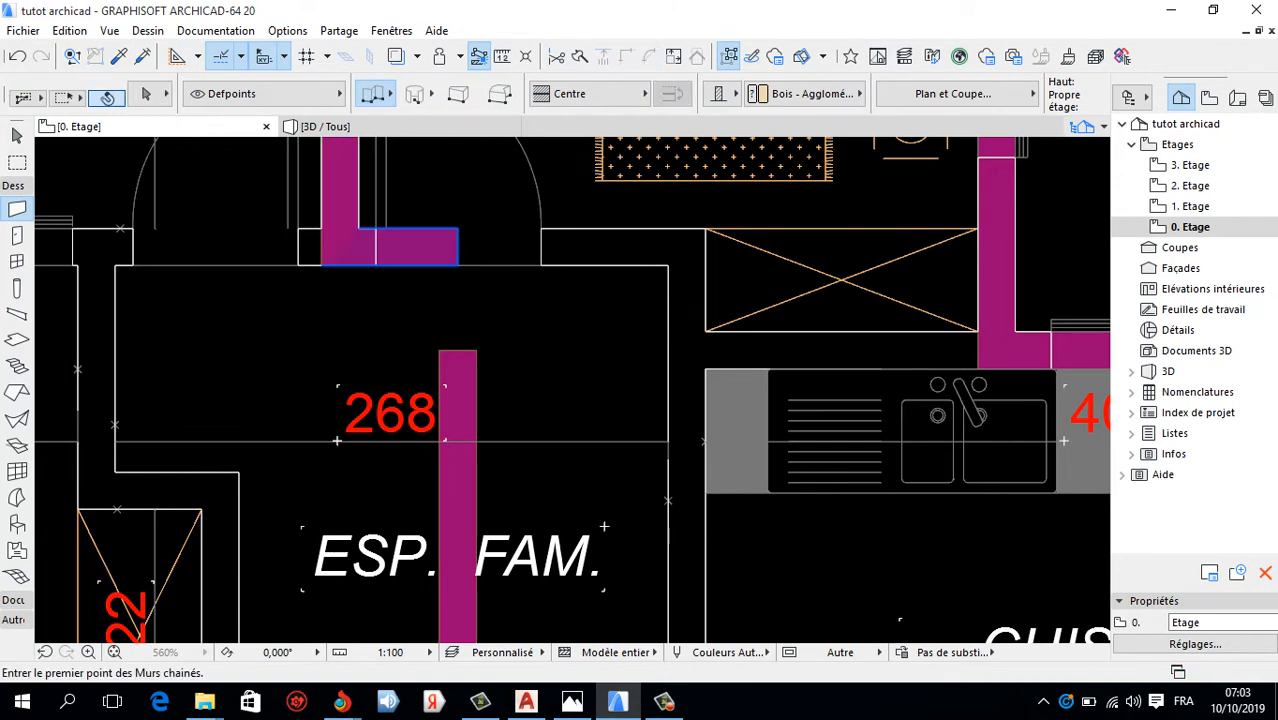
Stretch the free end of the horizontal wall below CHAMBRE Bonnes by about 1.089 toward the kitchen's wall line.
left_click(410, 247)
left_click(457, 247)
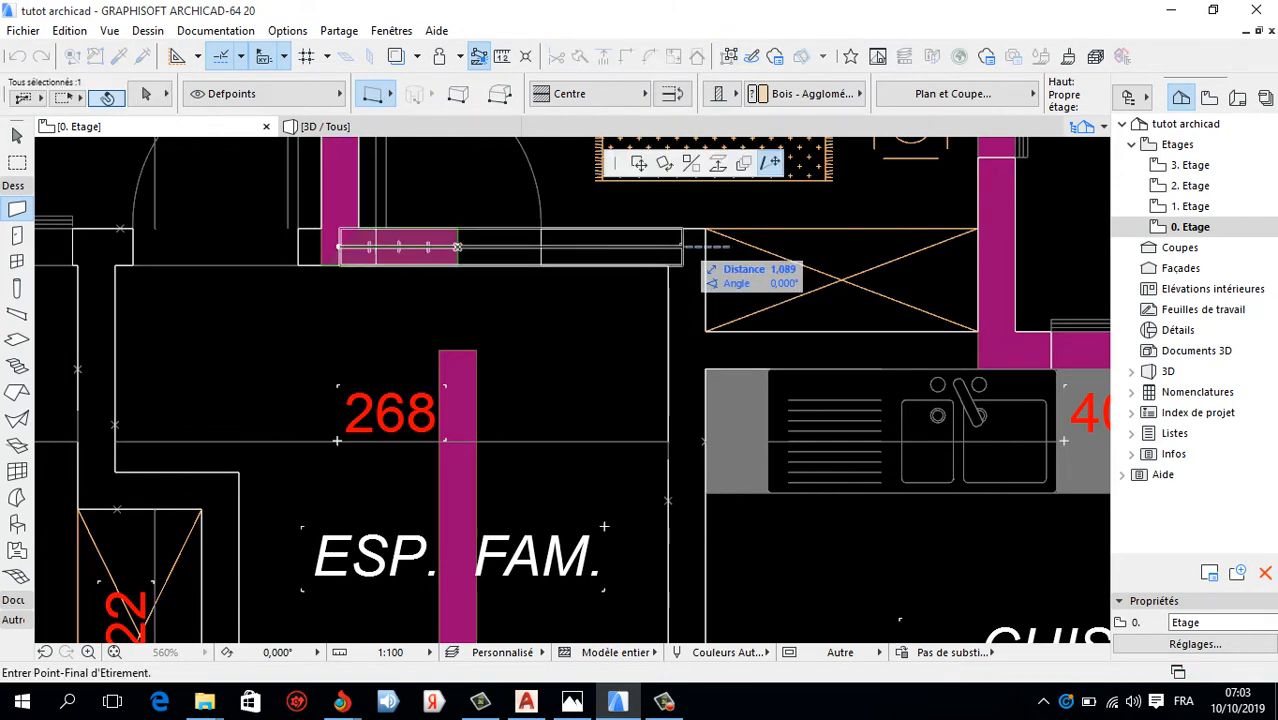
left_click(683, 247)
key("Escape")
Move the long vertical wall crossing ESP. FAM. onto the wall line between ESP. FAM. and CUISINE Européenne.
scroll(435, 283, "down", 5)
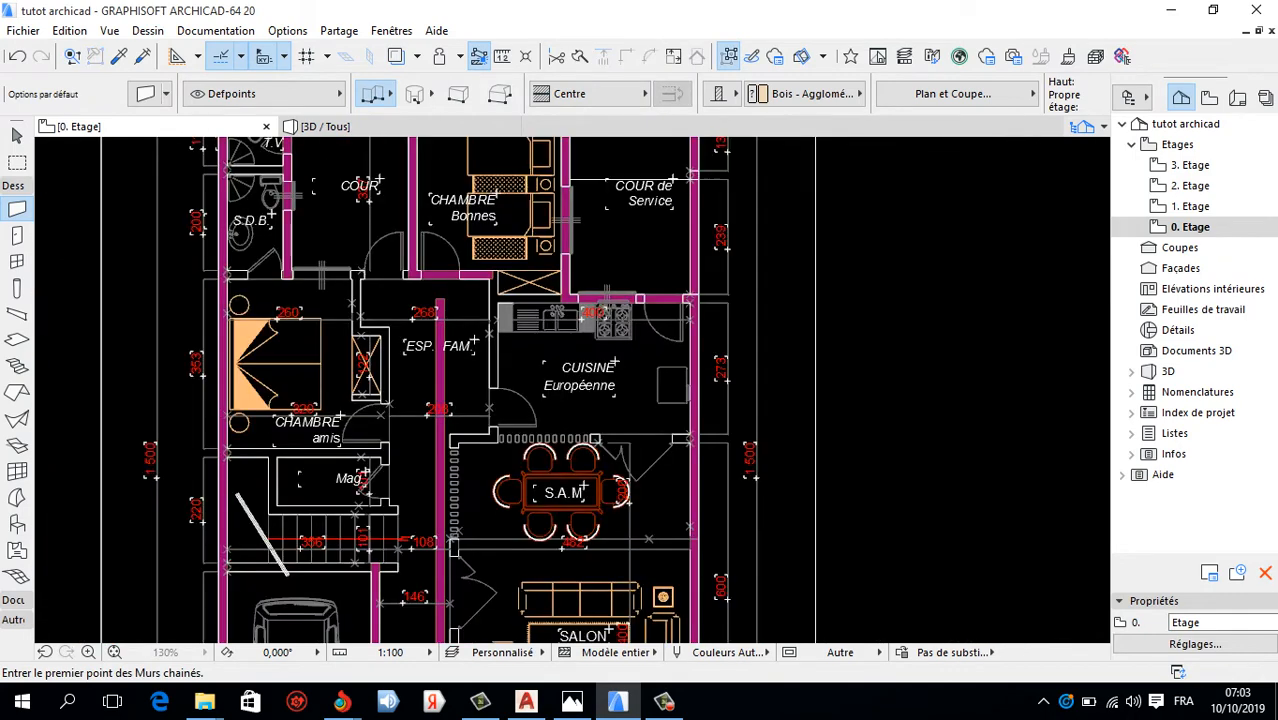
left_click(439, 299, "shift")
scroll(430, 290, "down", 3)
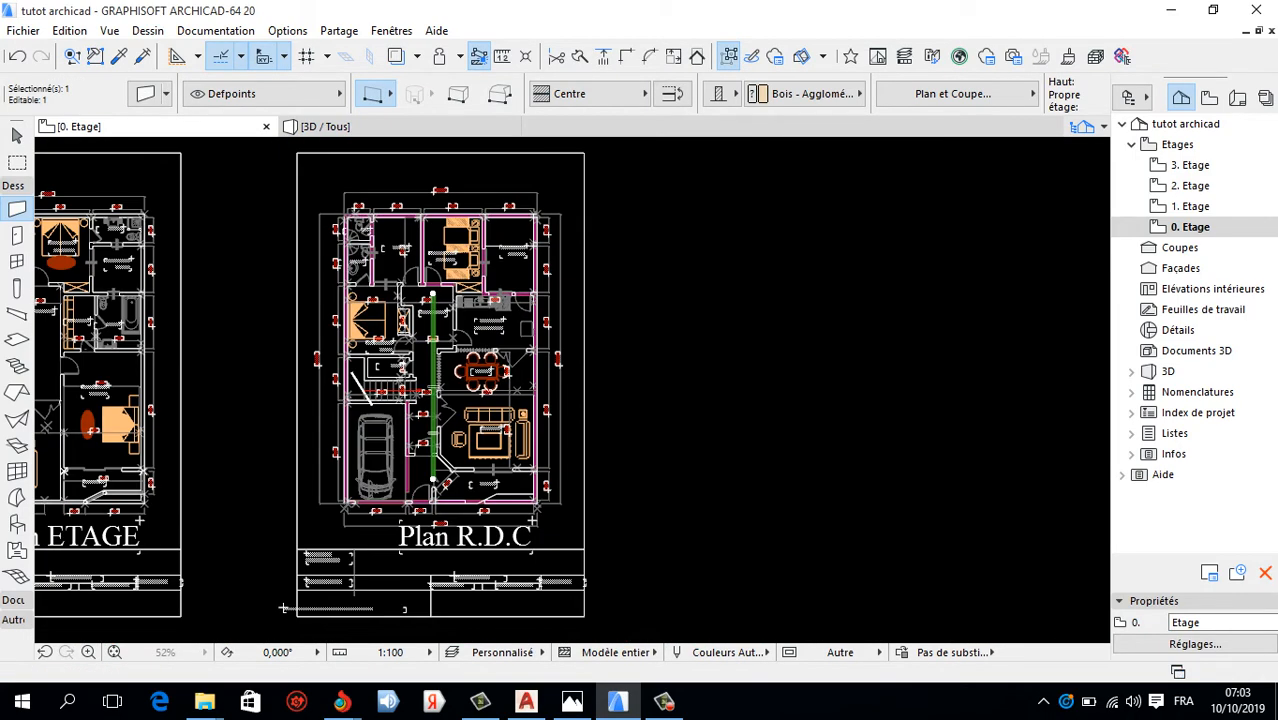
scroll(391, 515, "up", 5)
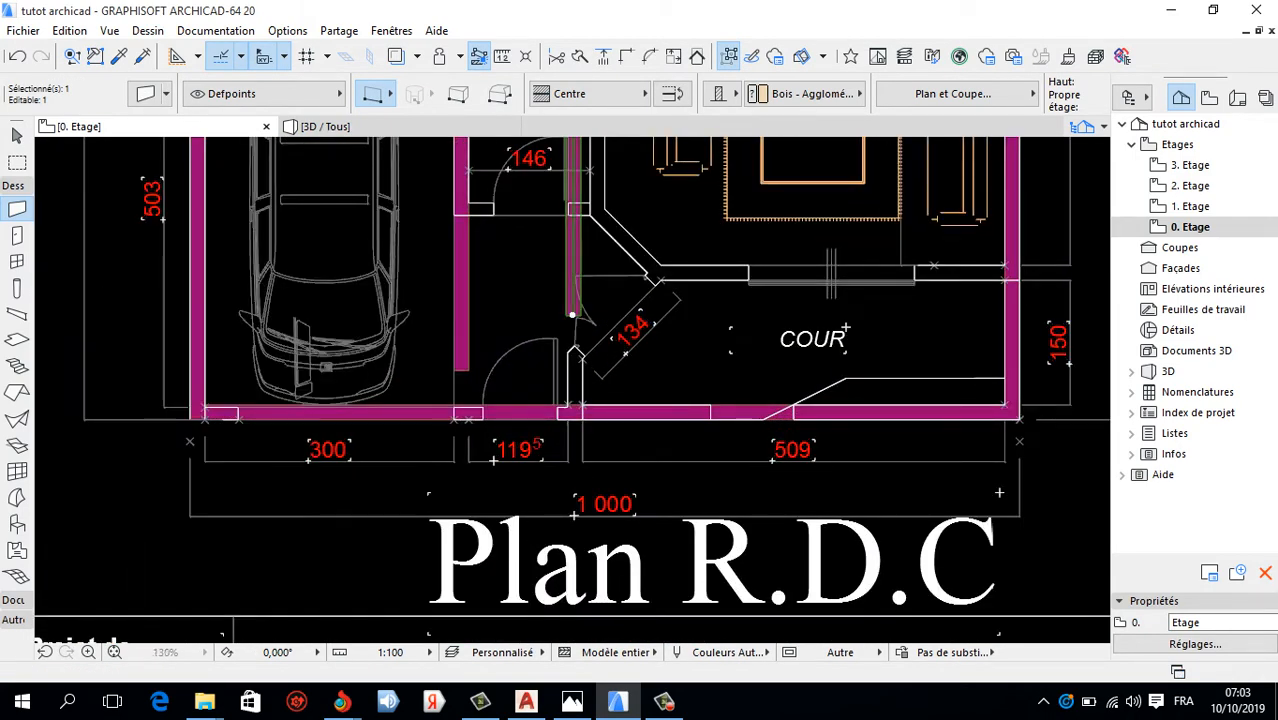
scroll(572, 314, "down", 3)
scroll(600, 330, "up", 5)
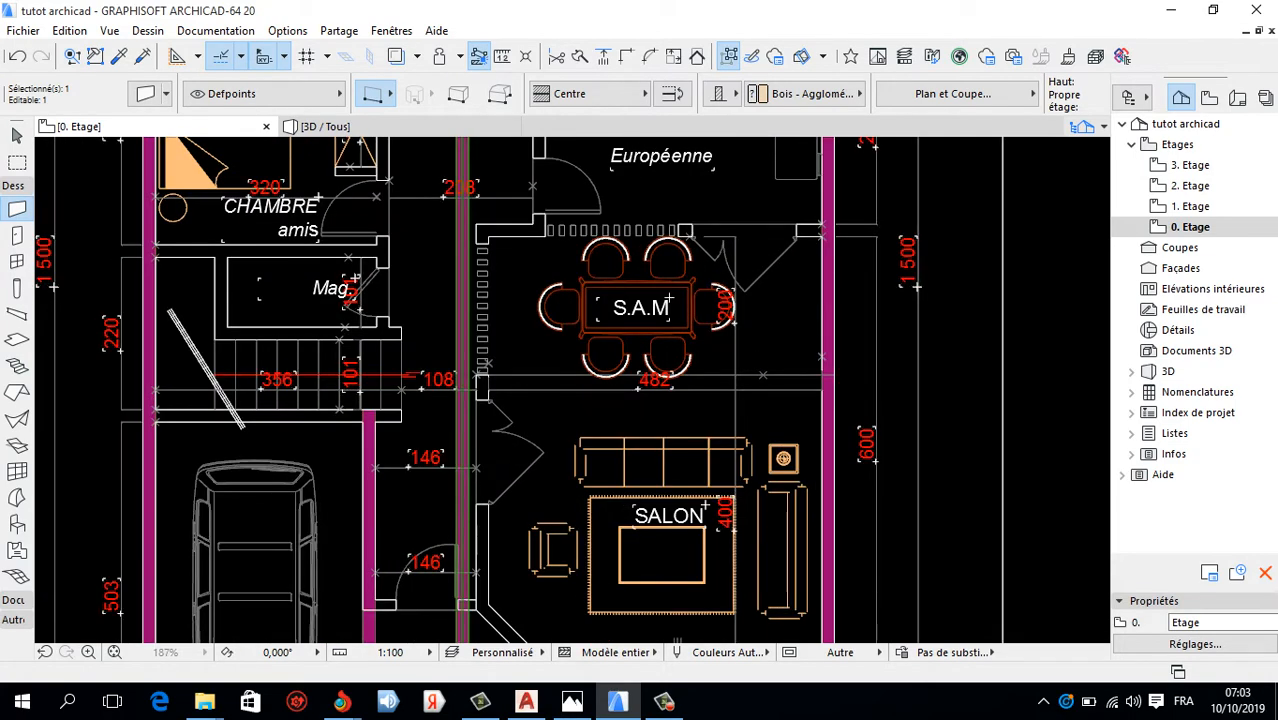
key("ctrl+d")
scroll(430, 484, "down", 4)
scroll(438, 264, "up", 8)
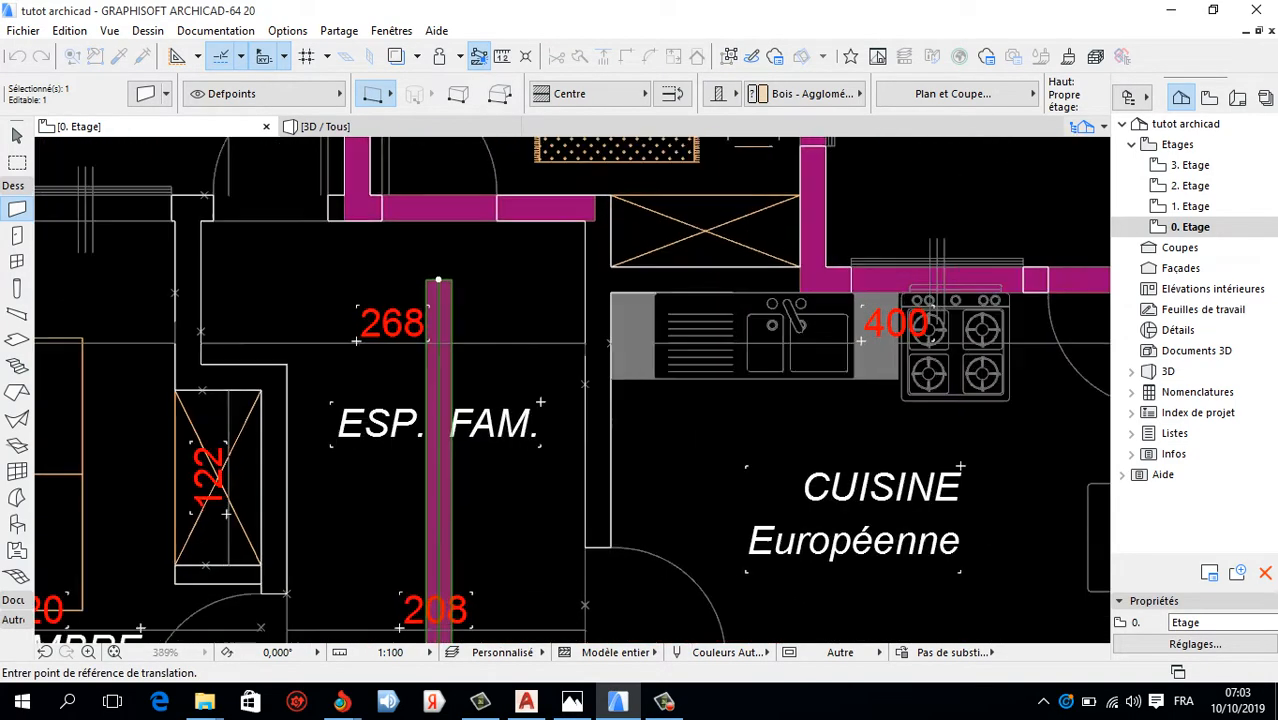
left_click(438, 280)
scroll(626, 204, "up", 2)
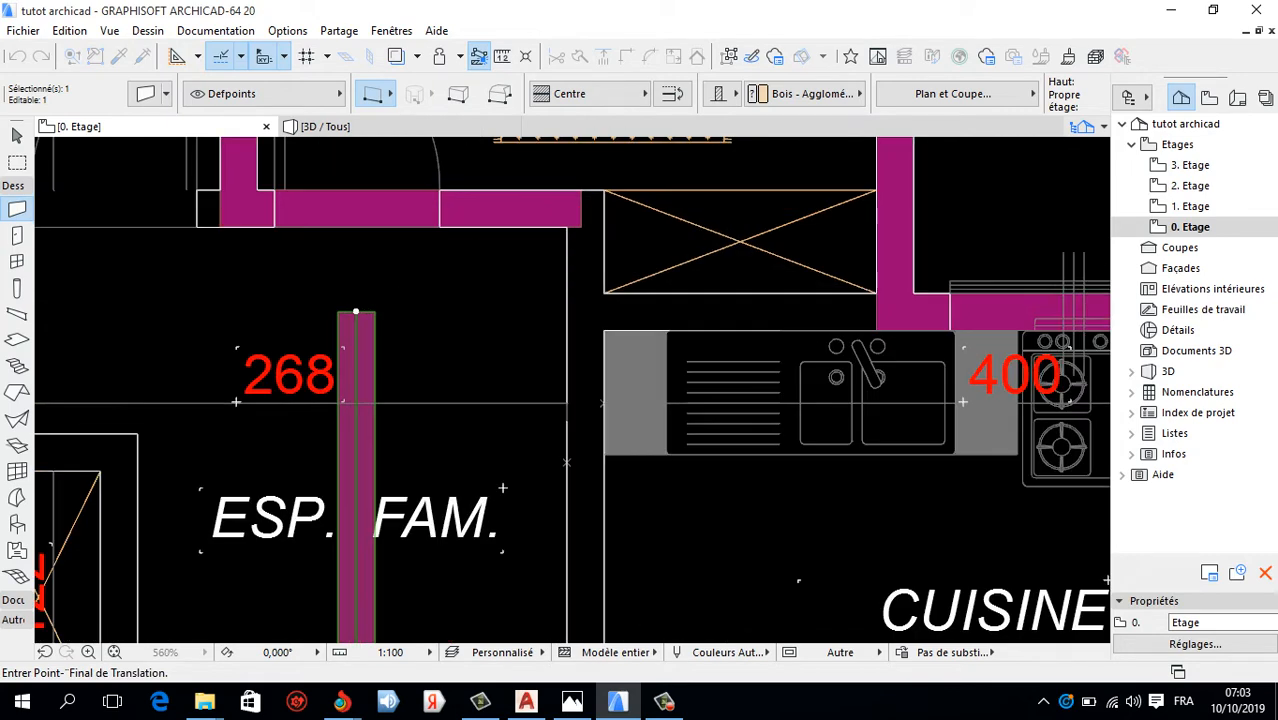
left_click(585, 190)
Shorten the moved vertical wall by pulling its lower end up to the wall line between CUISINE Européenne and S.A.M.
scroll(585, 190, "down", 10)
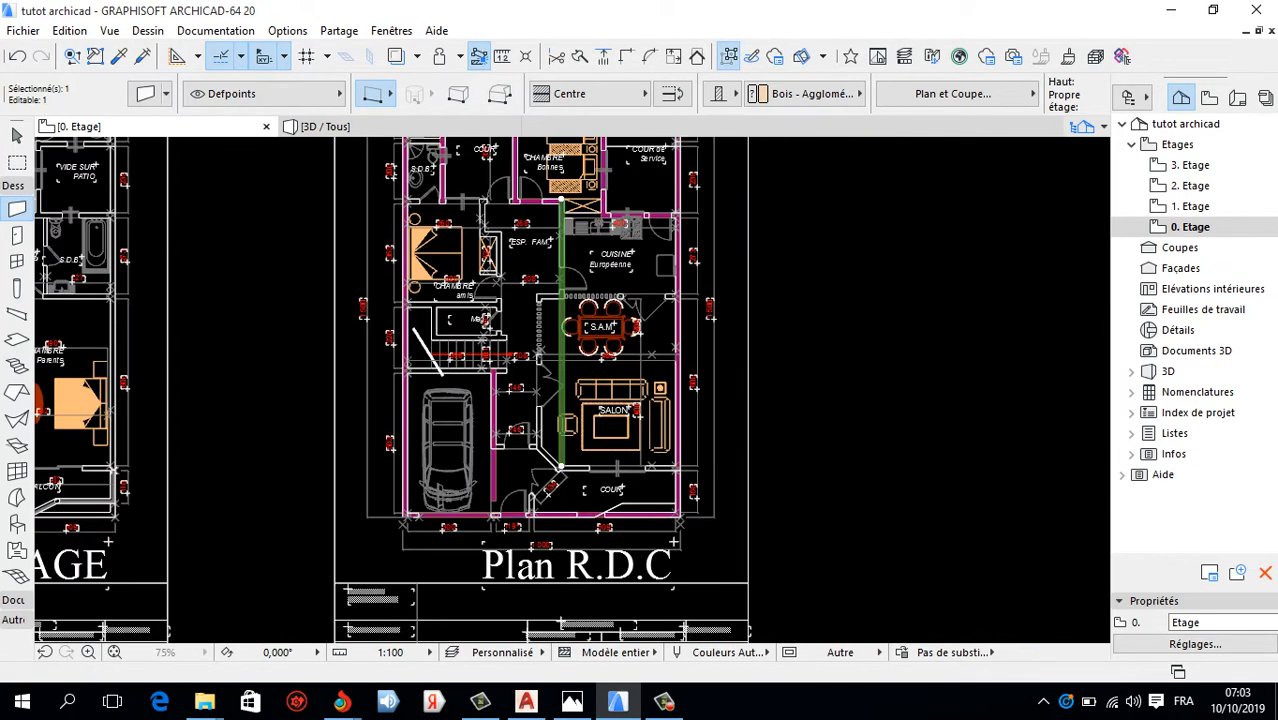
left_click(561, 466)
scroll(596, 281, "up", 7)
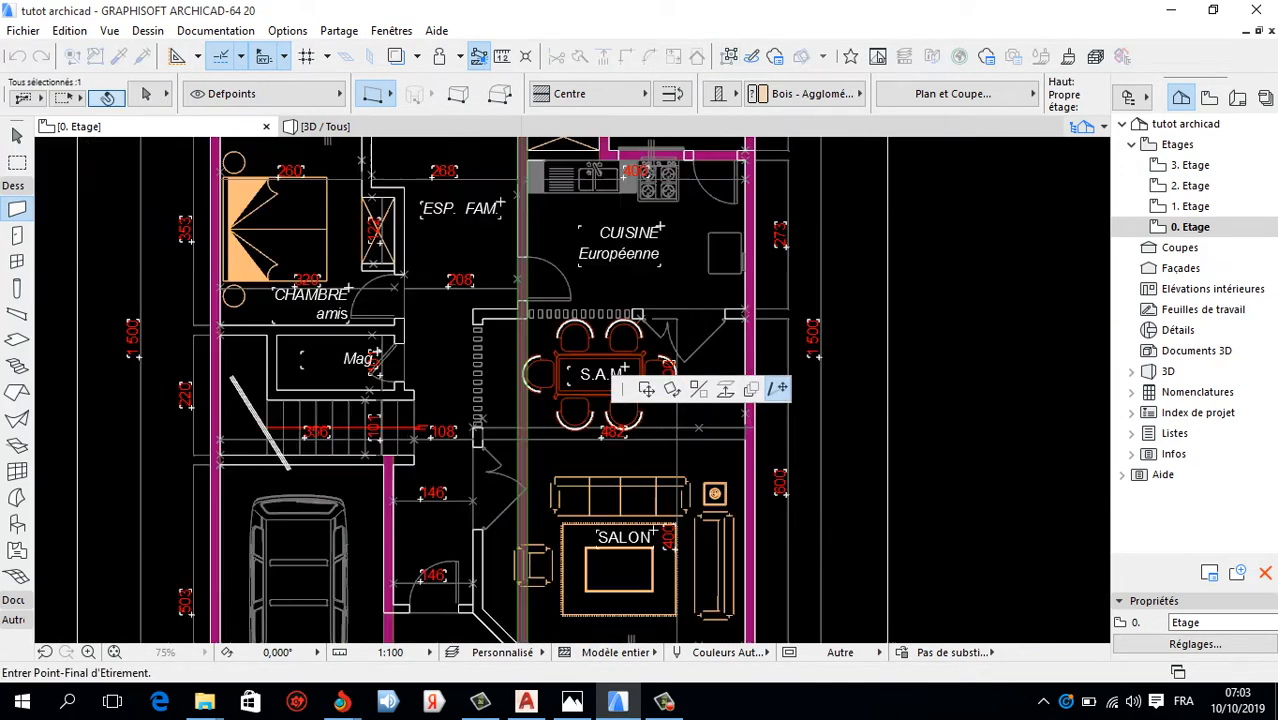
left_click(498, 322)
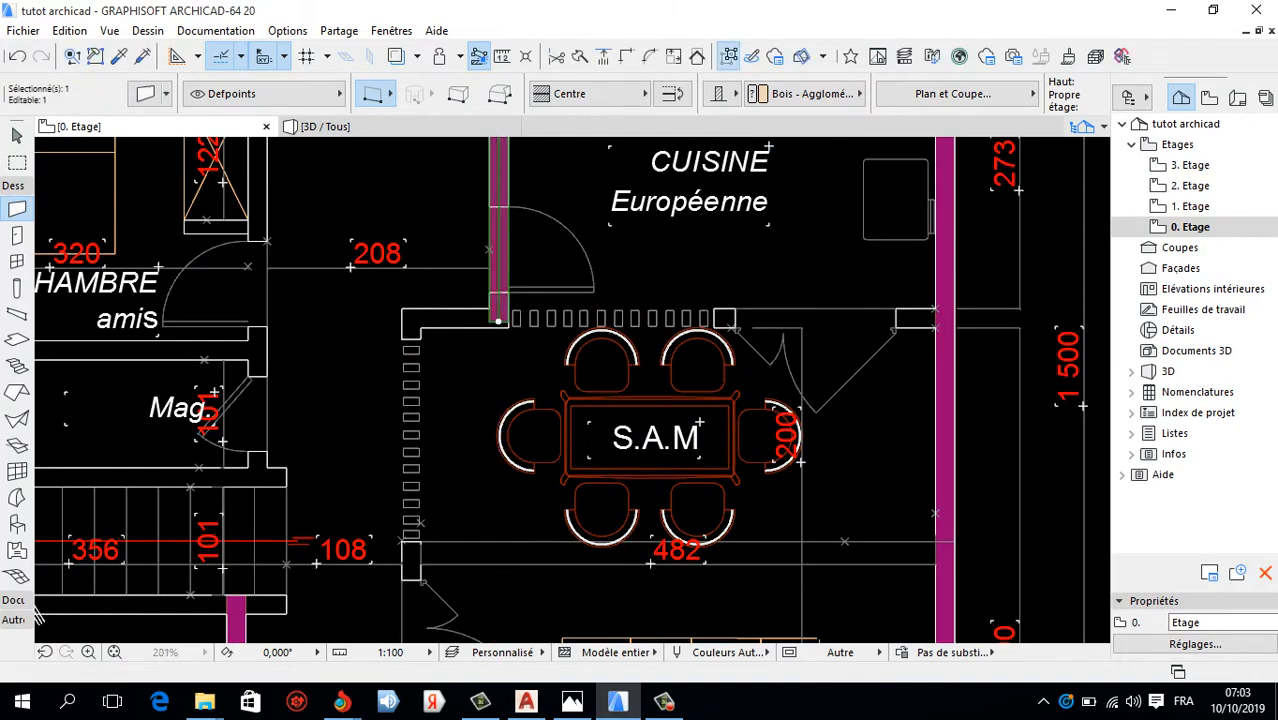
Intersect the vertical kitchen wall with the horizontal wall below CHAMBRE Bonnes at their shared corner.
scroll(455, 440, "down", 5)
scroll(471, 240, "up", 7)
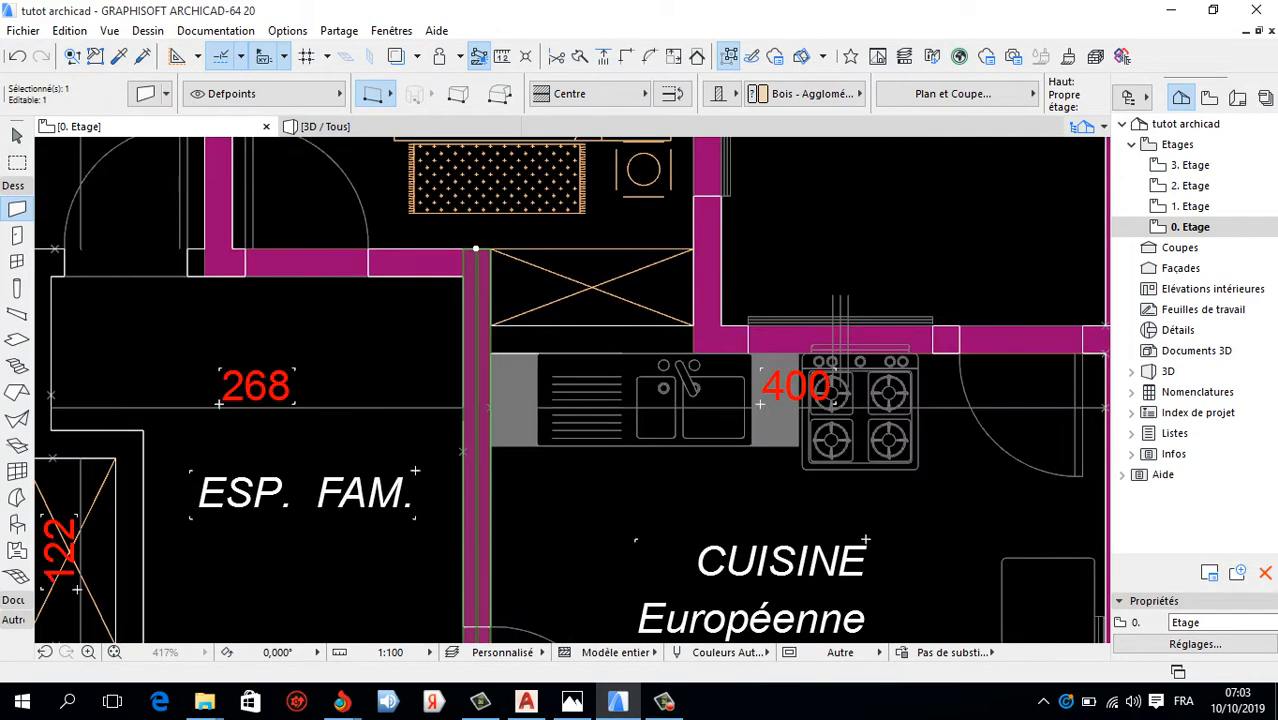
left_click(475, 250, "shift")
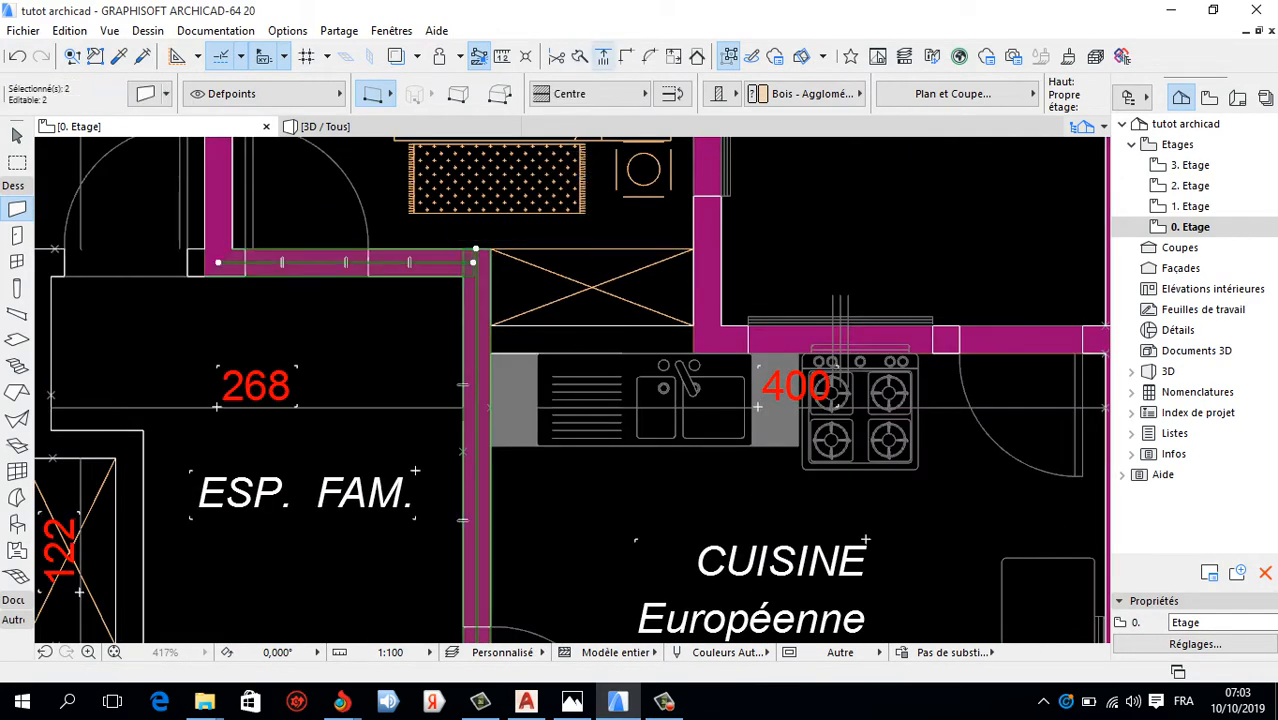
scroll(397, 306, "down", 6)
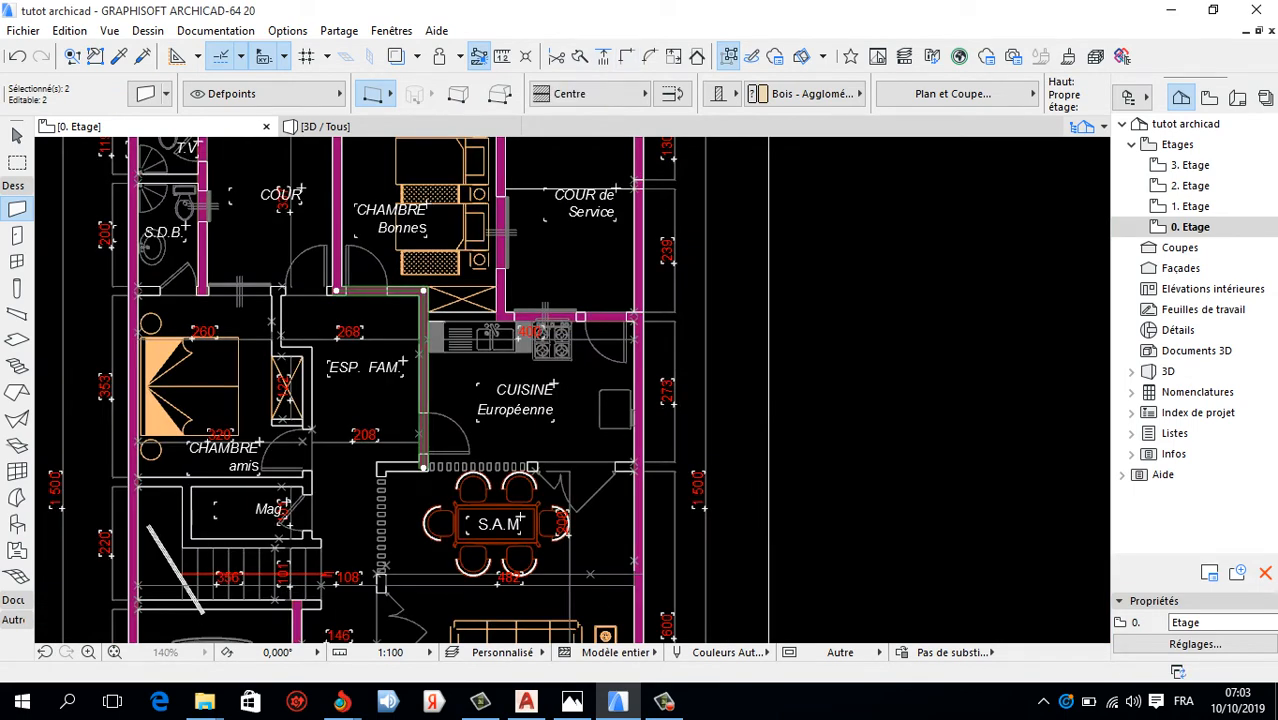
Stretch the free end of the horizontal wall below CHAMBRE Bonnes past COUR and S.D.B. to the exterior wall's axis.
key("Escape")
scroll(343, 287, "up", 3)
left_click(347, 291, "shift")
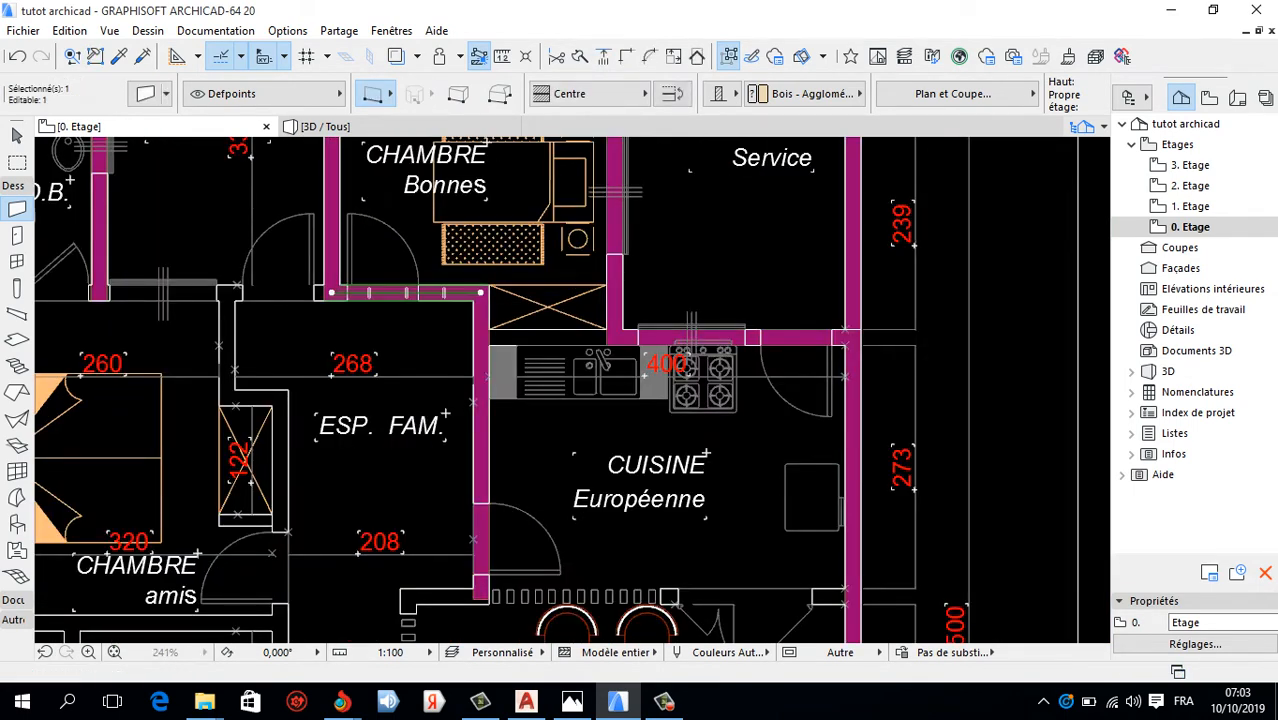
left_click(331, 292)
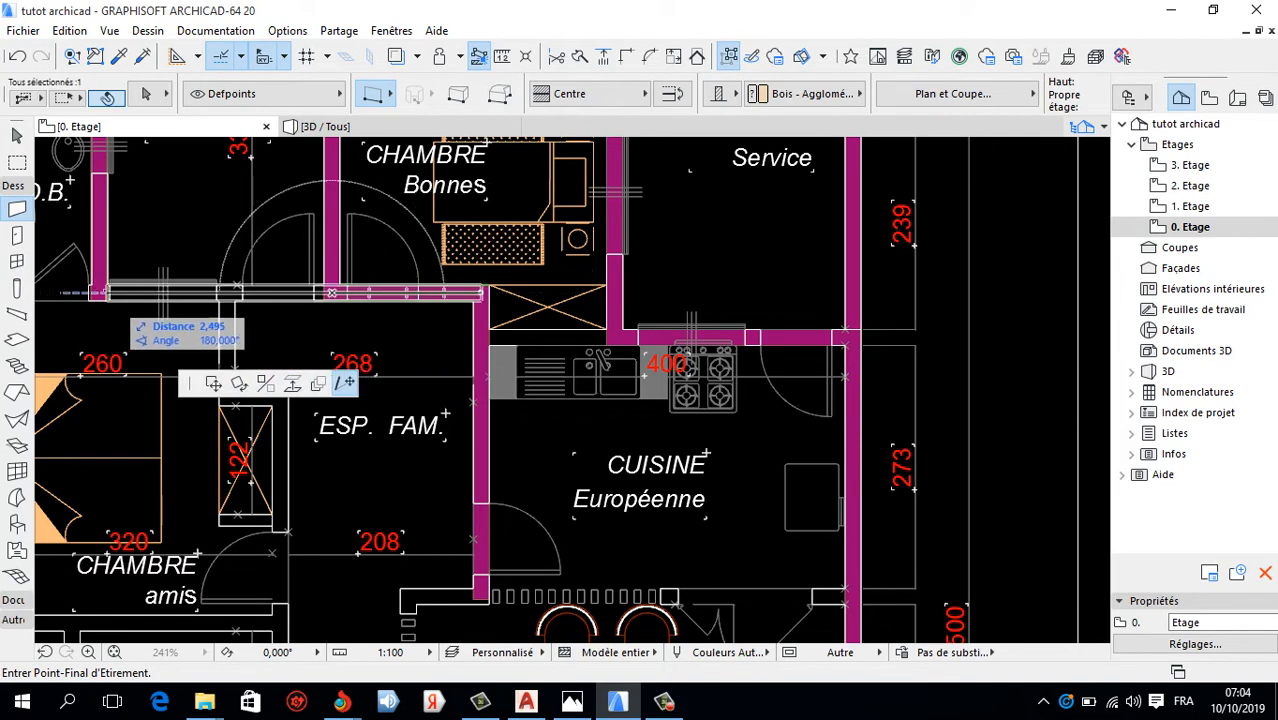
scroll(111, 294, "up", 5)
left_click(713, 287)
scroll(713, 287, "down", 5)
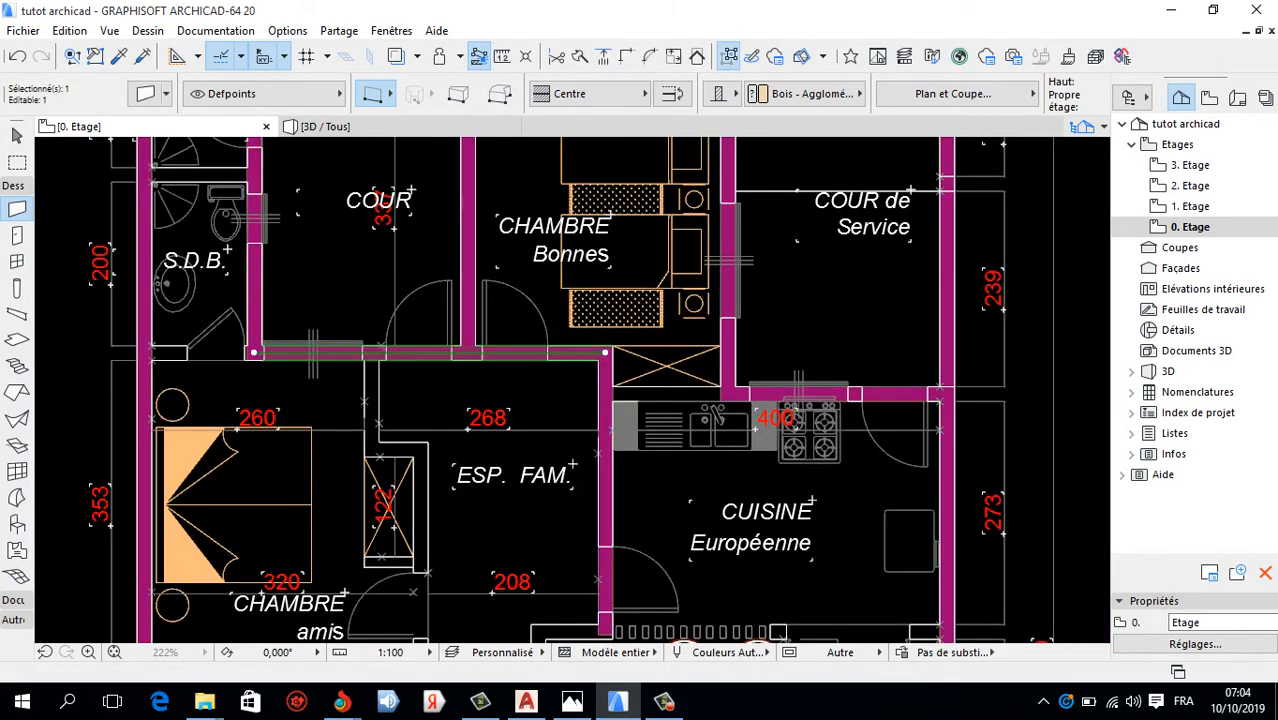
left_click(254, 352)
left_click(145, 352)
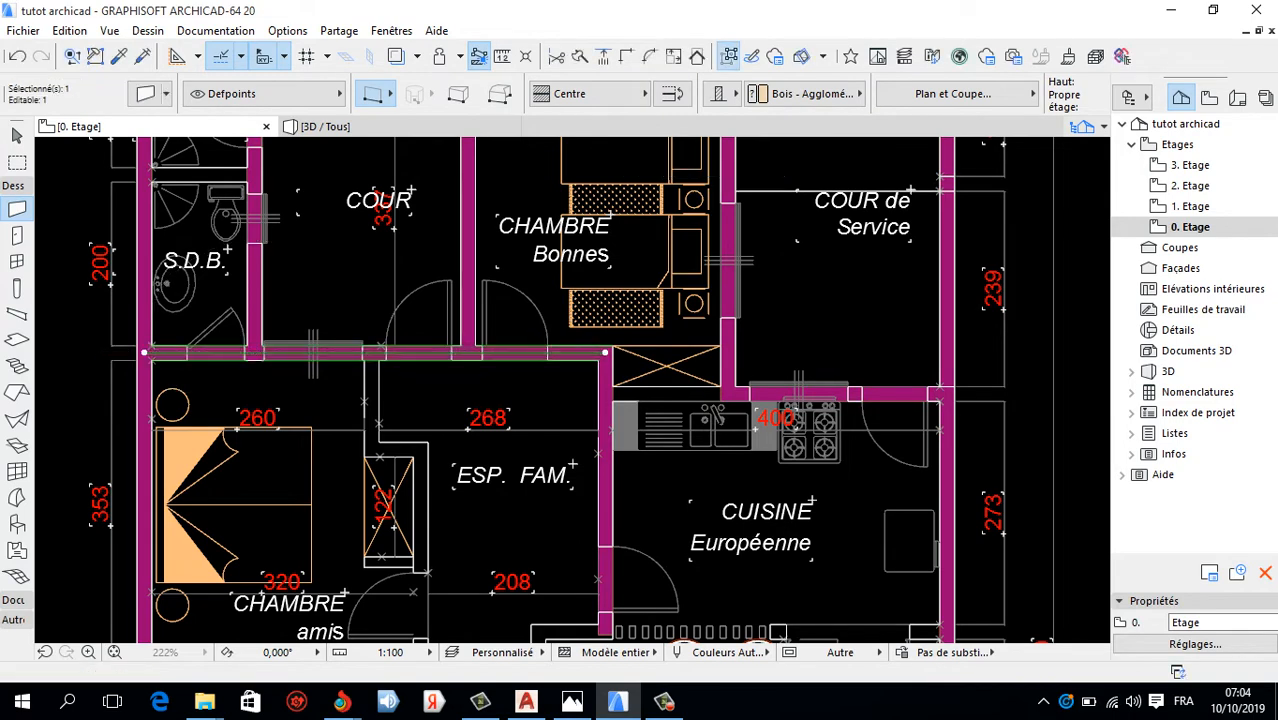
scroll(453, 268, "down", 5)
key("Escape")
Stretch the horizontal wall above CUISINE Européenne by about 1.410 to meet the vertical wall beside ESP. FAM.
scroll(563, 310, "up", 6)
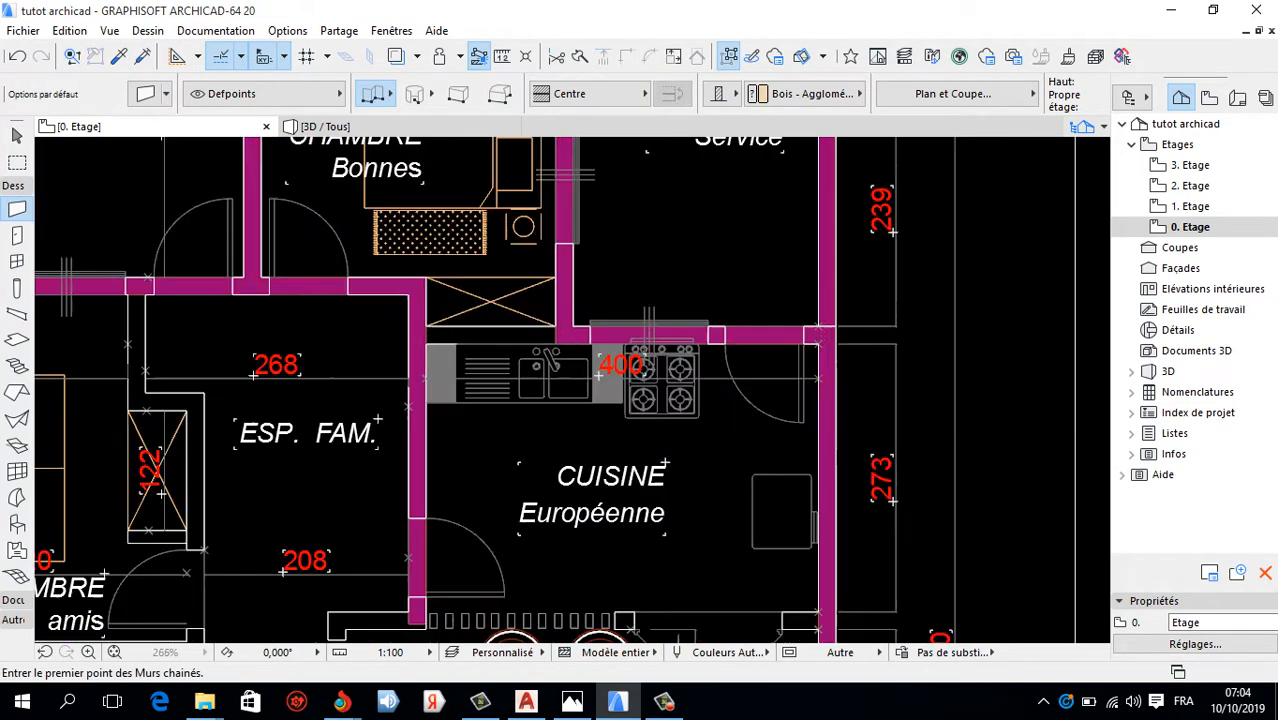
left_click(600, 335, "shift")
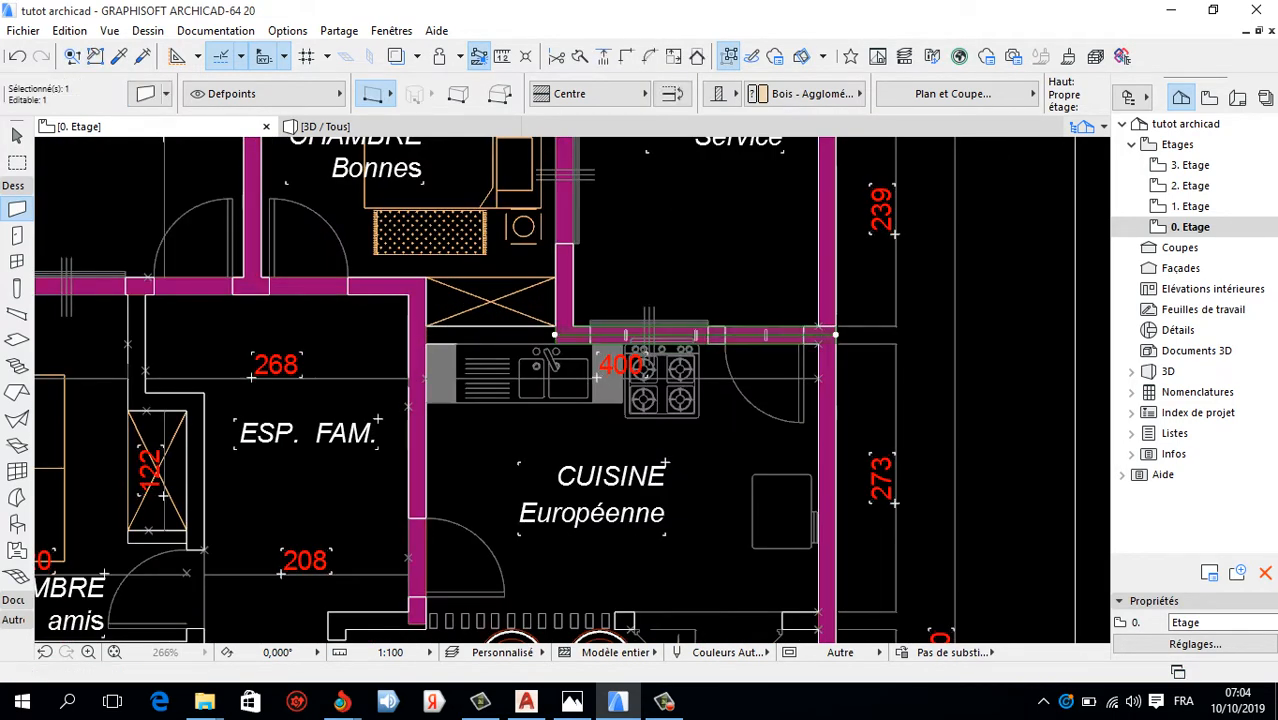
left_click(555, 335)
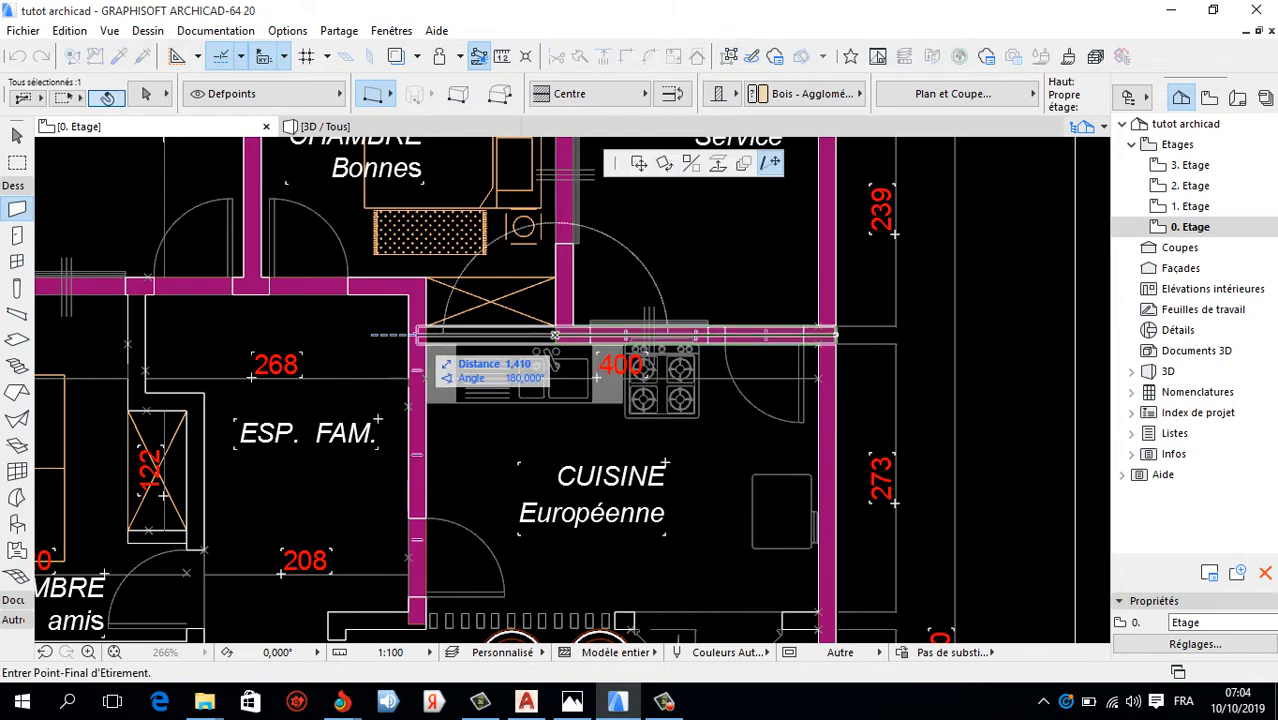
left_click(417, 335)
scroll(445, 314, "down", 4)
left_click(664, 701)
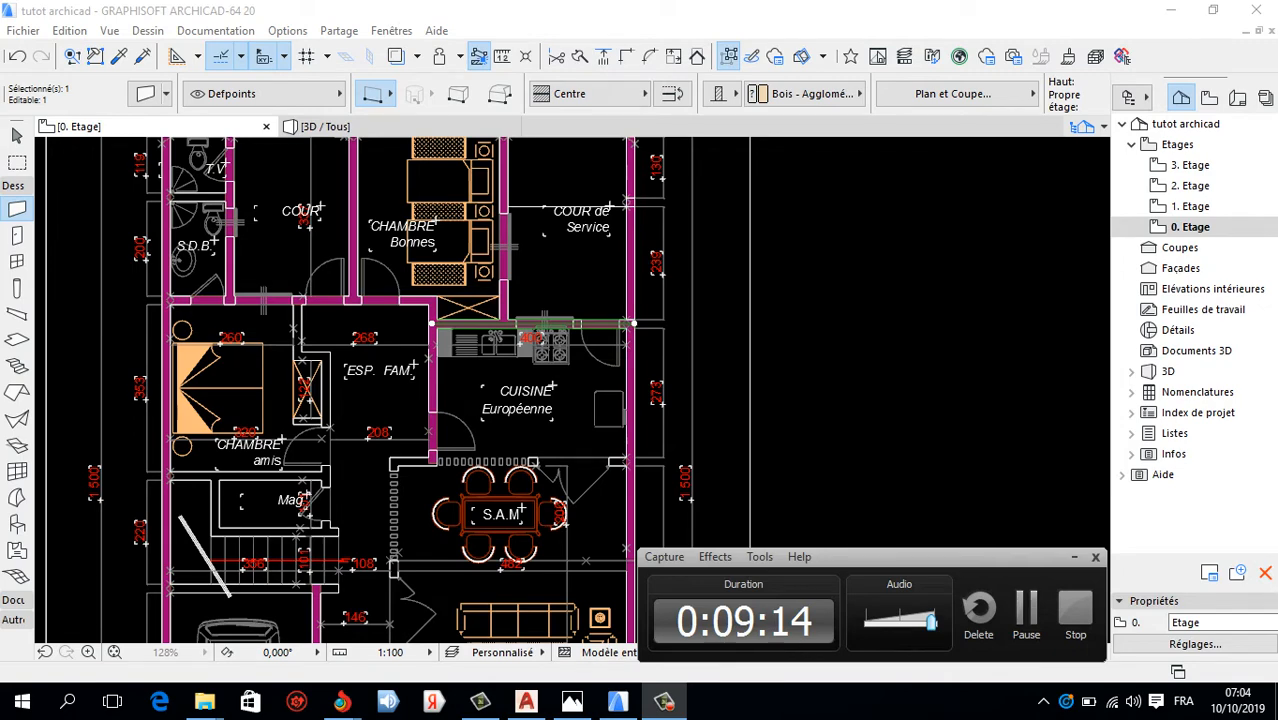
scroll(486, 448, "up", 4)
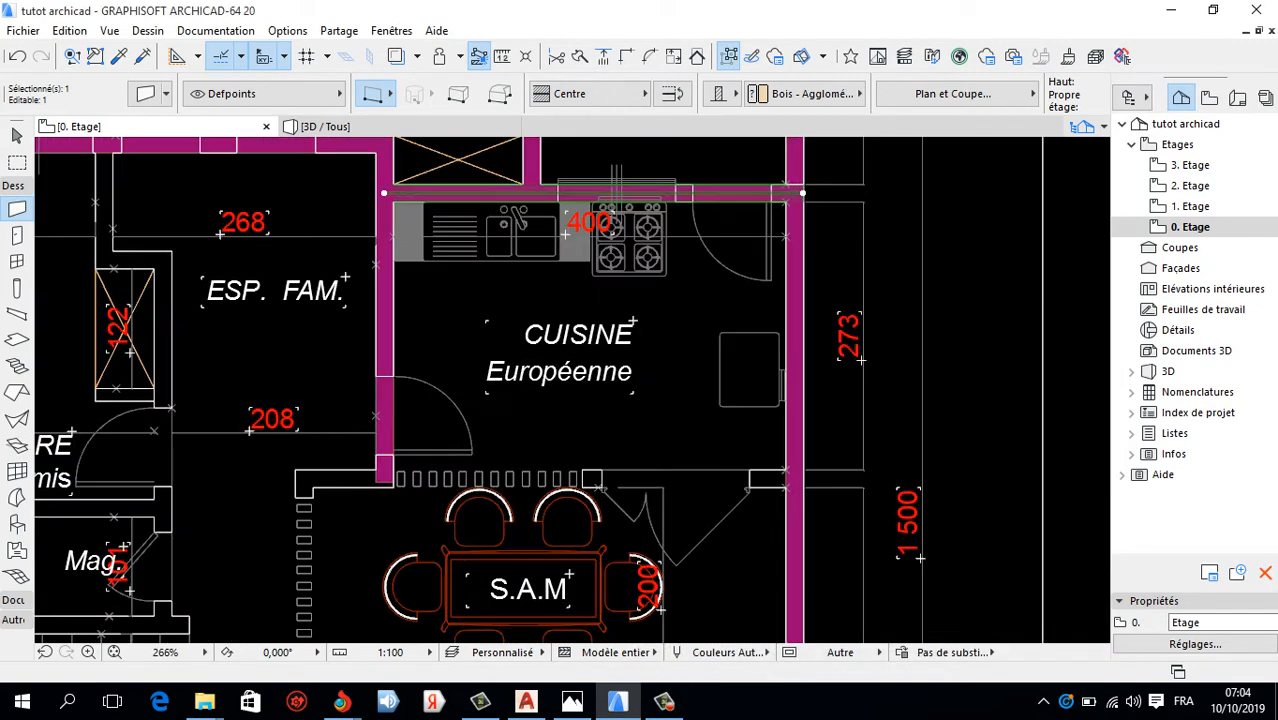
key("Escape")
Shorten the vertical wall beside the garage by about 1.936, raising its lower end to the entrance passage's door wall.
scroll(596, 411, "down", 6)
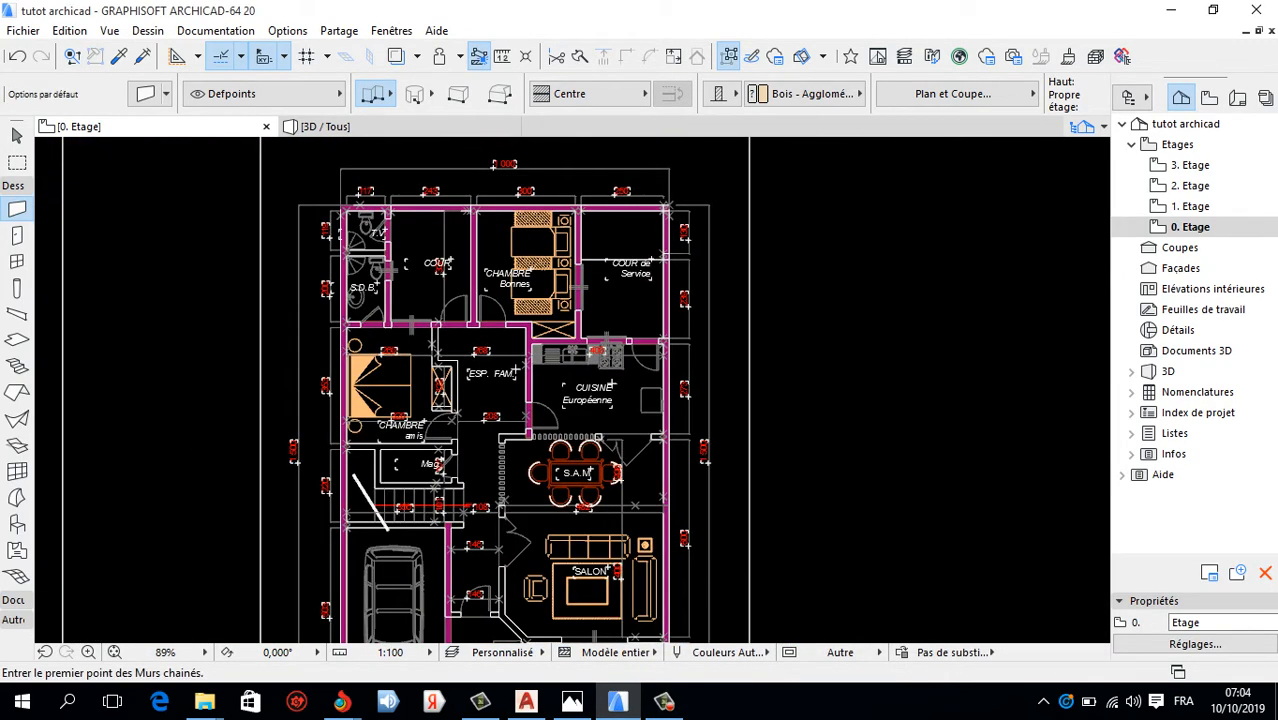
scroll(468, 577, "up", 5)
scroll(369, 396, "down", 6)
scroll(394, 541, "up", 4)
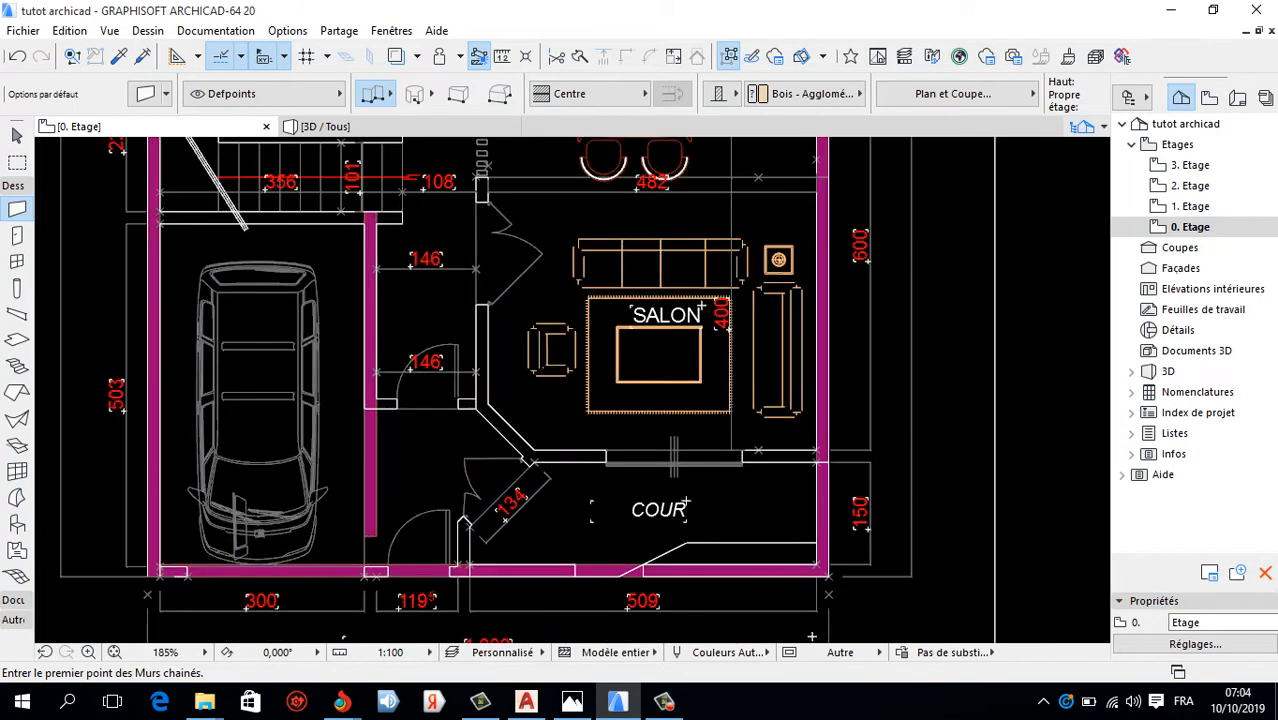
left_click(370, 375)
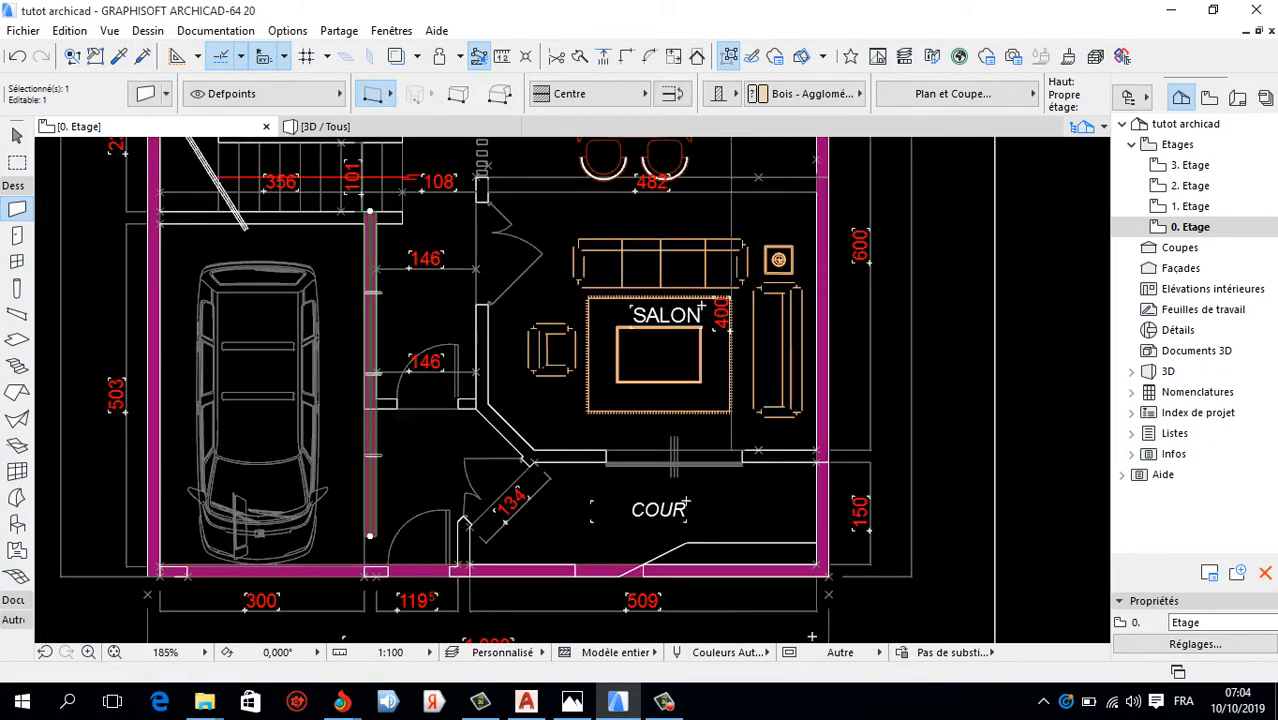
left_click(370, 536)
scroll(376, 385, "up", 4)
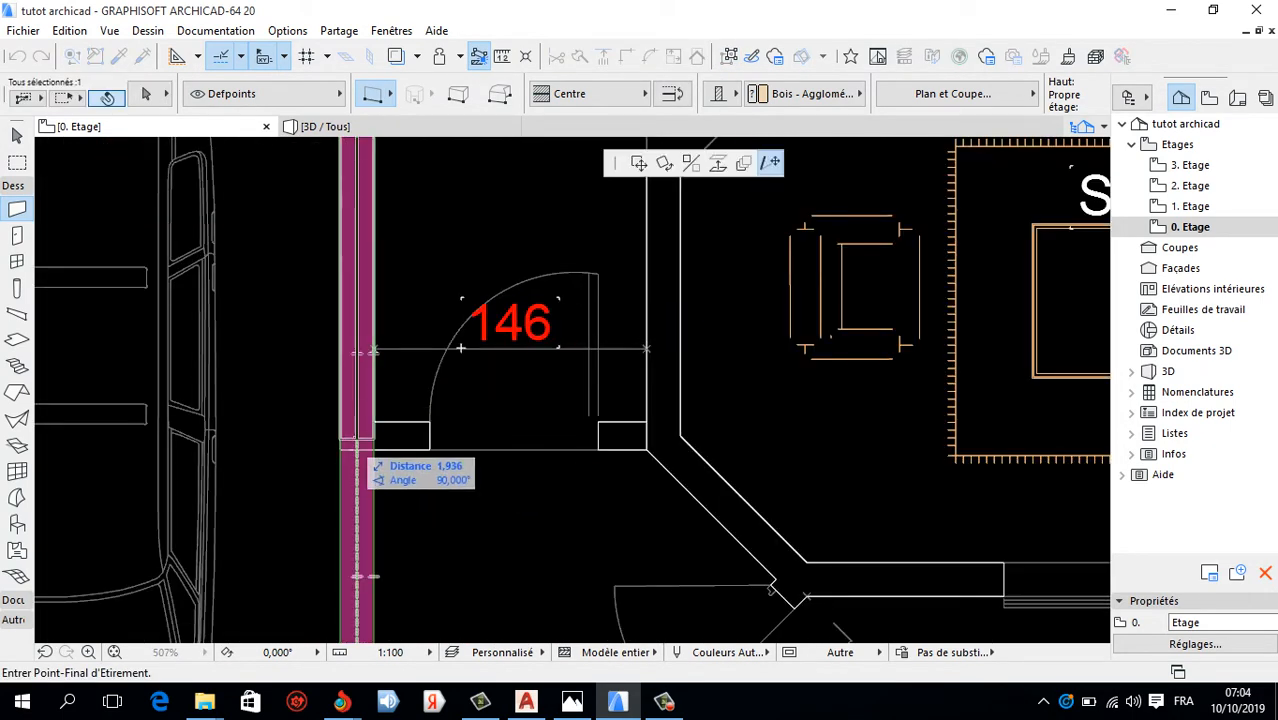
left_click(356, 437)
scroll(402, 330, "down", 3)
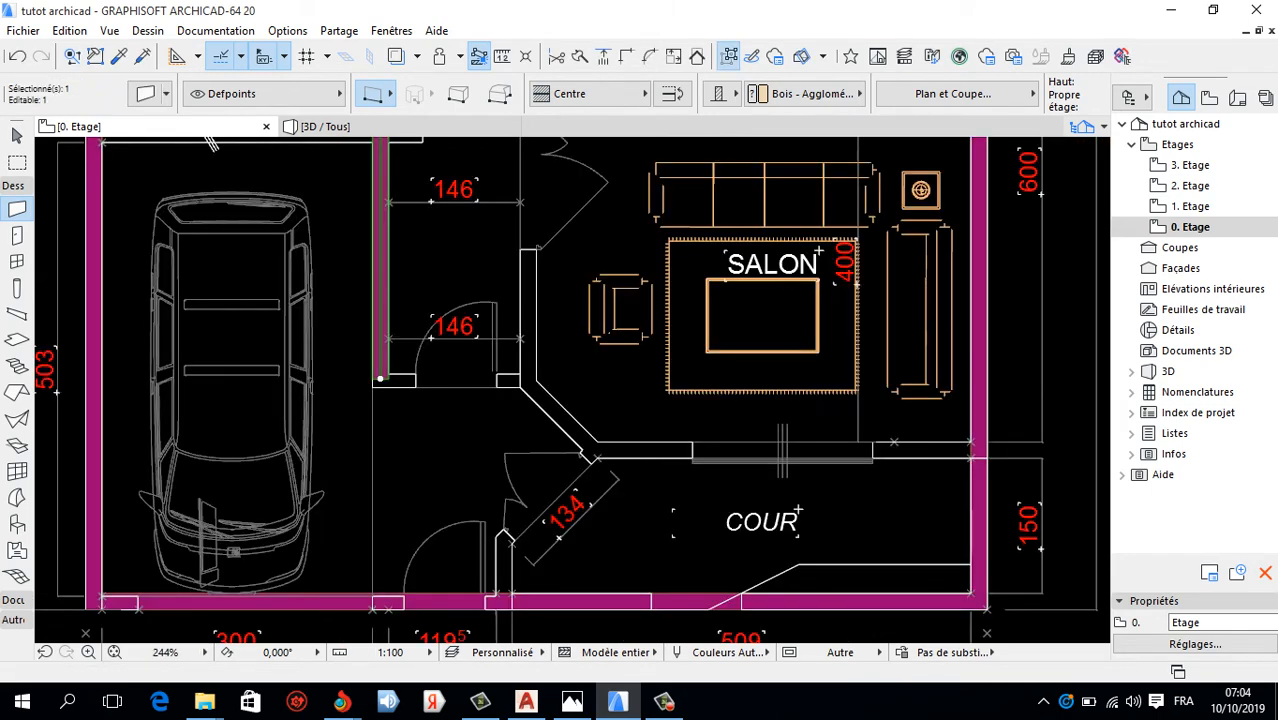
scroll(441, 503, "down", 5)
scroll(405, 352, "up", 3)
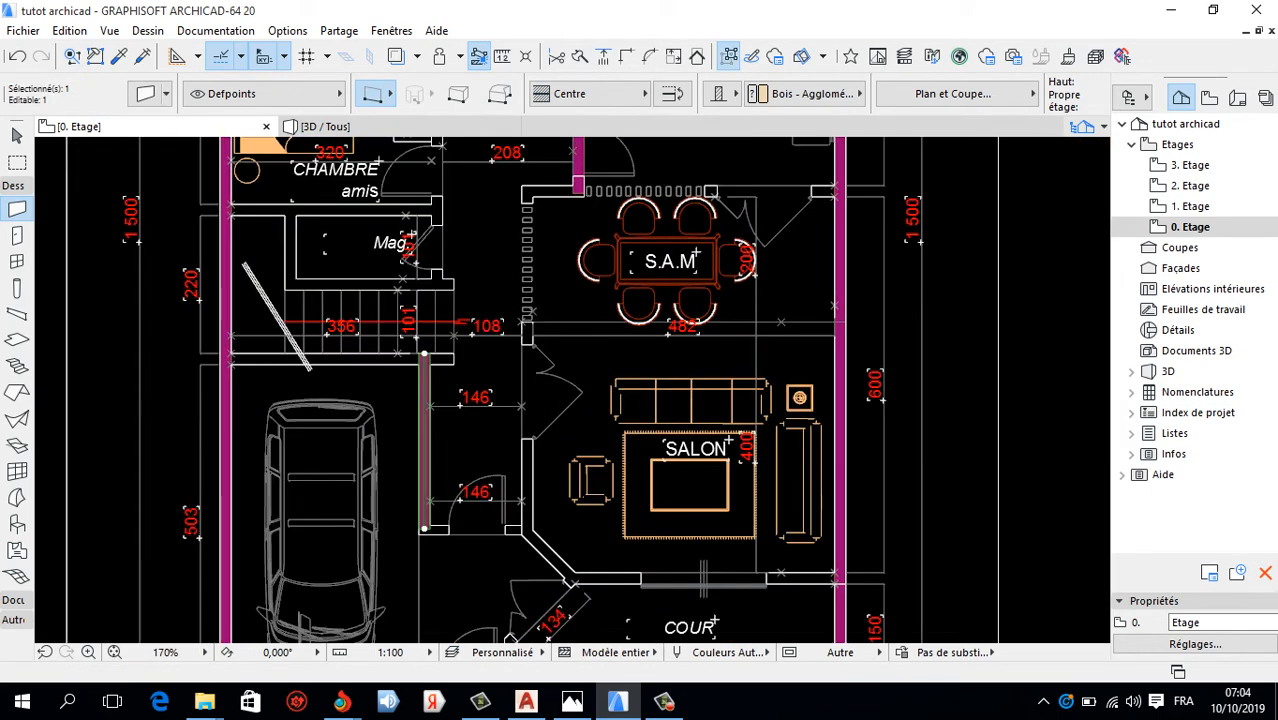
key("Escape")
Copy the horizontal wall above CHAMBRE amis and ESP. FAM. down onto the wall line between CHAMBRE amis and Mag.
scroll(470, 390, "down", 3)
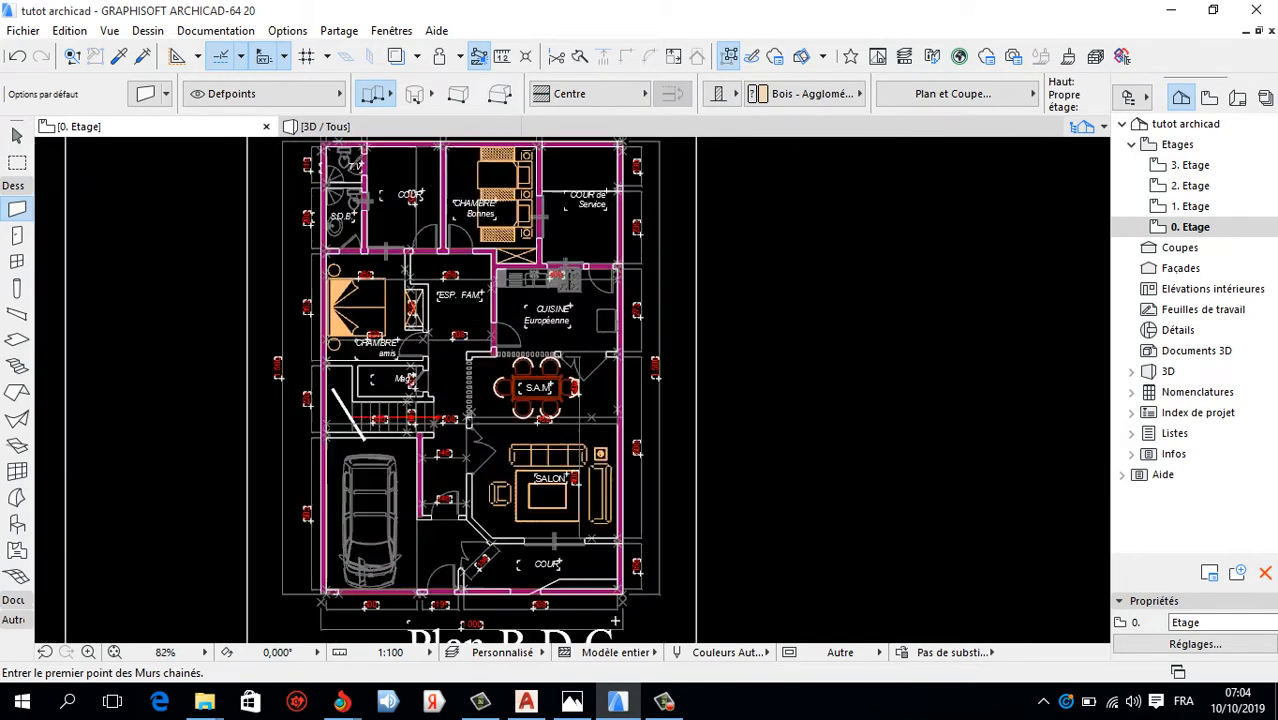
scroll(377, 243, "up", 3)
left_click(478, 262, "shift")
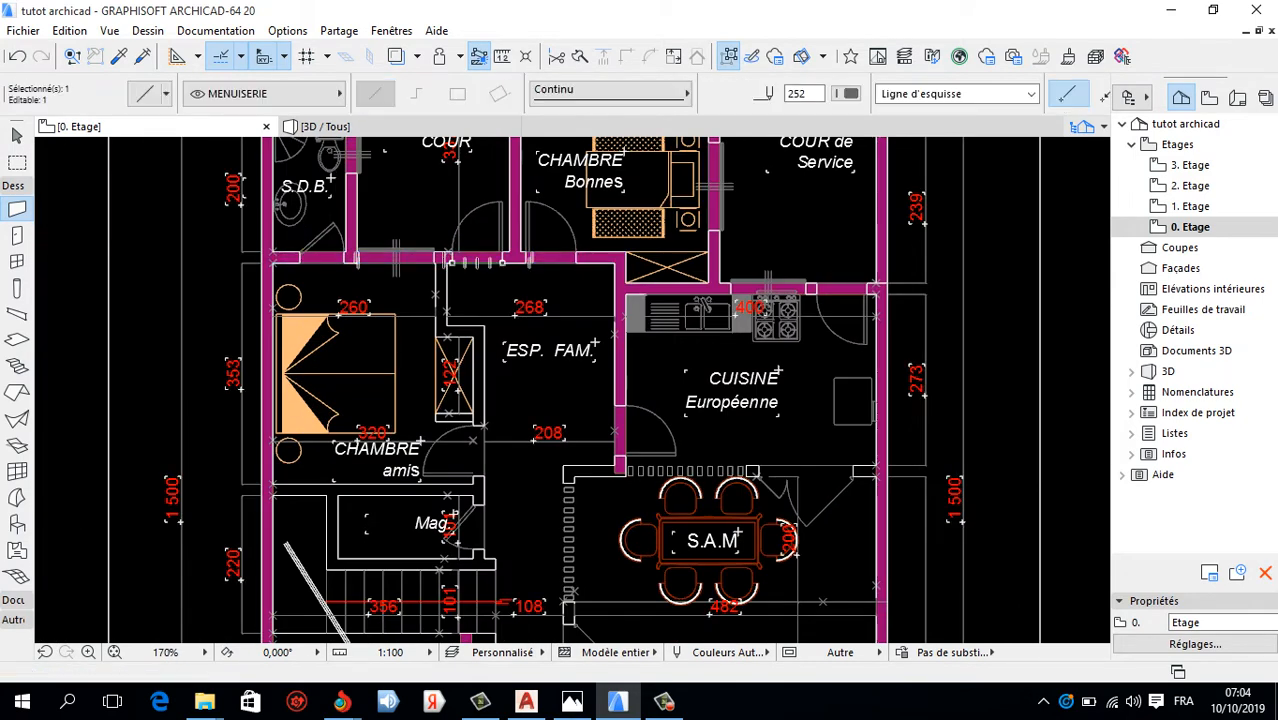
scroll(481, 259, "up", 4)
key("Escape")
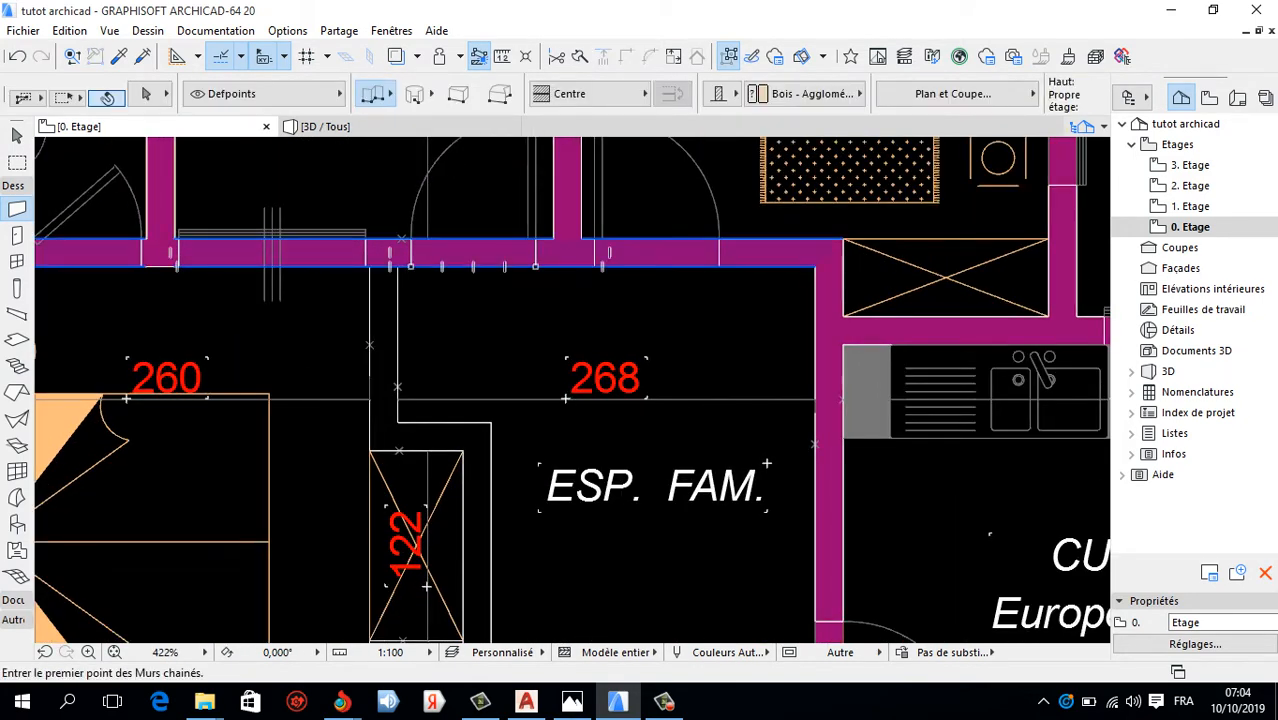
left_click(481, 255, "shift")
key("ctrl+d")
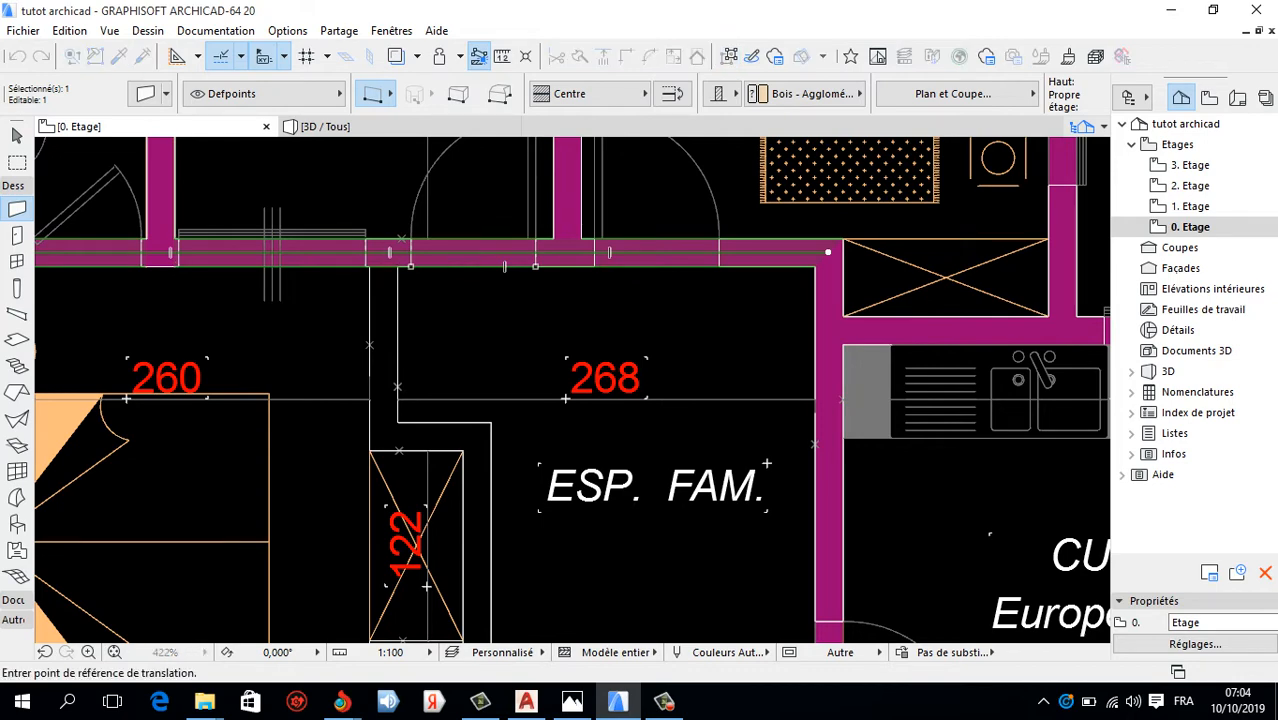
scroll(690, 250, "down", 3)
scroll(460, 300, "up", 4)
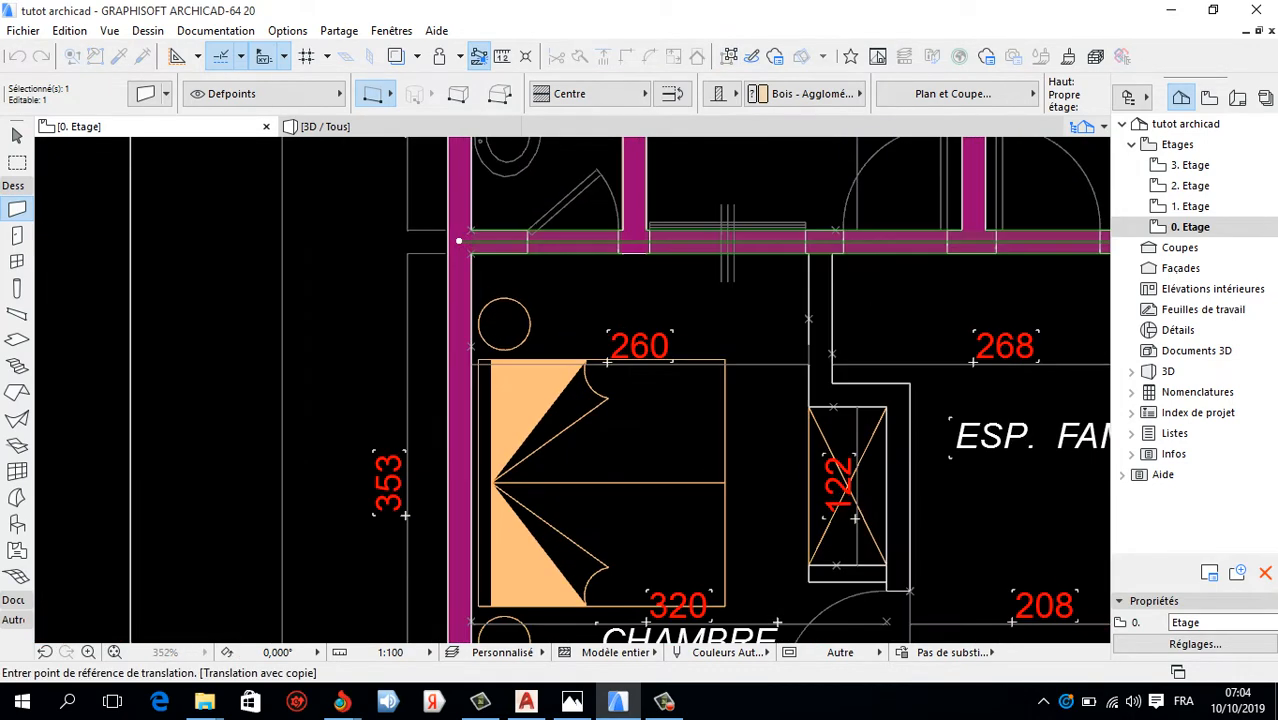
left_click(468, 245)
scroll(468, 245, "down", 5)
scroll(455, 470, "up", 6)
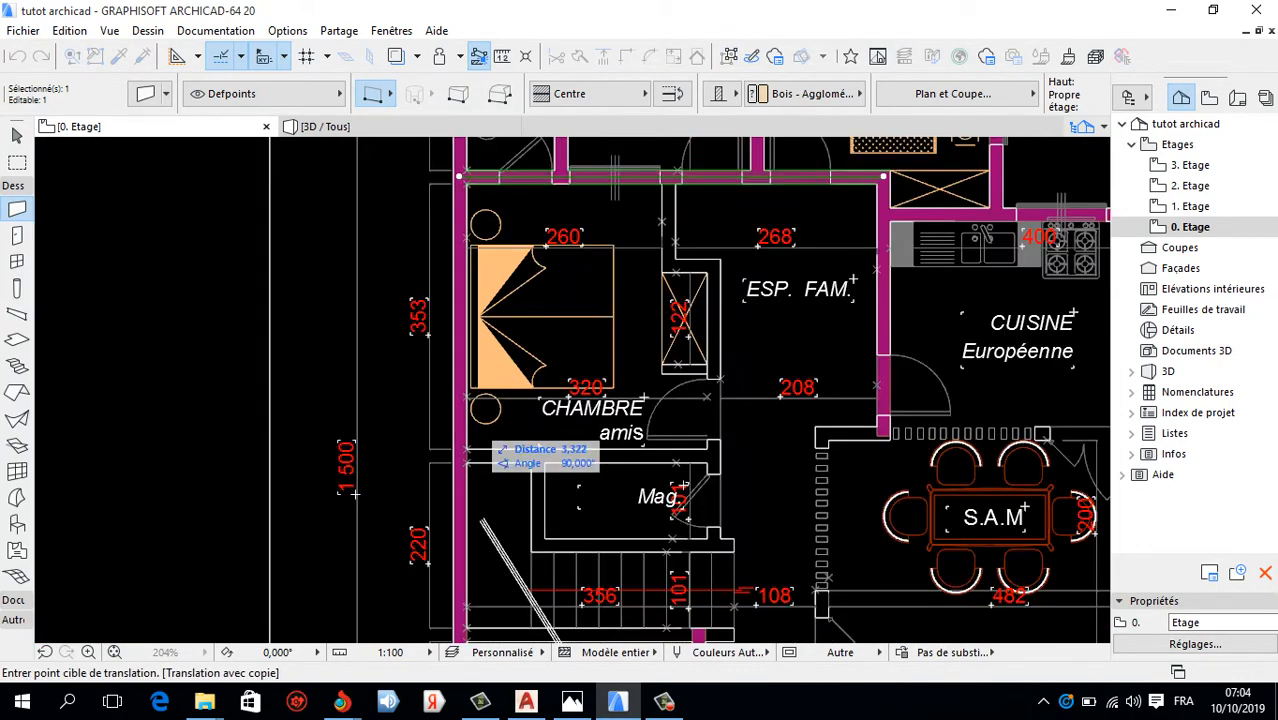
left_click(440, 434)
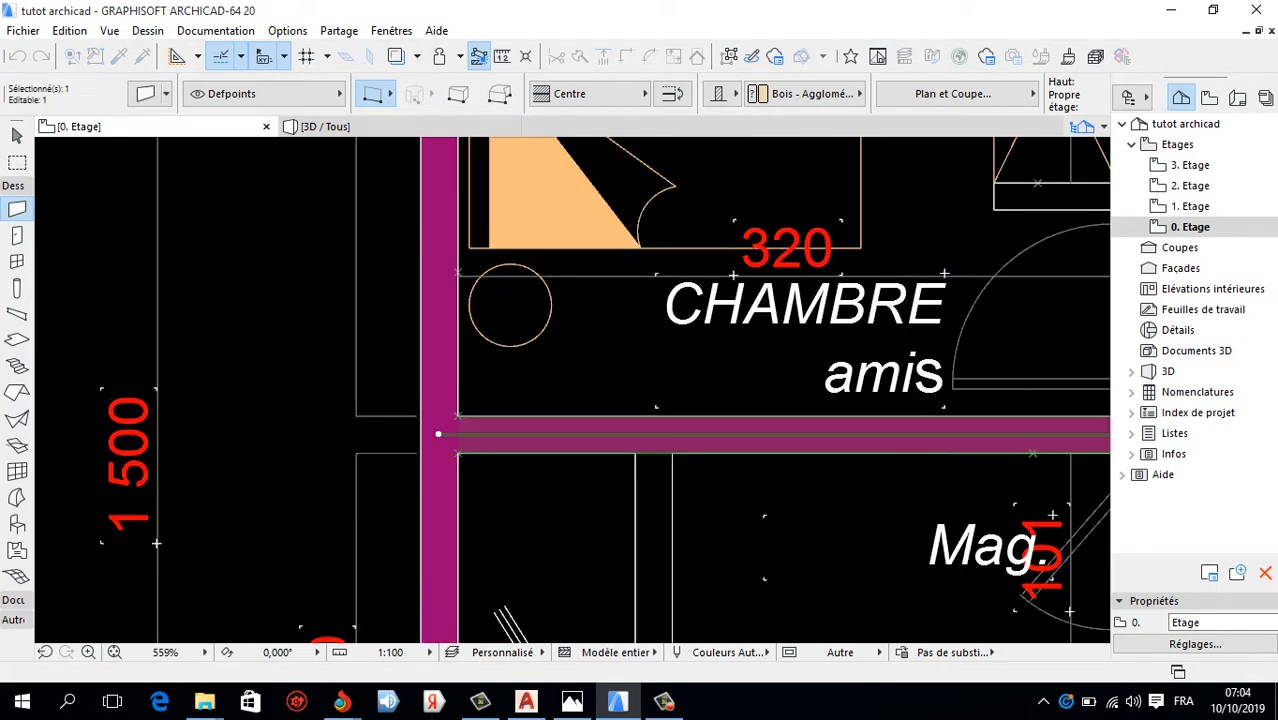
Shorten the copied wall below CHAMBRE amis by about 2.327, ending it at the vertical wall line beside Mag.
scroll(440, 434, "down", 5)
scroll(730, 401, "up", 2)
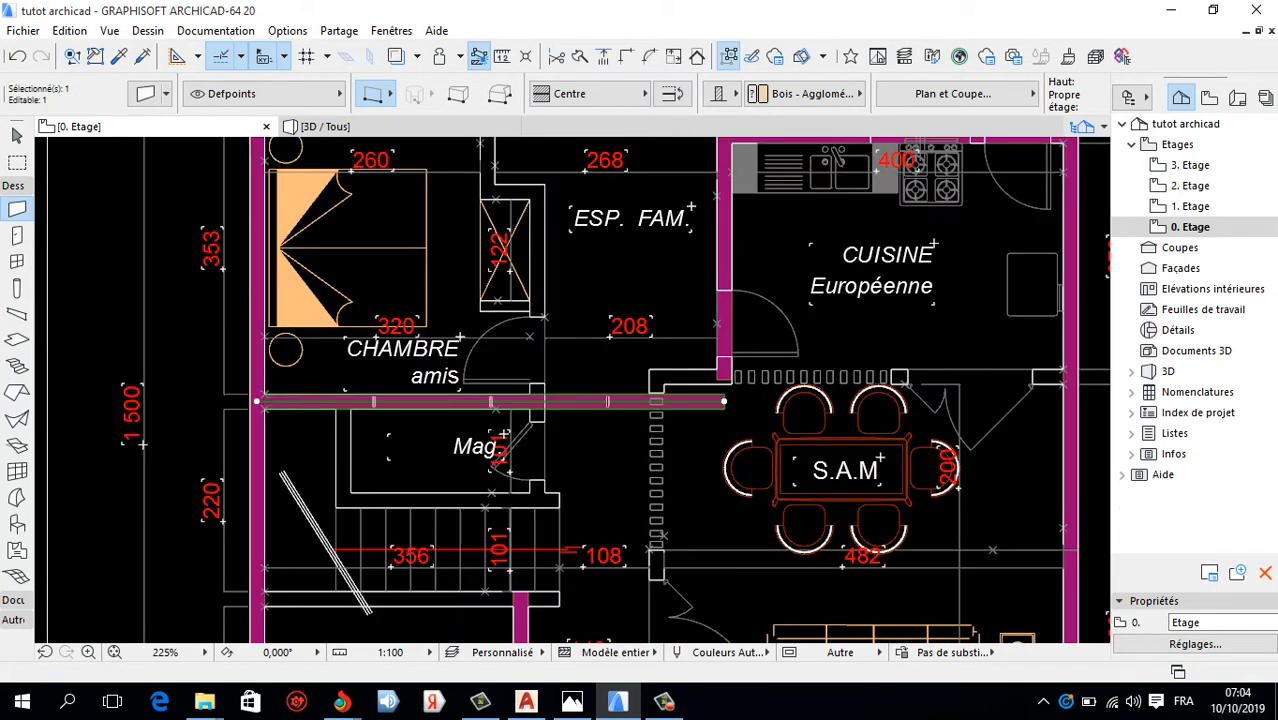
left_click(724, 401)
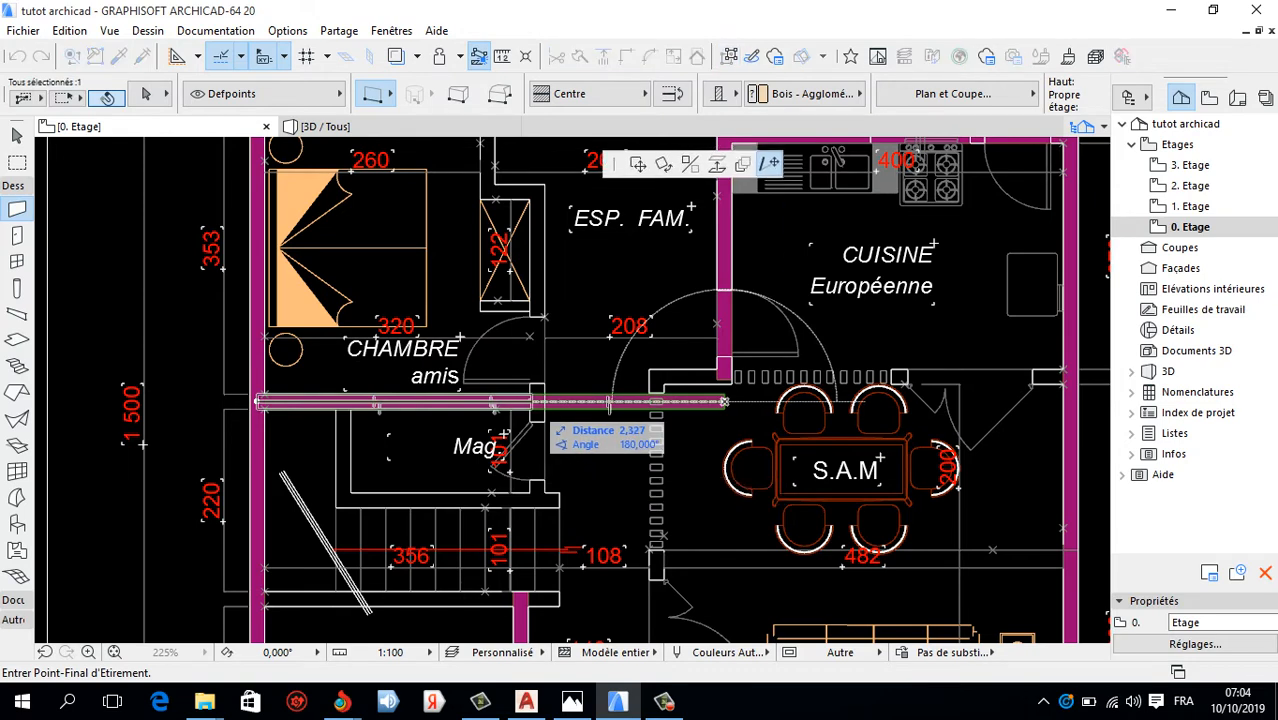
left_click(535, 402)
scroll(425, 370, "down", 4)
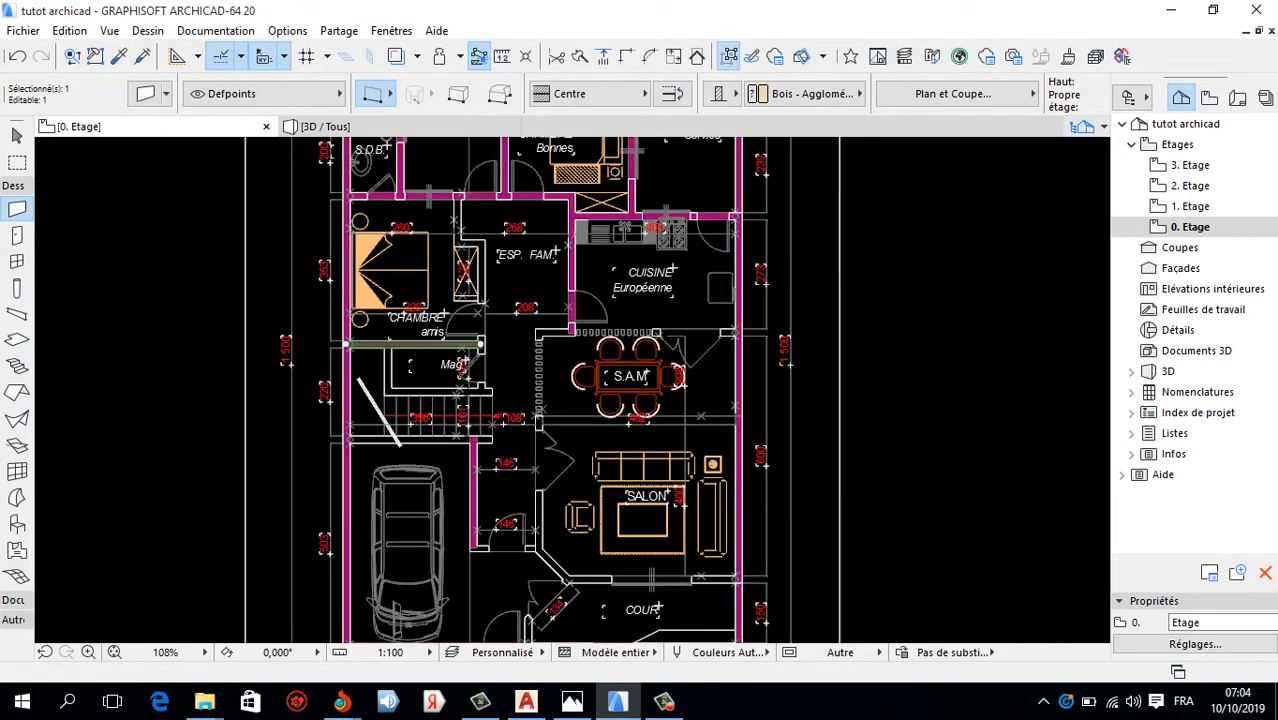
key("Escape")
Select the vertical wall between ESP. FAM. and CUISINE Européenne.
scroll(582, 289, "up", 5)
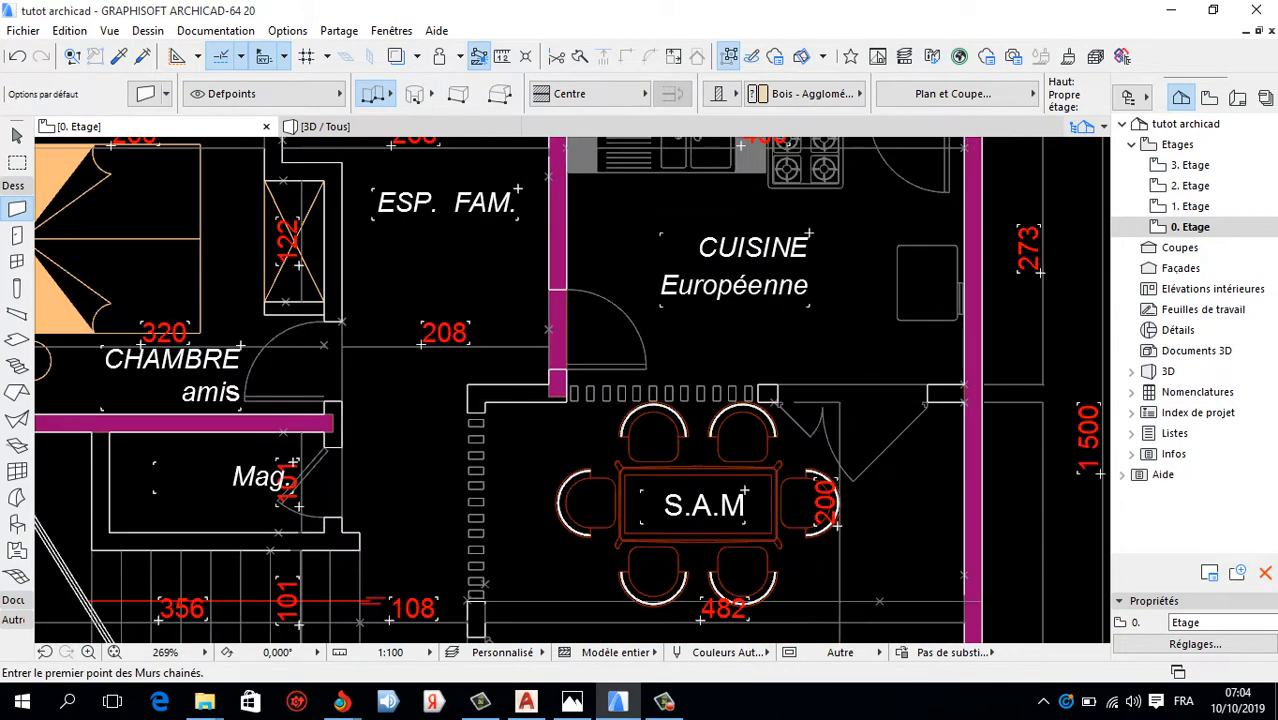
left_click(558, 335, "shift")
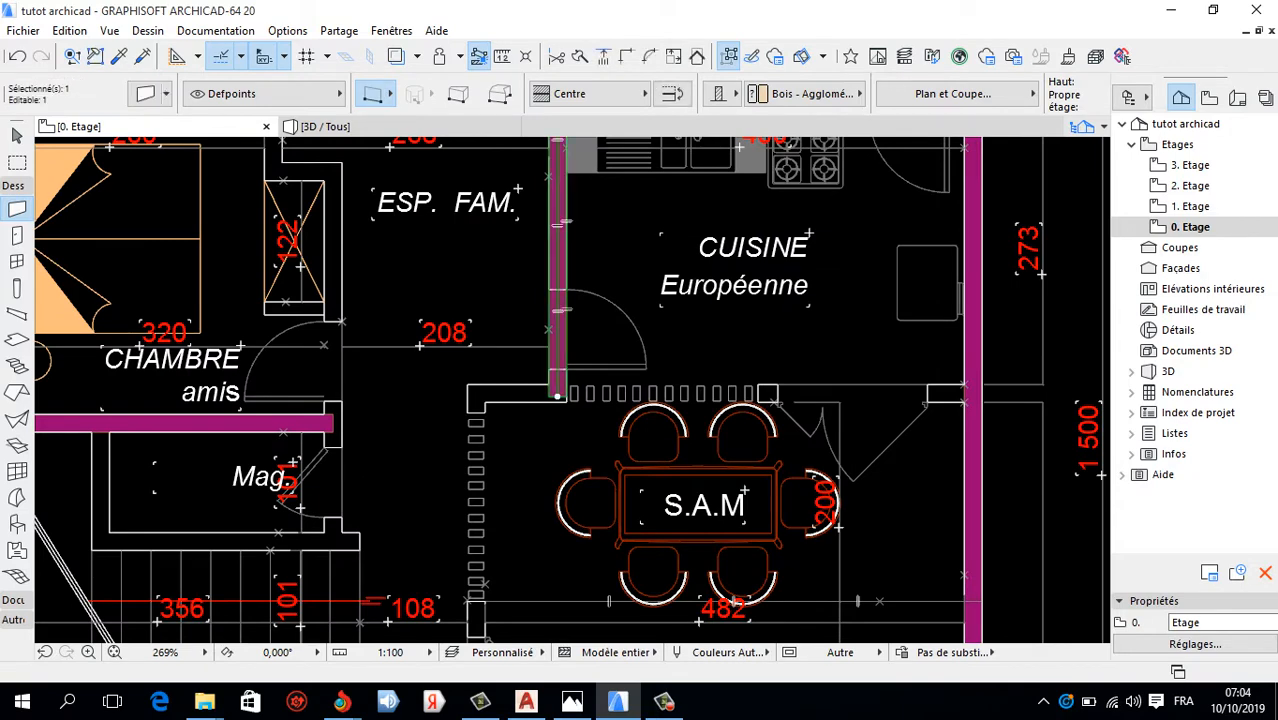
right_click(760, 219)
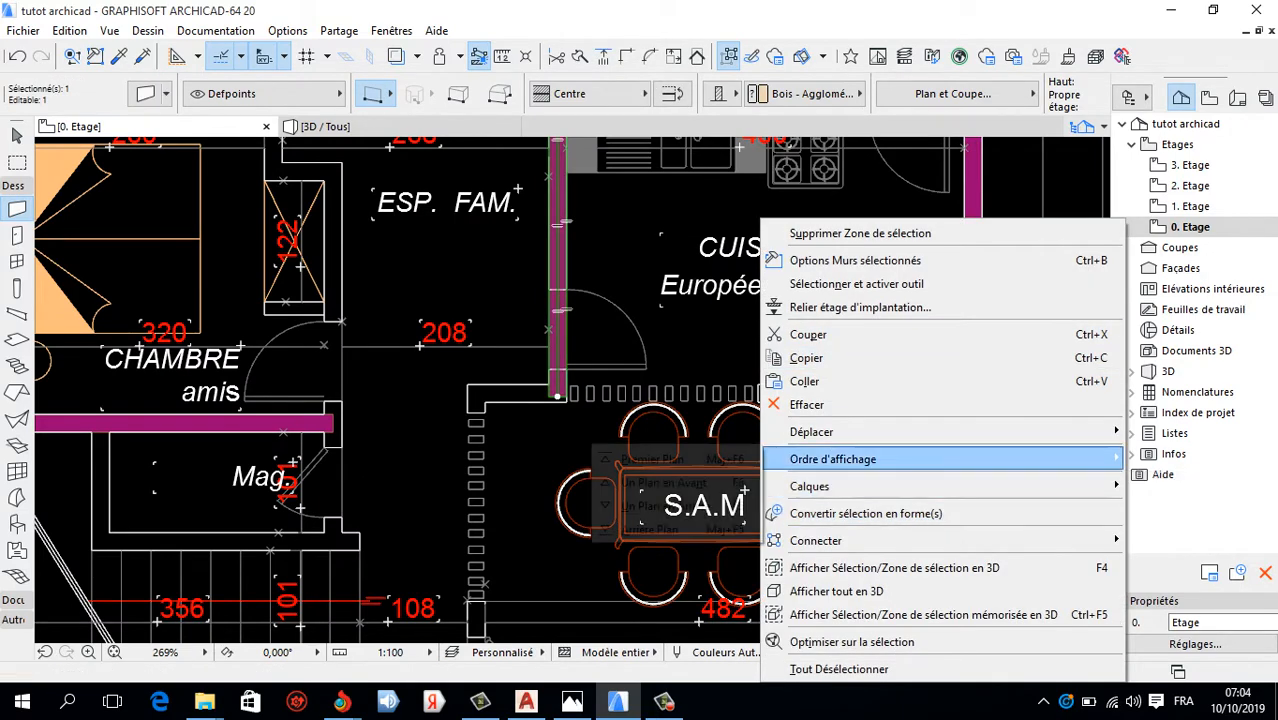
mouse_move(900, 431)
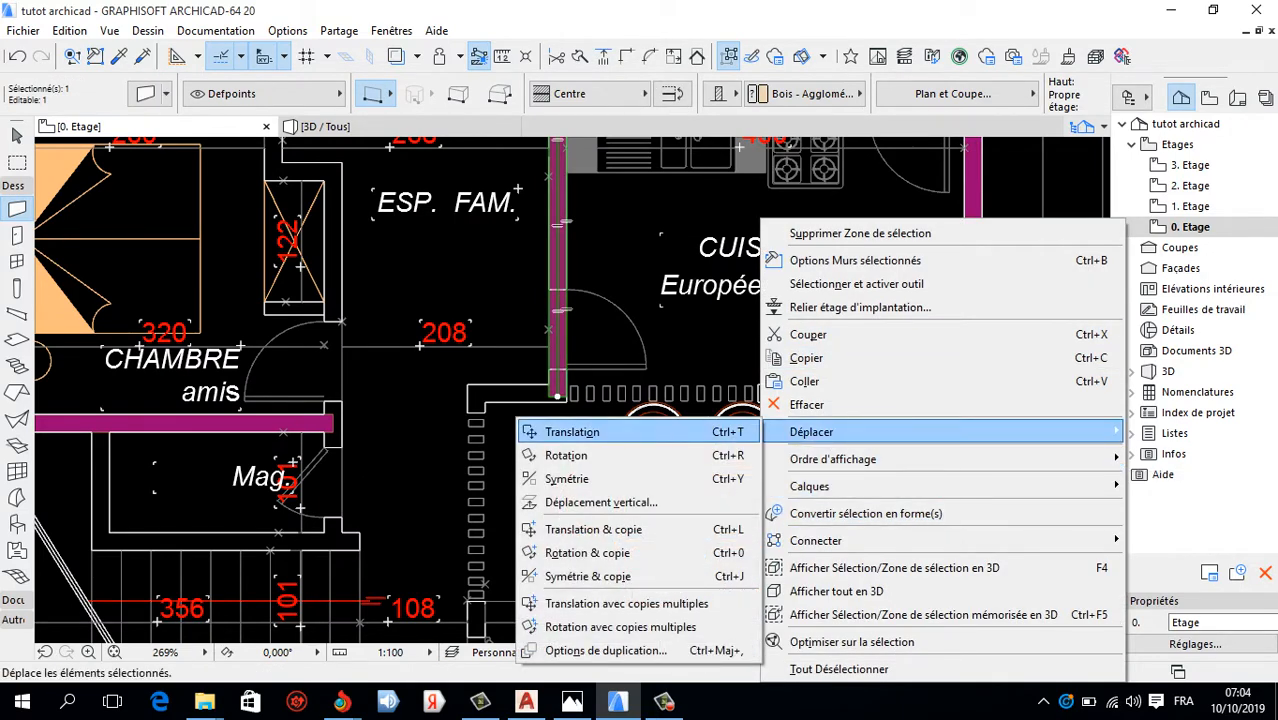
left_click(572, 431)
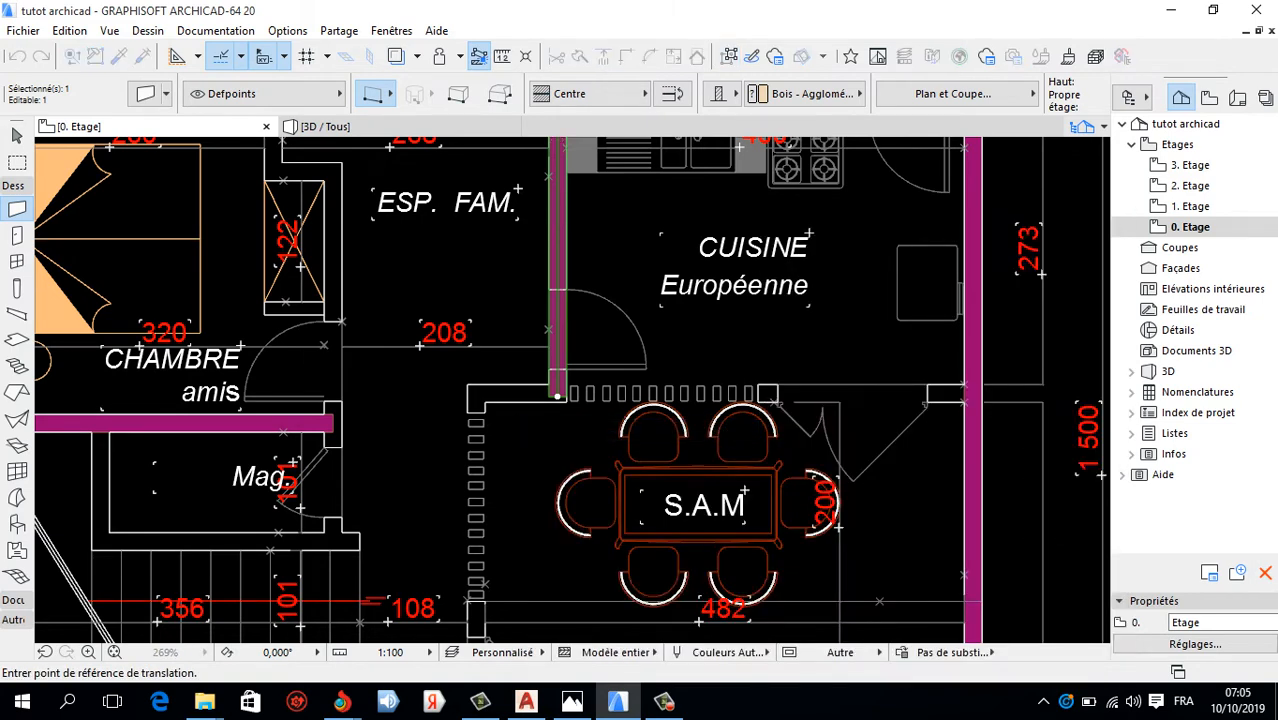
key("Escape")
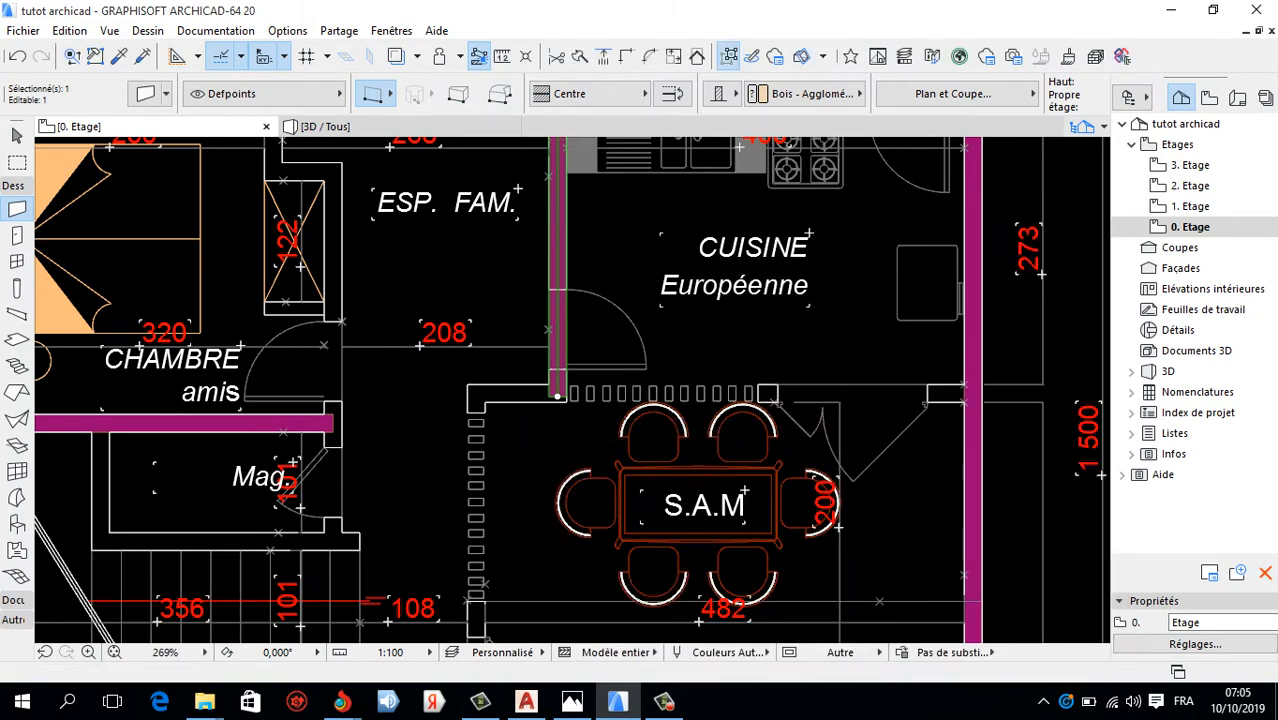
Copy the vertical wall between ESP. FAM. and CUISINE Européenne onto the wall line between CHAMBRE amis and ESP. FAM., ending beside Mag.'s door.
right_click(855, 217)
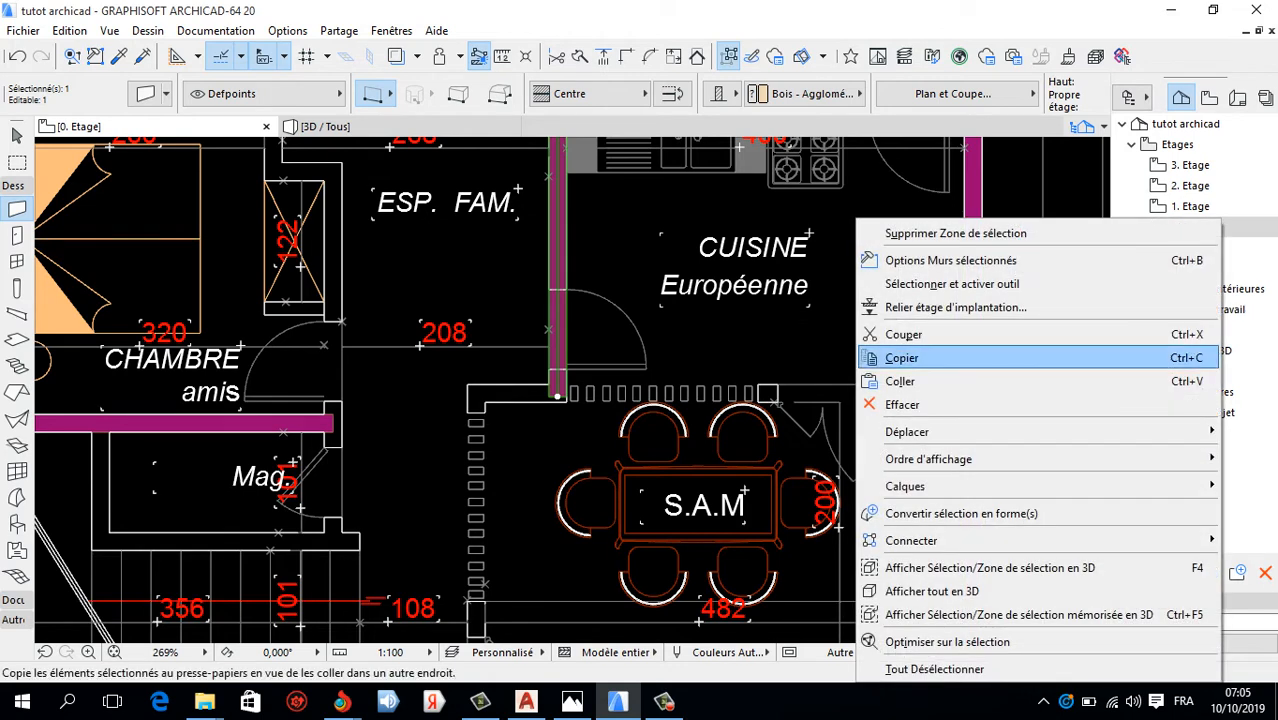
mouse_move(930, 431)
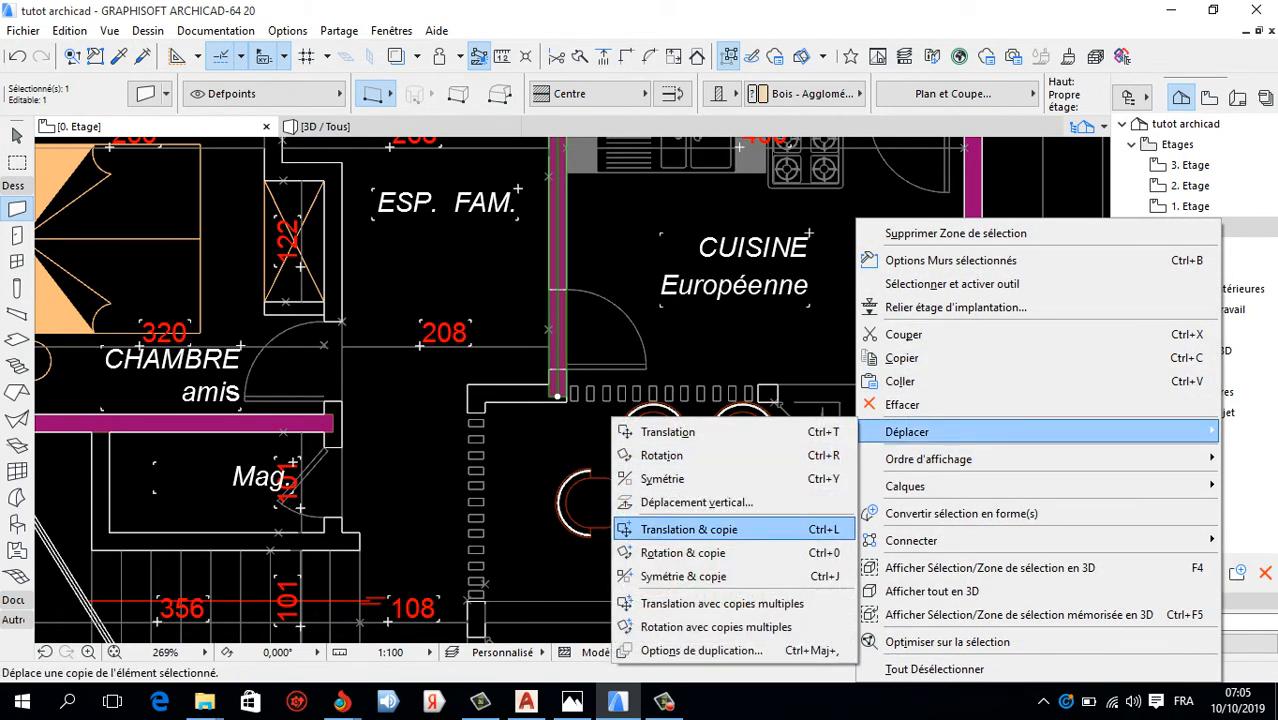
left_click(689, 529)
scroll(529, 406, "up", 2)
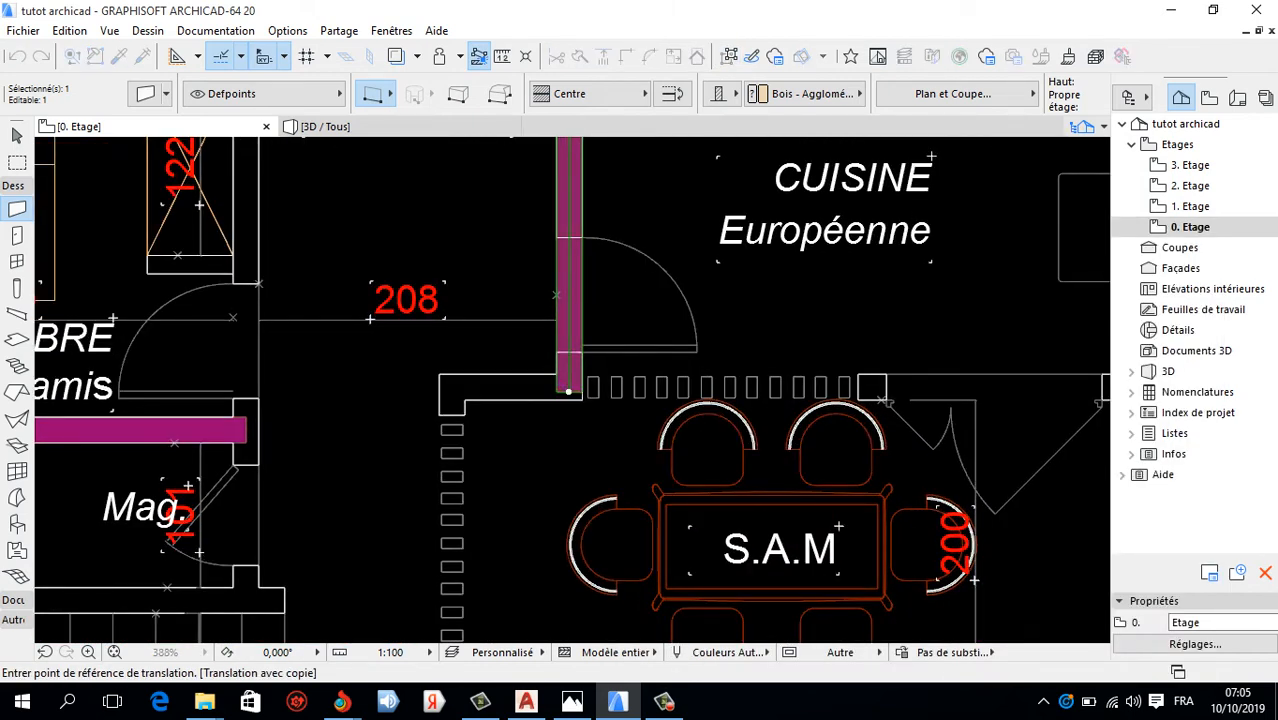
left_click(568, 391)
scroll(568, 391, "up", 3)
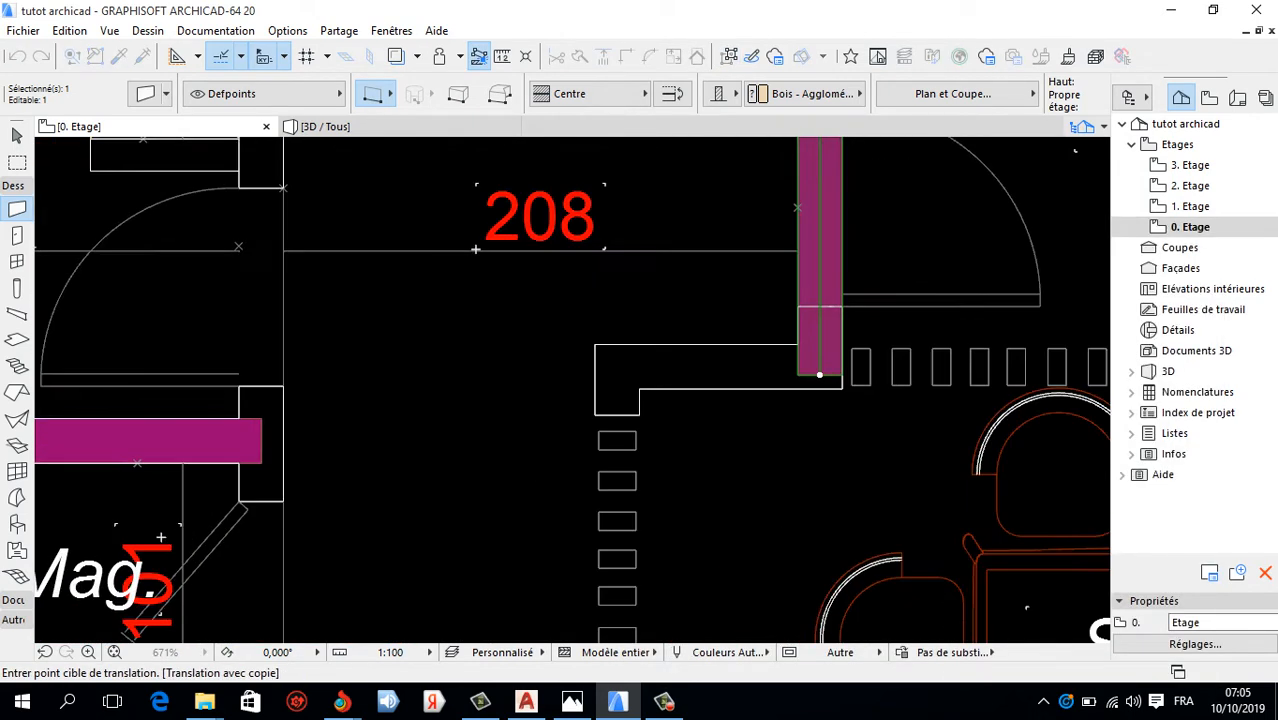
scroll(243, 500, "up", 7)
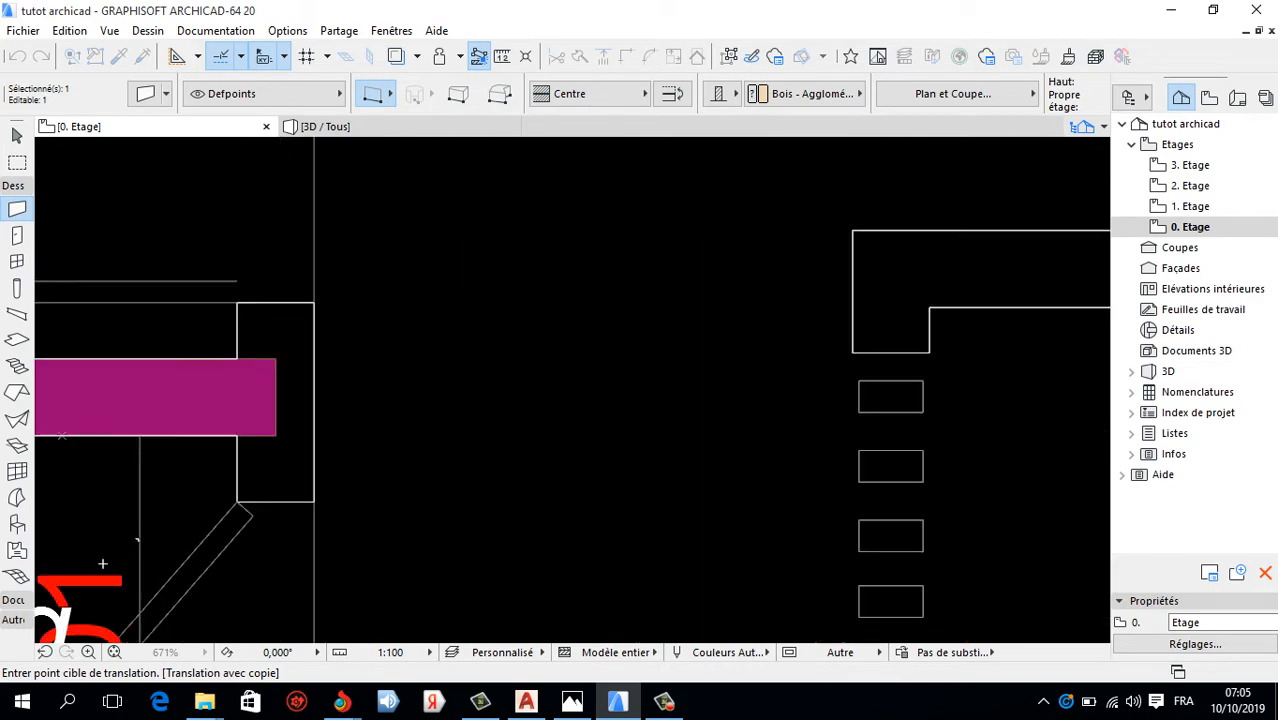
left_click(231, 502)
Shorten the copied wall's upper end by about 0.725, ending it near the top of the closet beside ESP. FAM.
scroll(300, 448, "down", 18)
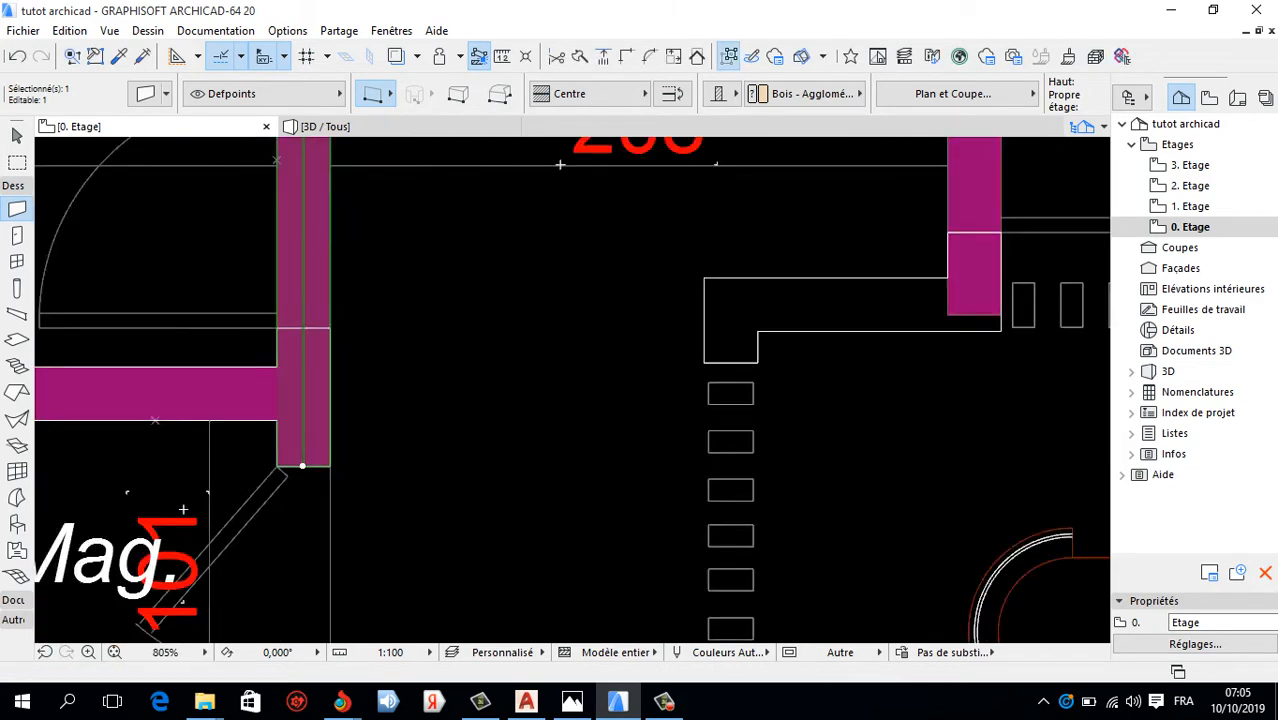
scroll(320, 373, "up", 5)
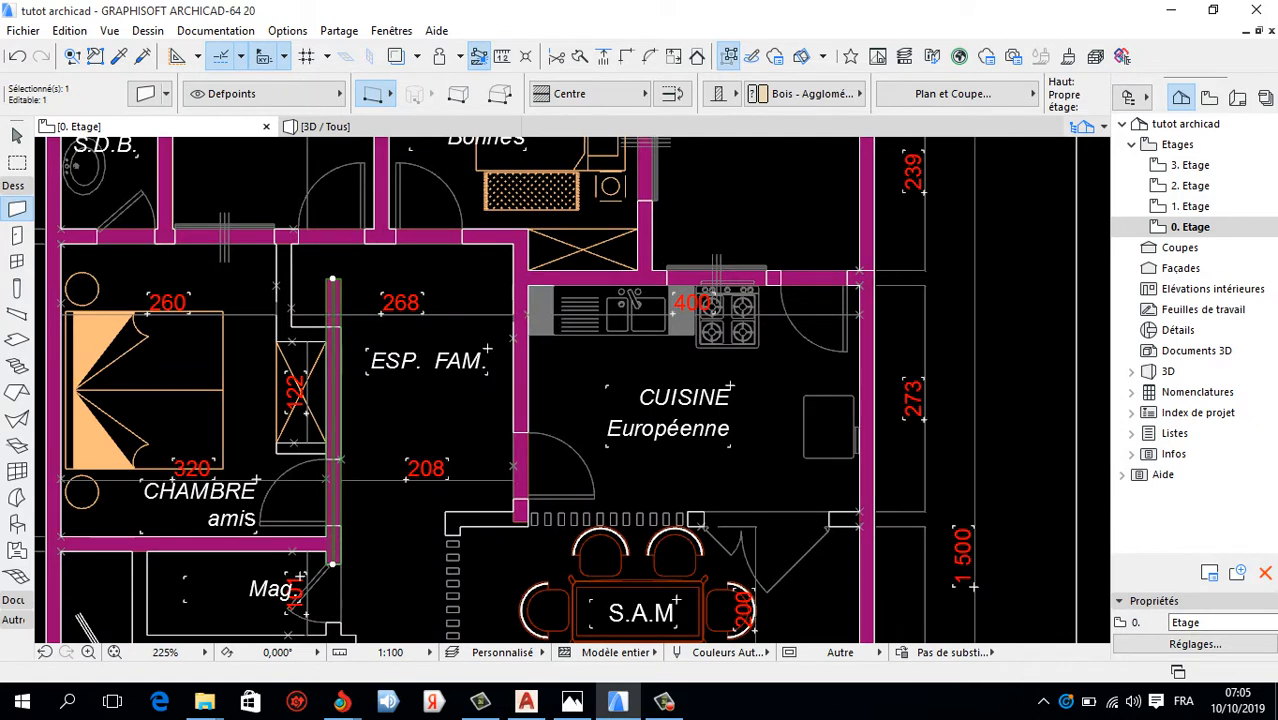
left_click(333, 279)
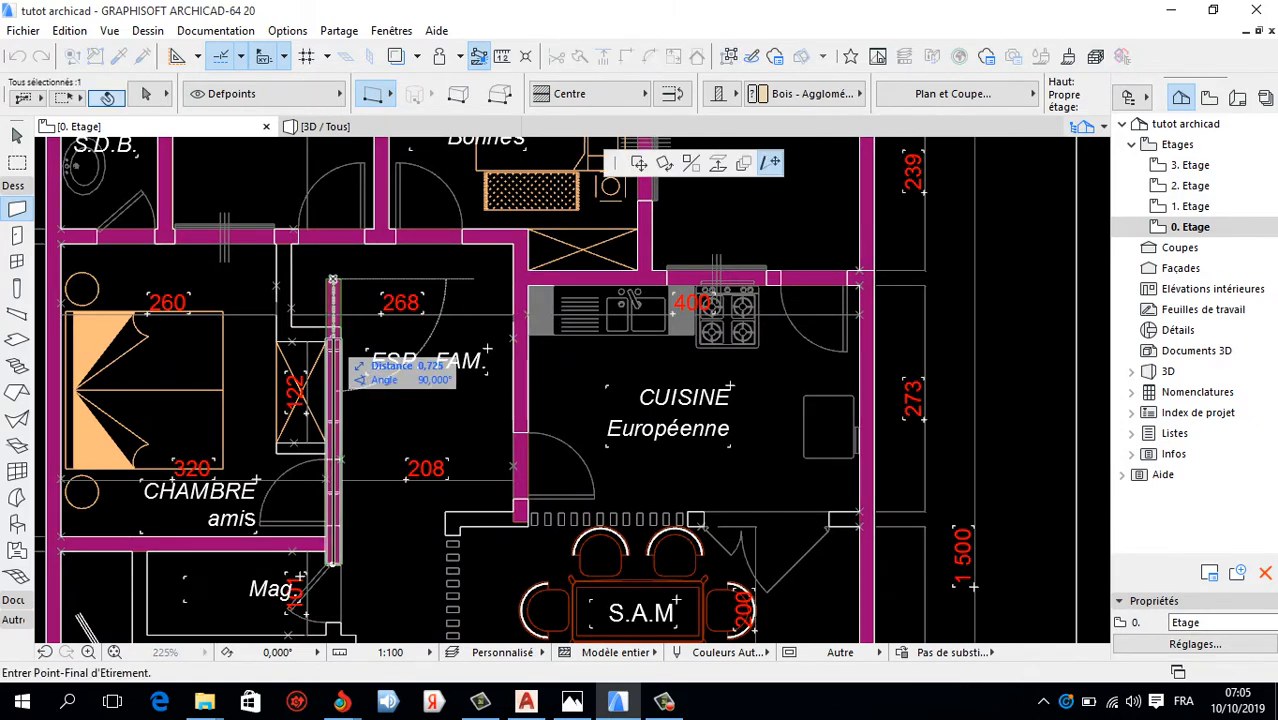
left_click(333, 337)
key("Escape")
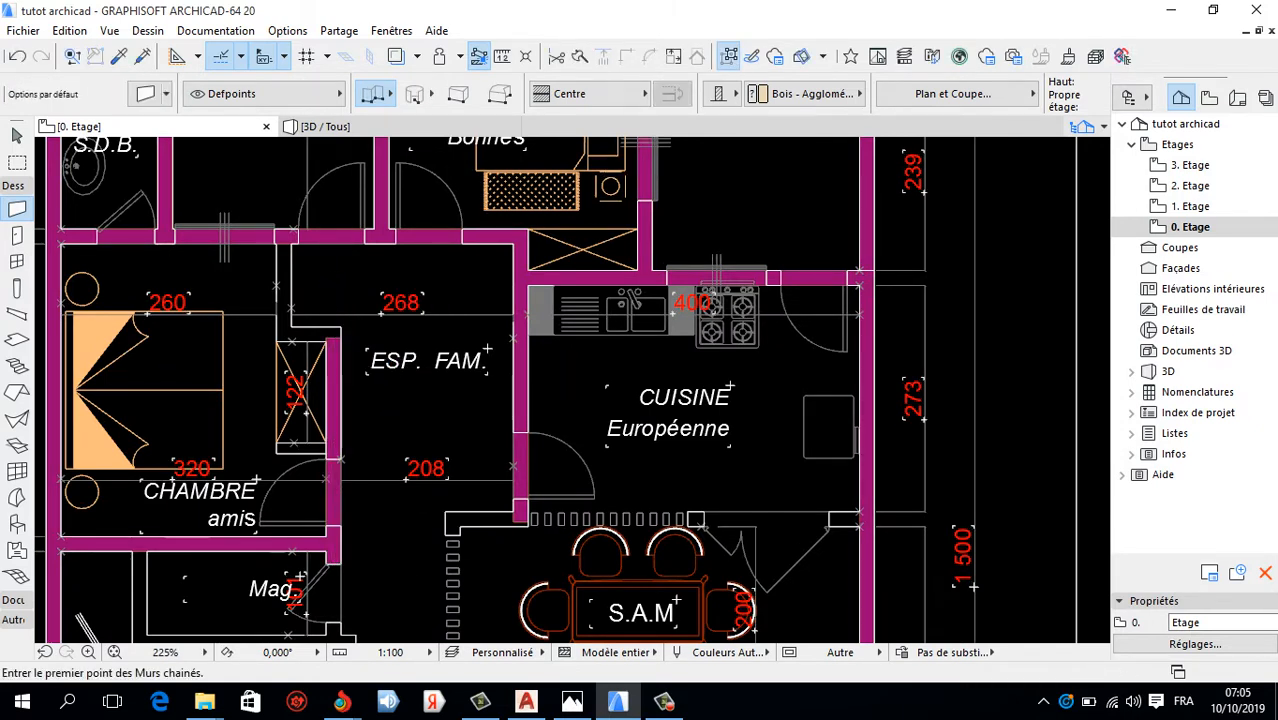
Copy the shortened wall beside ESP. FAM. onto the vertical wall line above the closet, starting at the horizontal wall above CHAMBRE amis.
key("shift")
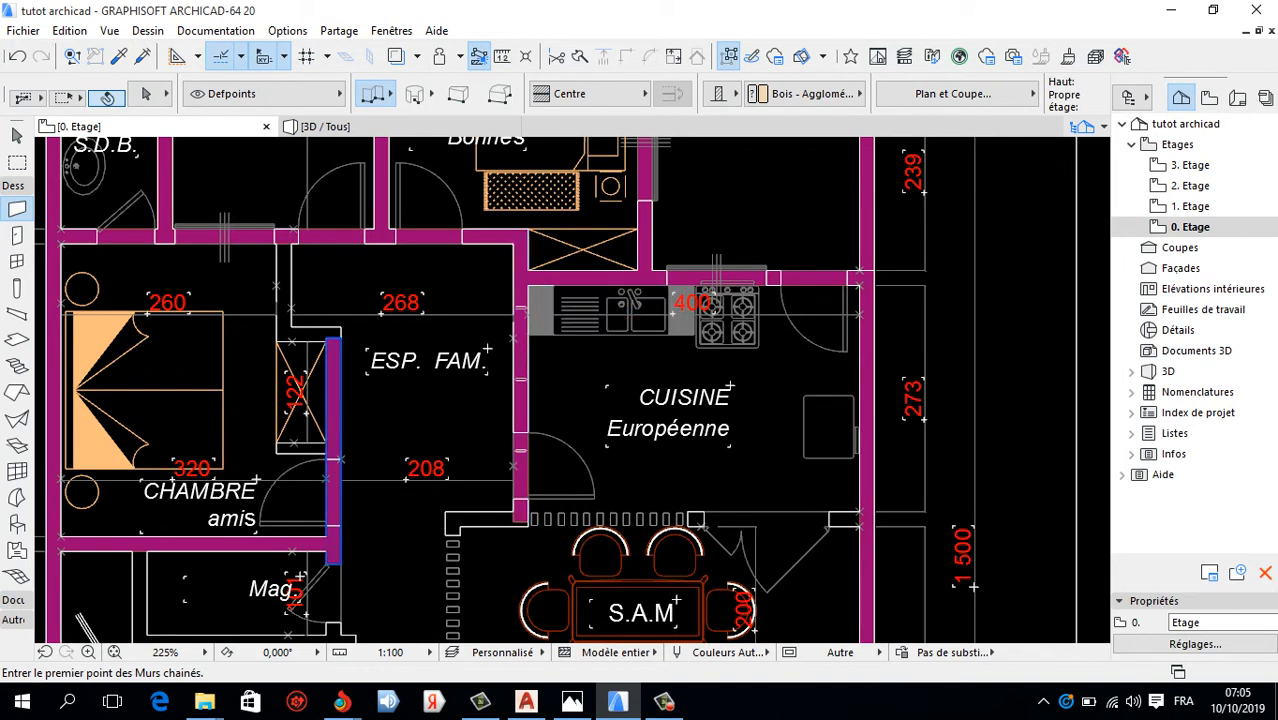
left_click(333, 460, "shift")
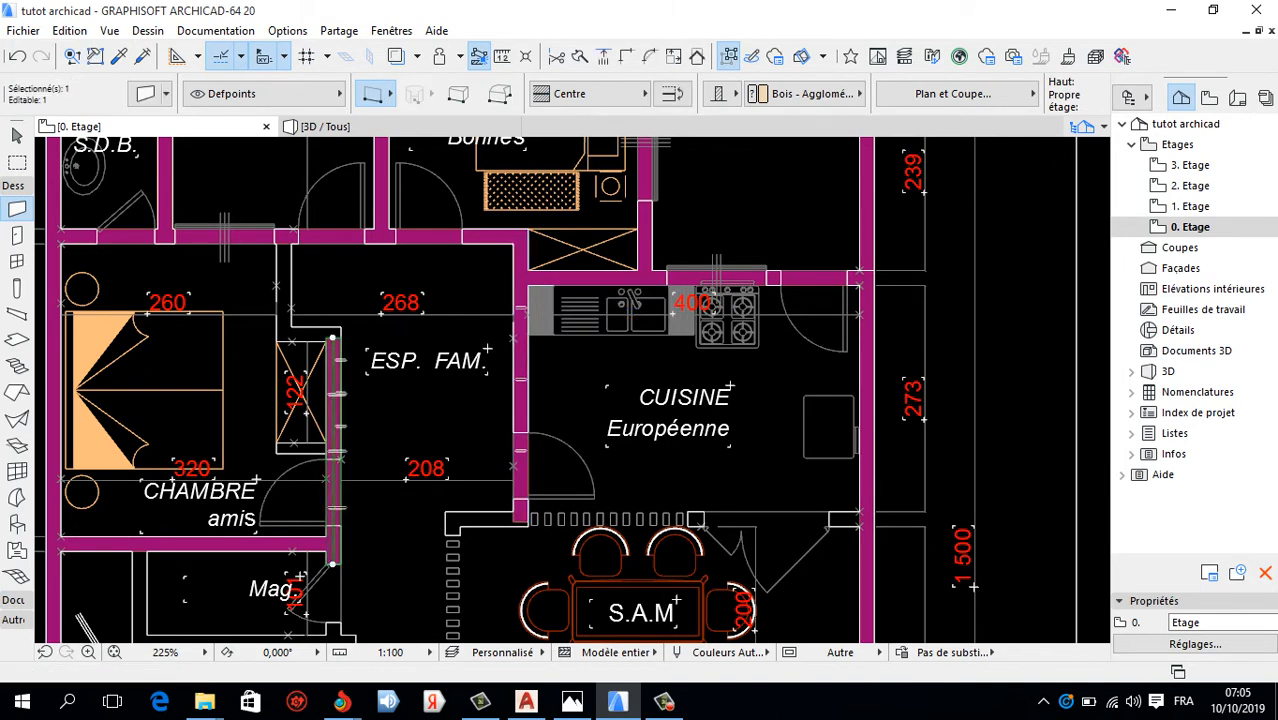
key("ctrl+d")
scroll(356, 336, "up", 2)
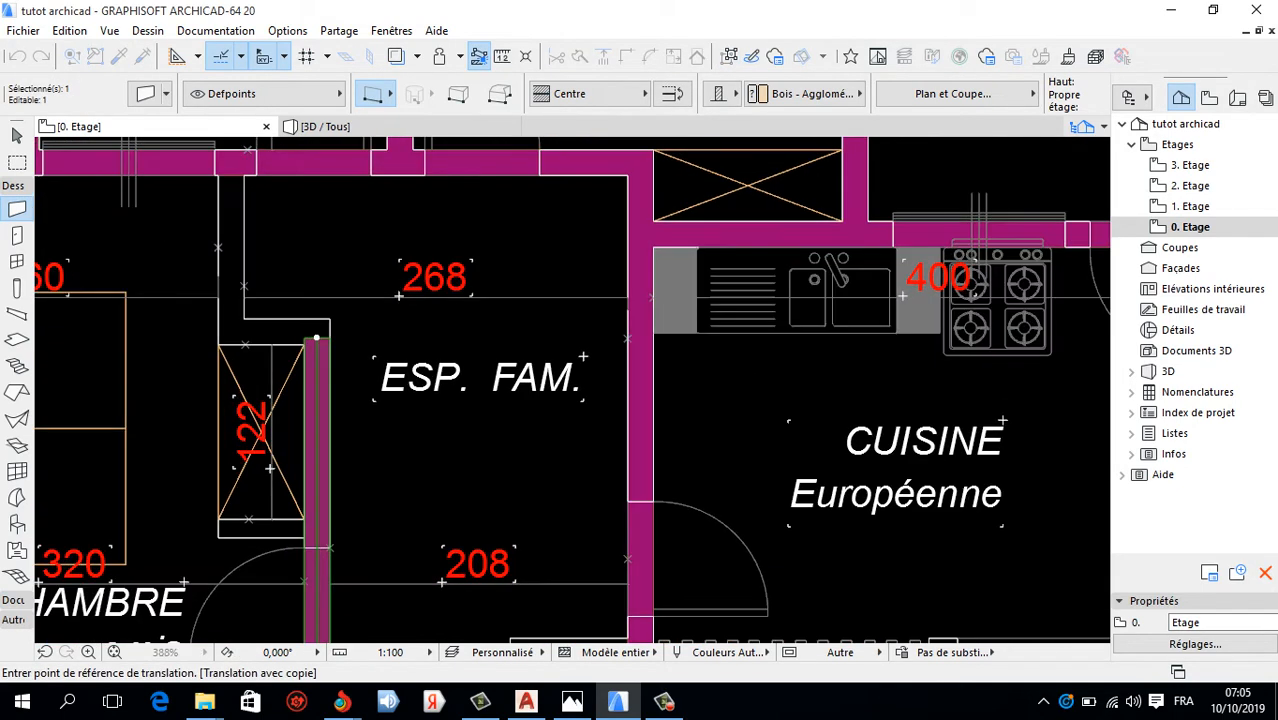
left_click(317, 338)
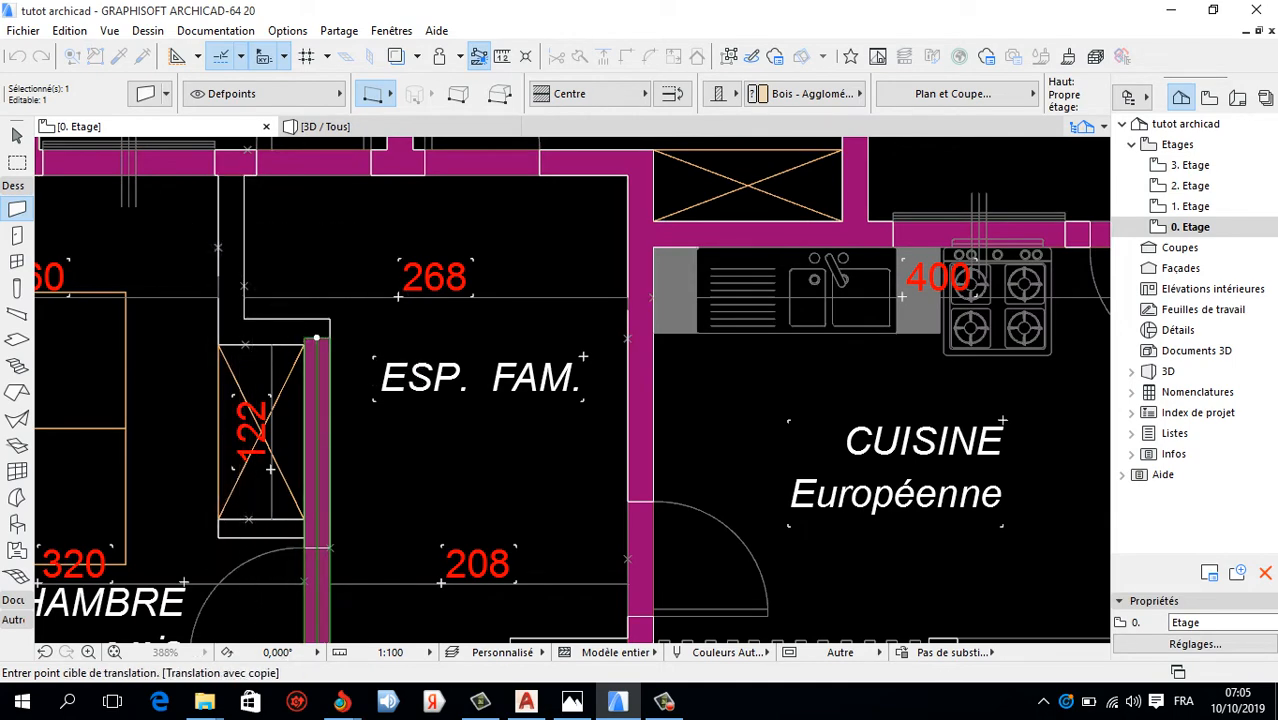
scroll(225, 170, "up", 1)
left_click(233, 175)
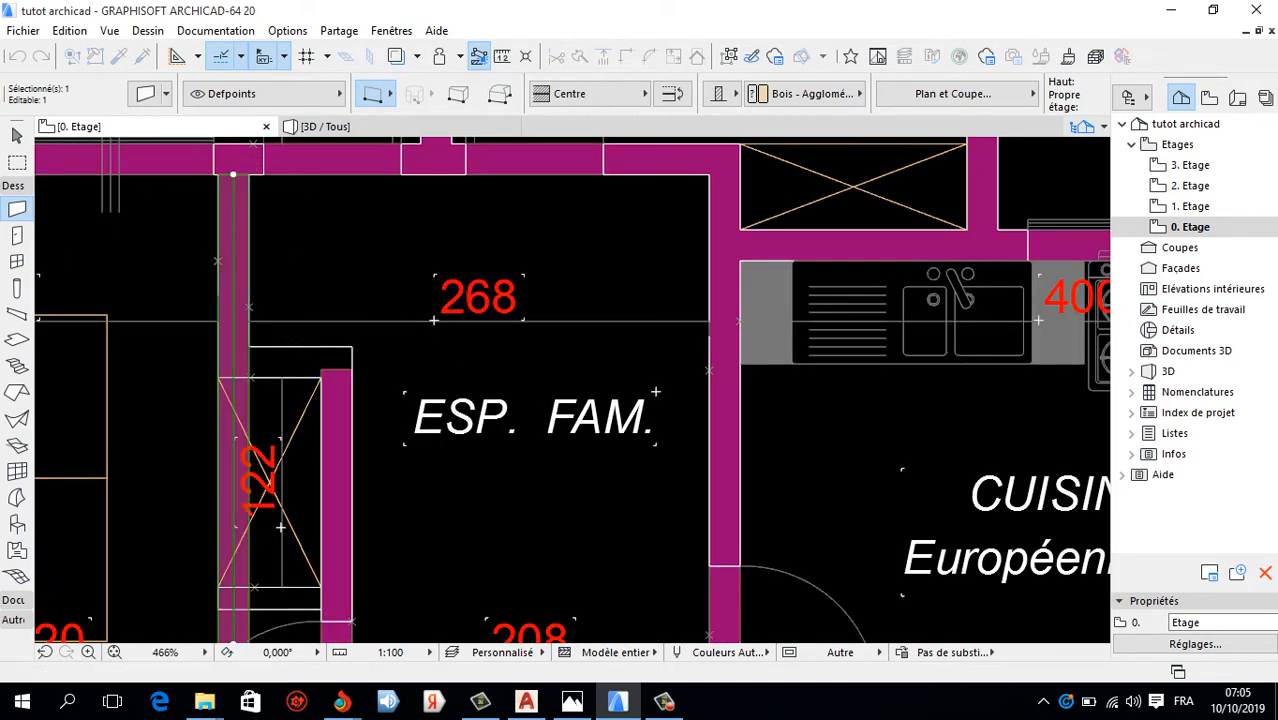
Extend the new copy's upper end to the centre line of the horizontal wall and shorten its lower end to just above the closet.
left_click(233, 175)
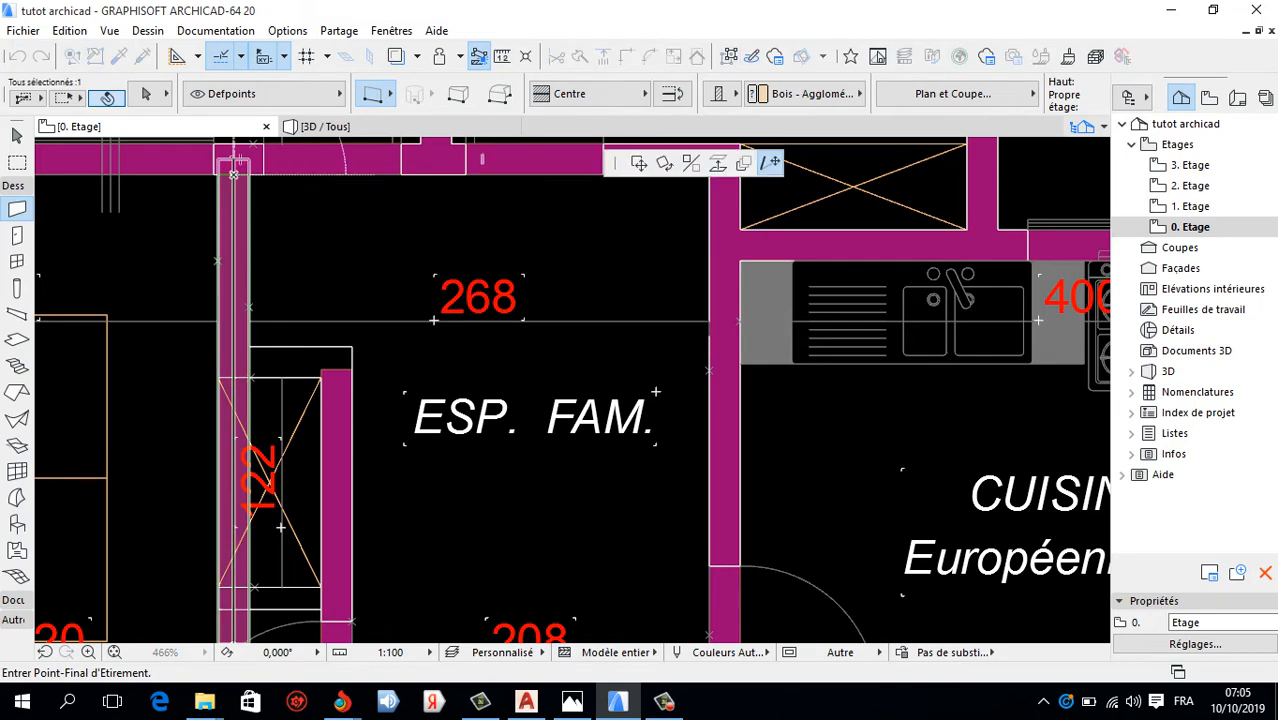
left_click(233, 159)
scroll(243, 308, "down", 4)
left_click(238, 469)
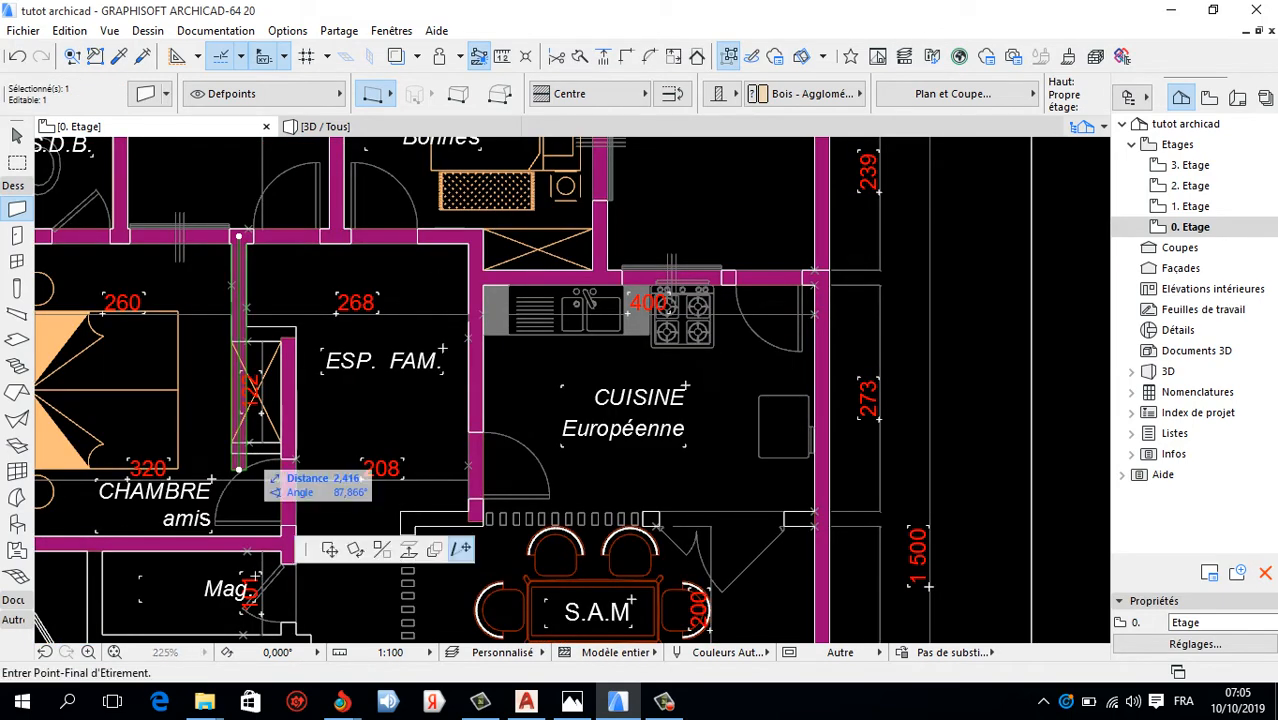
scroll(250, 333, "up", 5)
left_click(219, 335)
key("Escape")
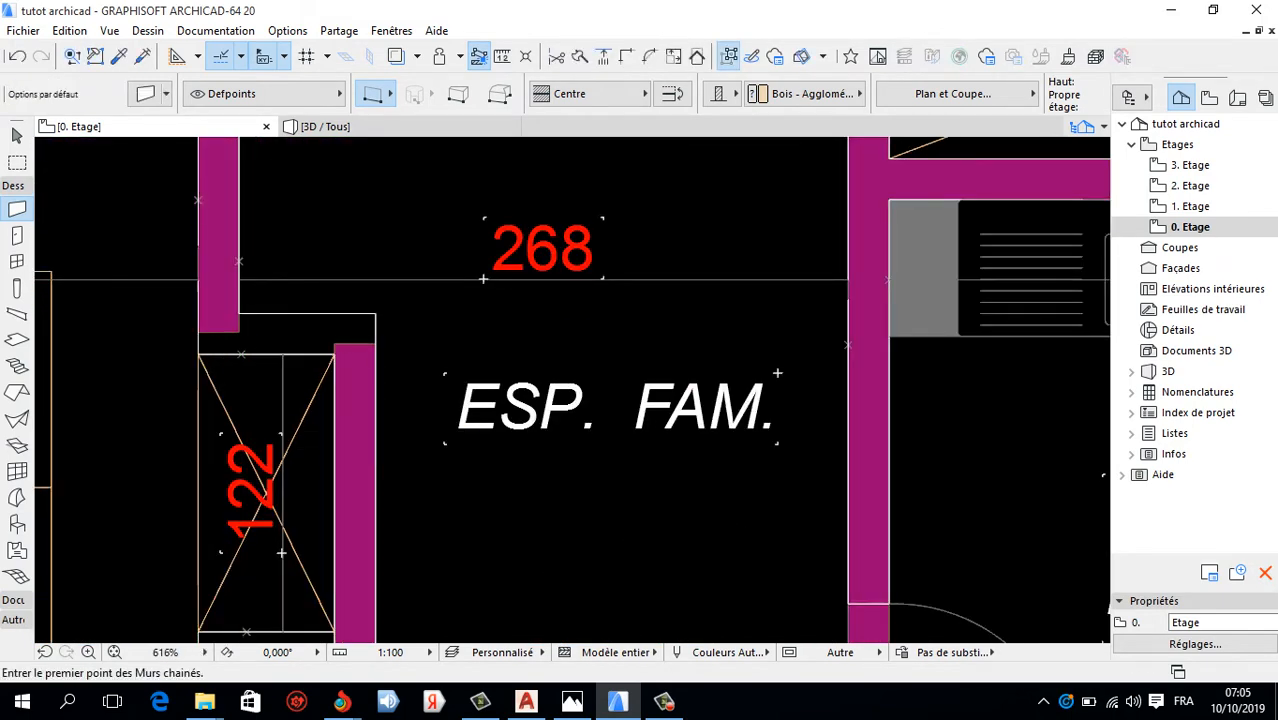
Copy the horizontal wall above CUISINE Européenne onto the short wall line along the closet's top.
scroll(416, 346, "down", 5)
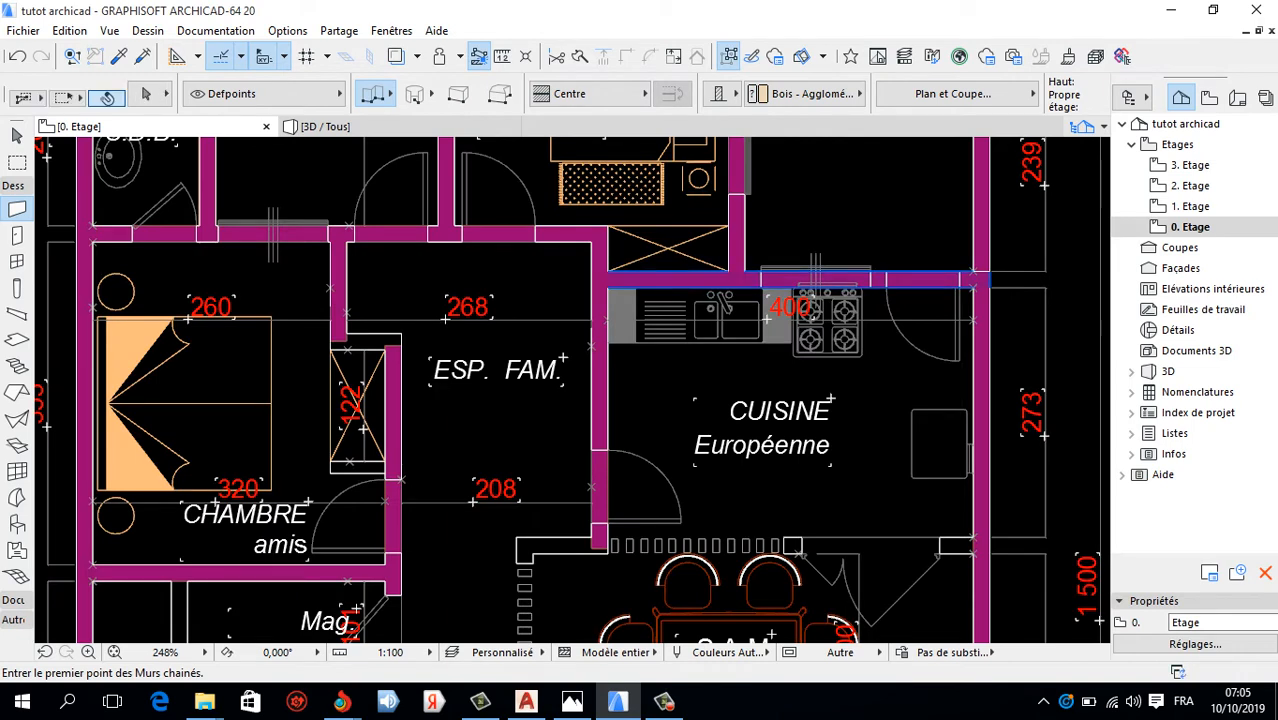
left_click(690, 286, "shift")
key("ctrl+d")
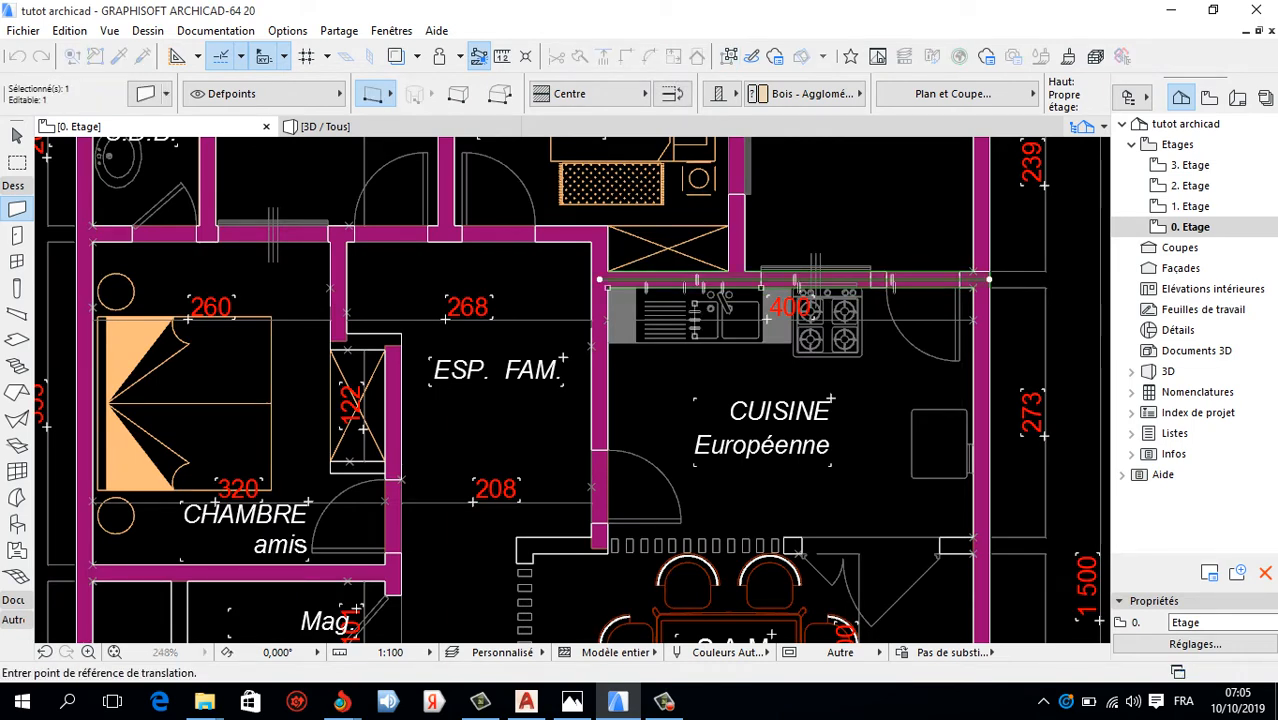
left_click(599, 281)
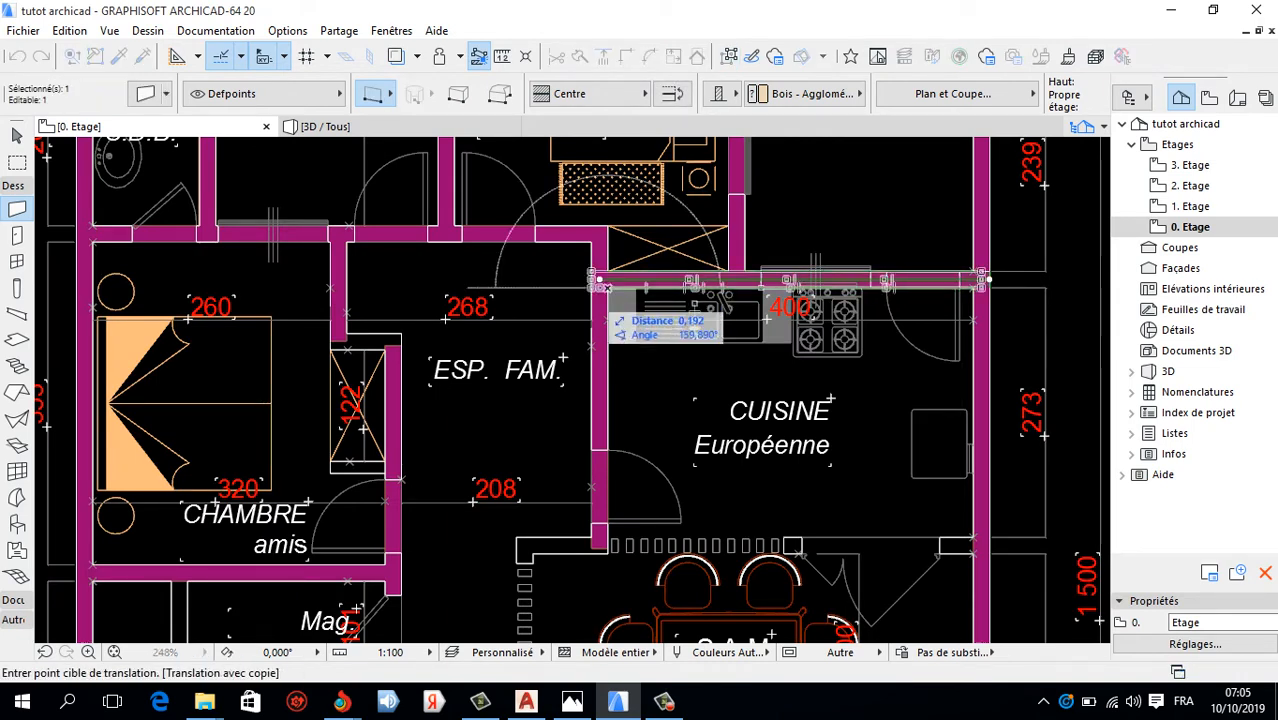
scroll(333, 345, "up", 5)
left_click(322, 360)
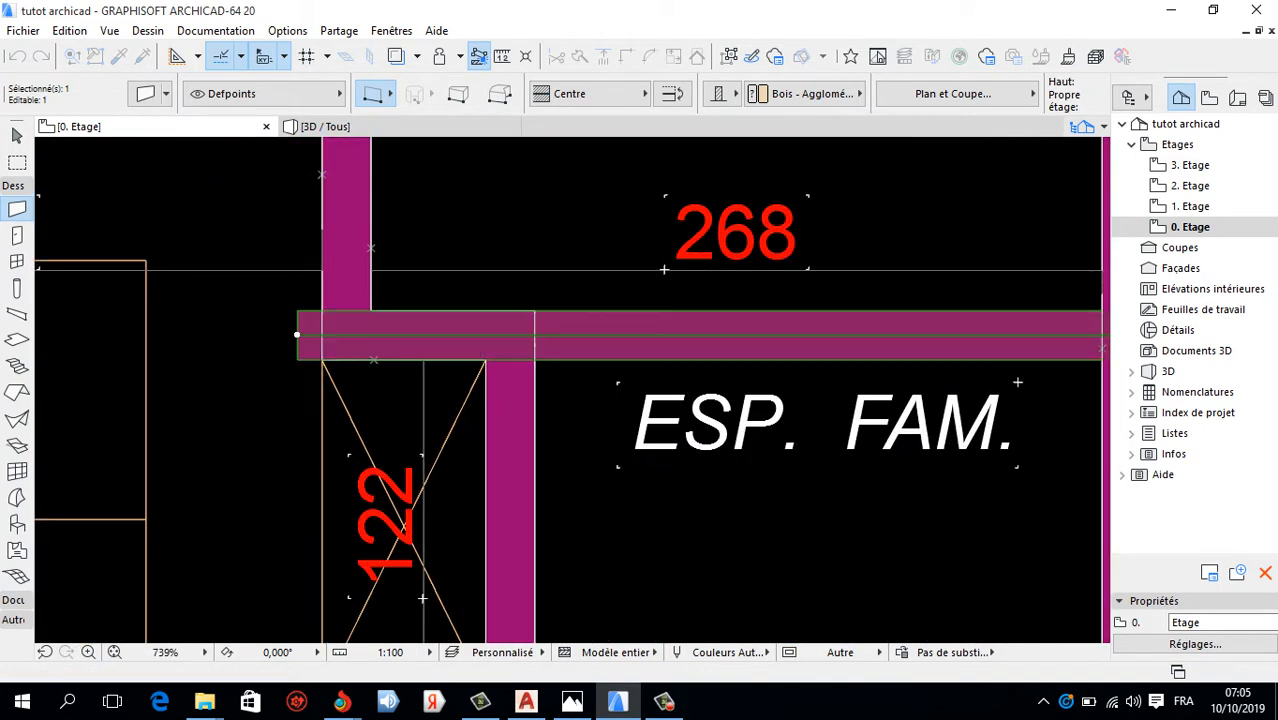
Shorten the copied horizontal wall to the closet's ESP. FAM. side and join its other end to the vertical wall above the closet.
scroll(320, 356, "down", 5)
left_click(695, 349)
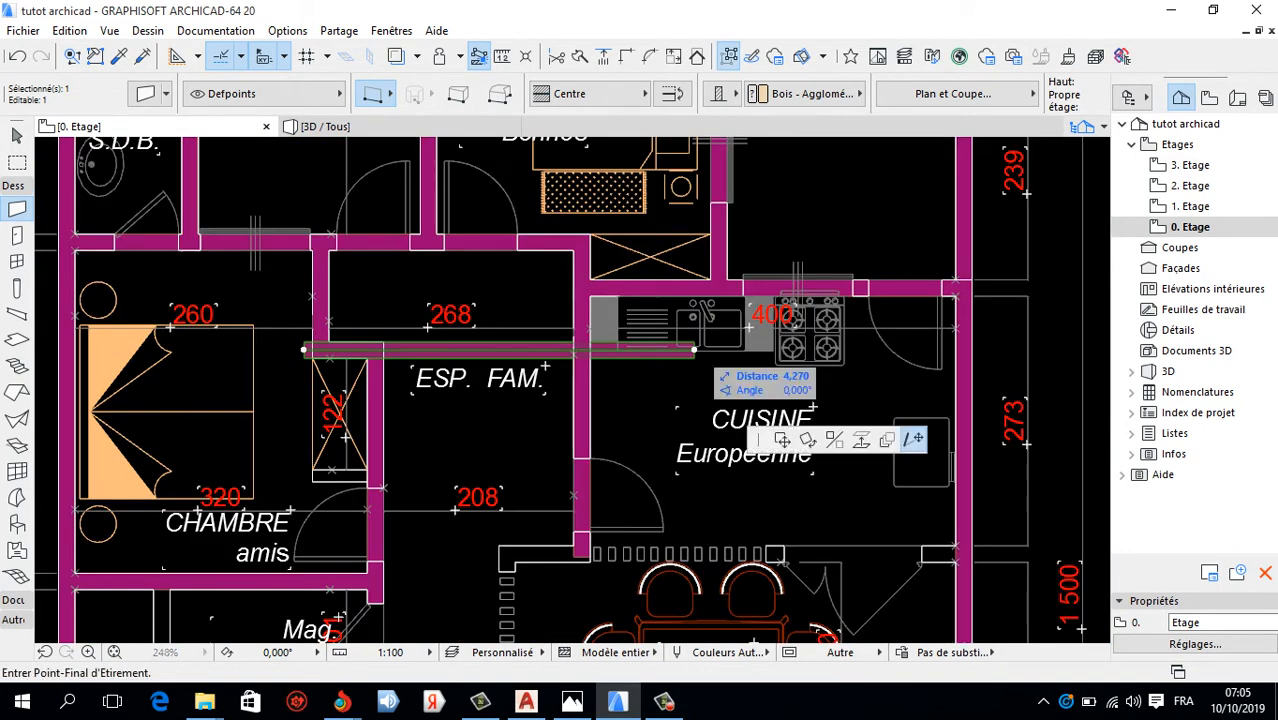
left_click(375, 349)
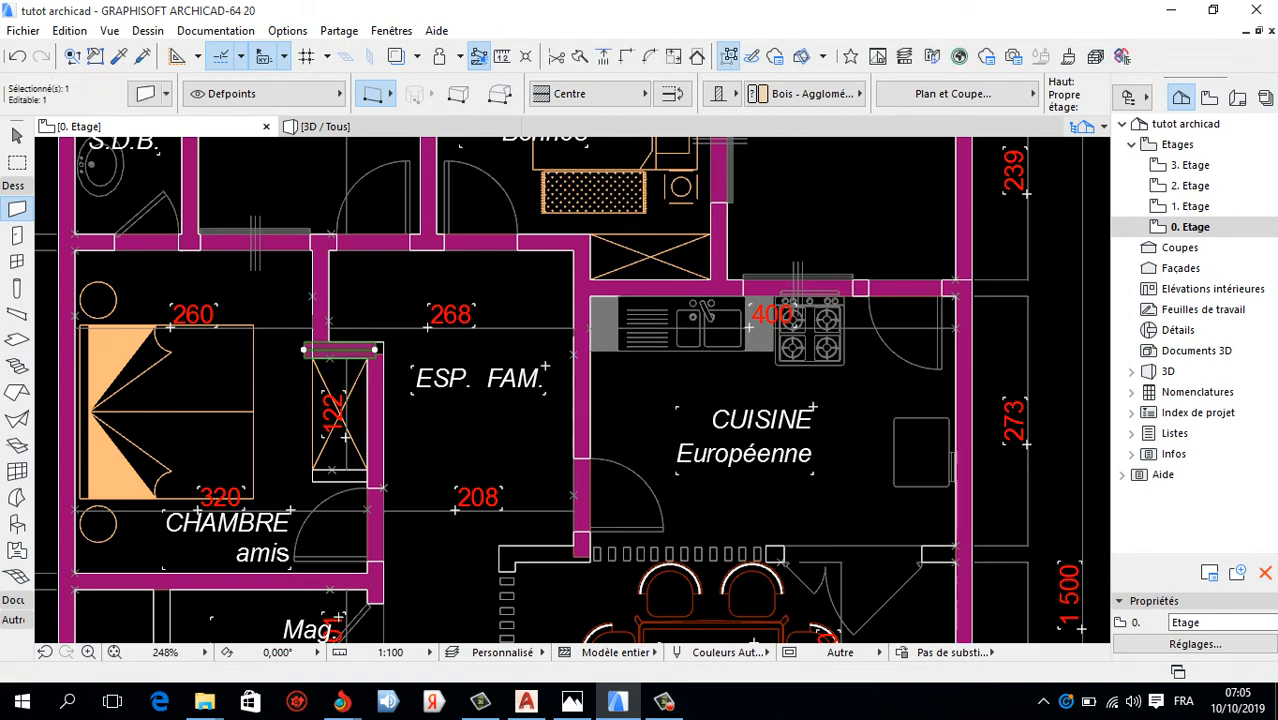
left_click(320, 297, "shift")
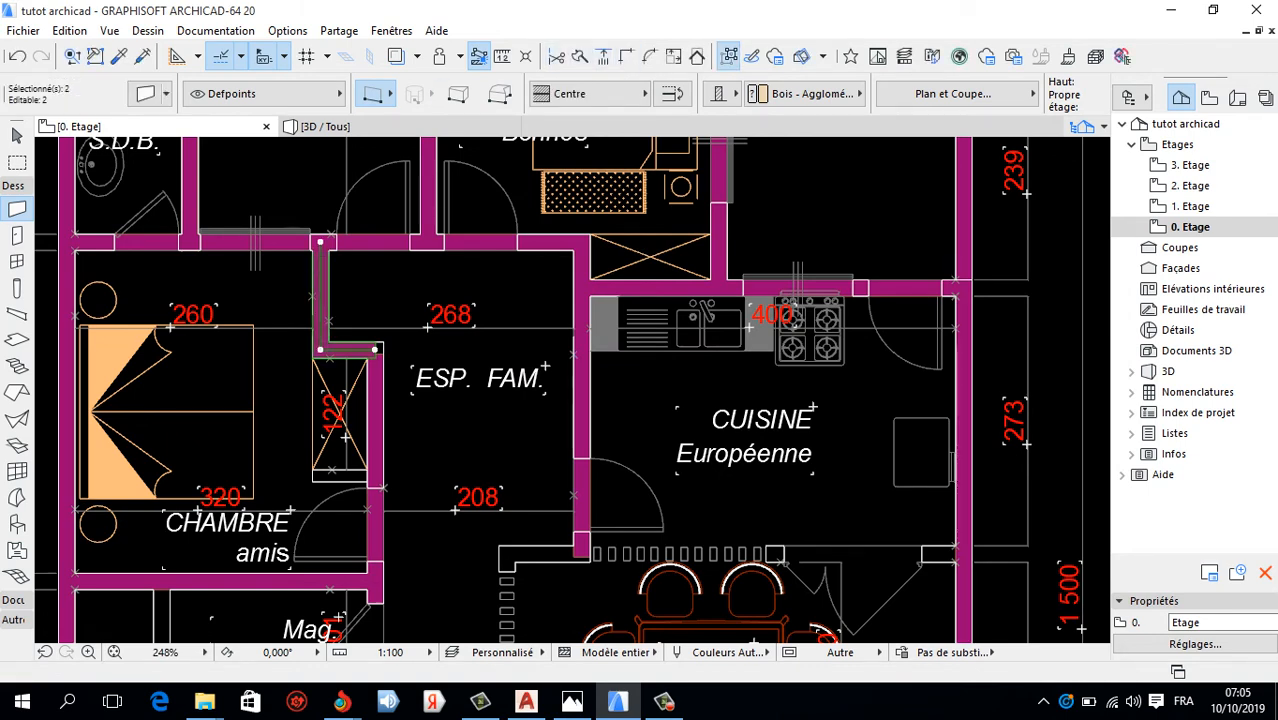
key("Escape")
Copy the horizontal wall between CHAMBRE amis and Mag. down onto the wall line between the staircase and the garage.
scroll(282, 240, "down", 4)
scroll(323, 562, "up", 3)
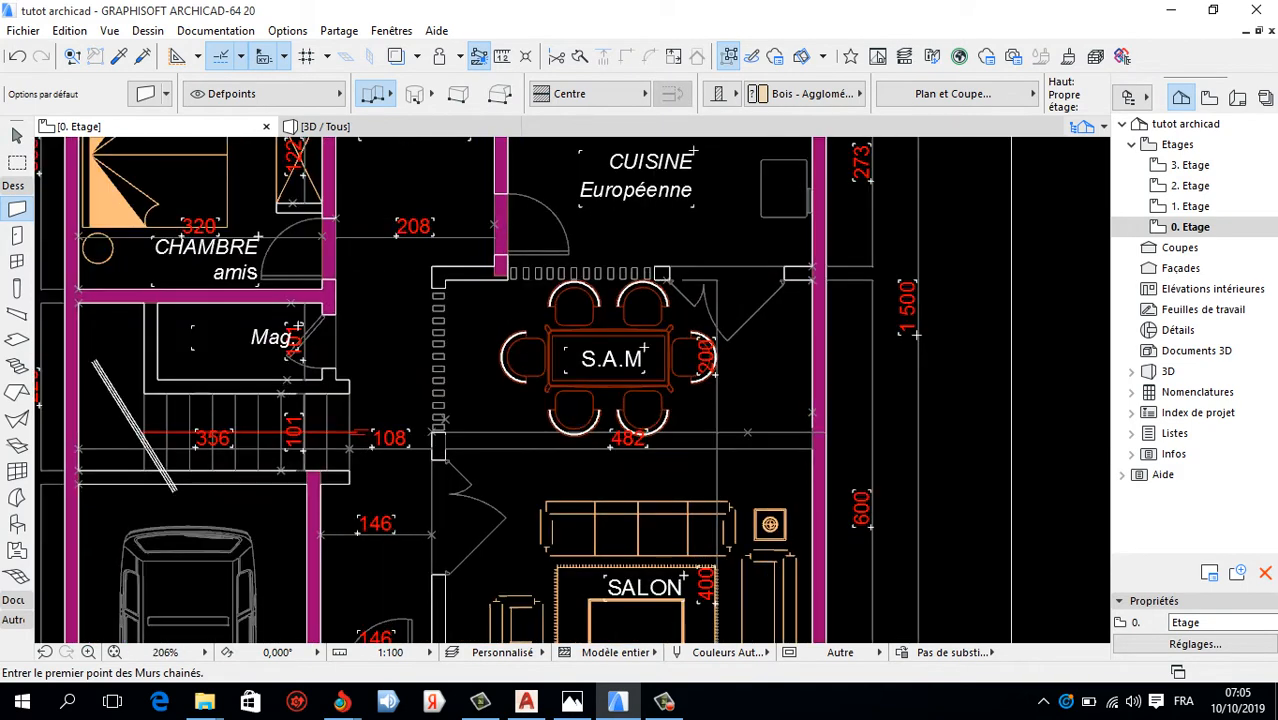
left_click(200, 296, "shift")
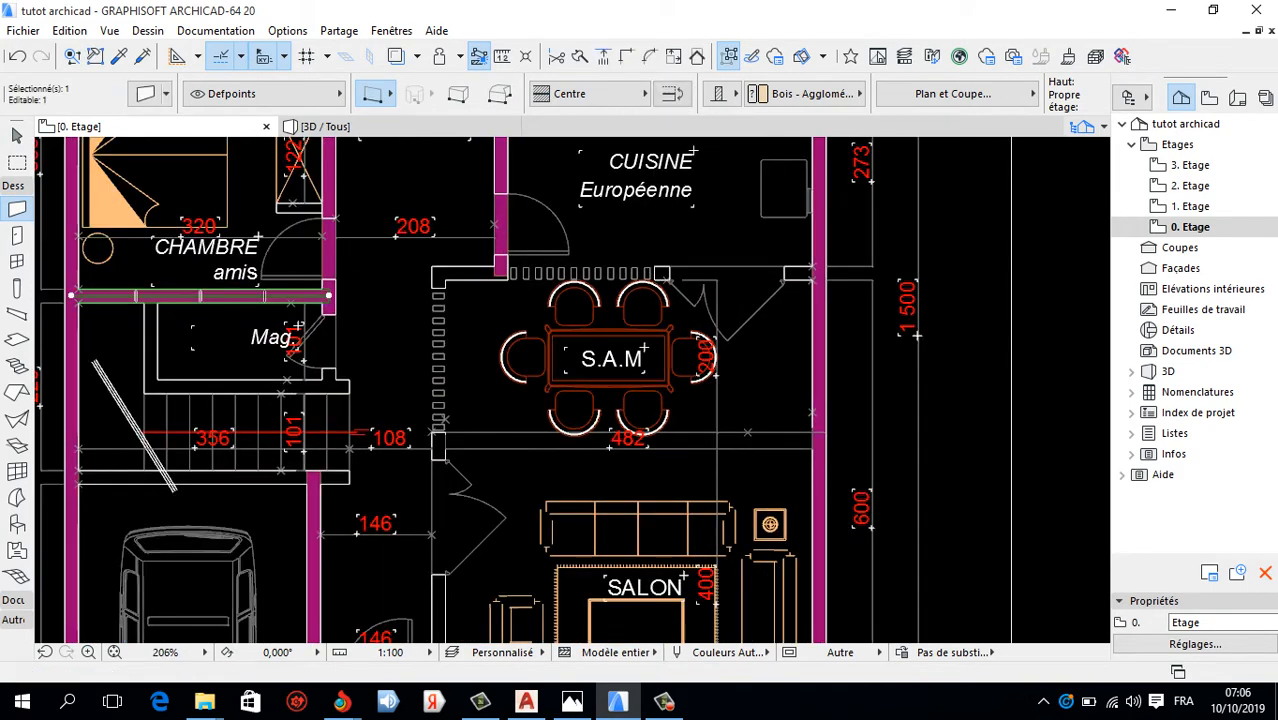
right_click(394, 217)
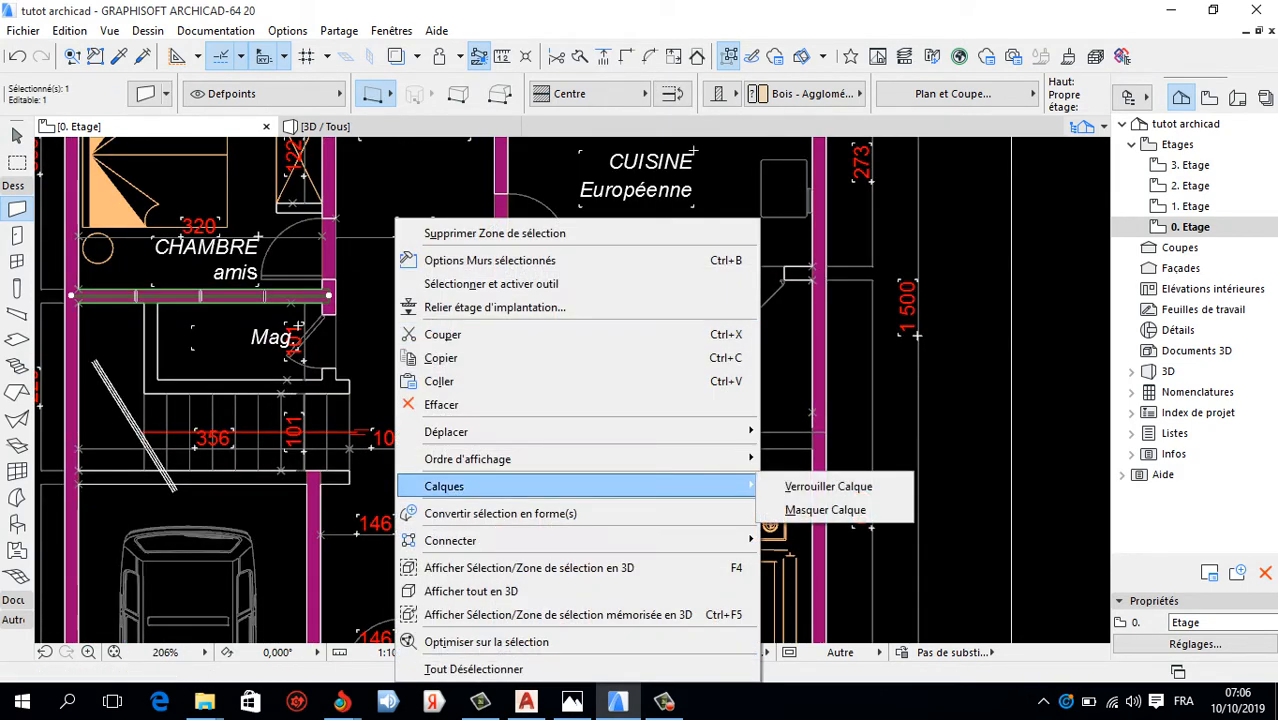
mouse_move(600, 431)
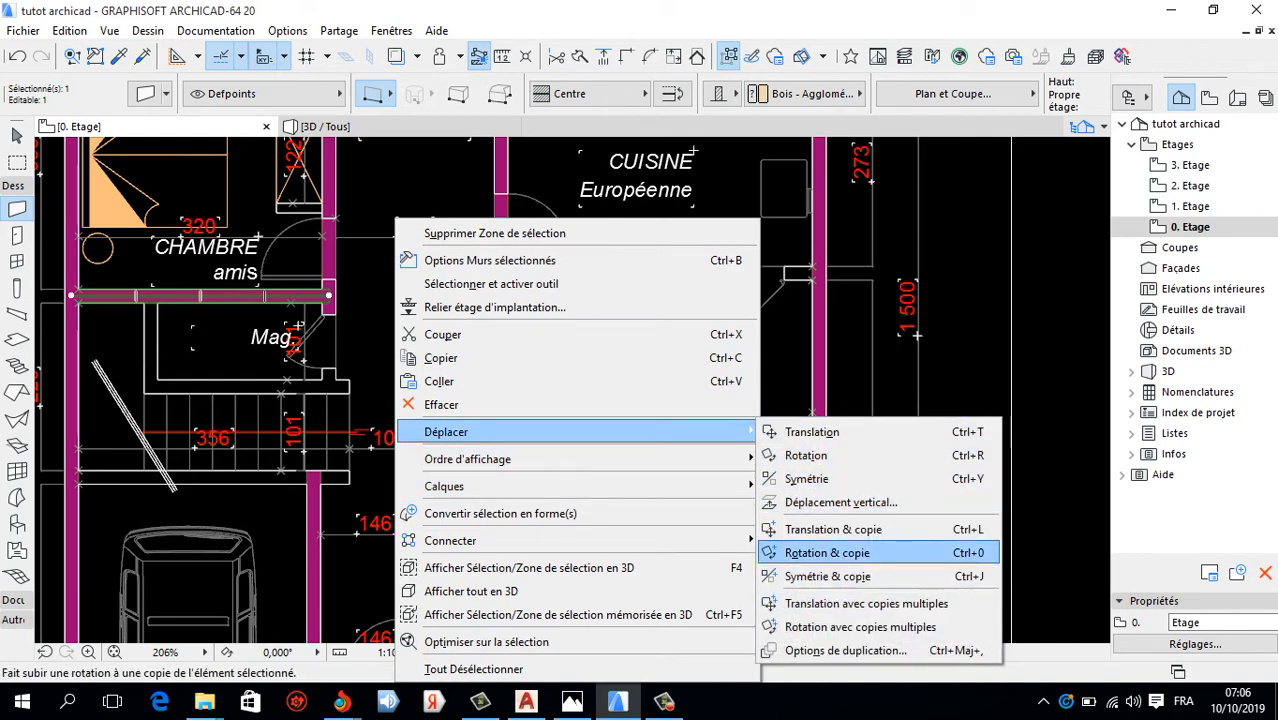
left_click(833, 529)
scroll(45, 338, "up", 3)
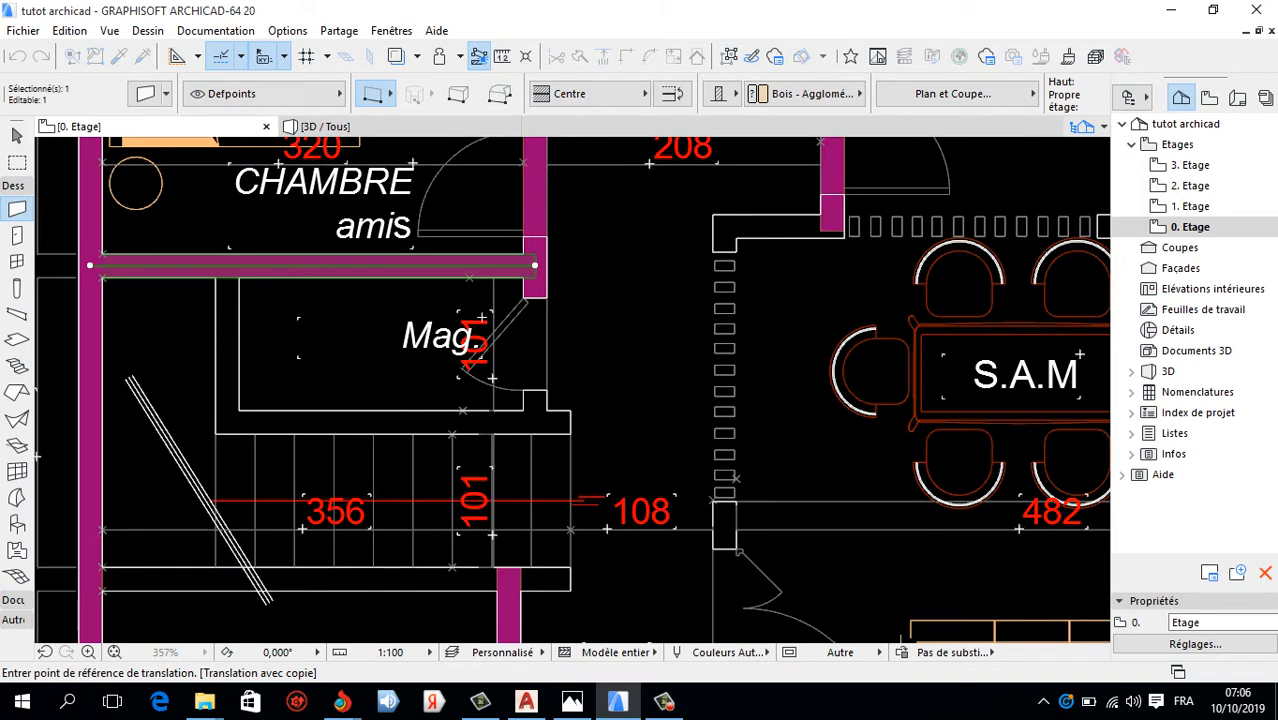
left_click(102, 277)
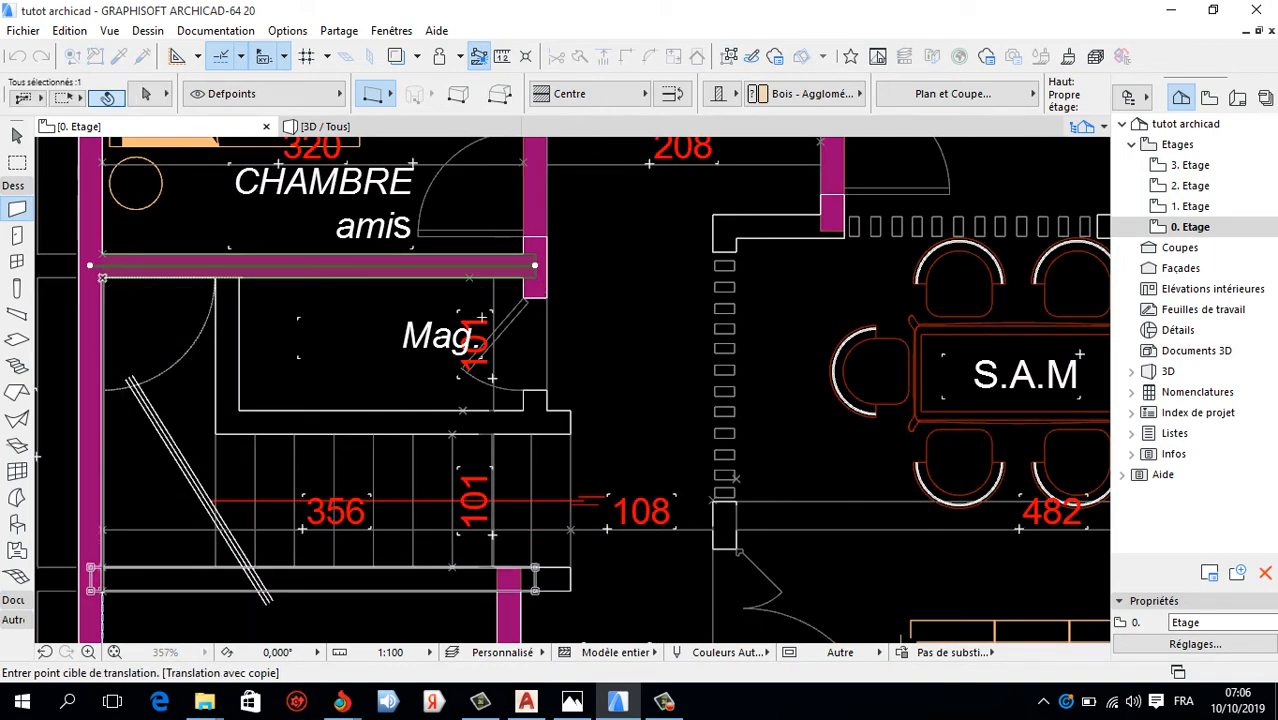
left_click(100, 590)
Extend the copied wall below the staircase to the end of its drawn wall outline beside the passage.
scroll(410, 310, "down", 4)
scroll(441, 440, "up", 4)
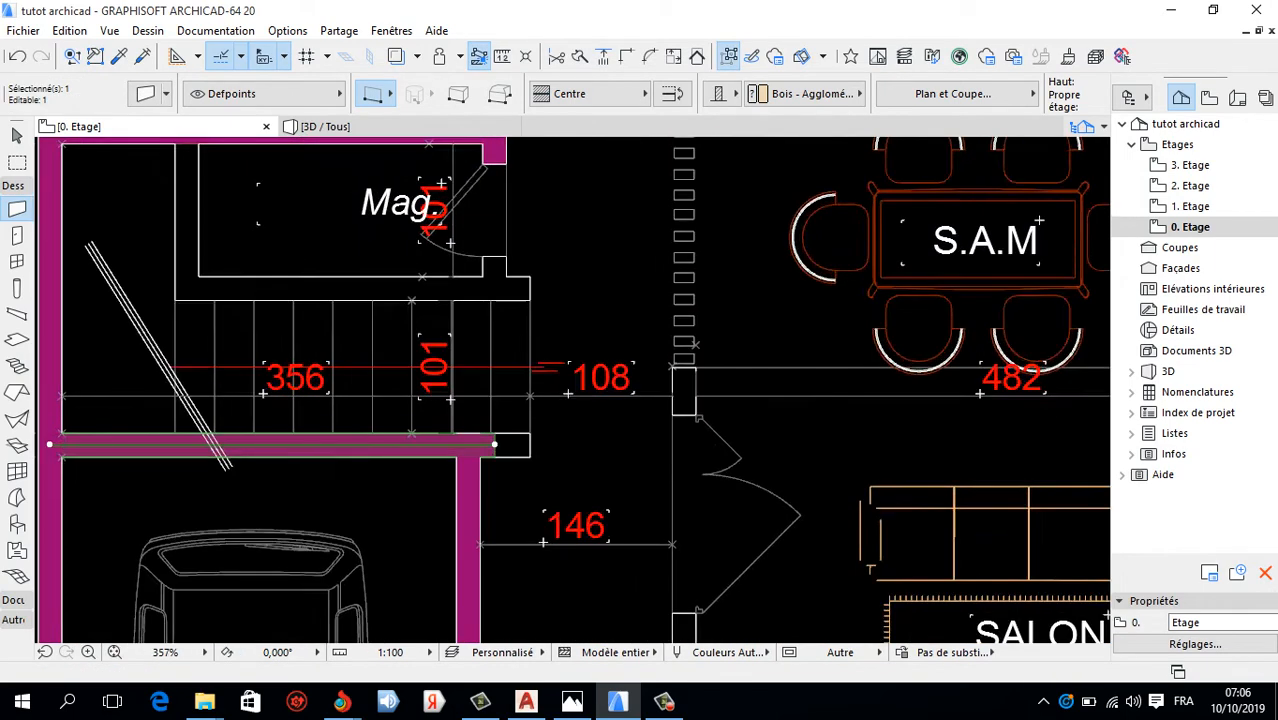
scroll(502, 438, "up", 3)
left_click(488, 449)
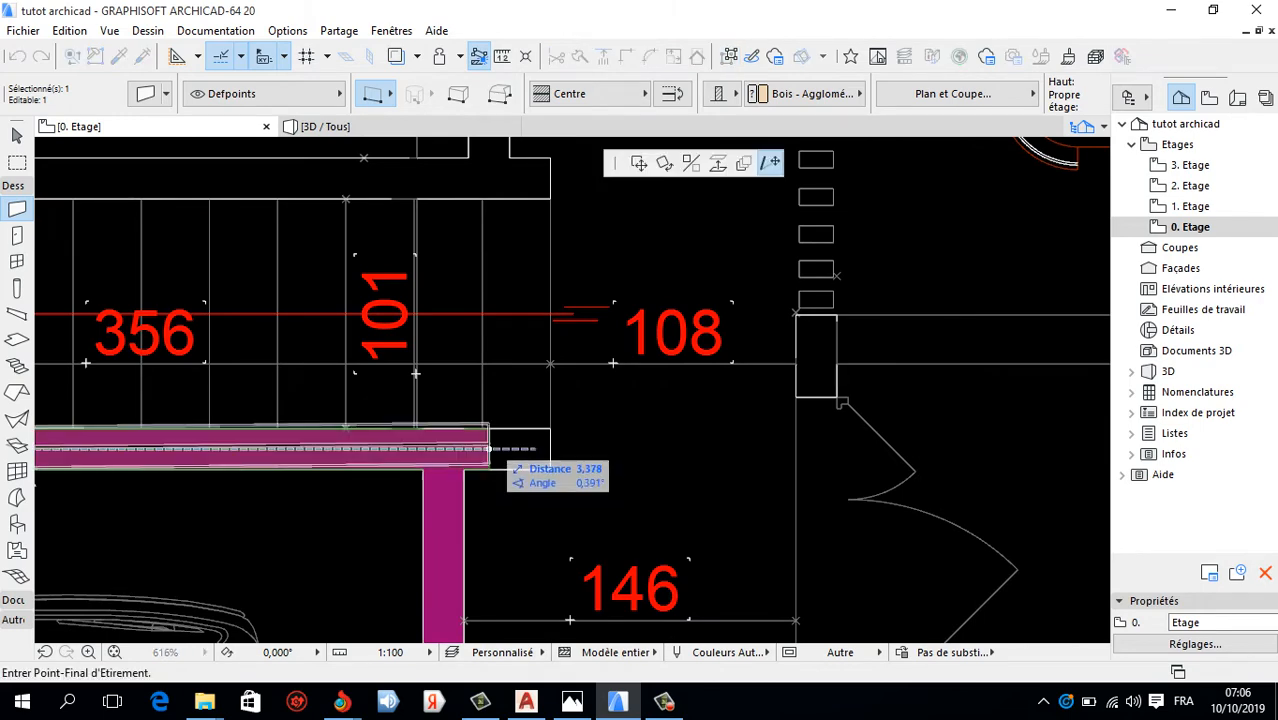
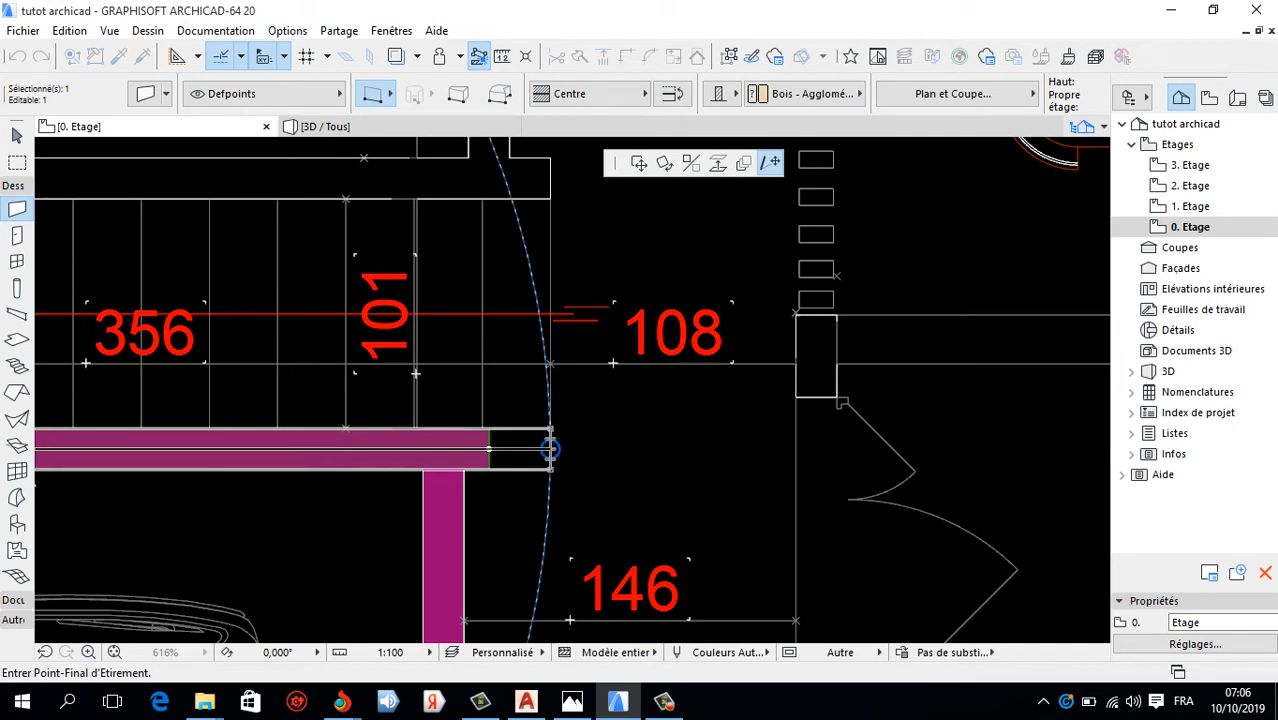
left_click(553, 449)
scroll(553, 449, "down", 8)
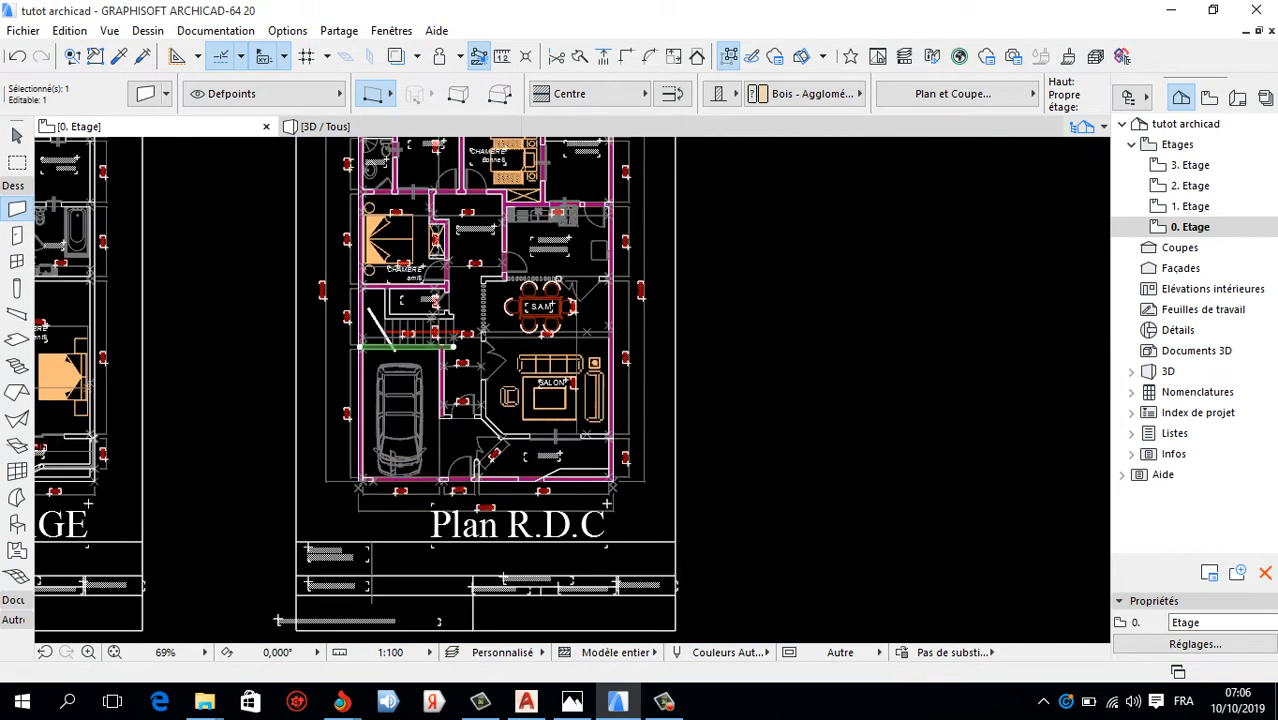
scroll(499, 244, "up", 4)
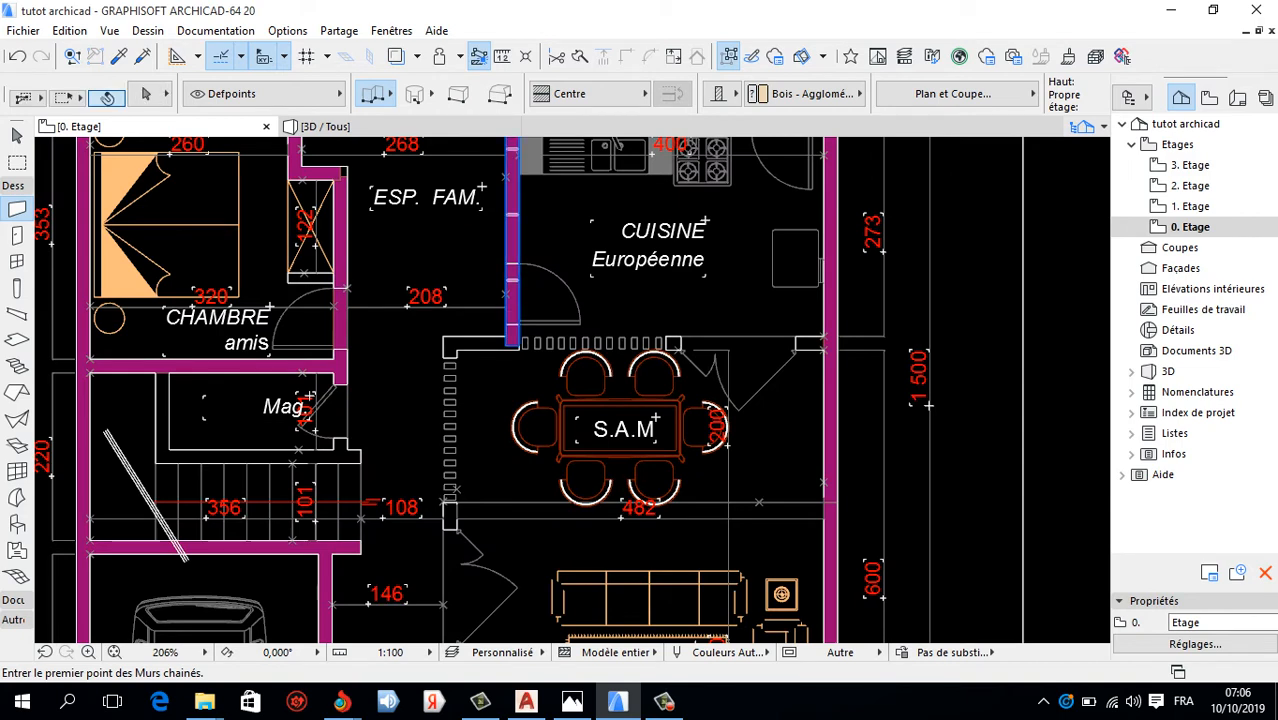
Copy the vertical wall between ESP. FAM. and CUISINE Européenne onto the wall line between the 146 passage and SALON.
left_click(512, 250, "shift")
key("ctrl+d")
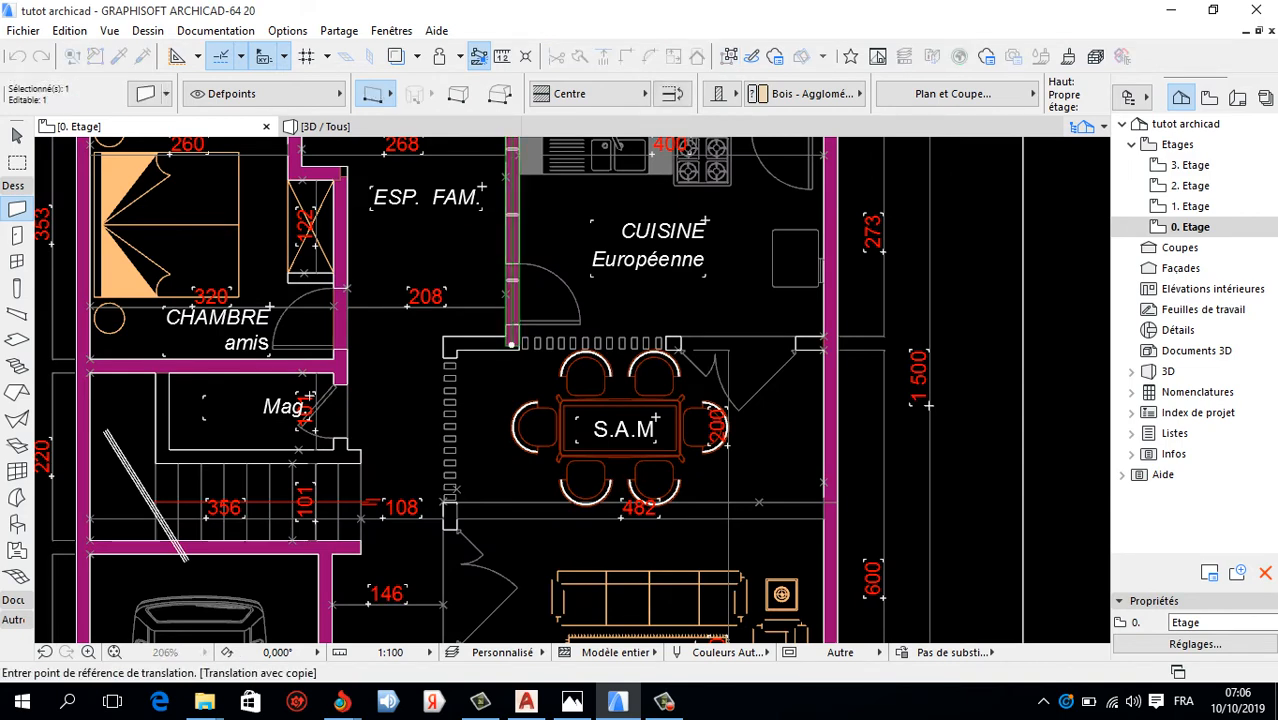
scroll(506, 344, "up", 3)
left_click(519, 345)
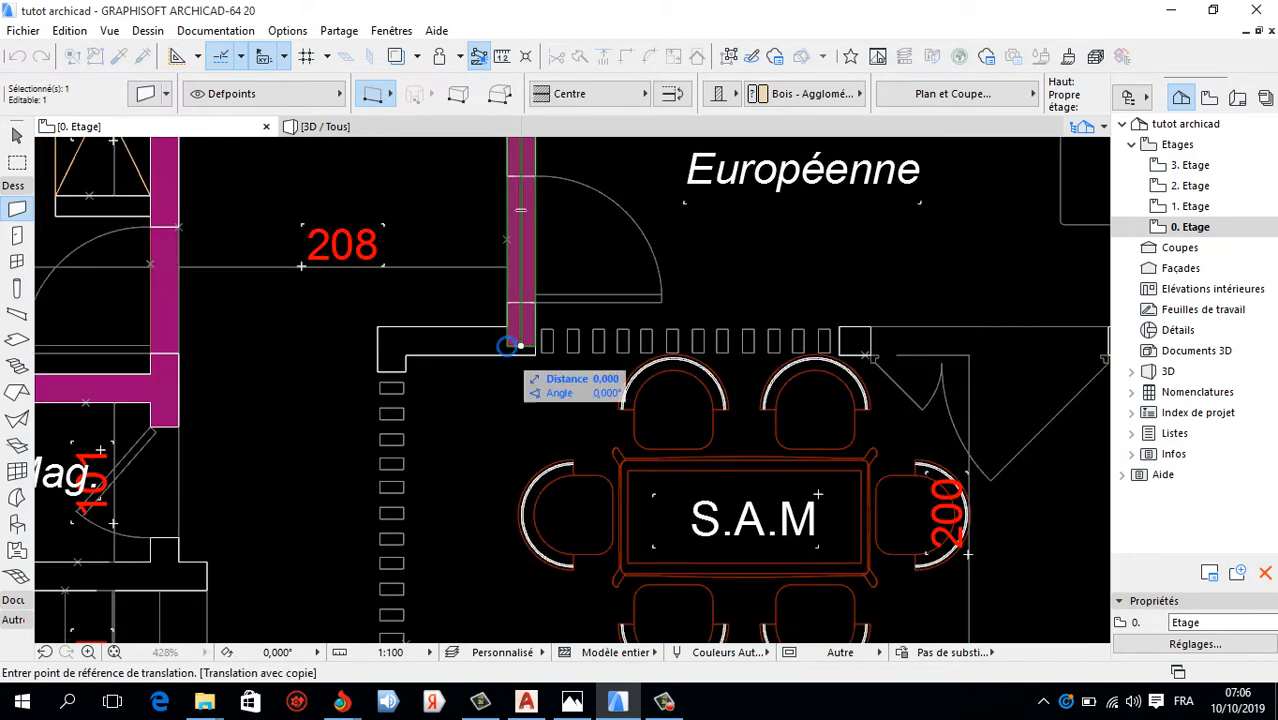
scroll(513, 342, "down", 4)
scroll(500, 340, "down", 3)
scroll(458, 482, "up", 8)
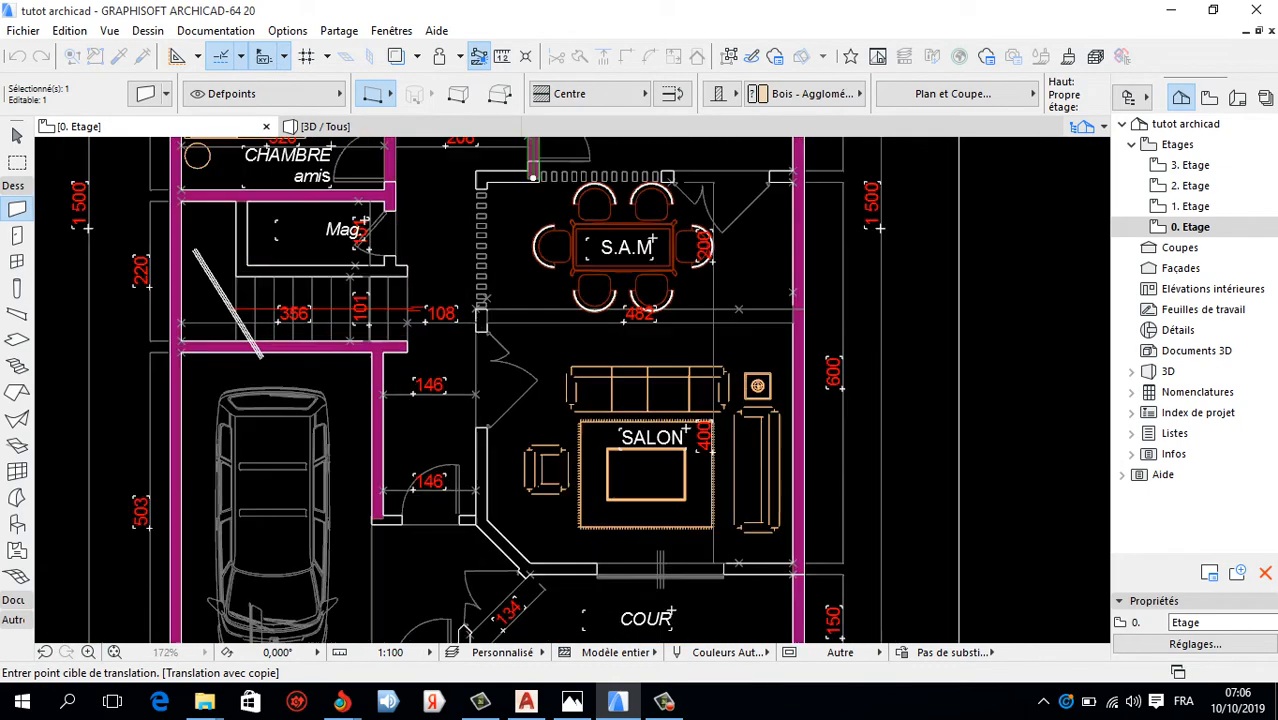
left_click(458, 514)
scroll(470, 520, "down", 6)
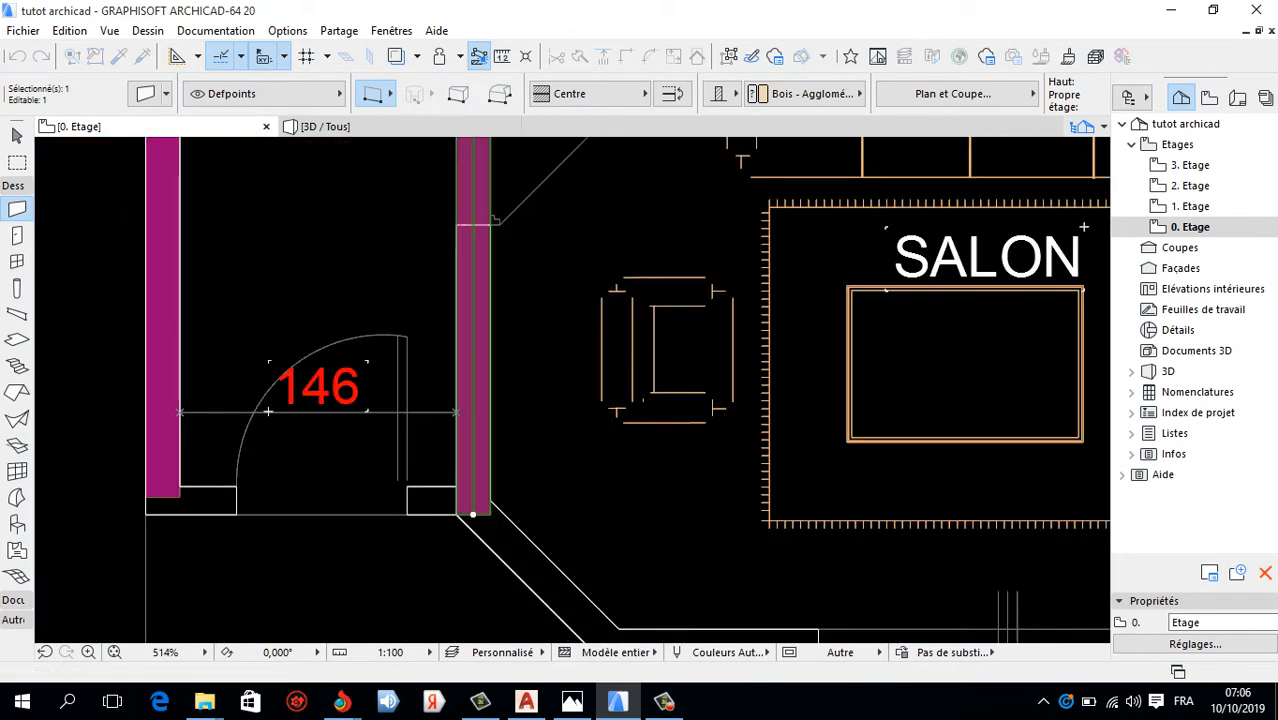
Extend the copied SALON wall up along S.A.M. to the outline corner beside ESP. FAM.
scroll(519, 535, "up", 3)
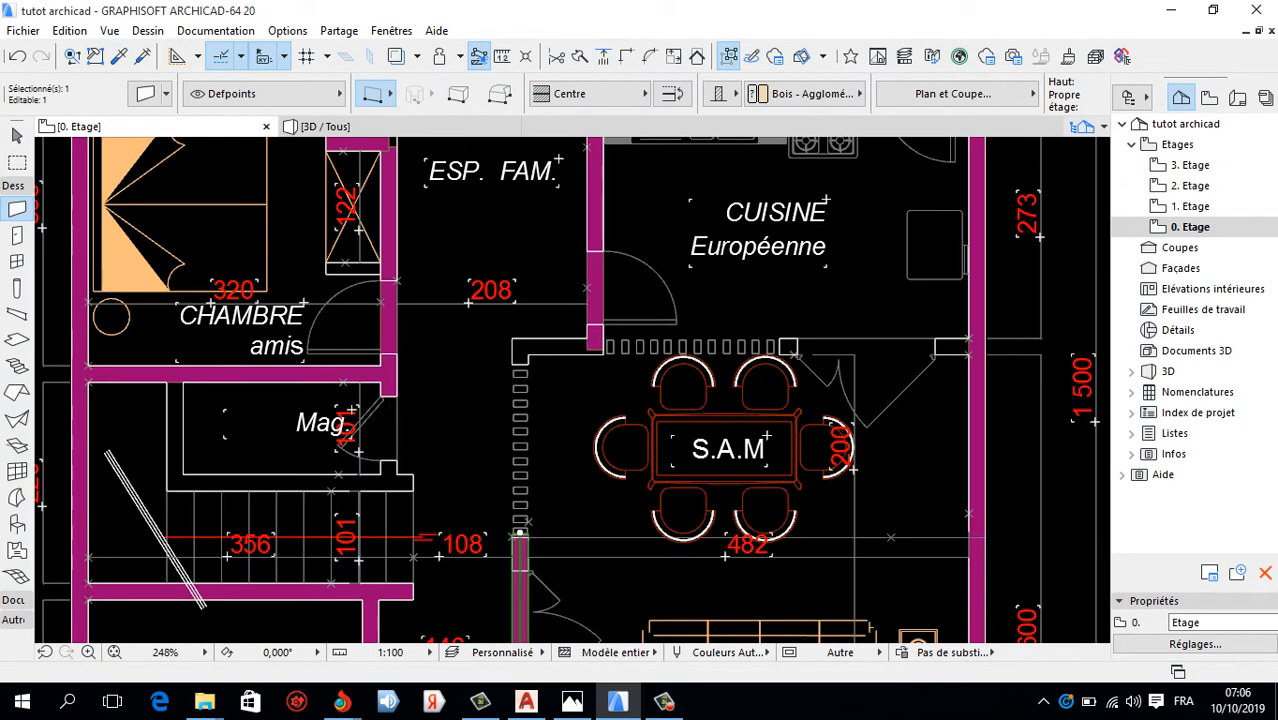
left_click(519, 533)
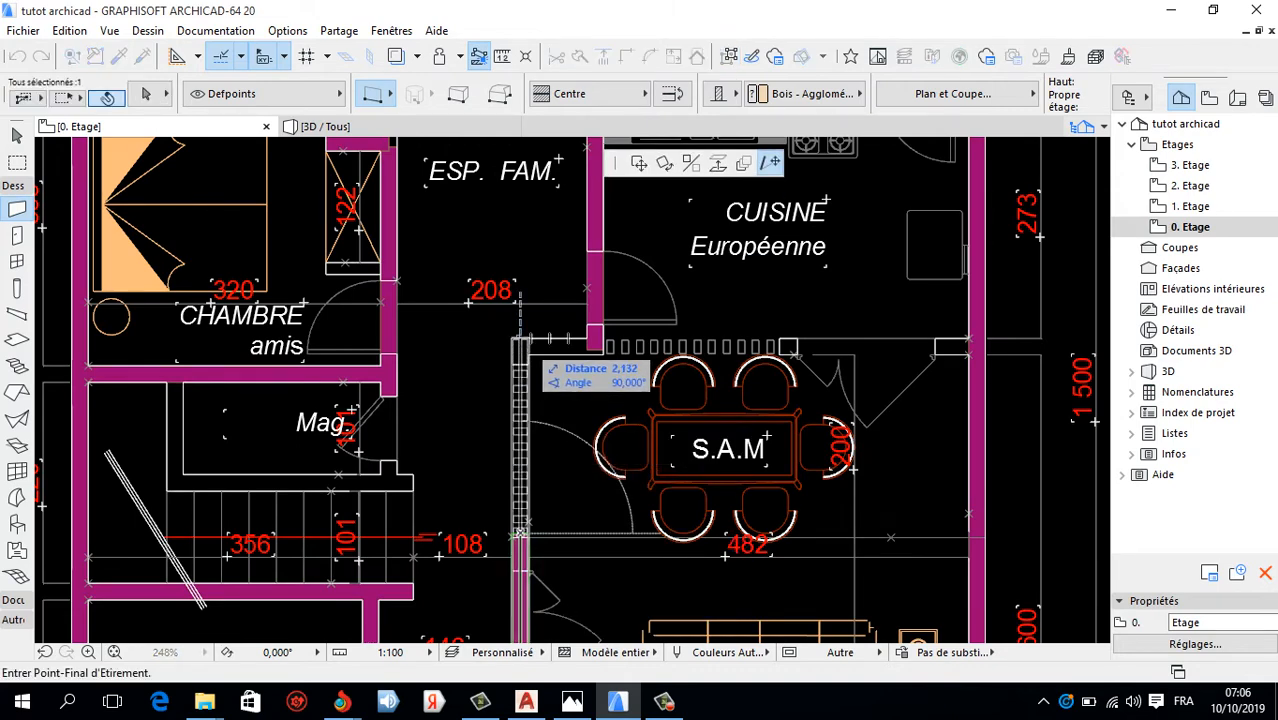
left_click(520, 340)
scroll(601, 338, "up", 2)
key("Escape")
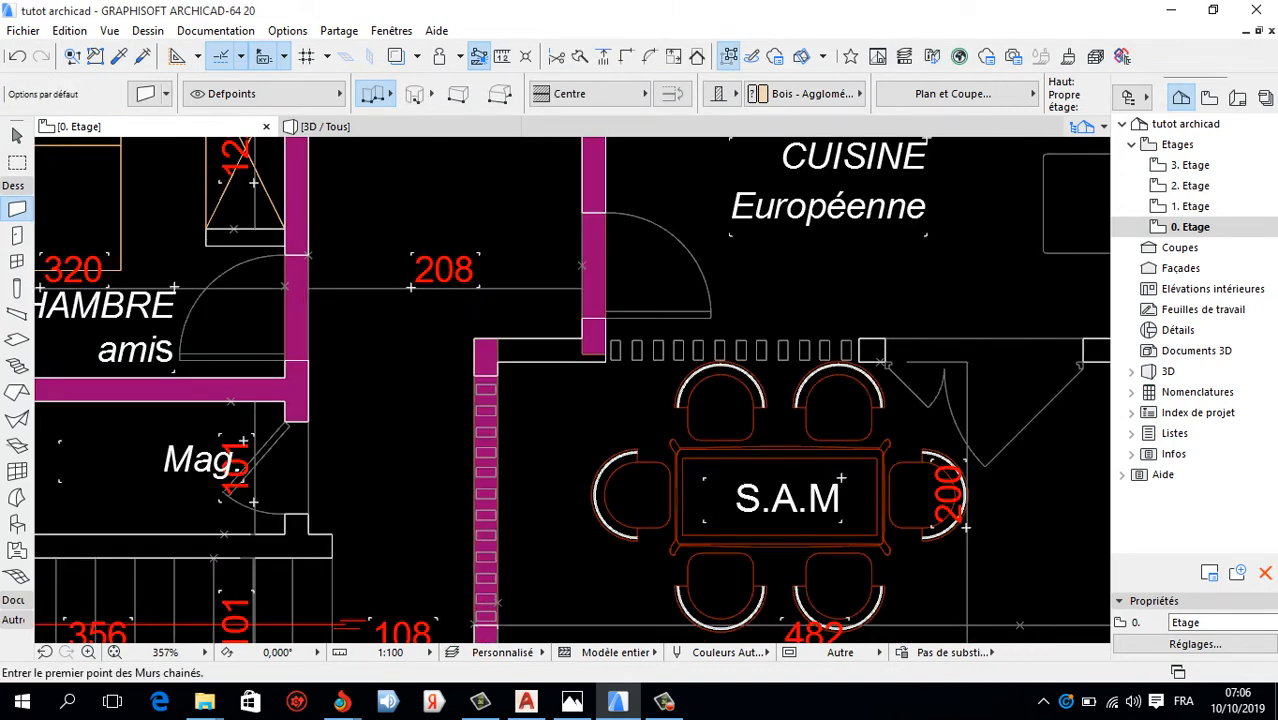
Copy the horizontal wall above CHAMBRE amis and ESP. FAM. down onto the short wall line at S.A.M.'s upper corner.
scroll(438, 425, "down", 4)
scroll(501, 242, "up", 1)
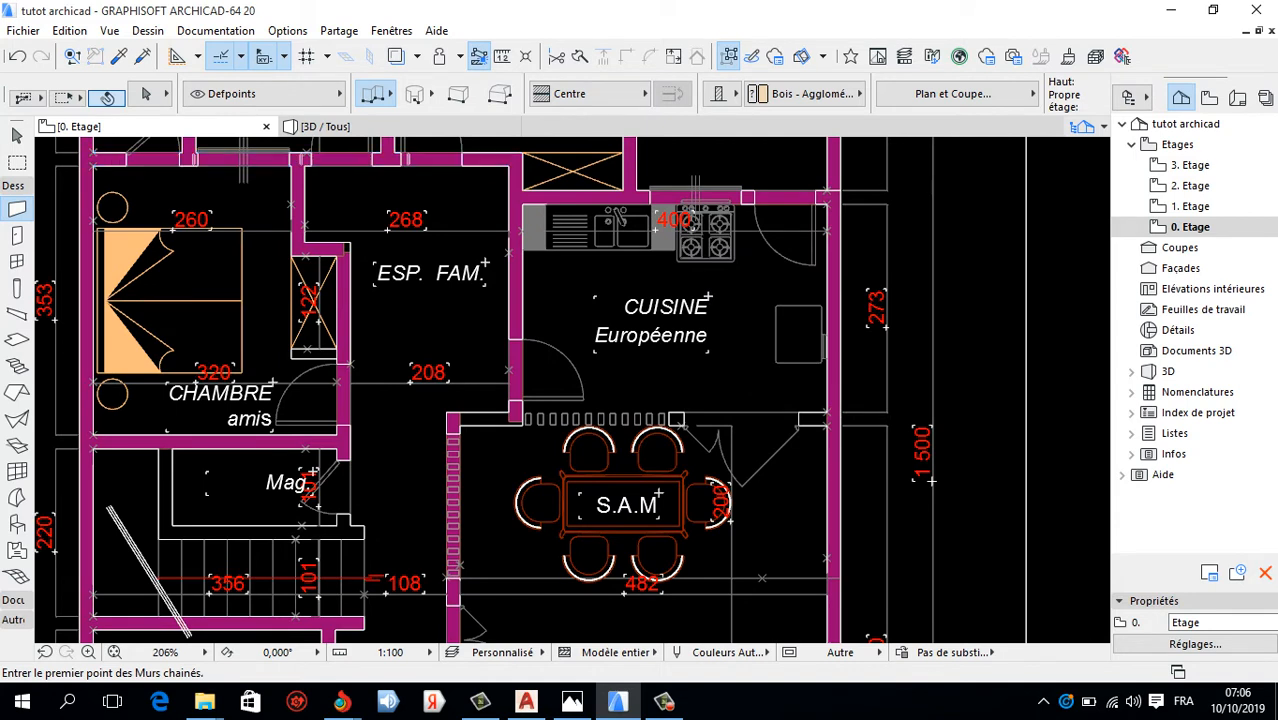
left_click(472, 159, "shift")
key("ctrl+d")
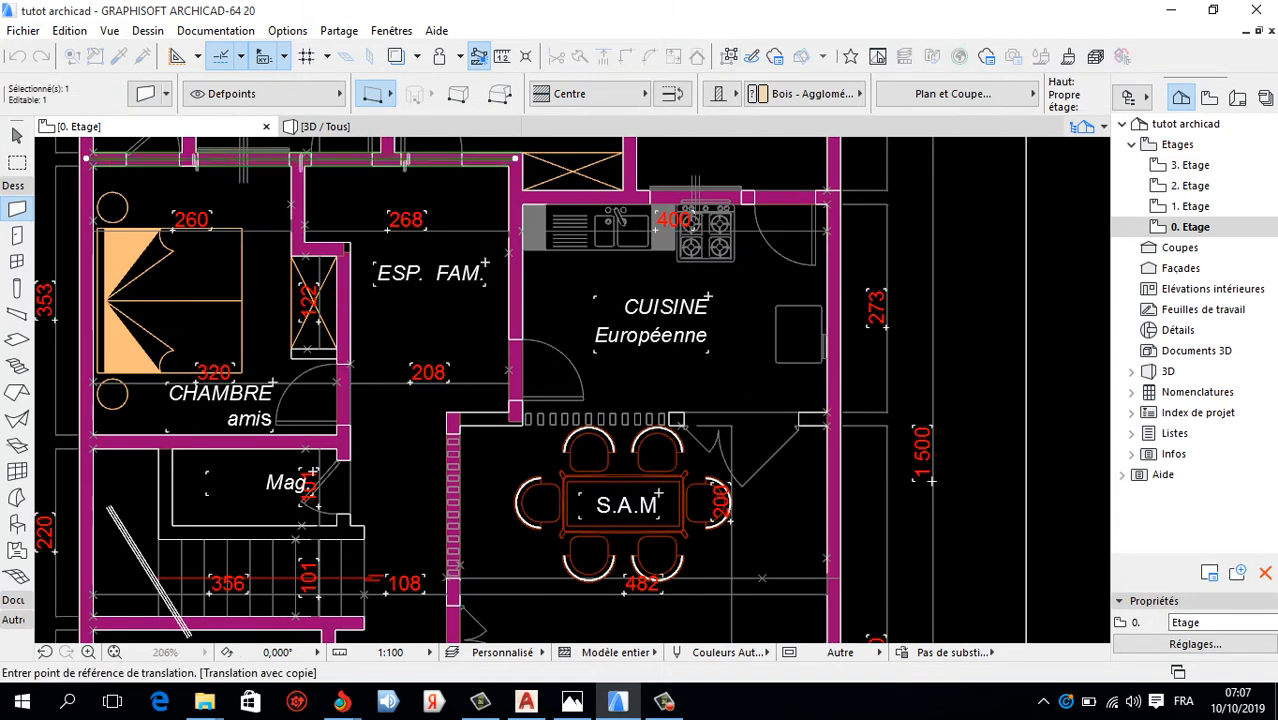
left_click(515, 158)
scroll(513, 423, "up", 3)
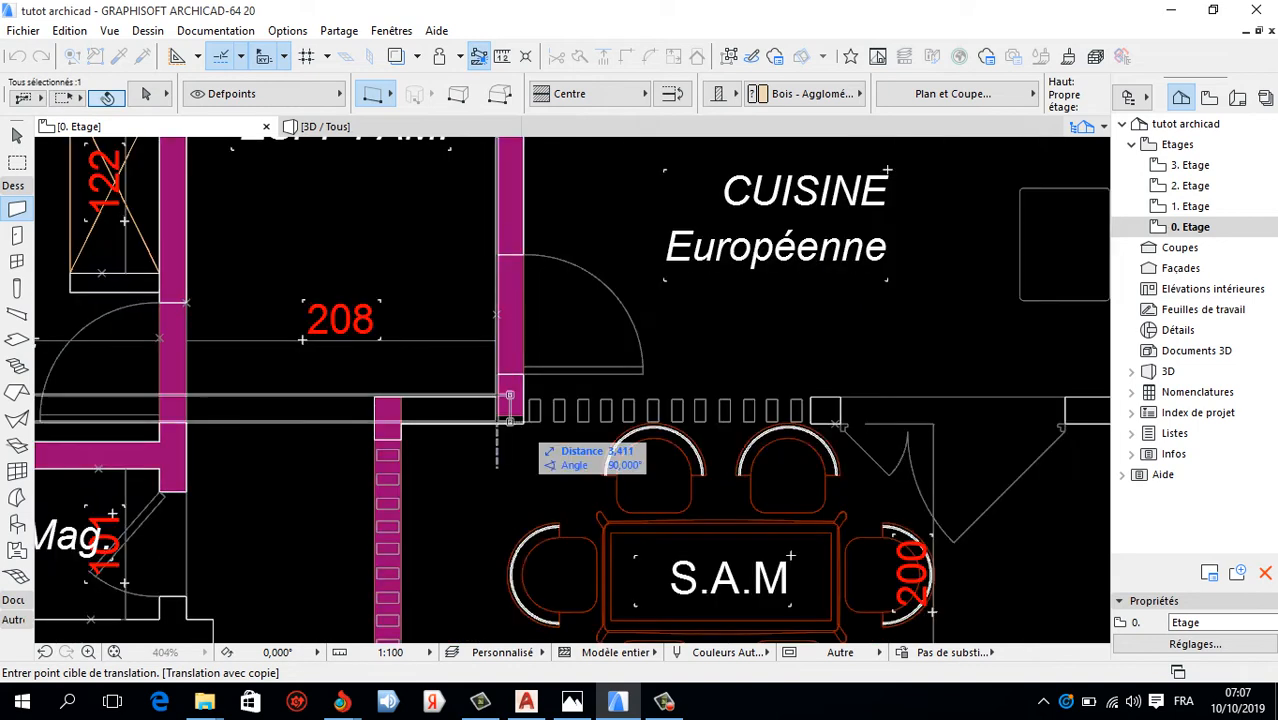
left_click(509, 420)
scroll(509, 420, "down", 4)
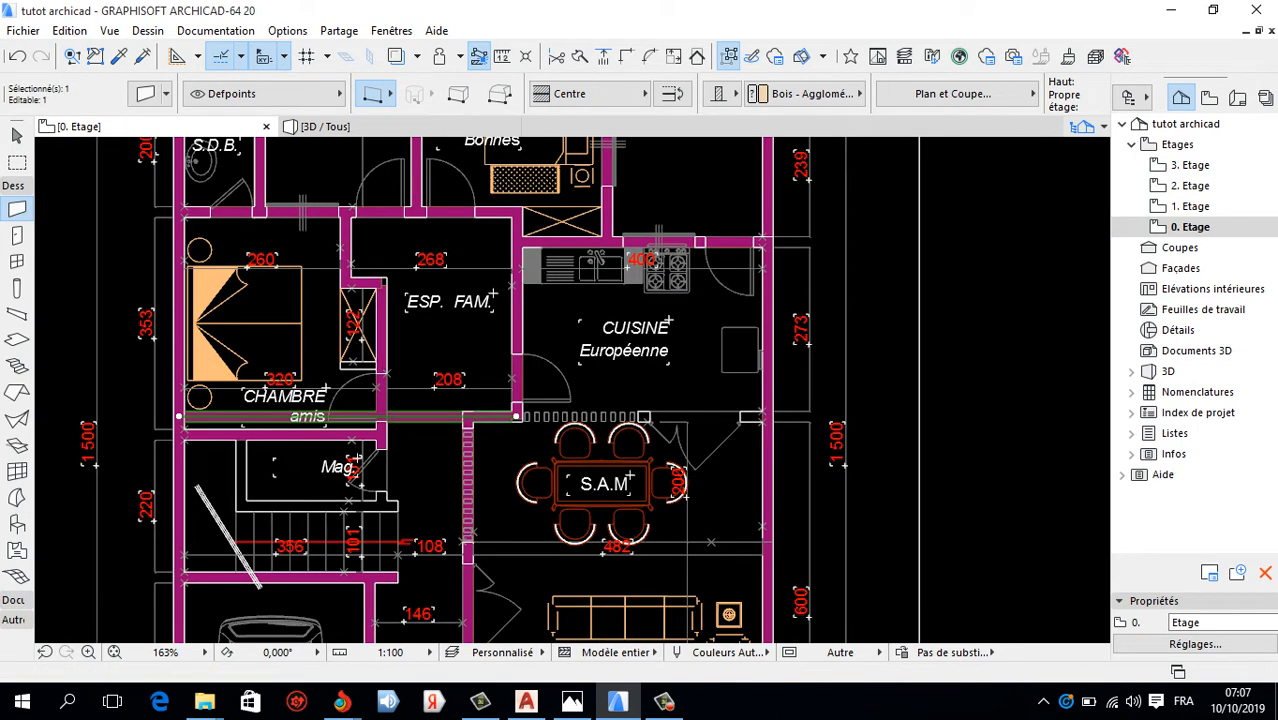
Shorten the copied horizontal wall to the segment between the S.A.M. side wall and the CUISINE wall.
left_click(515, 414)
scroll(470, 415, "up", 3)
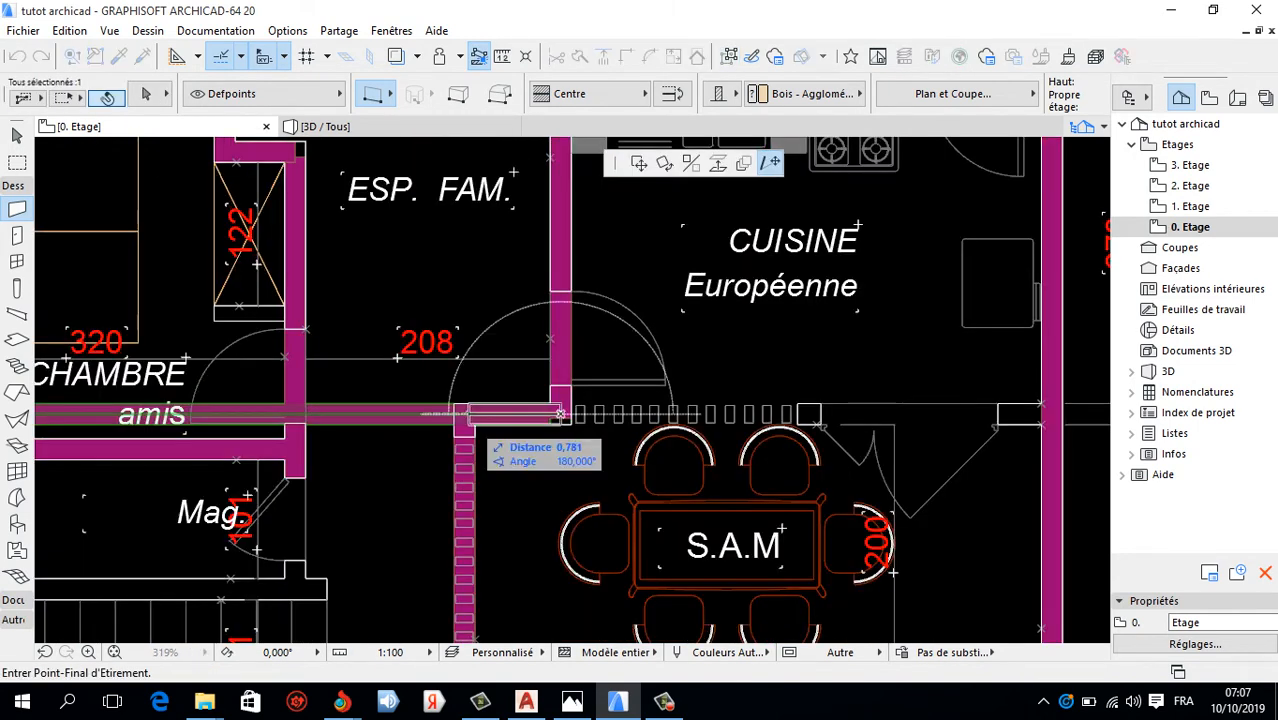
left_click(463, 413)
scroll(399, 405, "down", 4)
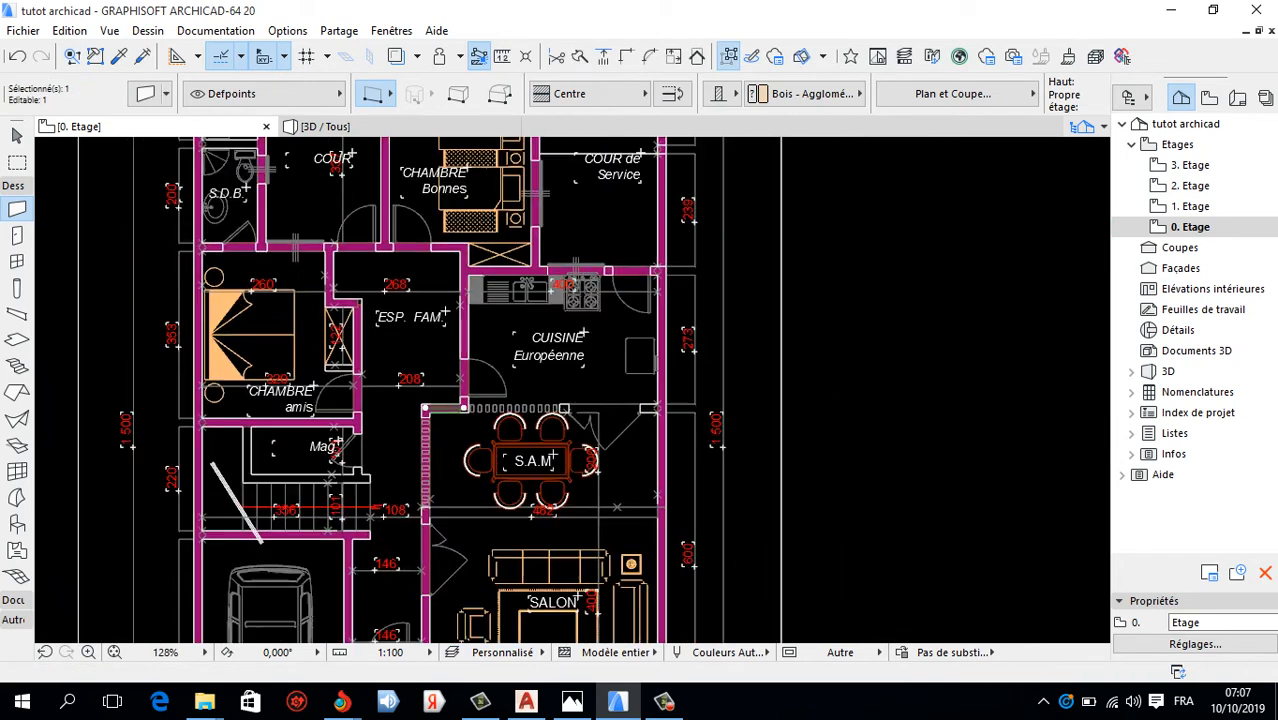
key("Escape")
scroll(600, 285, "up", 3)
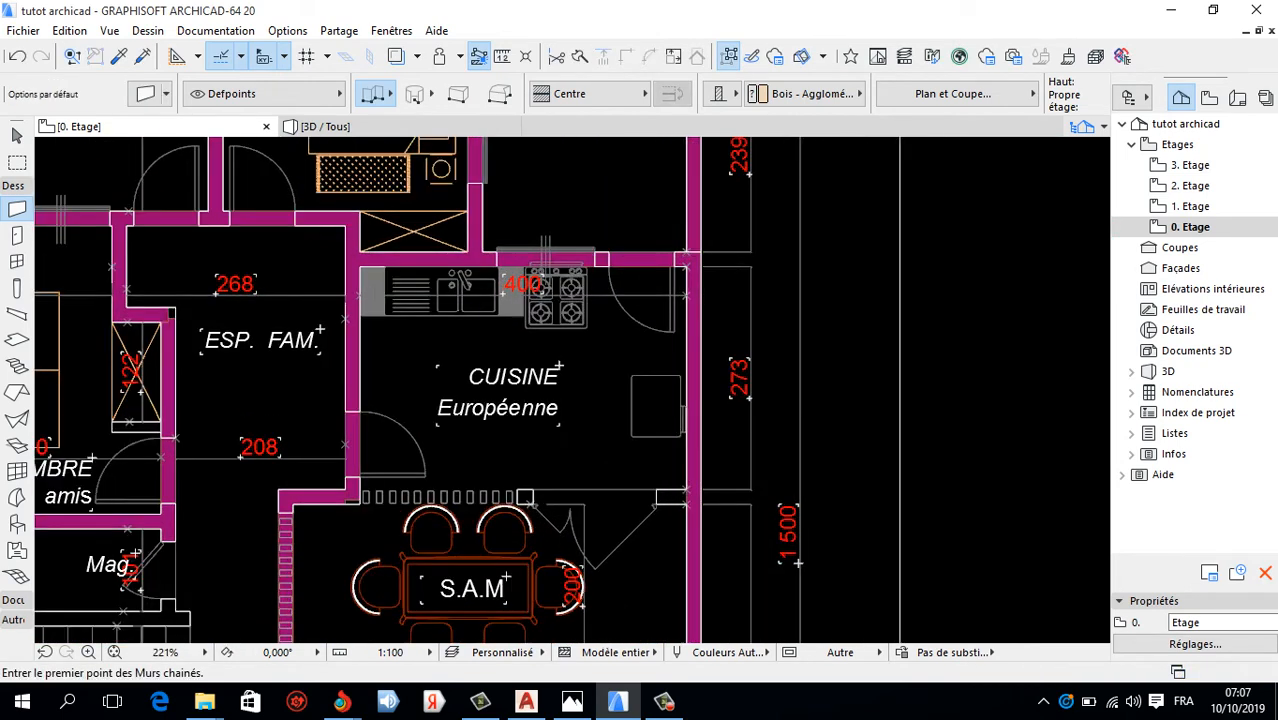
Copy the horizontal wall above CUISINE Européenne down onto the wall line between the kitchen and S.A.M.
left_click(600, 260, "shift")
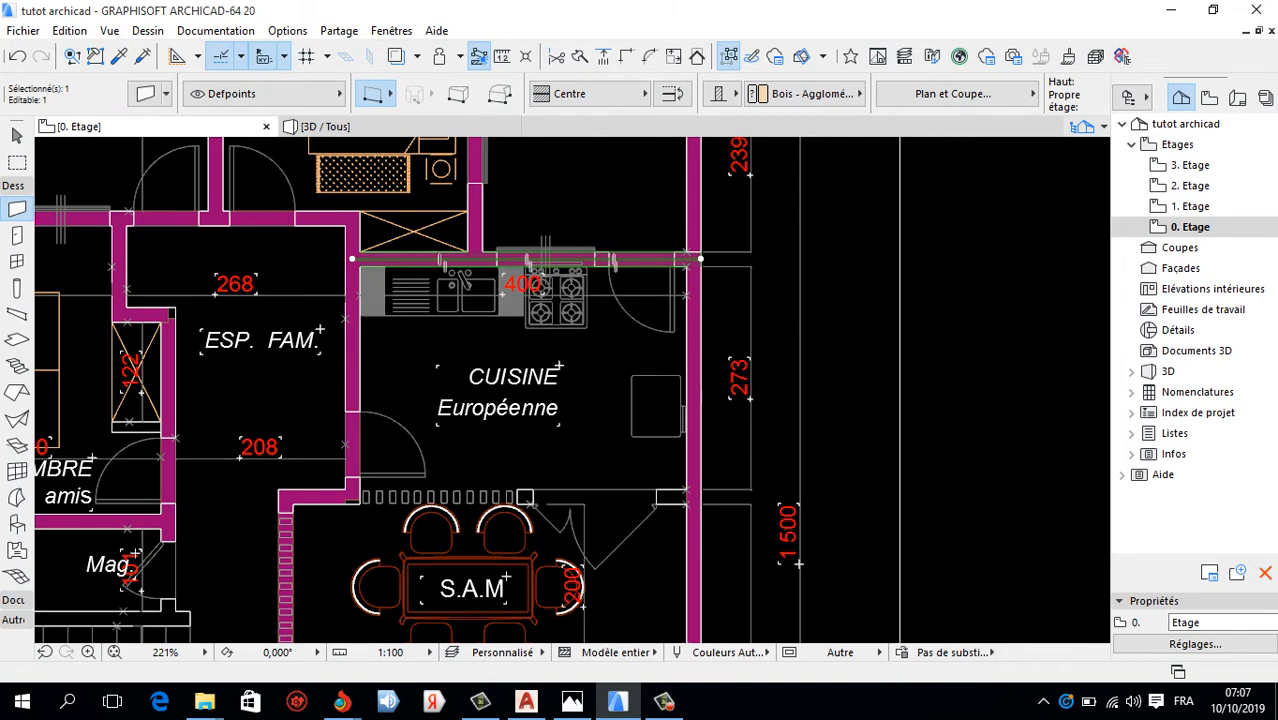
key("ctrl+shift+d")
left_click(686, 262)
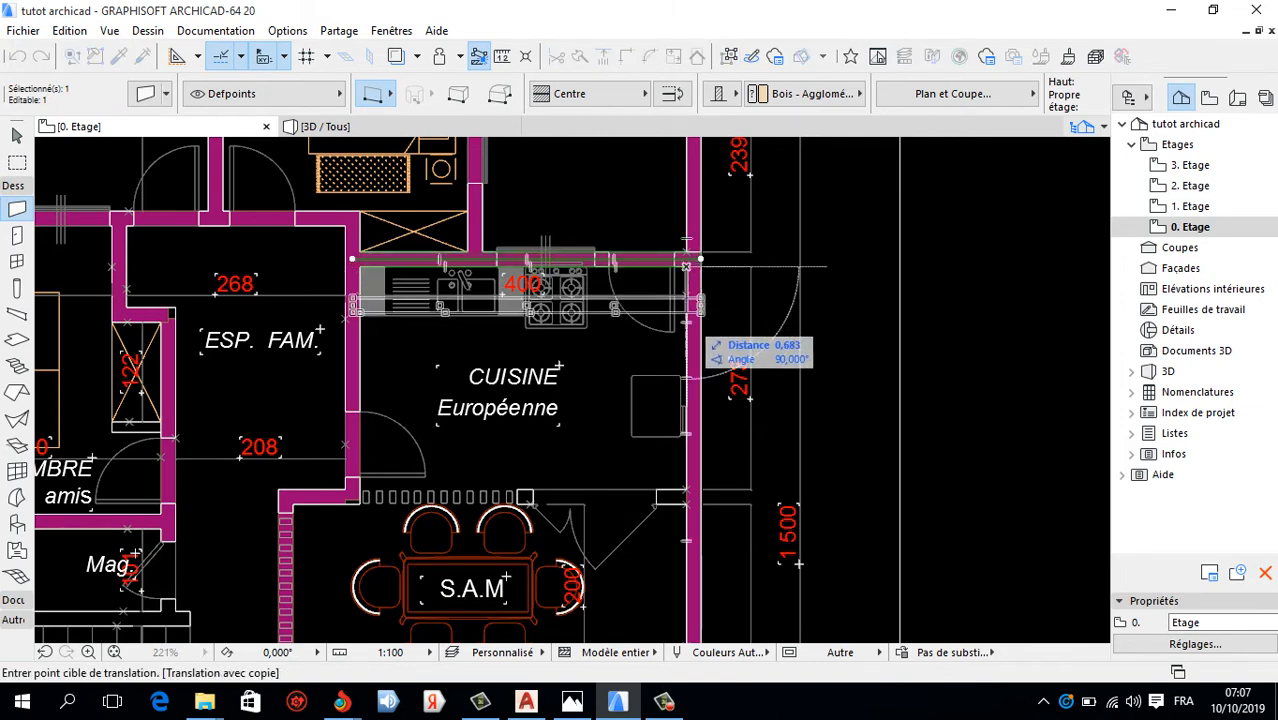
left_click(686, 497)
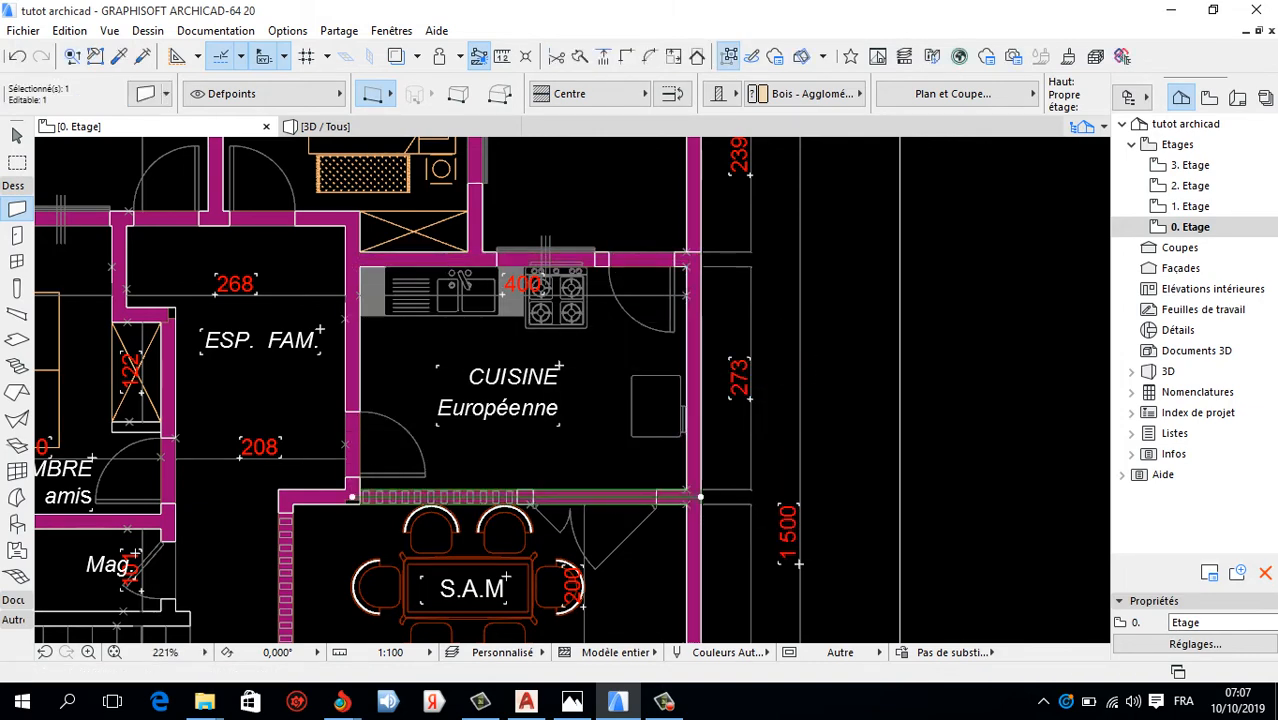
Join the copied wall below CUISINE Européenne to the vertical wall beside ESP. FAM.
scroll(678, 498, "up", 2)
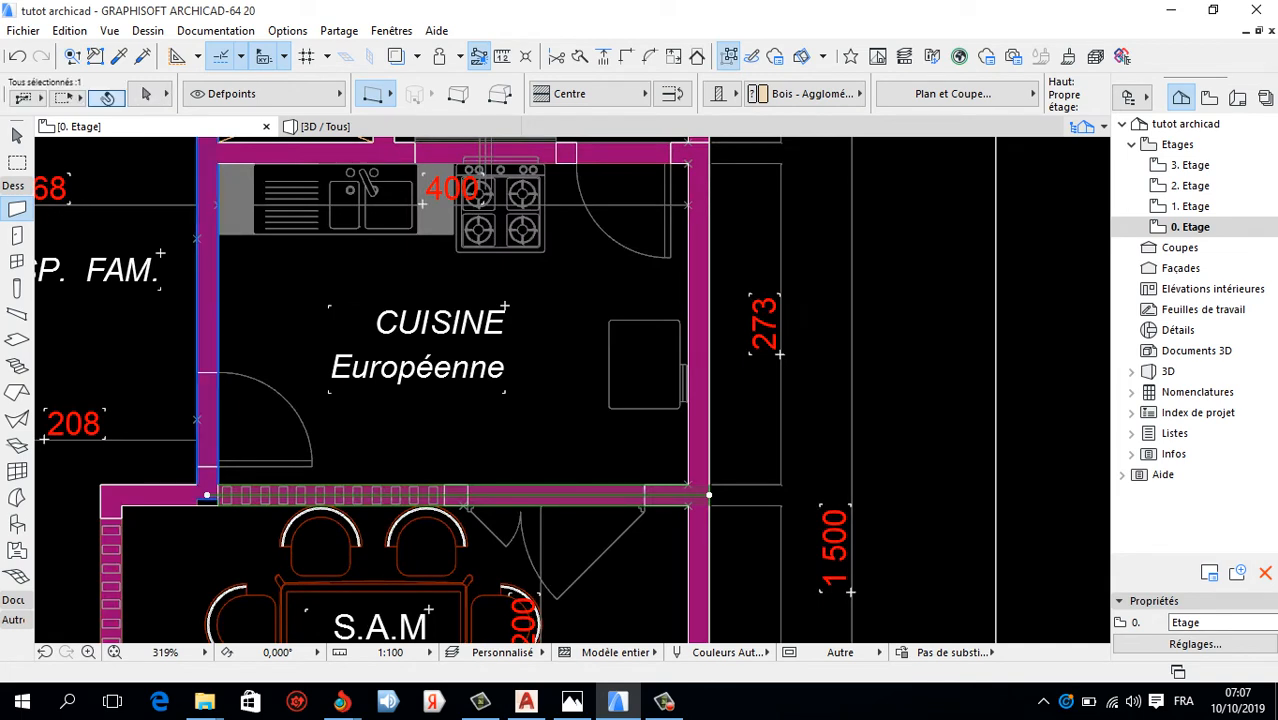
left_click(207, 440, "shift")
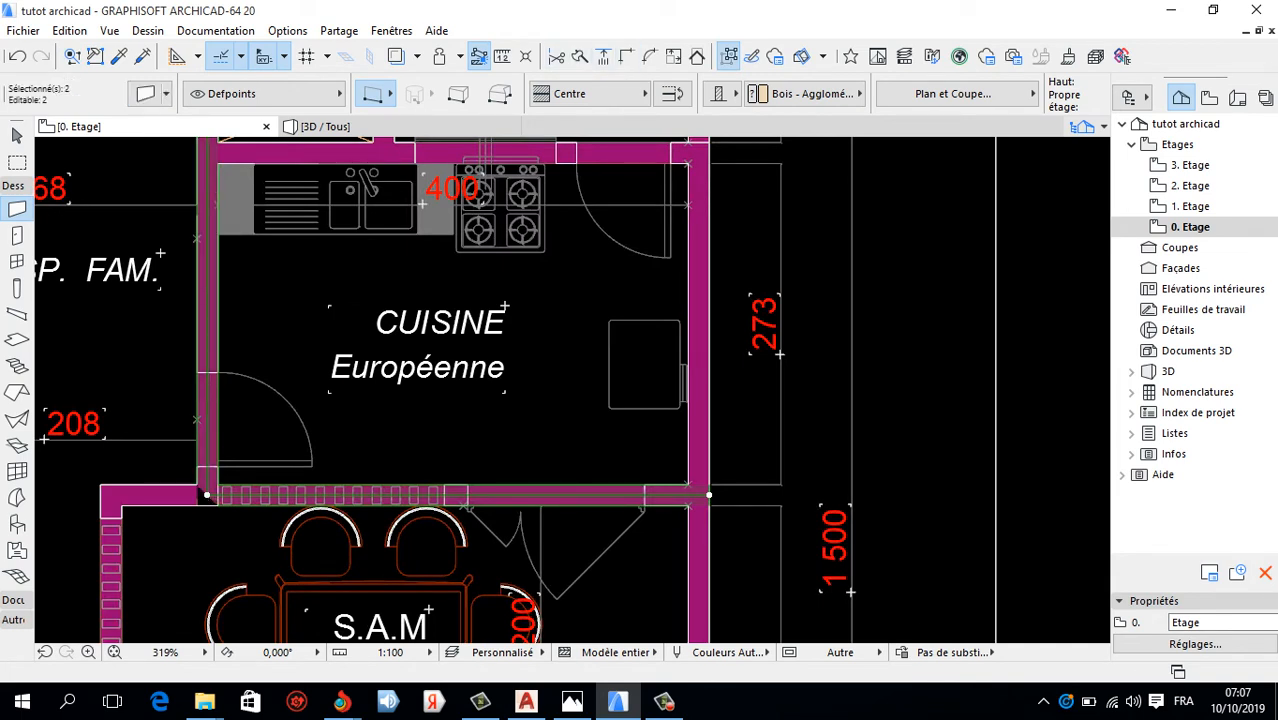
left_click(709, 495)
key("Escape")
key("Escape")
scroll(616, 462, "down", 4)
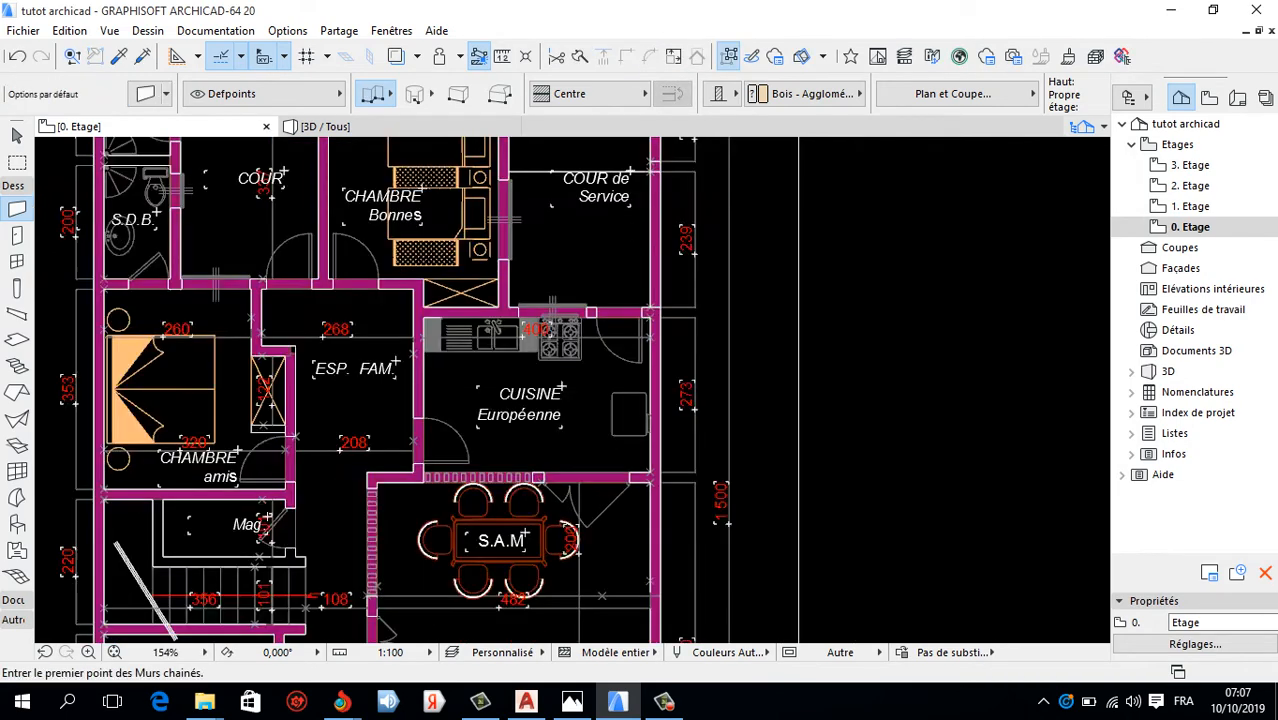
Join the horizontal wall between CUISINE Européenne and COUR de Service to the adjoining vertical exterior wall.
scroll(662, 260, "up", 7)
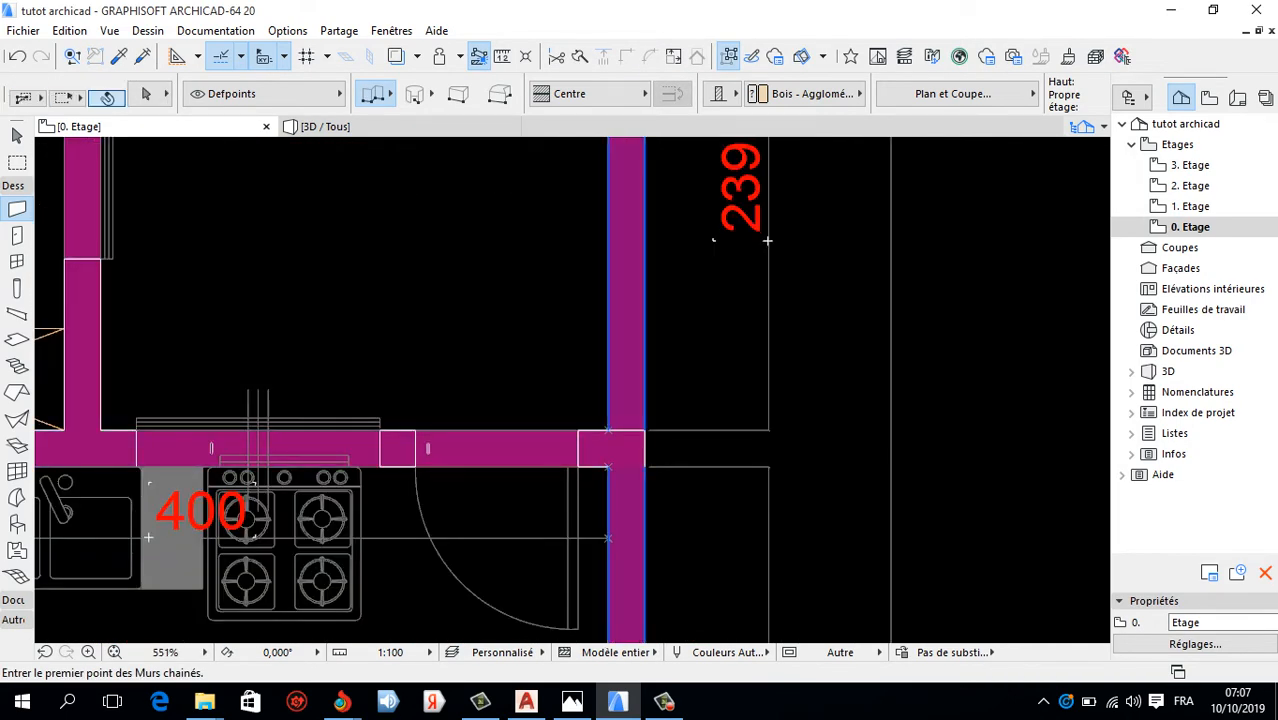
left_click(626, 390, "shift")
left_click(590, 448, "shift")
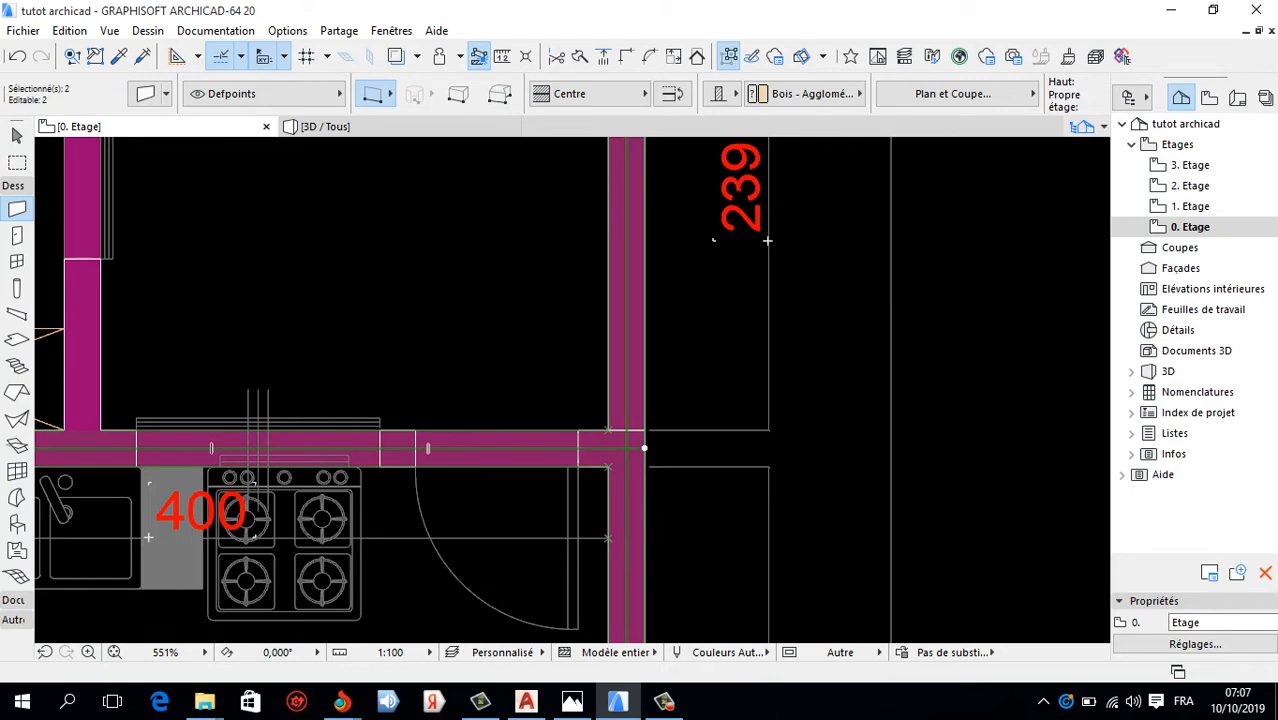
left_click(644, 448)
key("Escape")
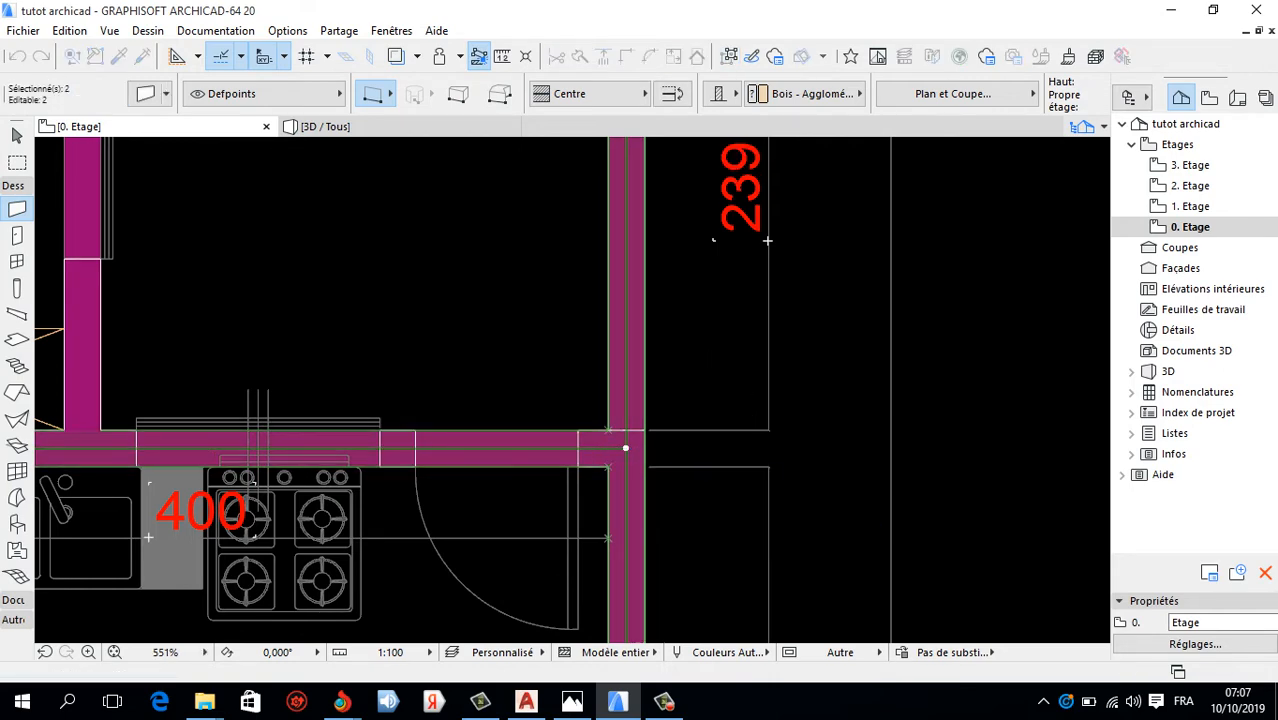
scroll(600, 380, "down", 4)
left_click(616, 413)
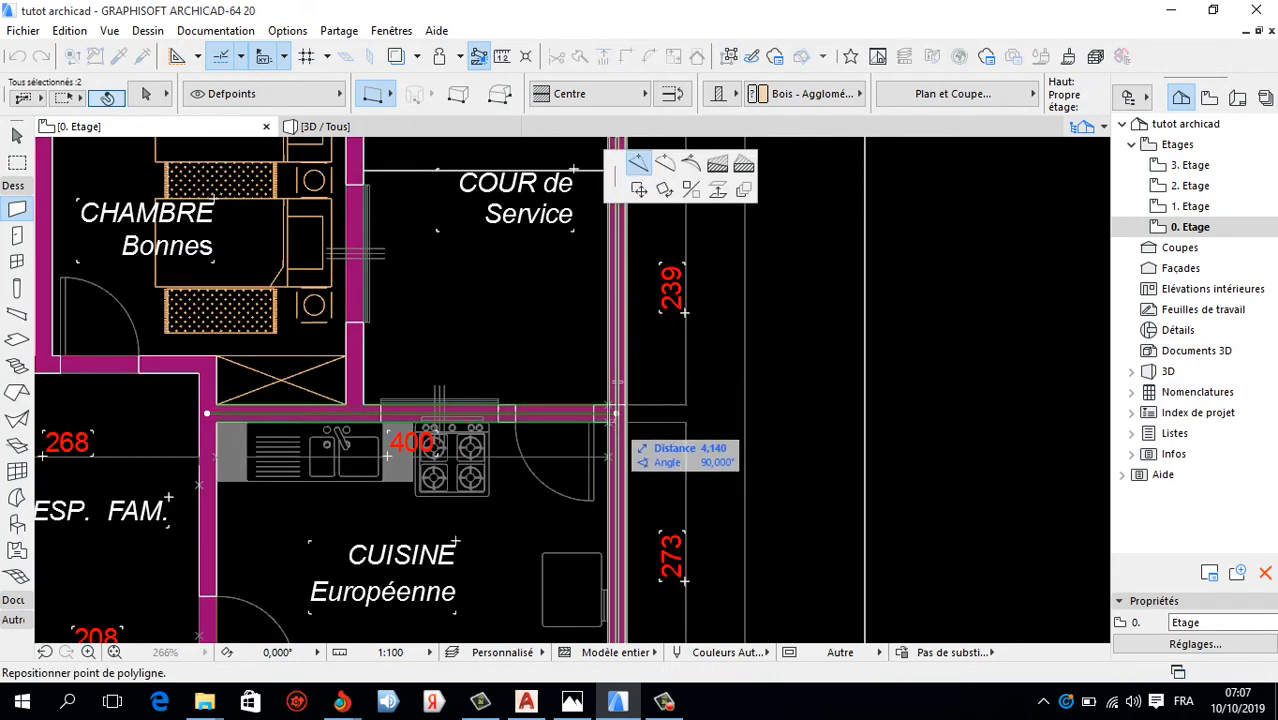
key("Escape")
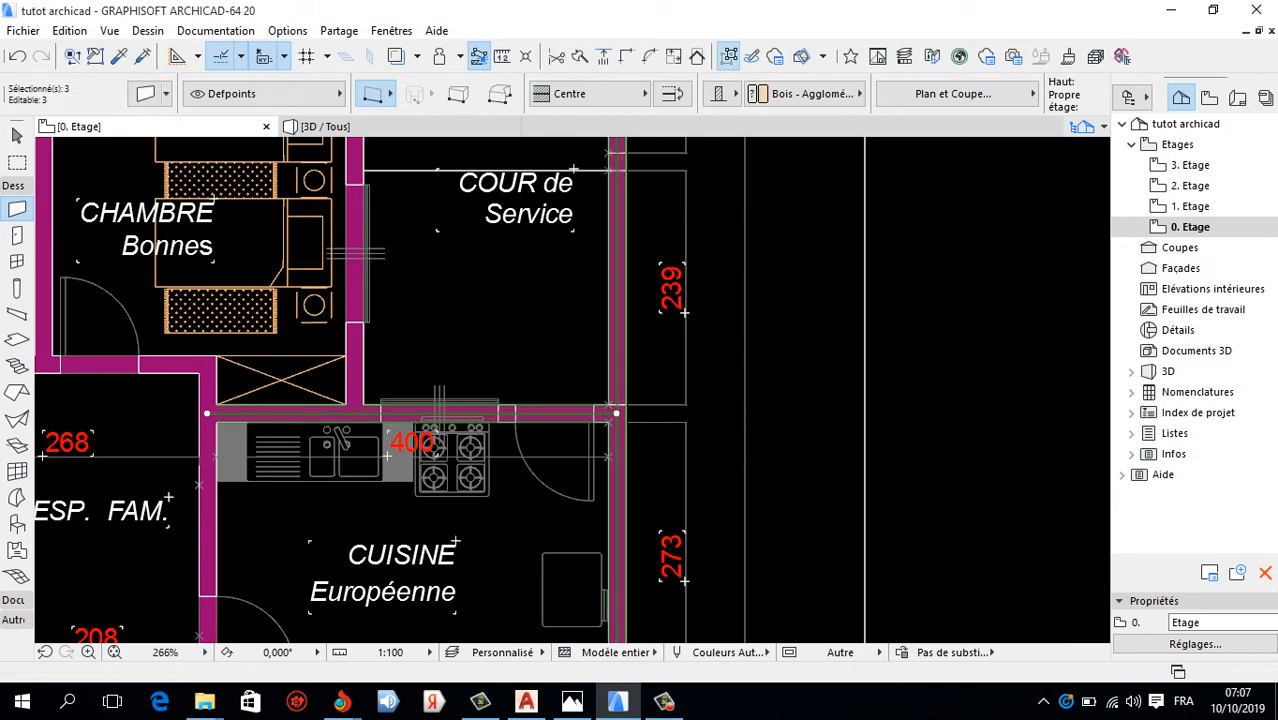
scroll(552, 369, "down", 4)
key("Escape")
Join the vertical wall between CHAMBRE Bonnes and COUR de Service to the exterior wall above it.
scroll(472, 192, "up", 5)
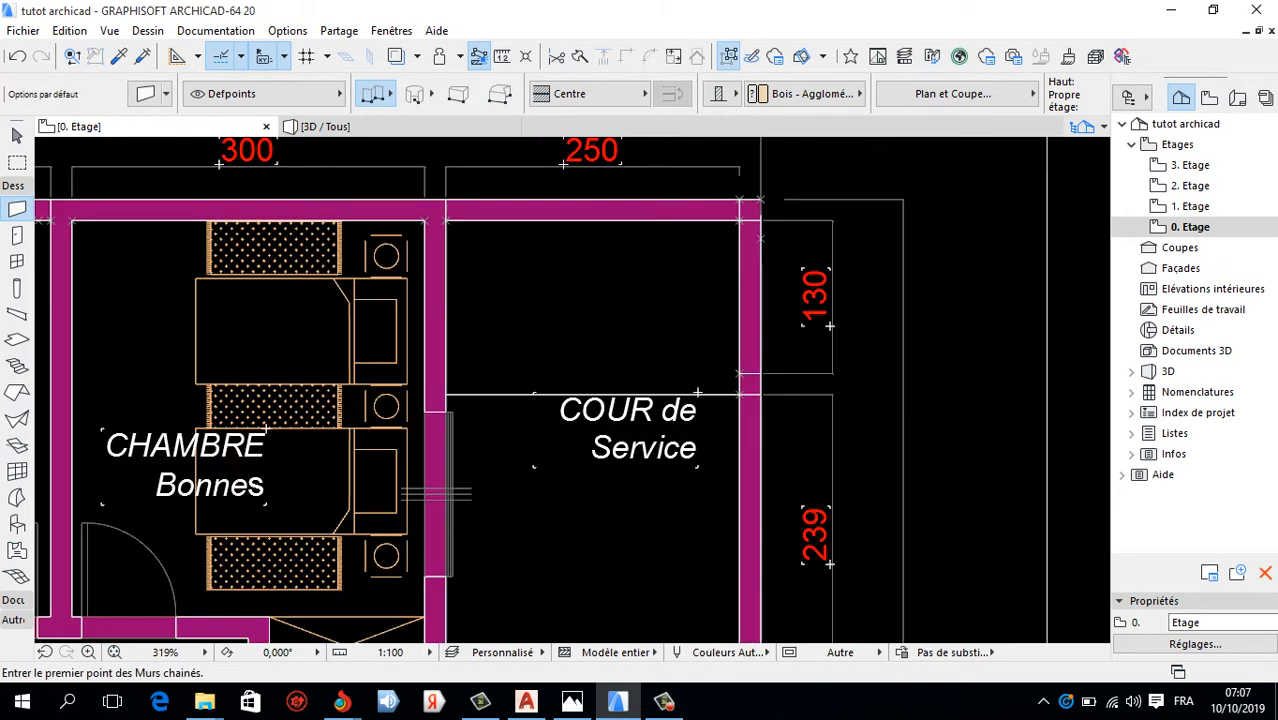
left_click(436, 262, "shift")
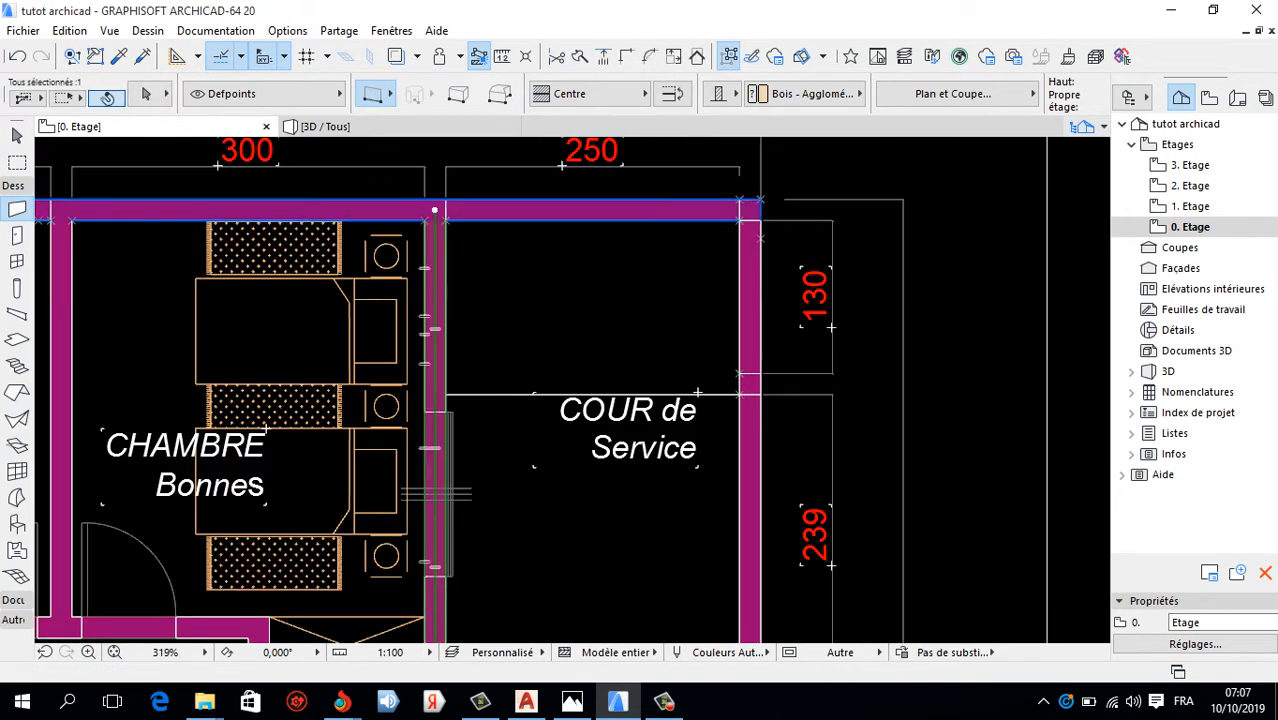
left_click(468, 210, "shift")
scroll(466, 198, "up", 3)
left_click(471, 218)
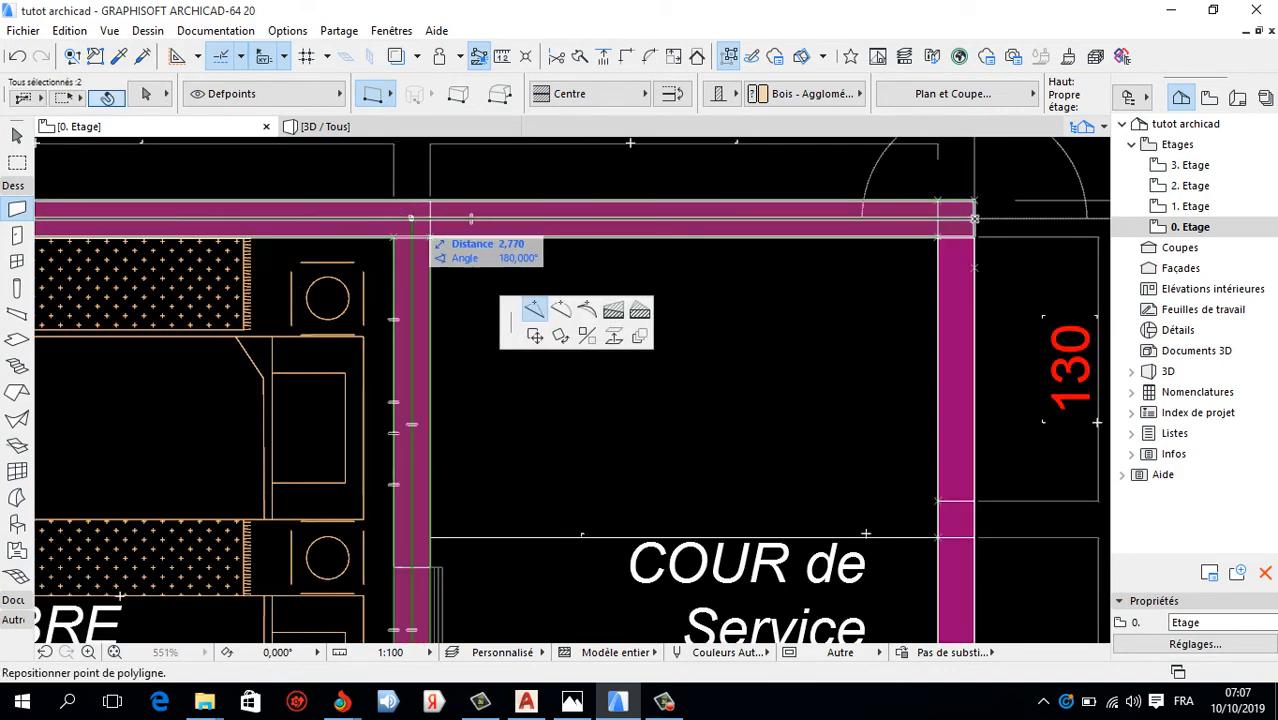
key("Escape")
key("Escape")
scroll(556, 323, "down", 6)
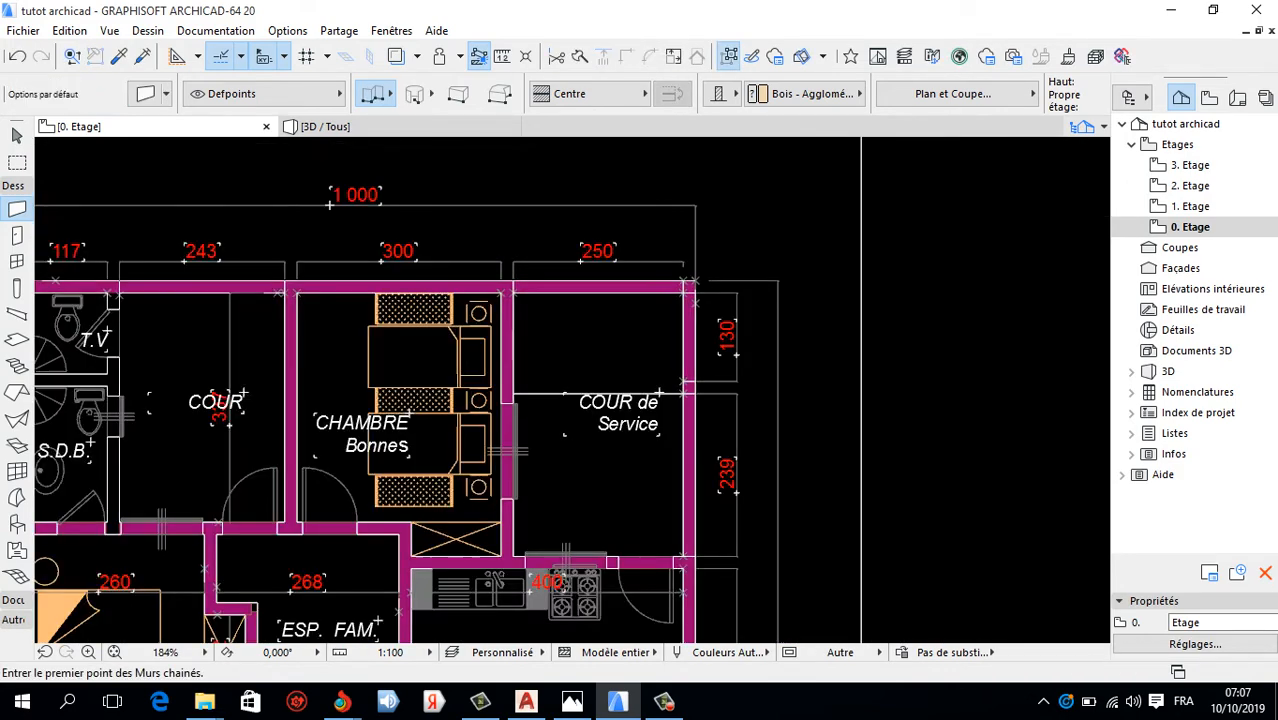
Join the vertical wall between COUR and CHAMBRE Bonnes to the exterior wall above it.
scroll(232, 304, "up", 3)
scroll(684, 307, "down", 4)
scroll(470, 360, "up", 2)
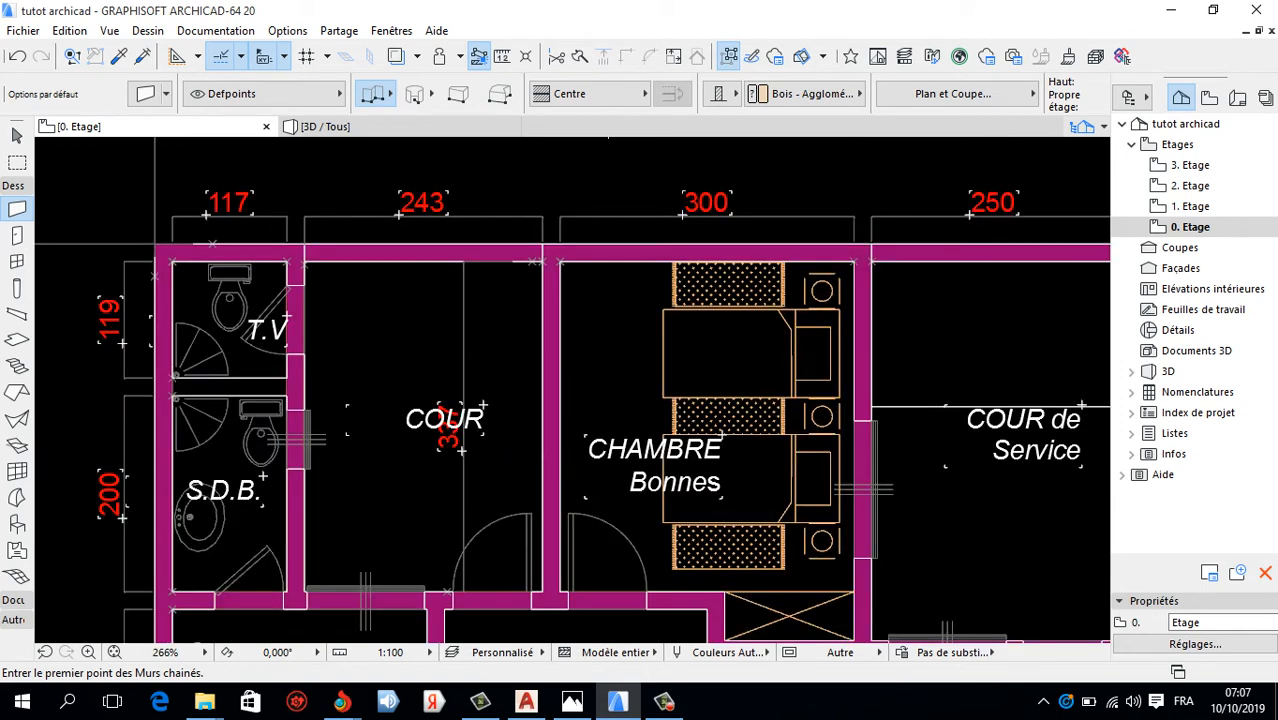
left_click(620, 252)
scroll(620, 240, "up", 2)
left_click(478, 400, "shift")
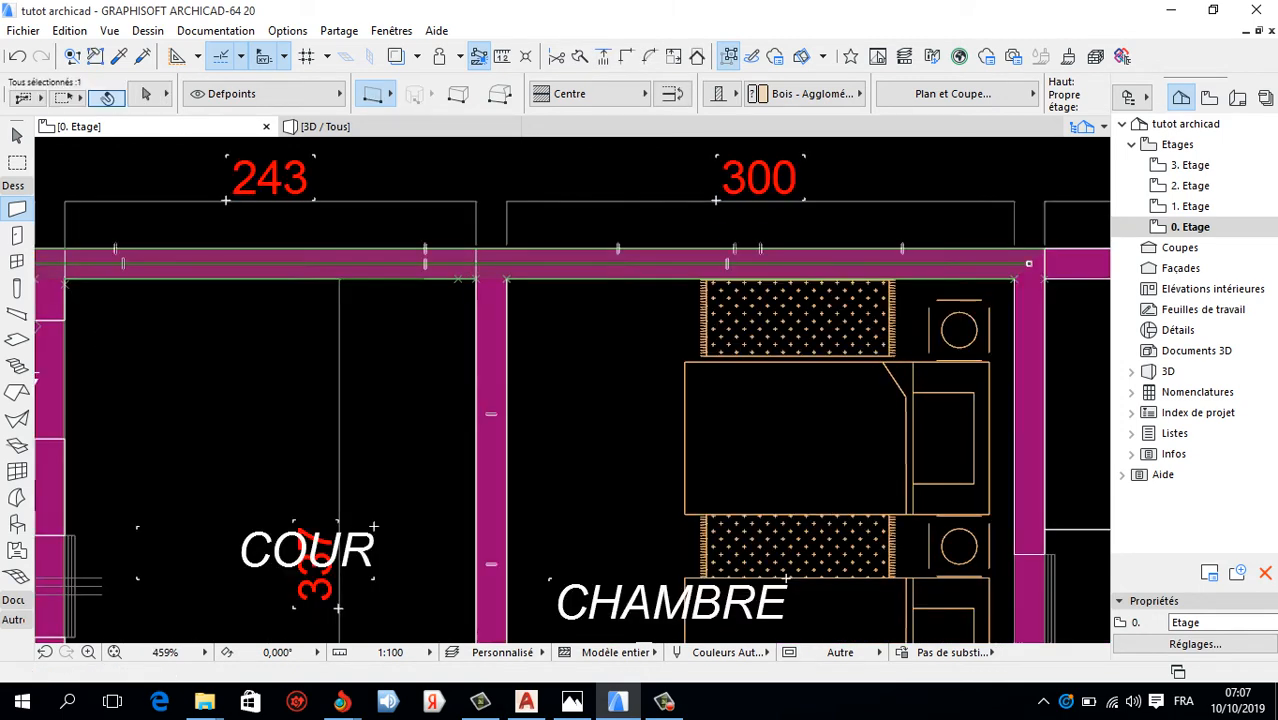
left_click(588, 263)
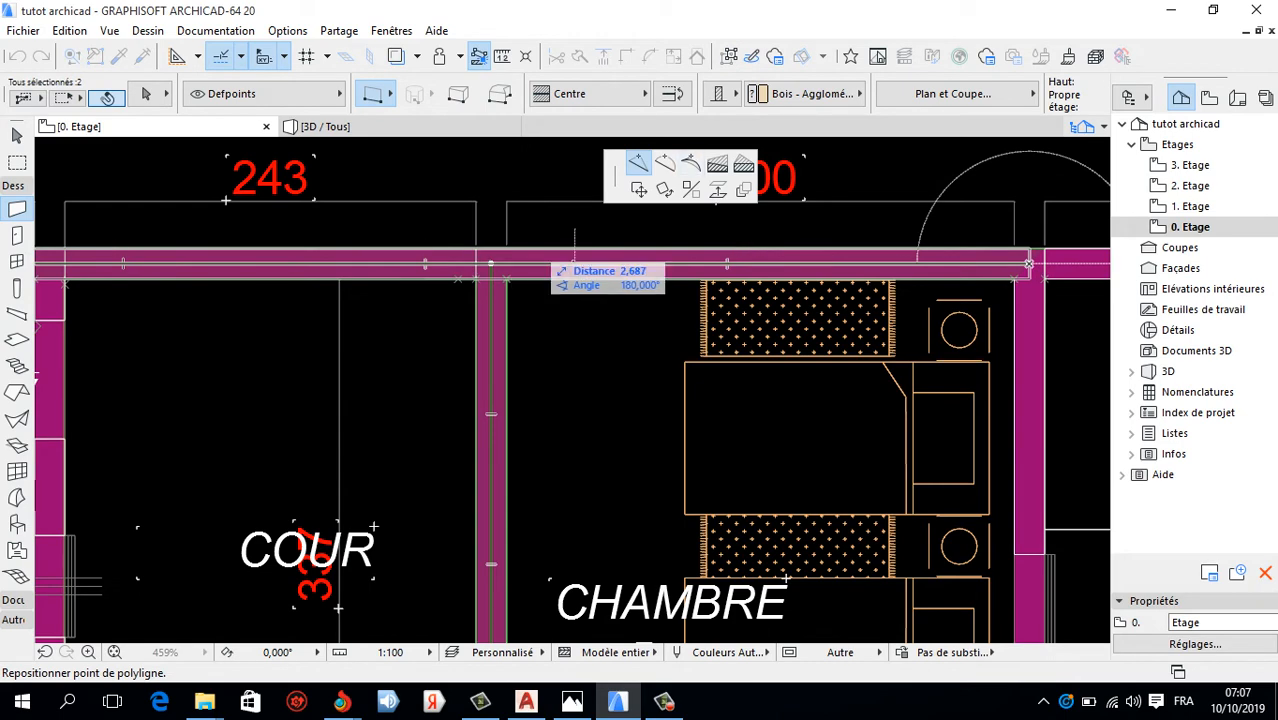
left_click(491, 263)
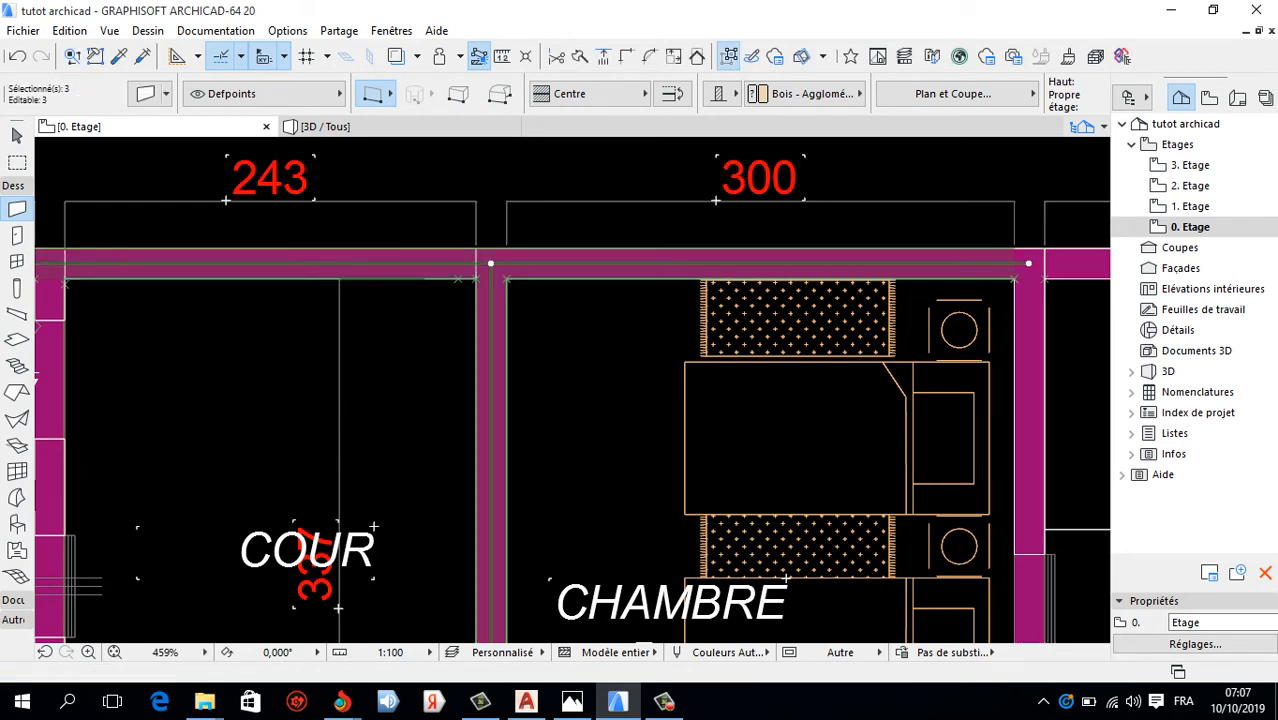
Join the vertical wall between T.V/S.D.B. and COUR to the exterior wall above it.
scroll(458, 296, "down", 4)
scroll(290, 345, "up", 2)
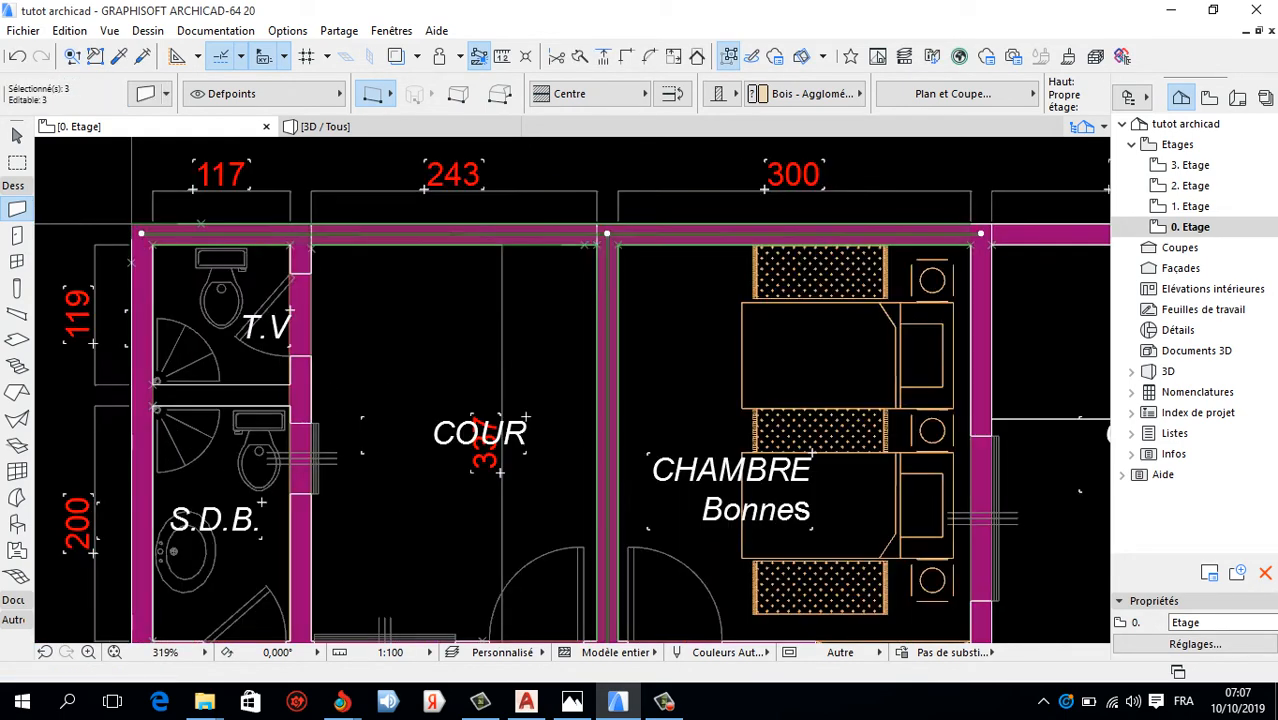
left_click(303, 247, "shift")
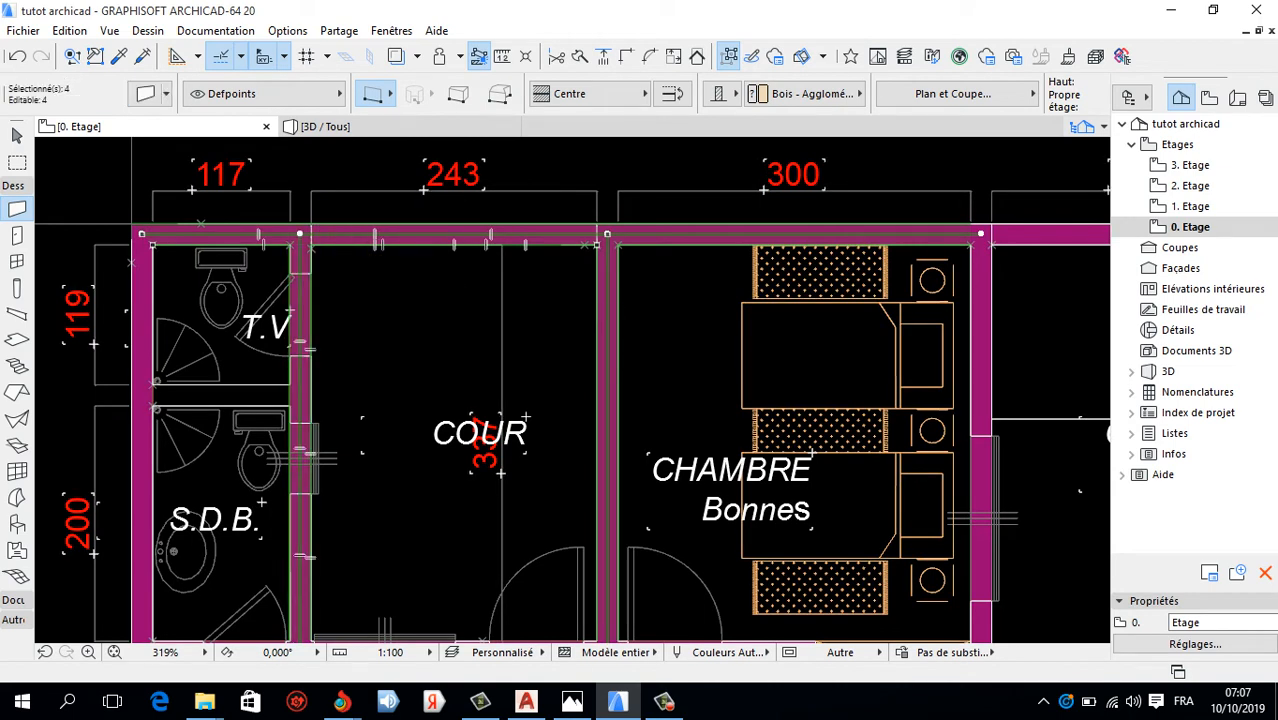
left_click(402, 234)
left_click(300, 234)
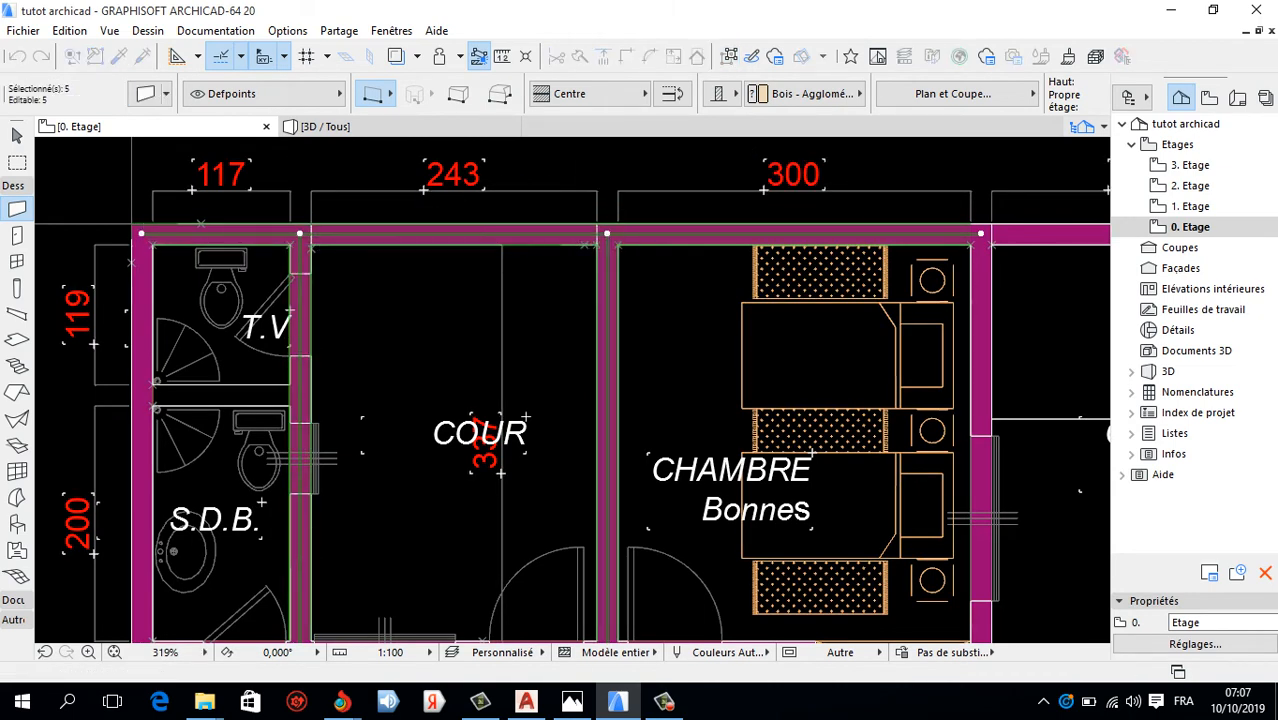
scroll(328, 223, "down", 8)
key("Escape")
Copy the horizontal wall between CUISINE Européenne and S.A.M to the wall line between SALON and the front COUR, starting at the exterior wall.
scroll(471, 254, "down", 5)
scroll(440, 460, "up", 10)
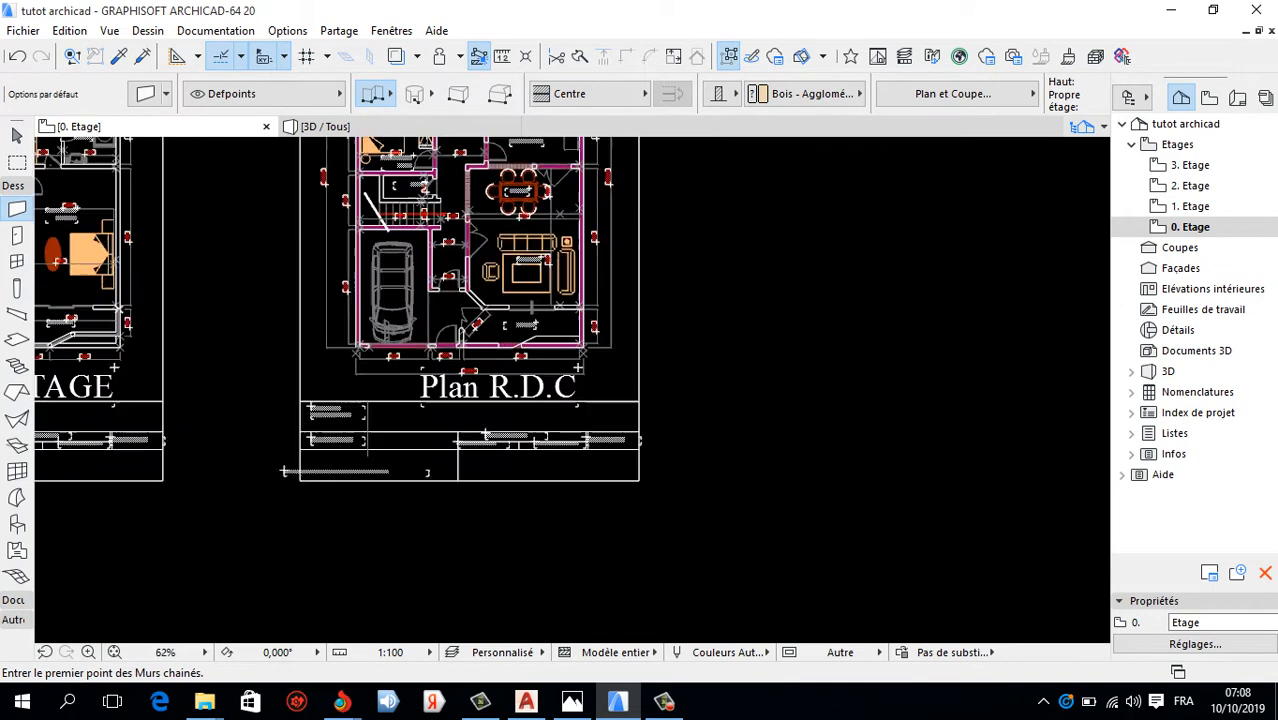
scroll(708, 489, "down", 4)
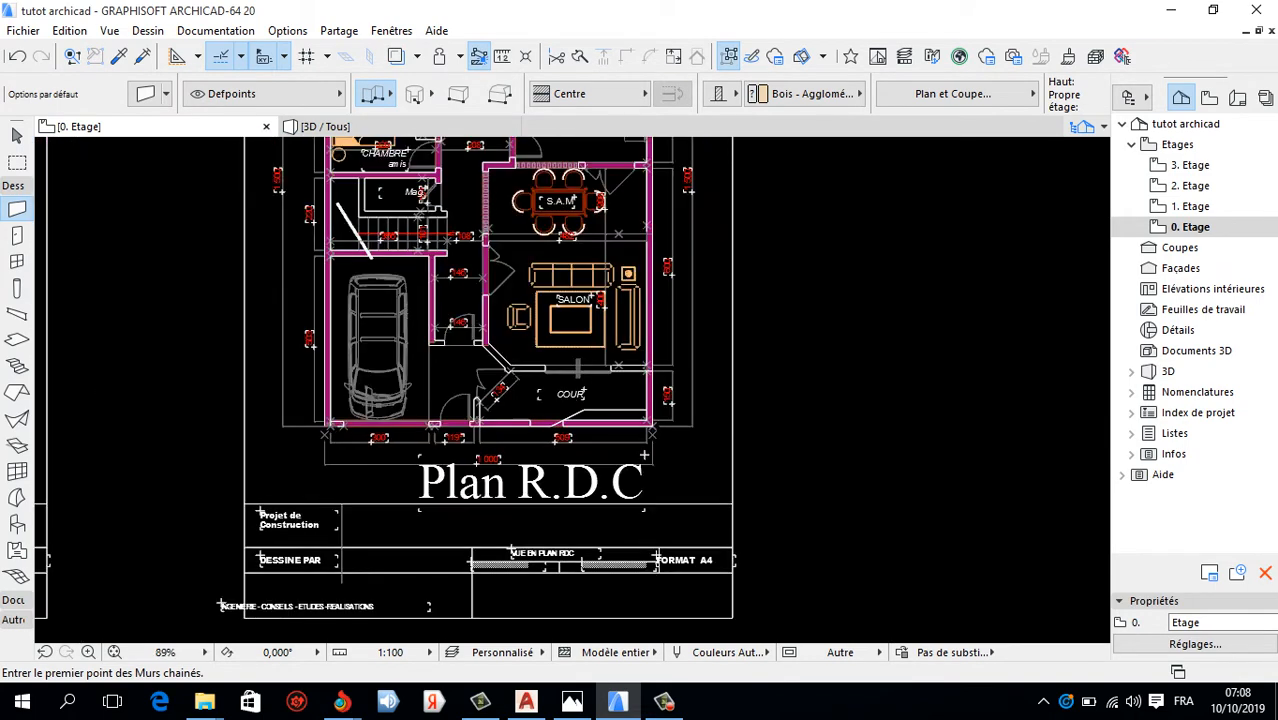
scroll(707, 435, "up", 4)
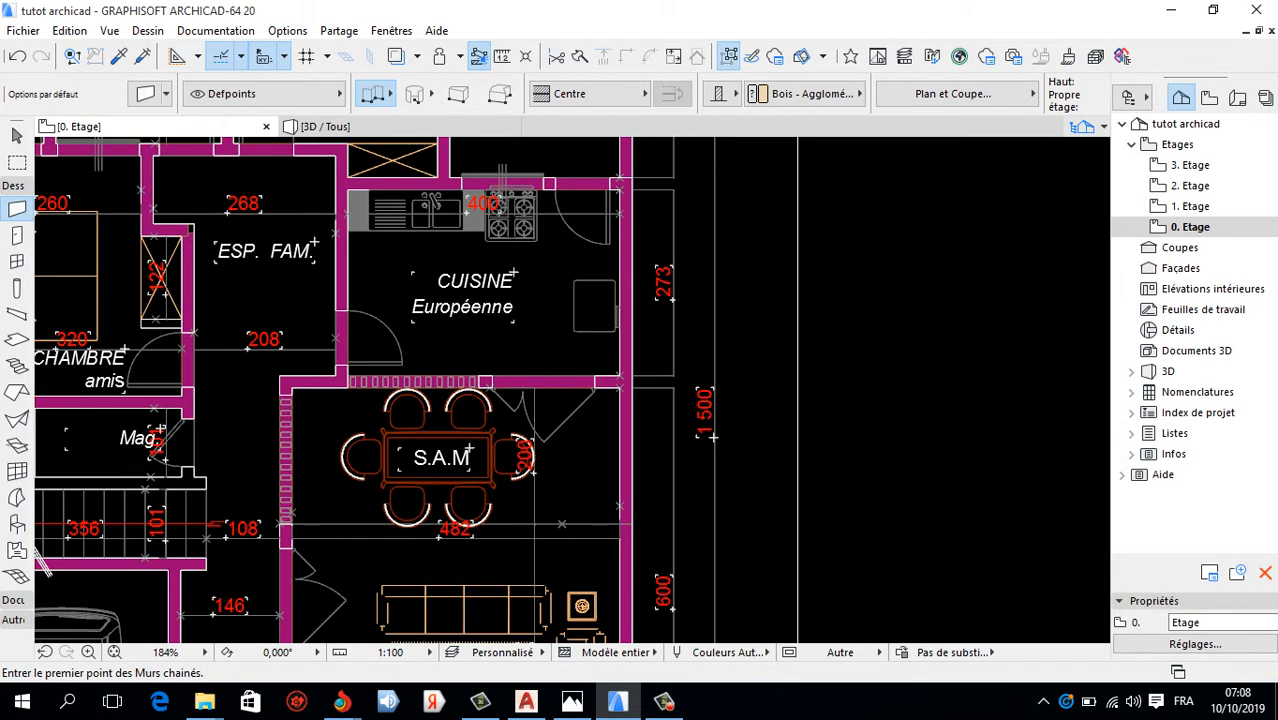
left_click(545, 383, "shift")
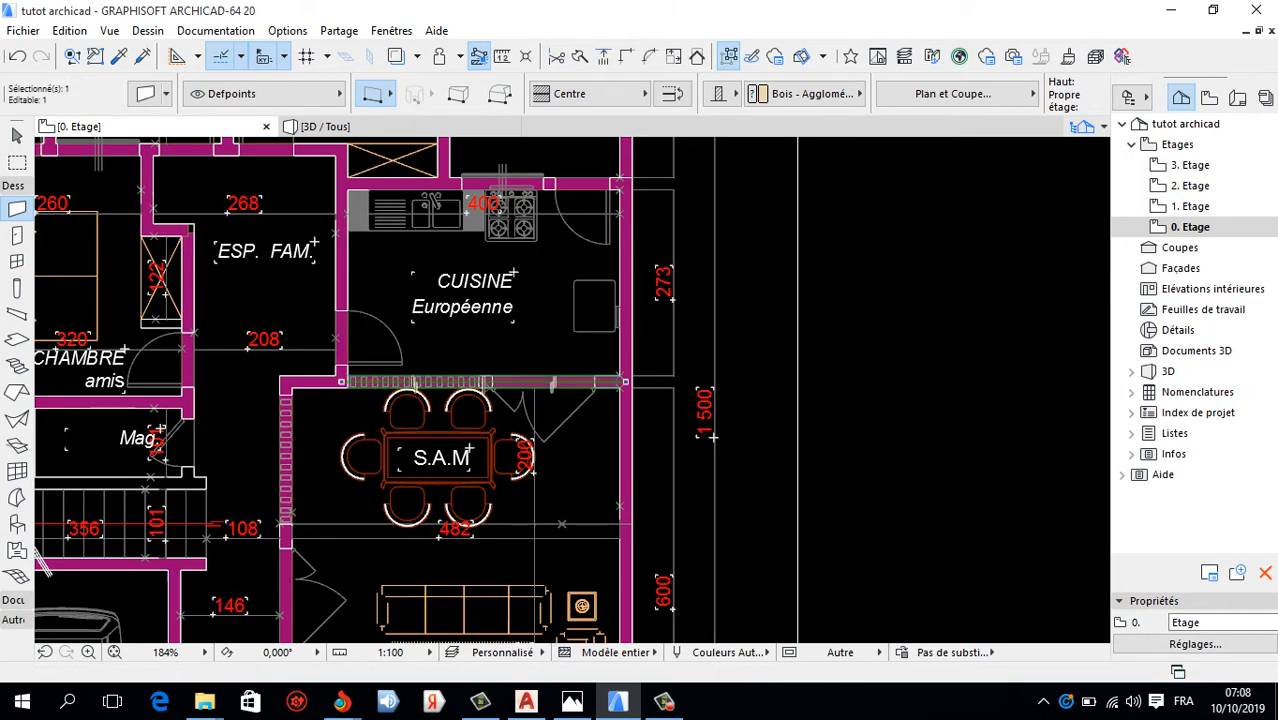
right_click(958, 322)
mouse_move(963, 486)
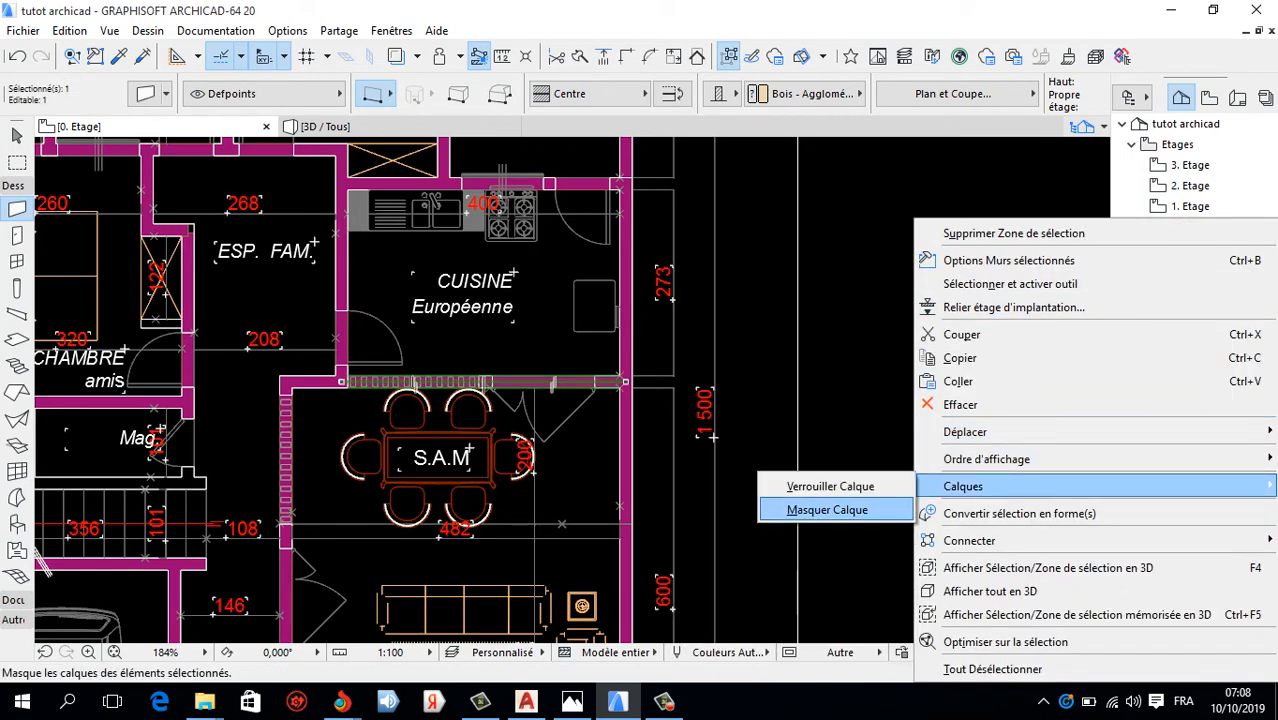
mouse_move(965, 431)
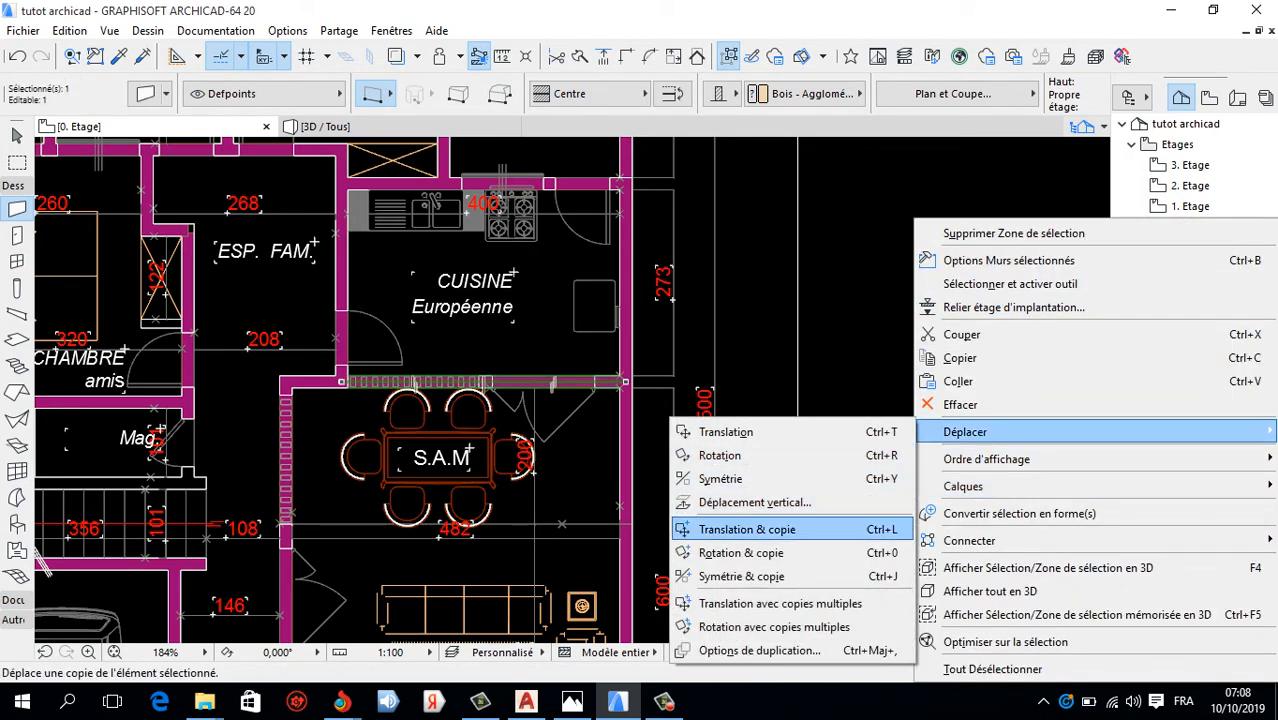
left_click(747, 529)
scroll(480, 140, "down", 3)
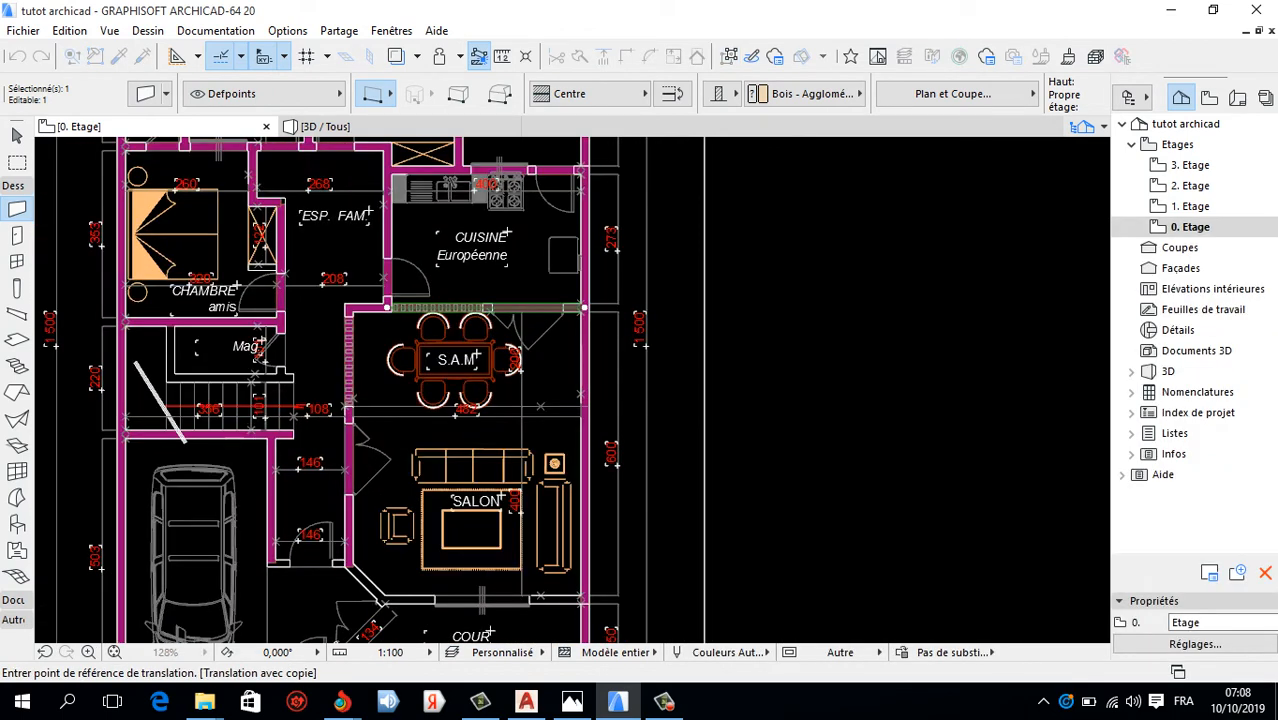
left_click(584, 308)
scroll(588, 600, "up", 4)
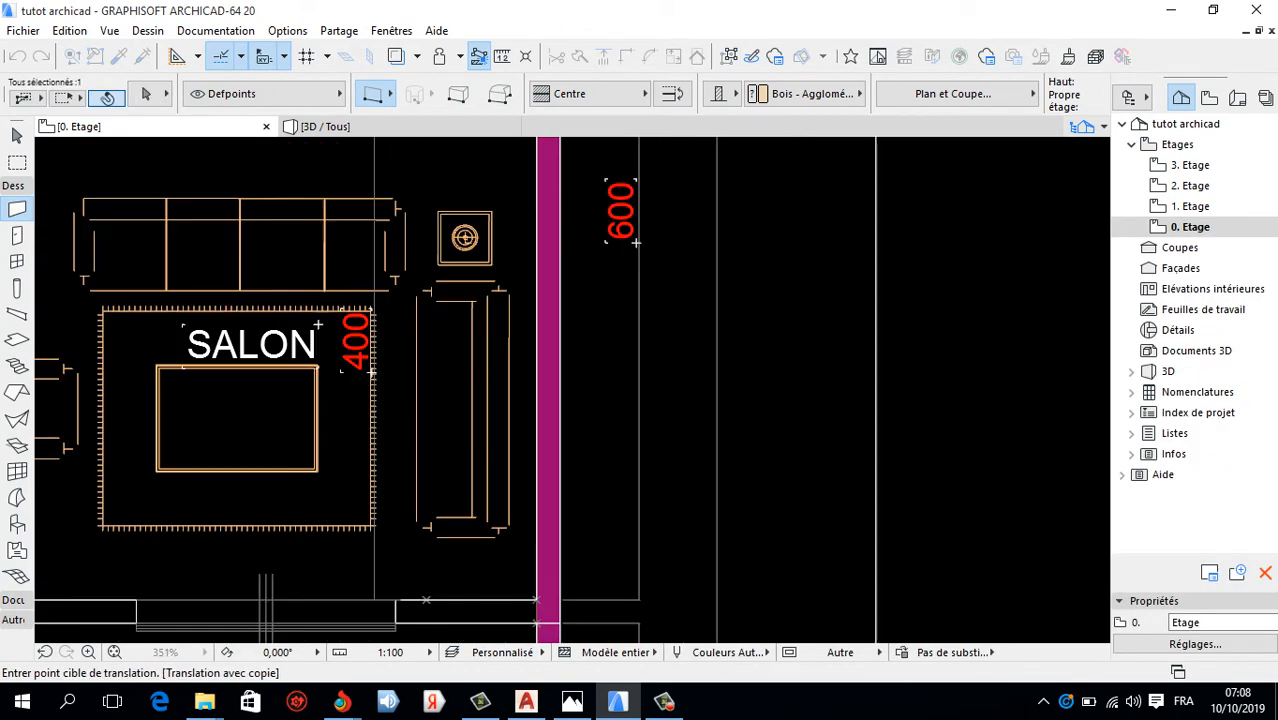
left_click(547, 608)
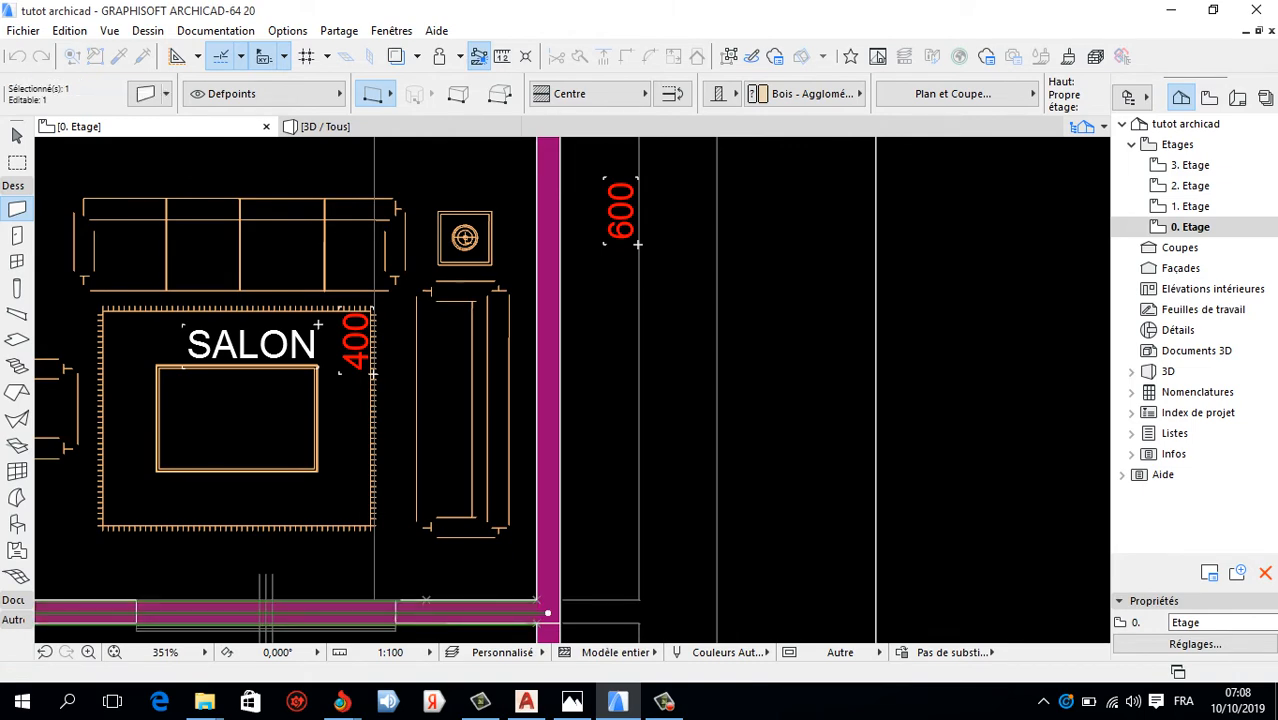
scroll(670, 411, "down", 5)
key("Escape")
Draw a diagonal wall about 0.96 m long at 45° from the vertical wall beside SALON to the SALON/COUR wall line.
scroll(443, 458, "up", 4)
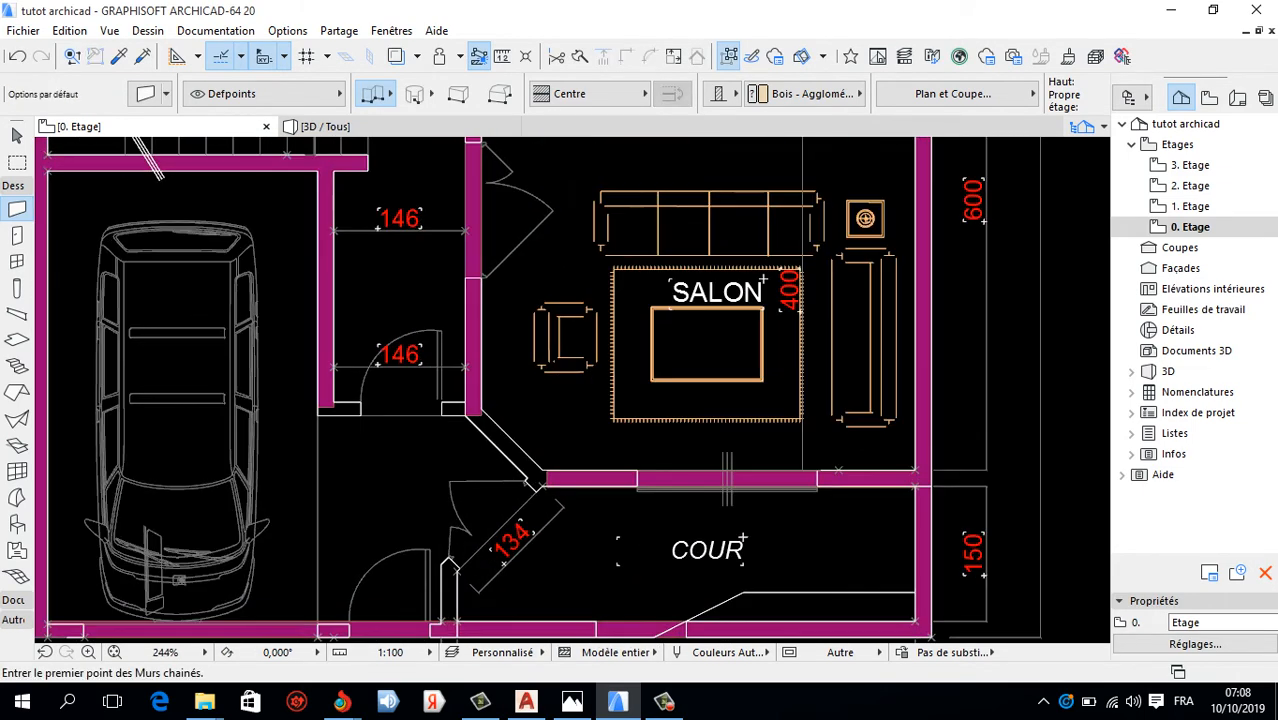
scroll(475, 409, "up", 2)
scroll(495, 416, "up", 2)
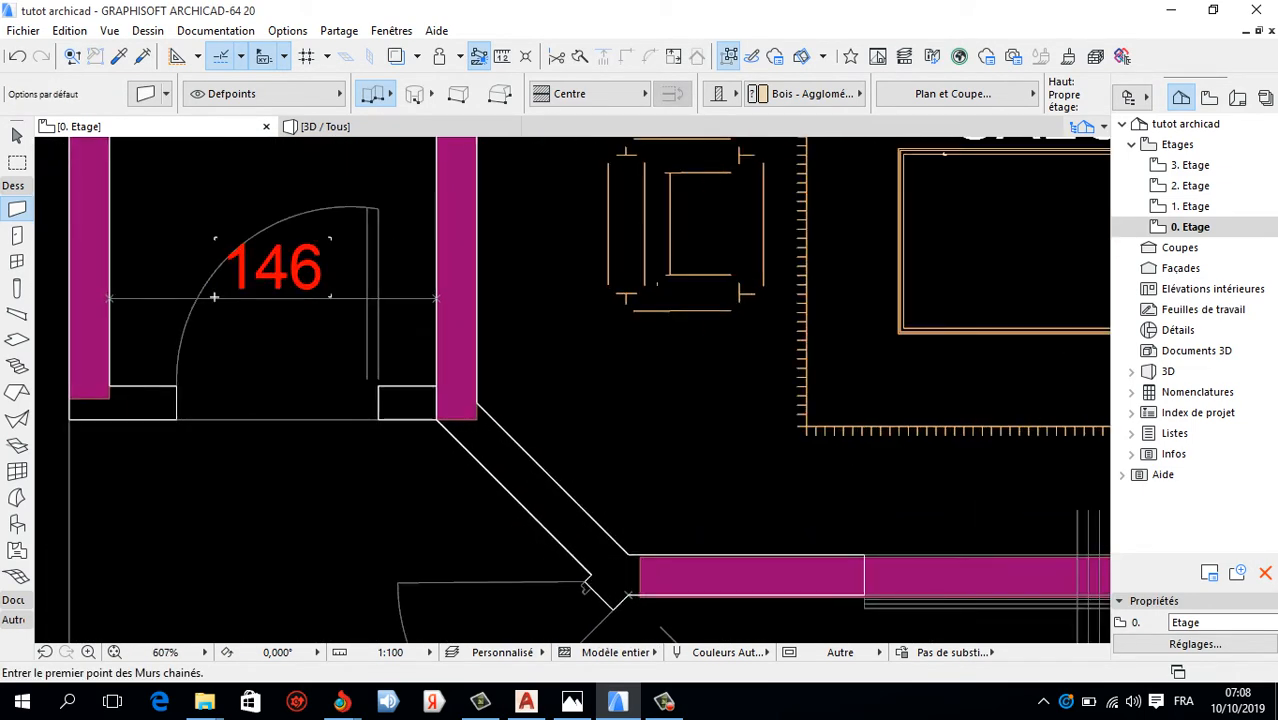
left_click(476, 405)
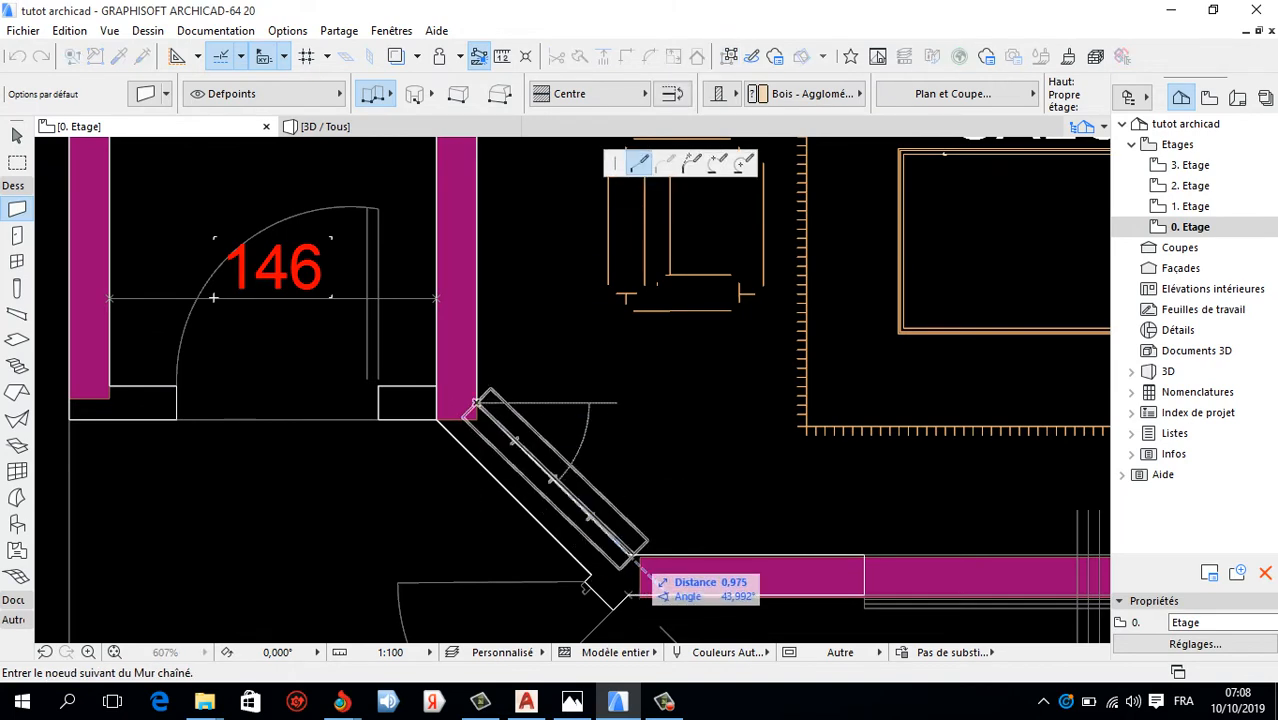
scroll(630, 565, "up", 2)
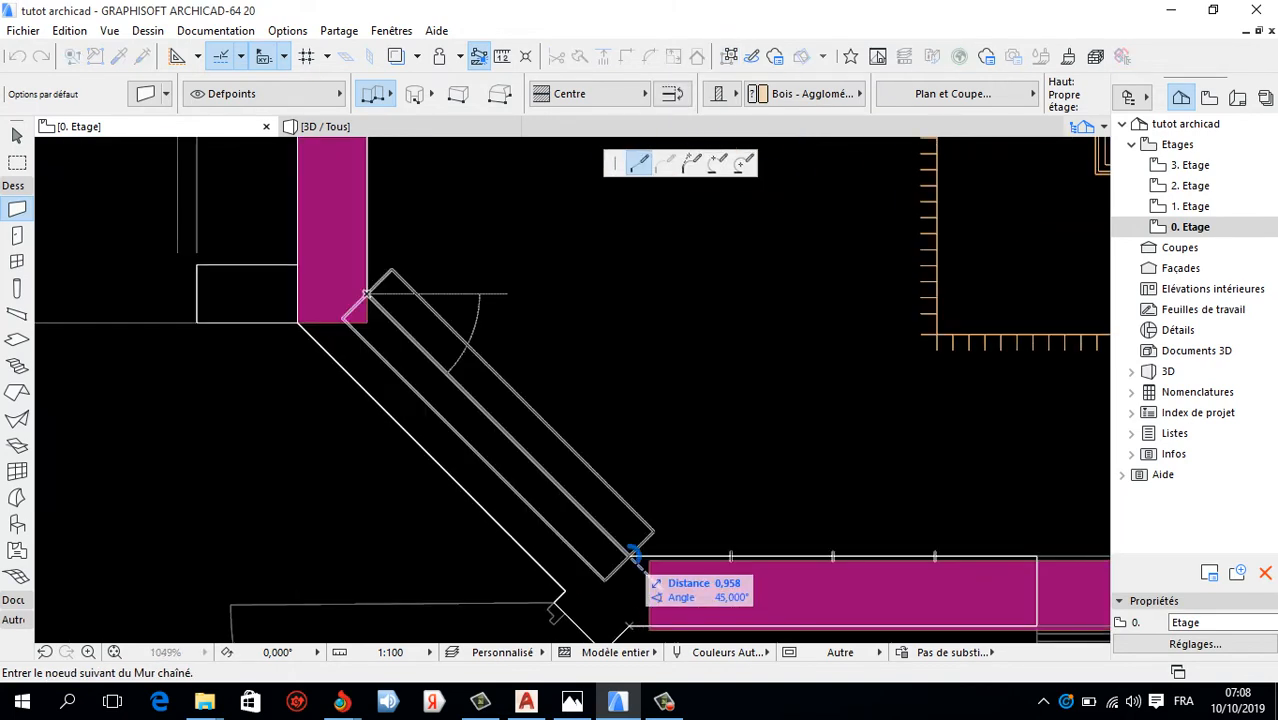
double_click(628, 556)
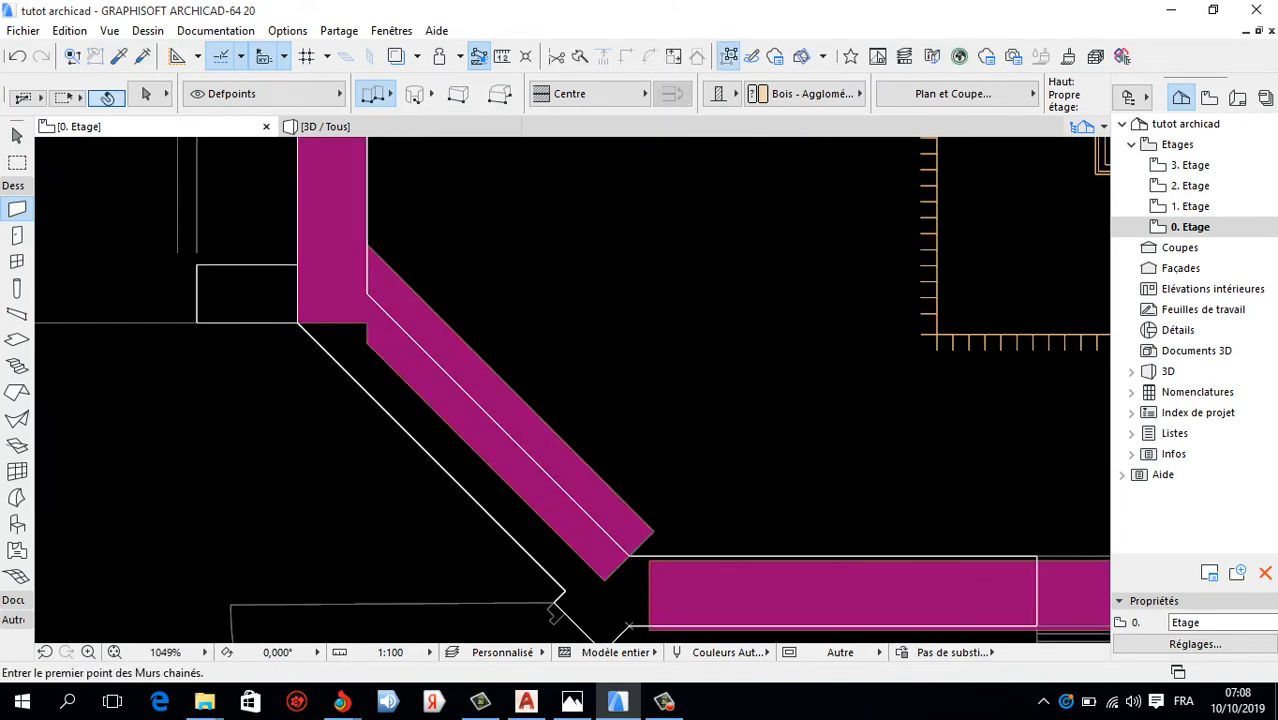
Move the diagonal wall beside SALON perpendicular to its length onto the slanted lines of the 2D drawing.
scroll(552, 428, "down", 3)
key("ctrl+shift+d")
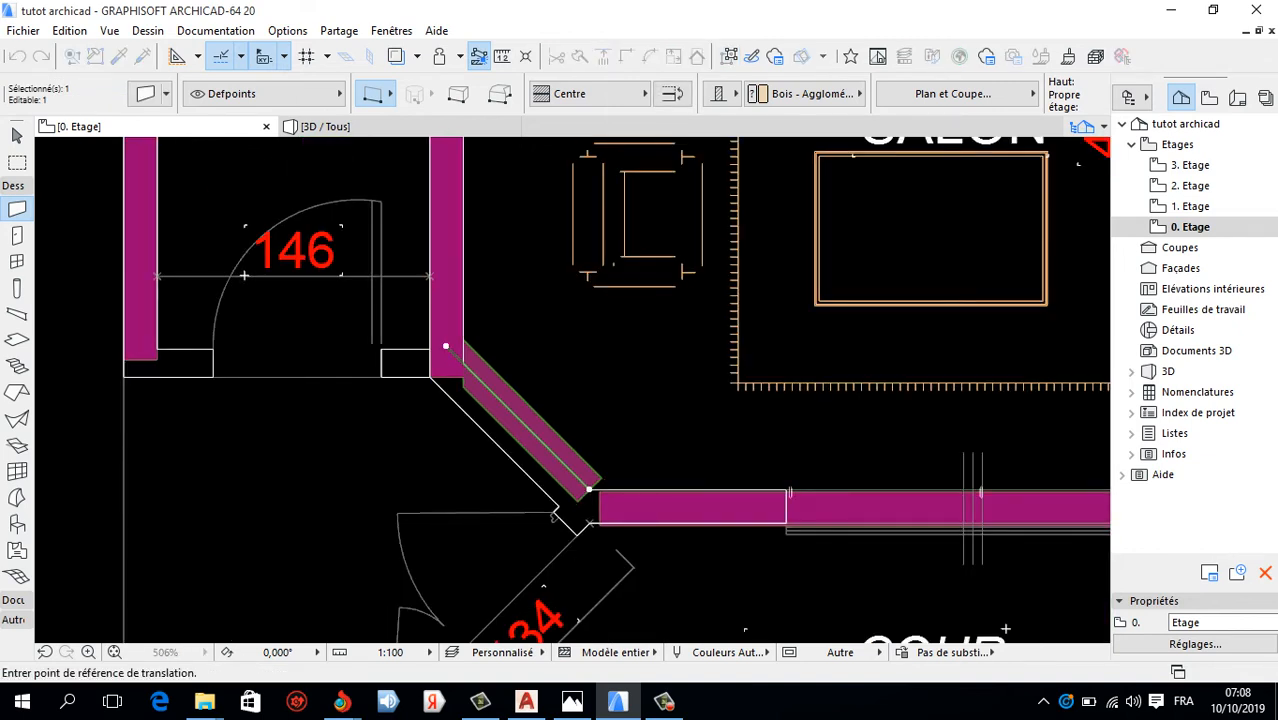
scroll(454, 398, "up", 2)
left_click(442, 322)
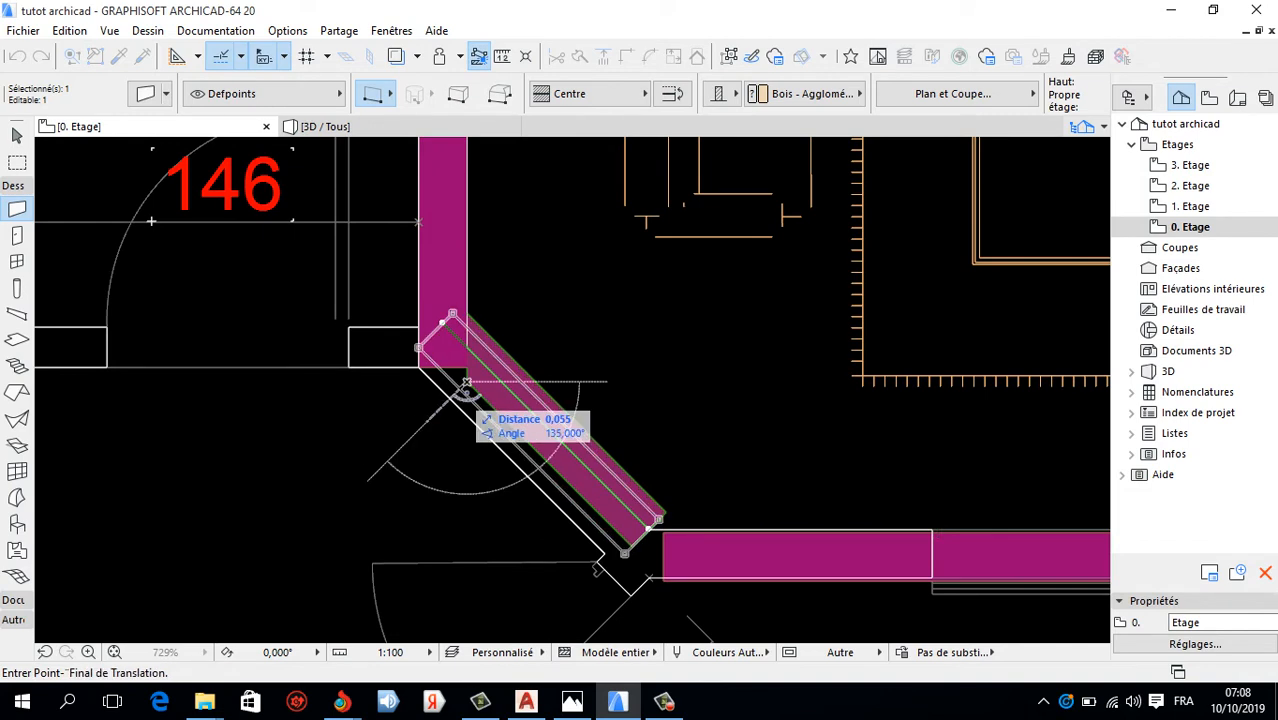
left_click(425, 340)
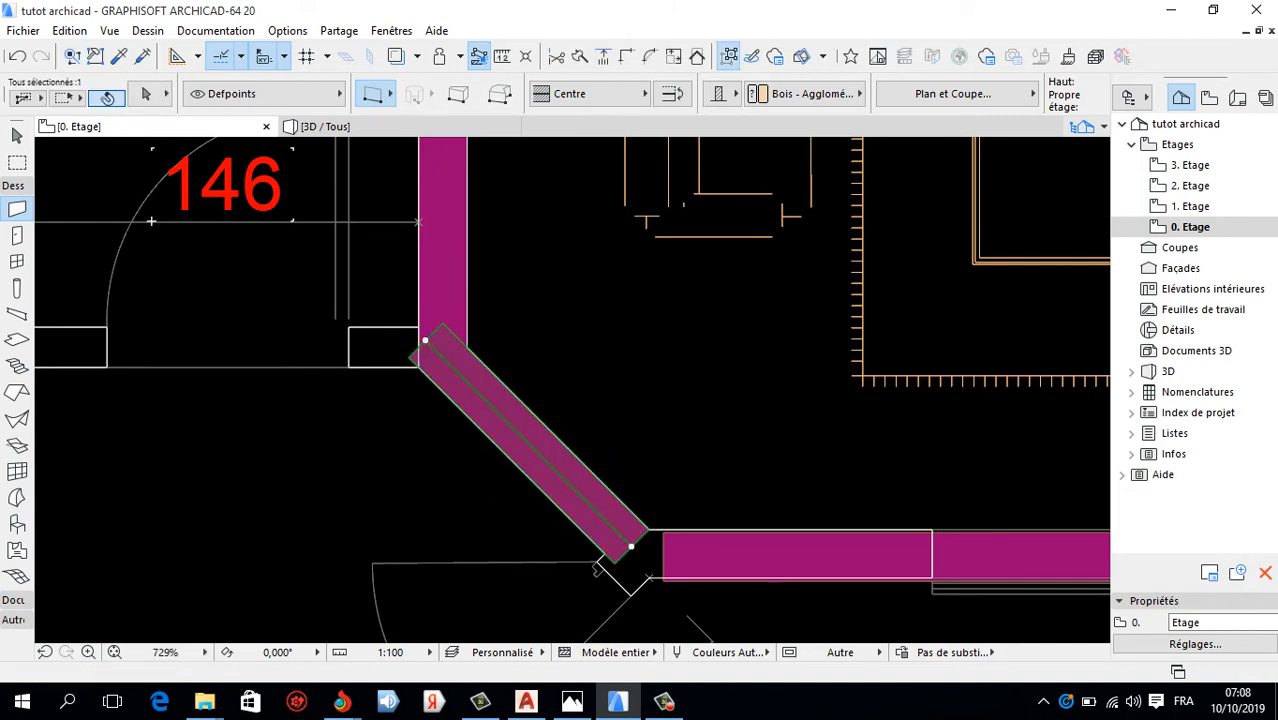
Join the diagonal wall to the vertical wall beside SALON in a clean corner.
left_click(443, 310, "shift")
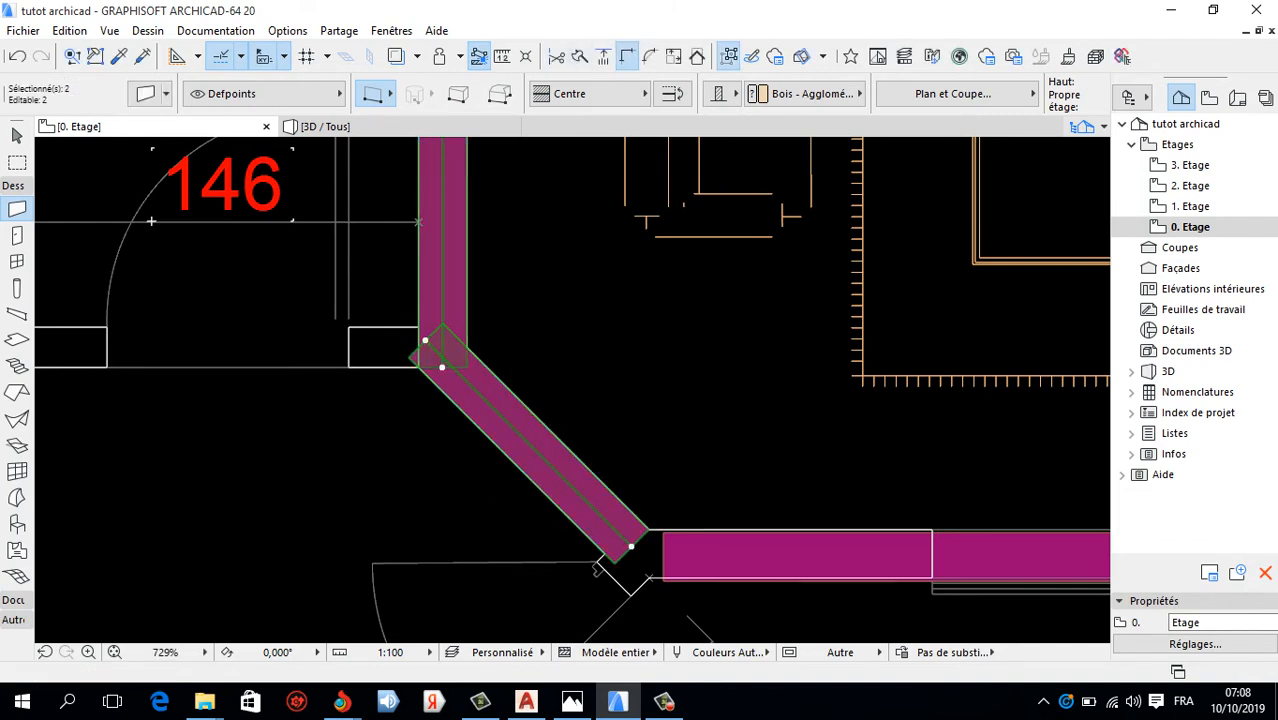
left_click(626, 56)
key("Escape")
Move the horizontal wall between SALON and COUR up about 0.012 m onto the drawing's wall line.
left_click(760, 556, "shift")
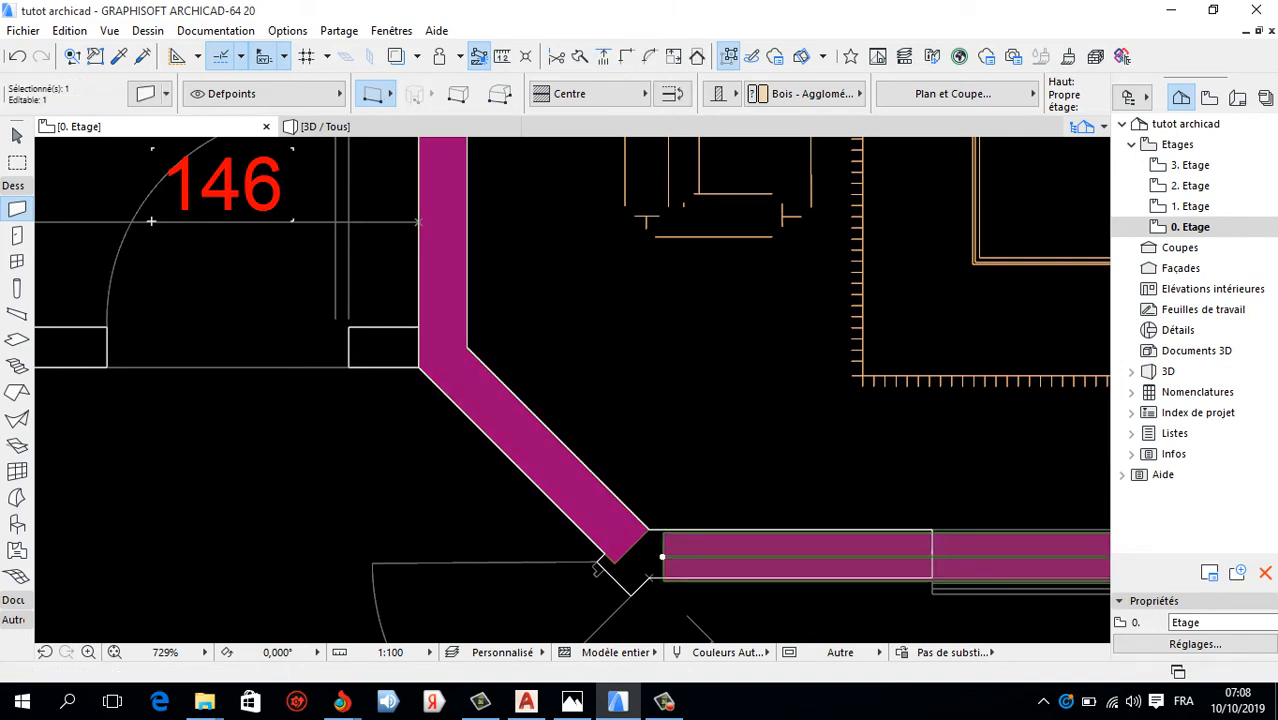
key("ctrl+d")
scroll(643, 530, "up", 5)
left_click(690, 535)
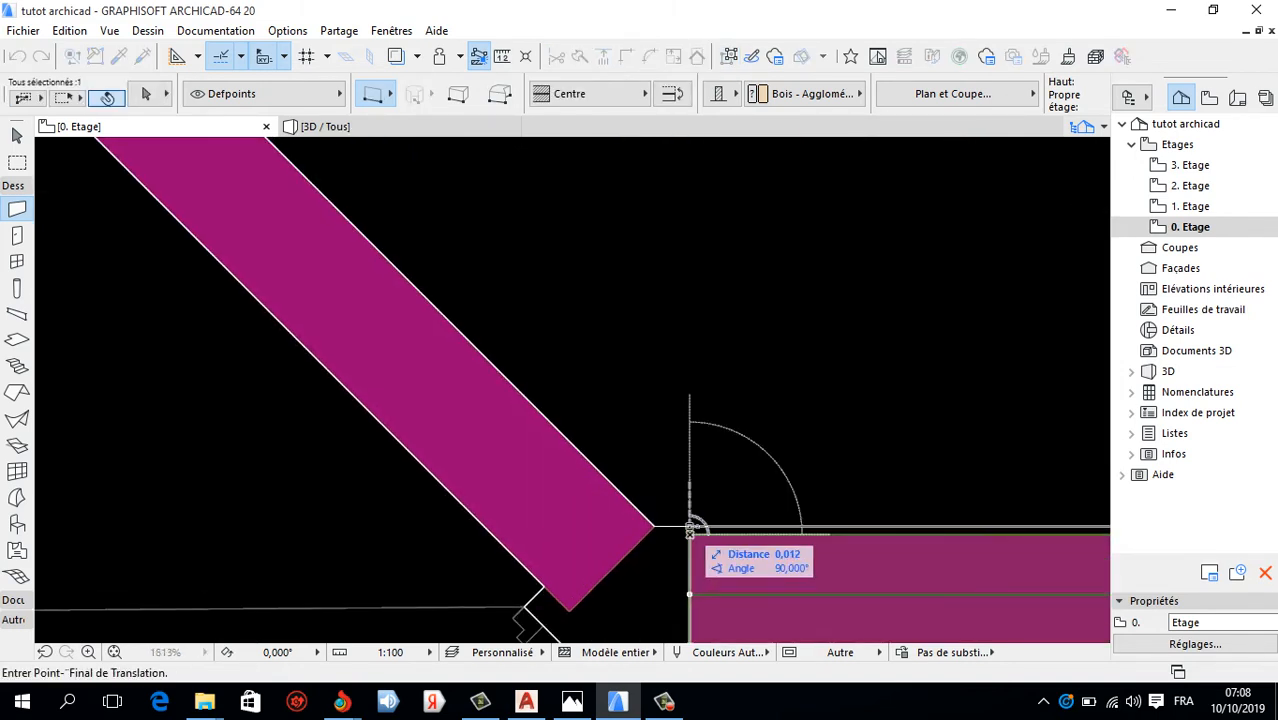
left_click(690, 526)
Join the diagonal wall to the horizontal wall between SALON and COUR in a clean corner.
left_click(612, 518, "shift")
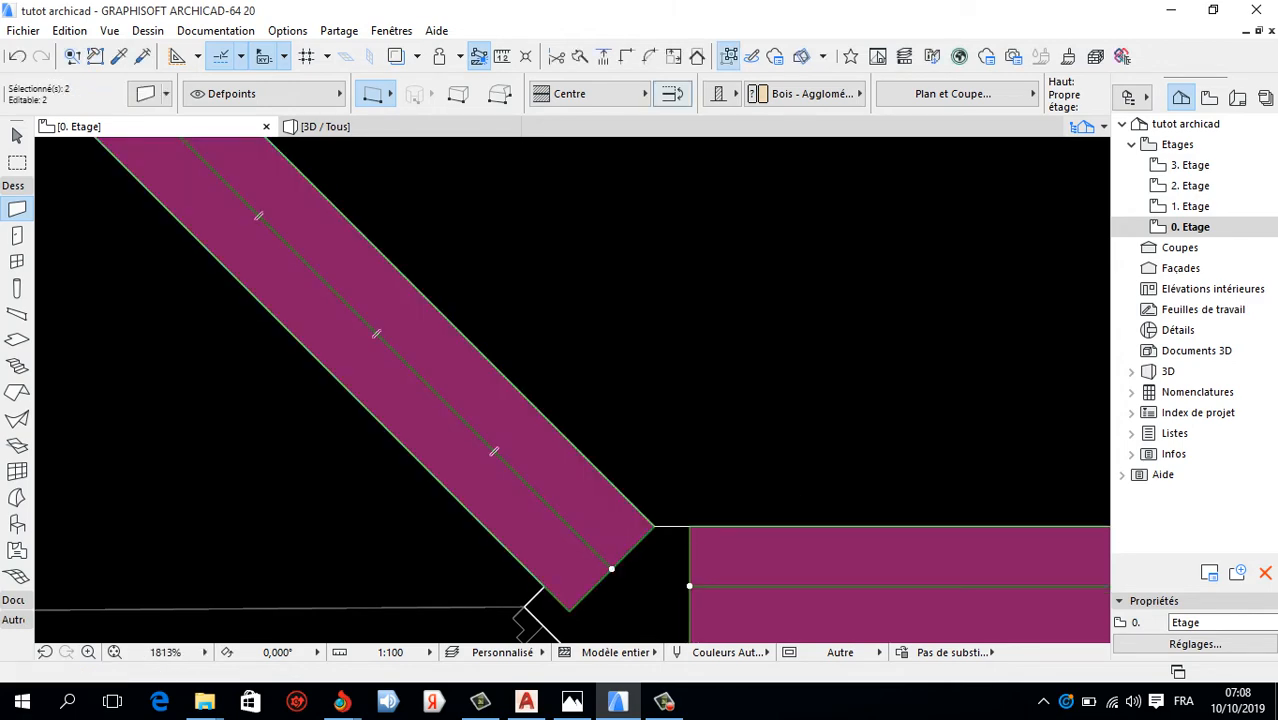
left_click(627, 57)
scroll(702, 316, "down", 6)
scroll(692, 313, "down", 1)
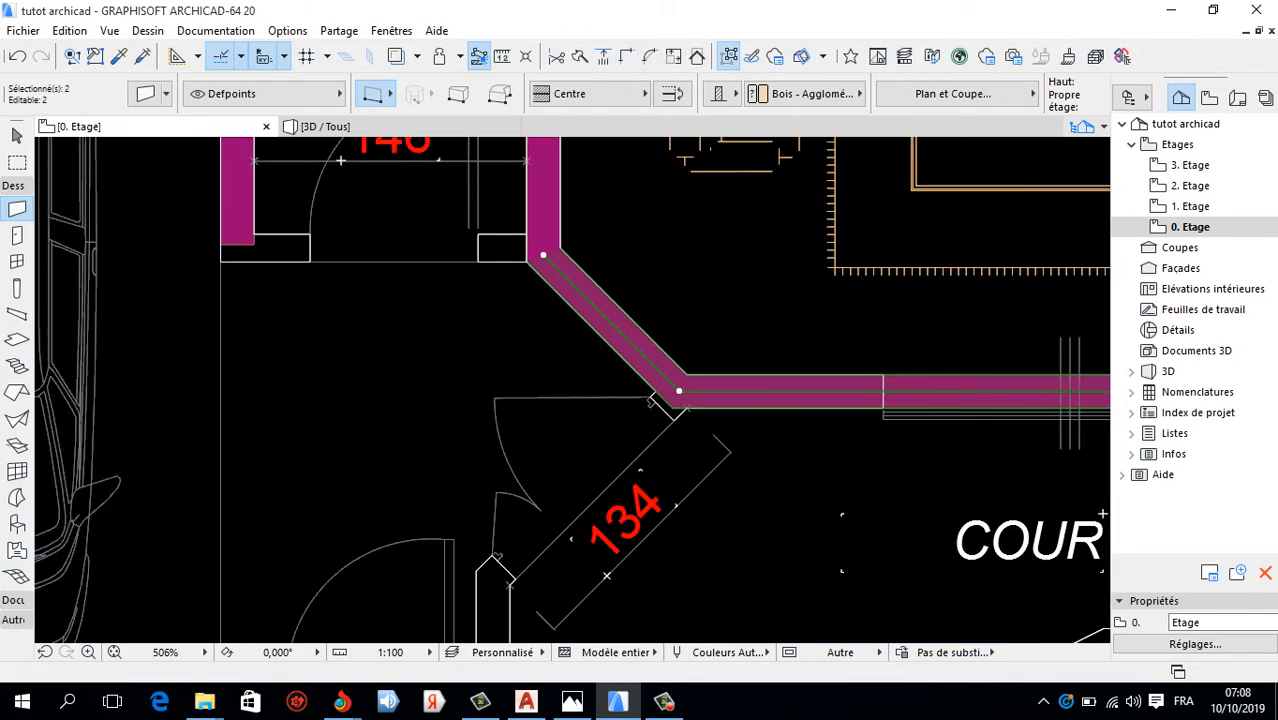
key("Escape")
Draw a horizontal wall 1.64 m long across the door opening at the lower end of the 146 corridor beside the garage.
scroll(281, 290, "down", 5)
scroll(367, 465, "up", 2)
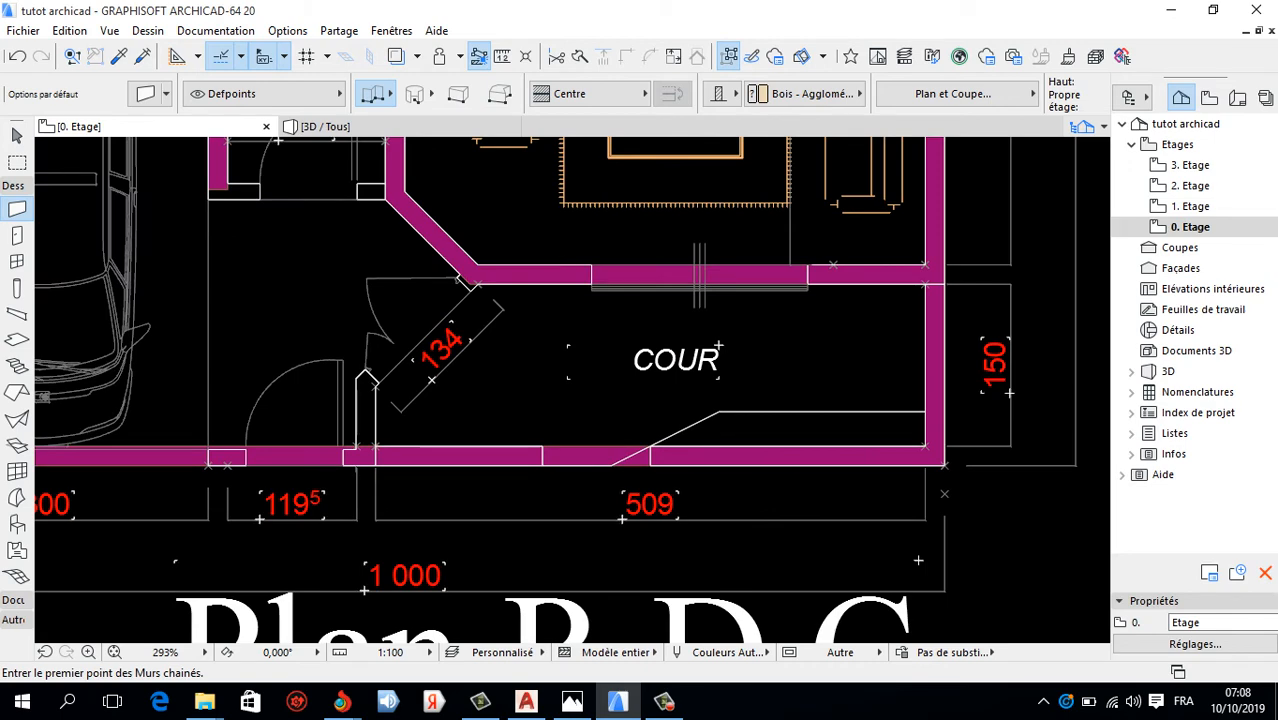
scroll(645, 511, "down", 2)
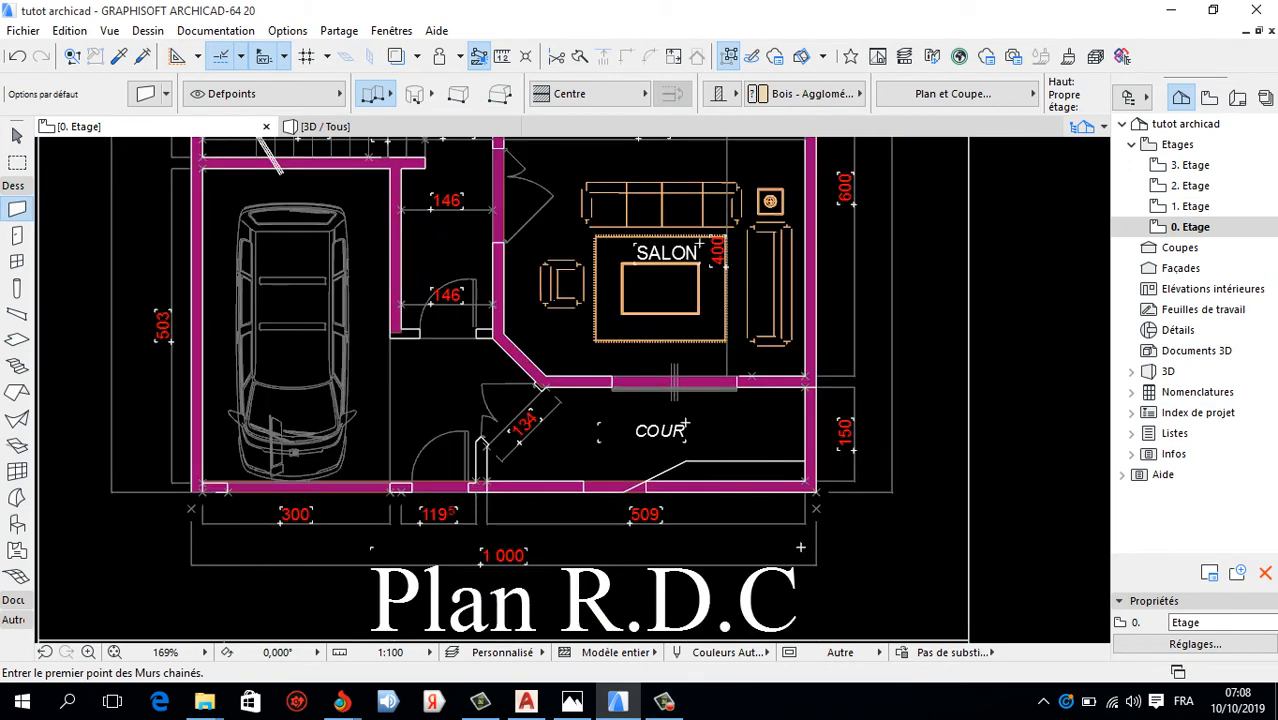
scroll(560, 477, "up", 2)
scroll(987, 589, "down", 3)
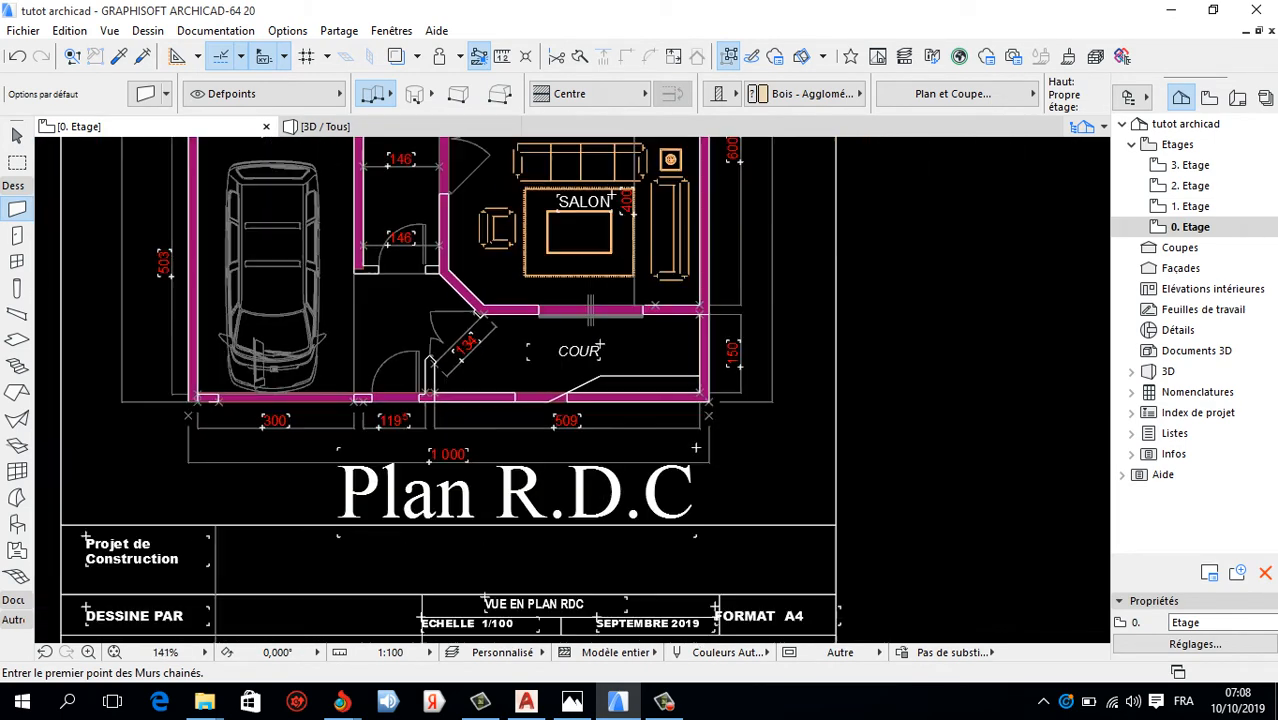
scroll(827, 620, "up", 3)
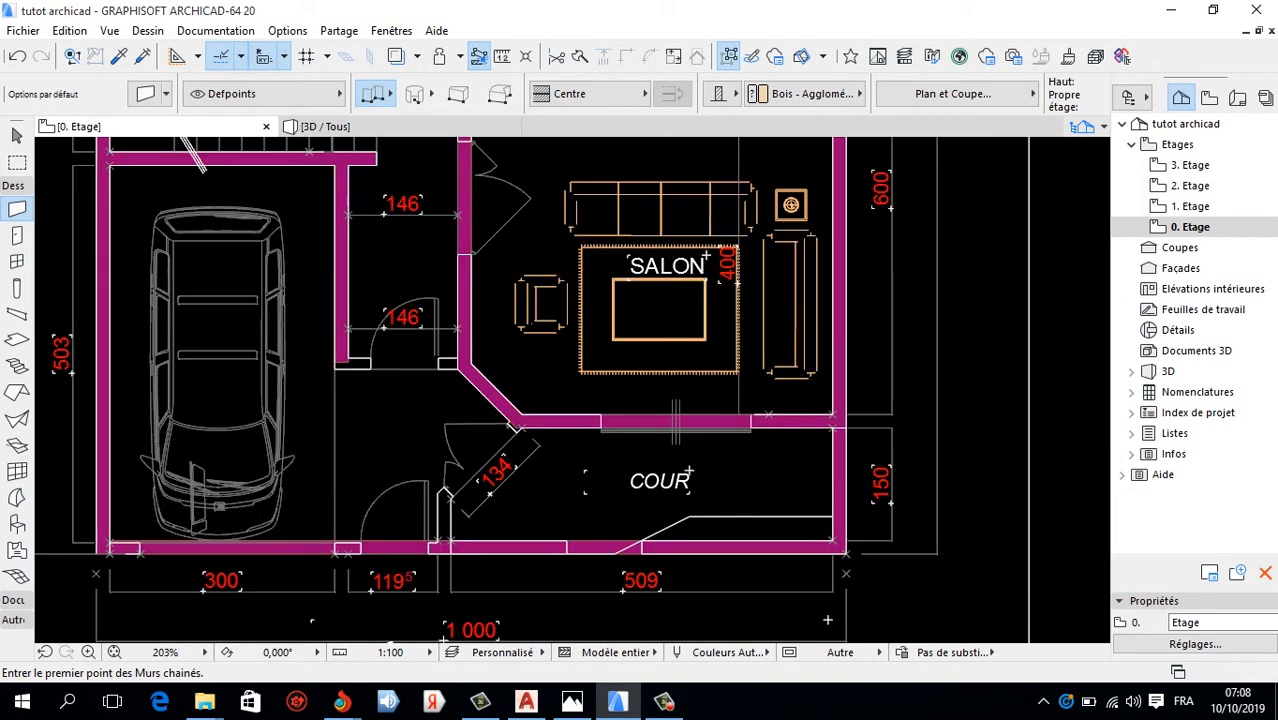
scroll(474, 373, "up", 3)
left_click(437, 370)
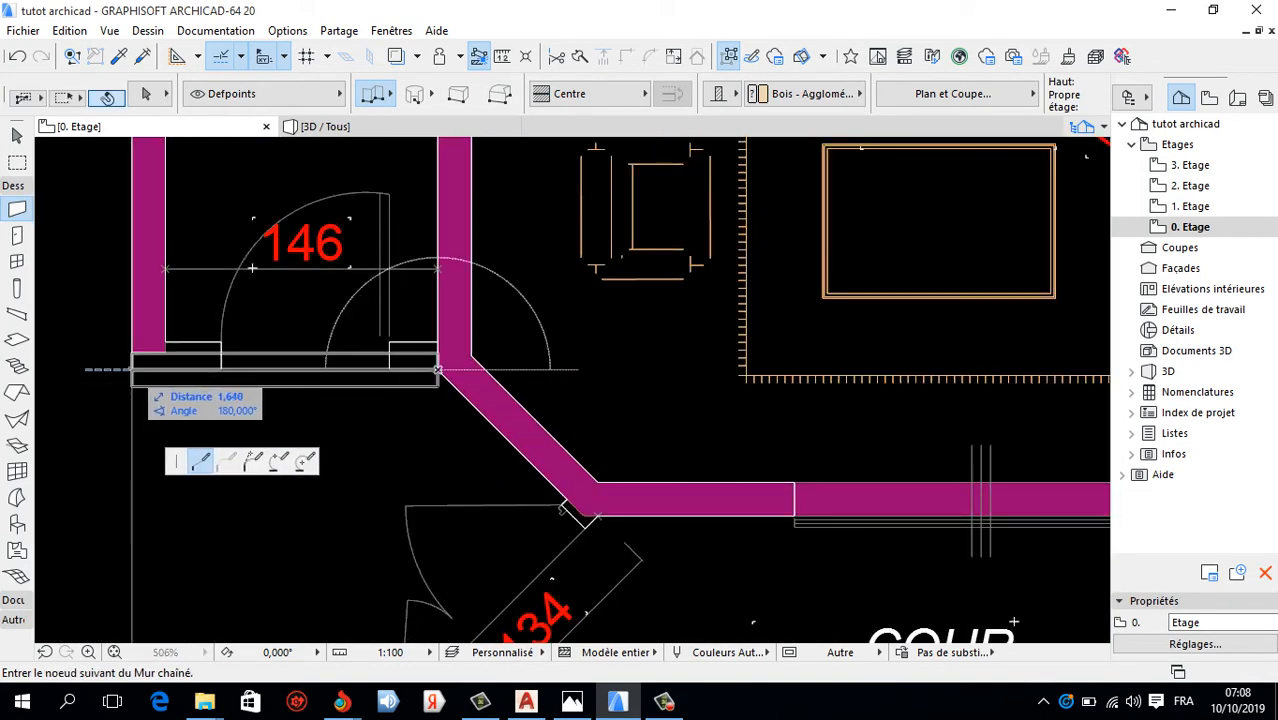
double_click(131, 370)
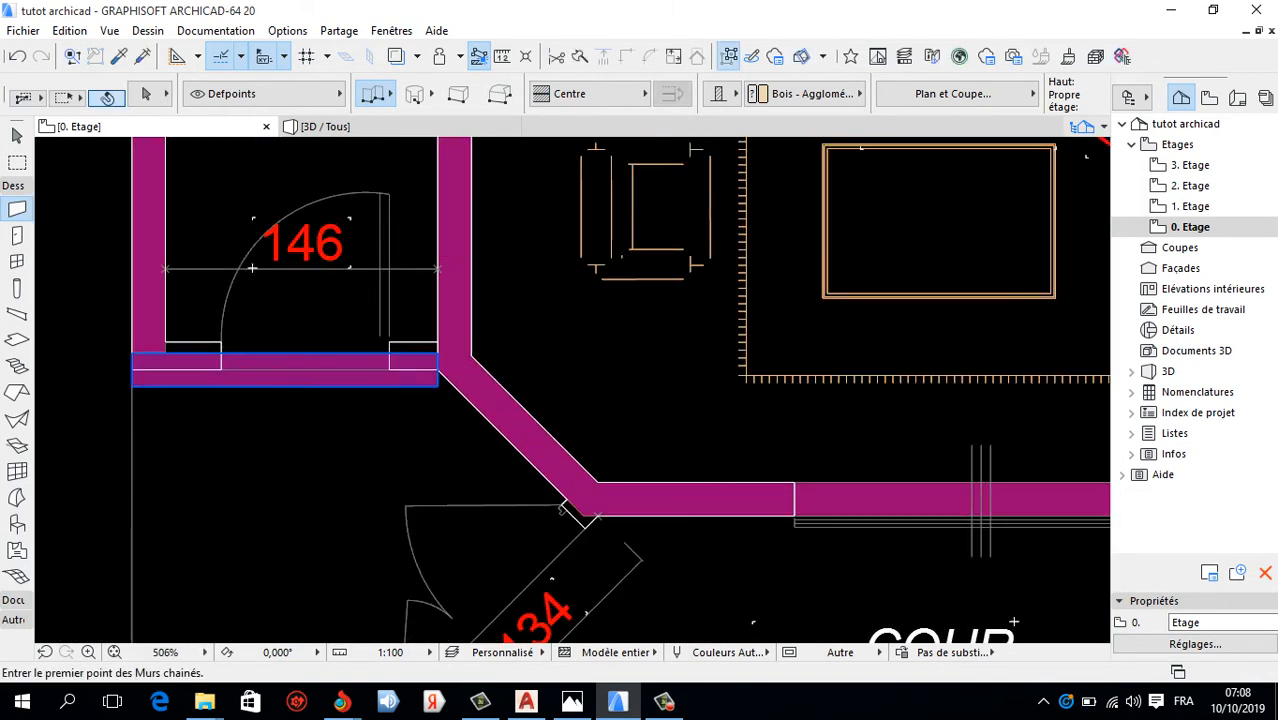
Move the corridor's new horizontal wall up about 0.06 m so its upper face meets the drawing's wall line.
key("ctrl+d")
scroll(432, 351, "up", 3)
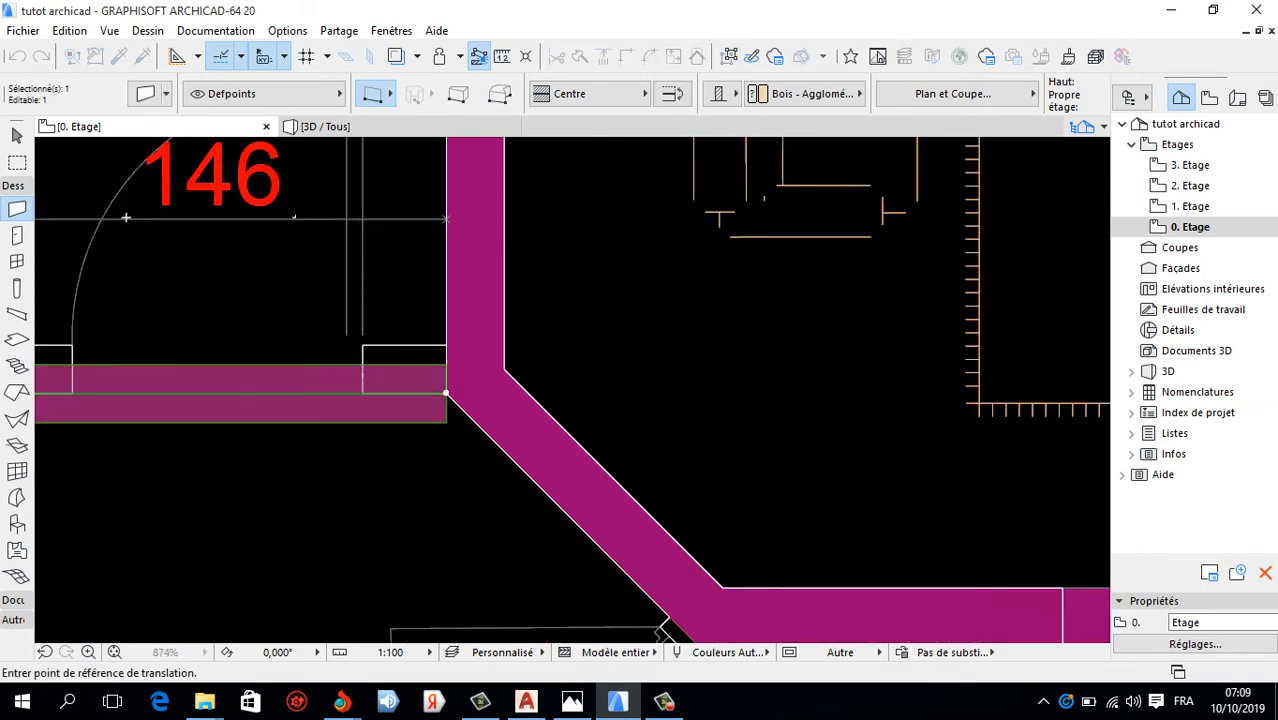
left_click(437, 354)
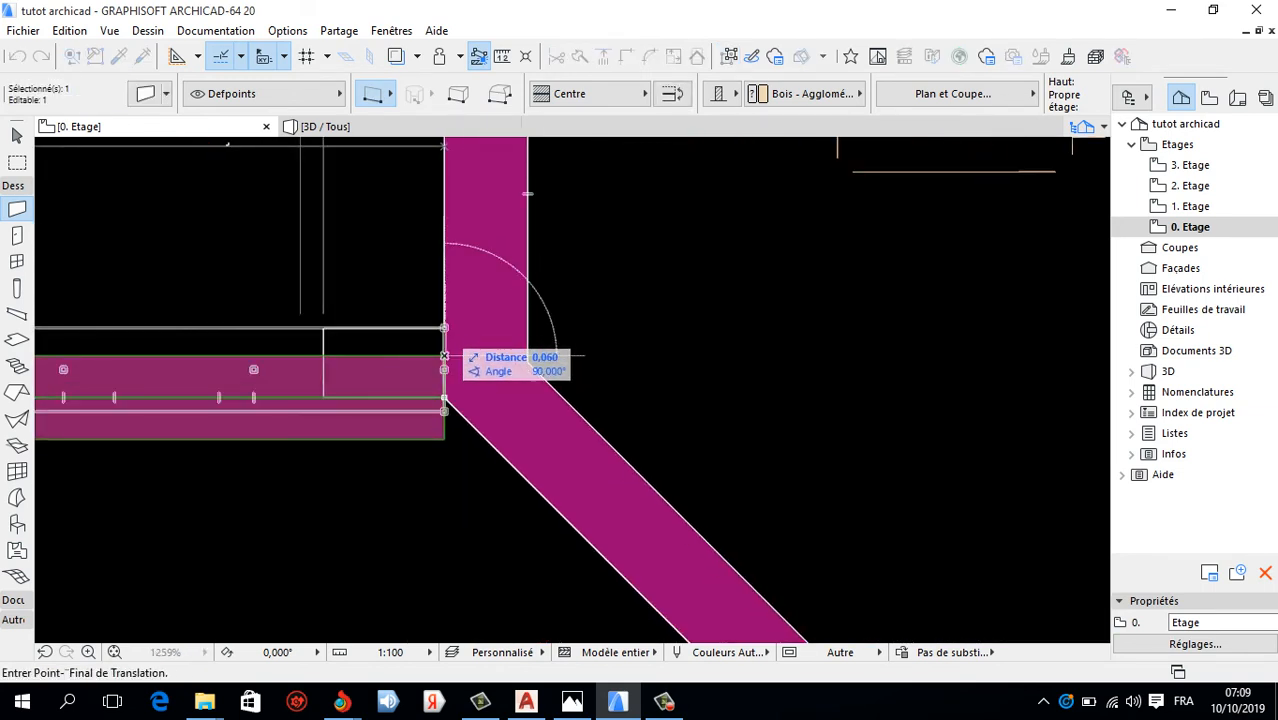
left_click(444, 329)
scroll(444, 329, "down", 3)
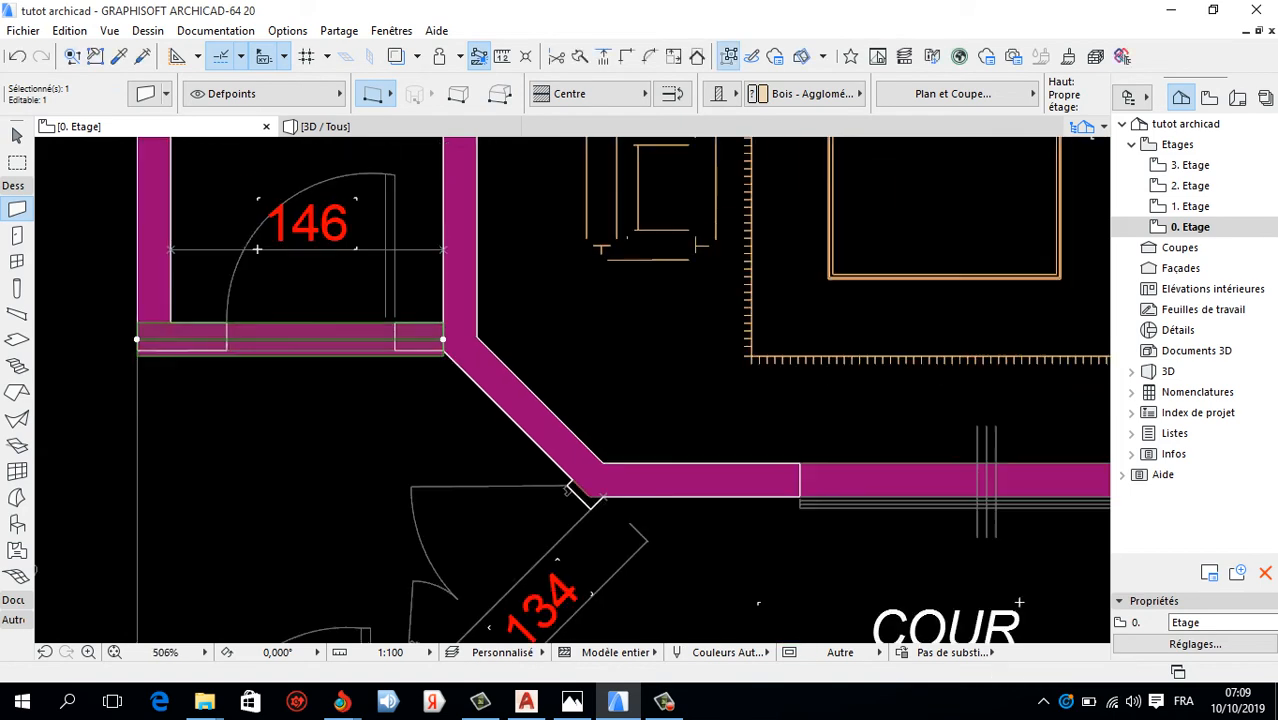
scroll(353, 379, "up", 1)
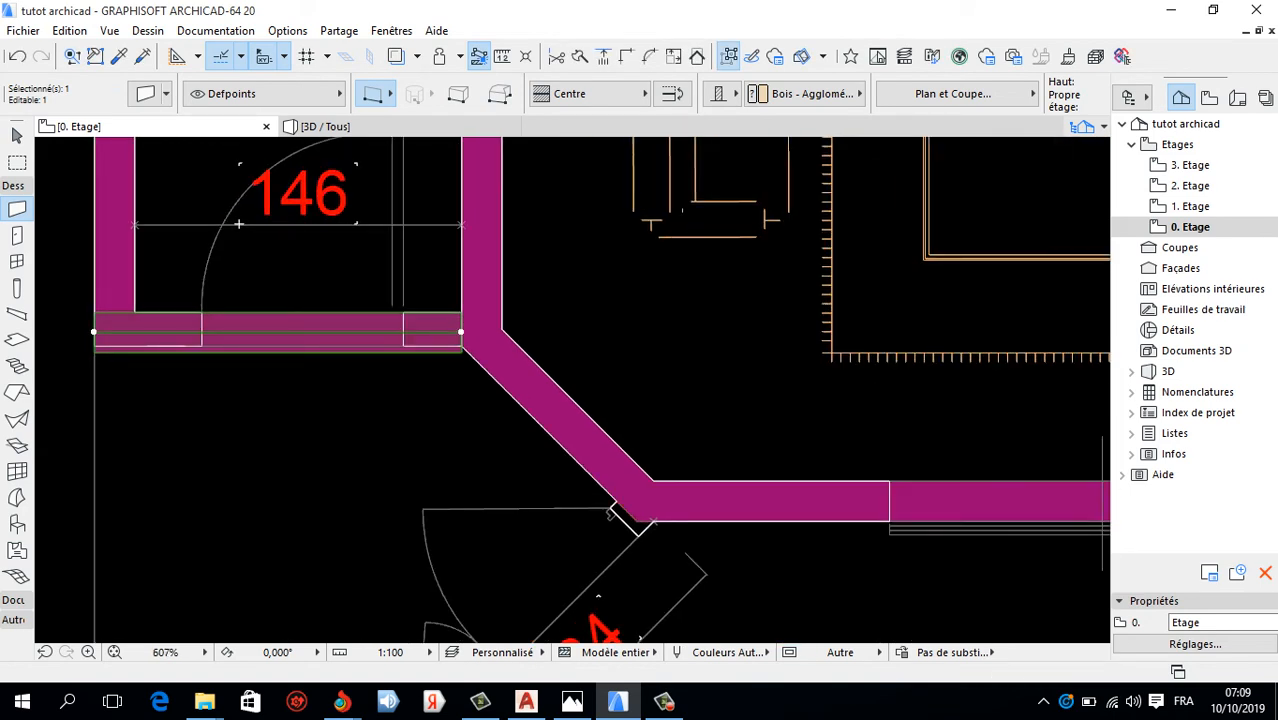
Join the corridor's lower horizontal wall to the vertical wall between the corridor and SALON.
left_click(481, 290, "shift")
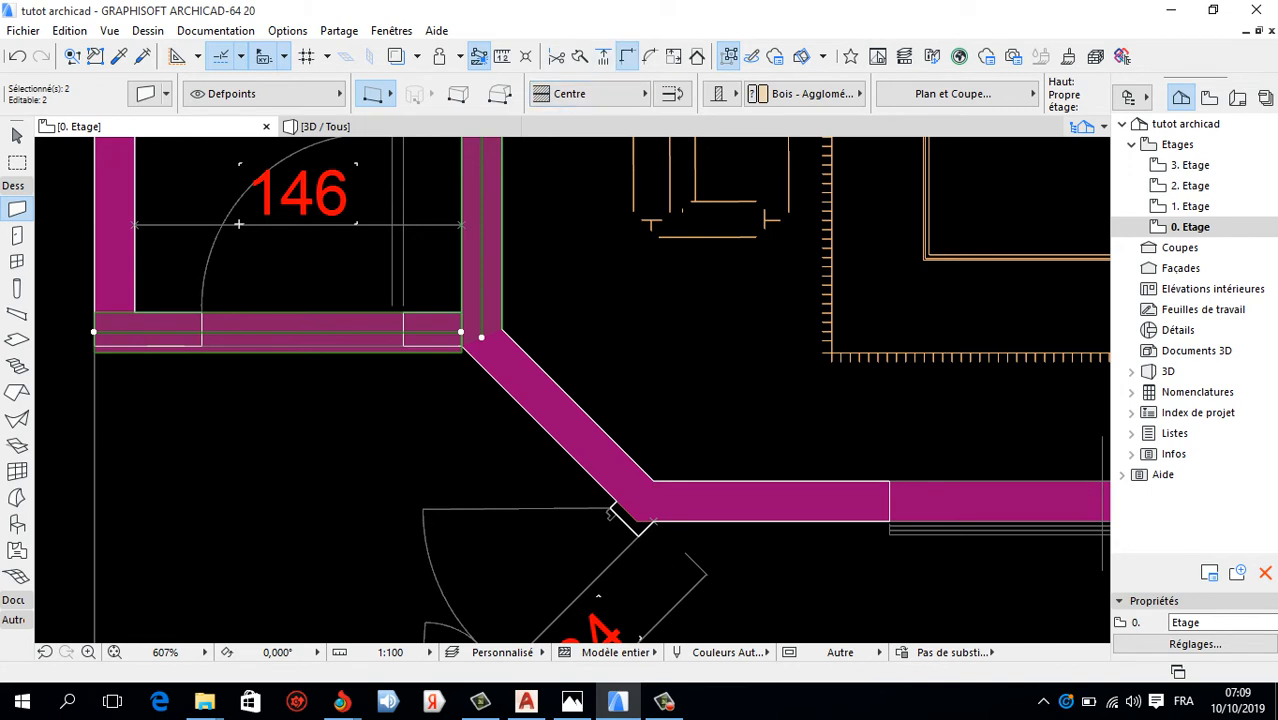
left_click(626, 56)
scroll(146, 401, "down", 3)
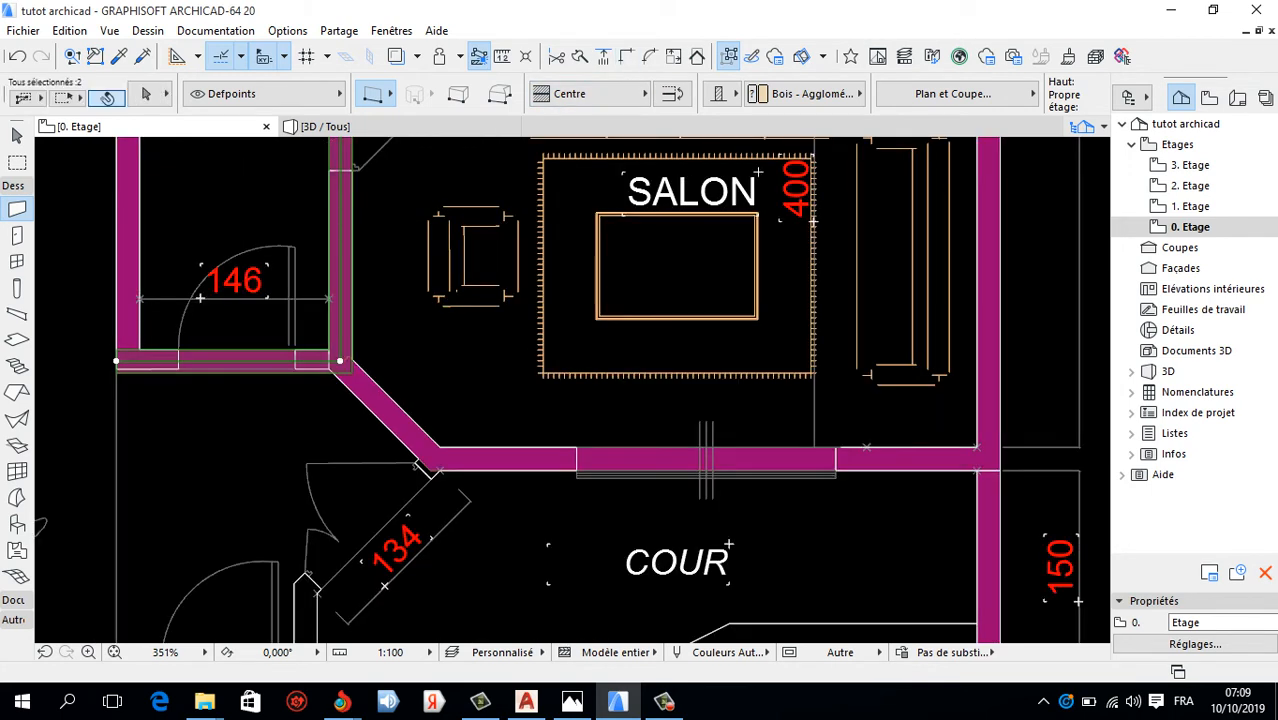
left_click(128, 325, "shift")
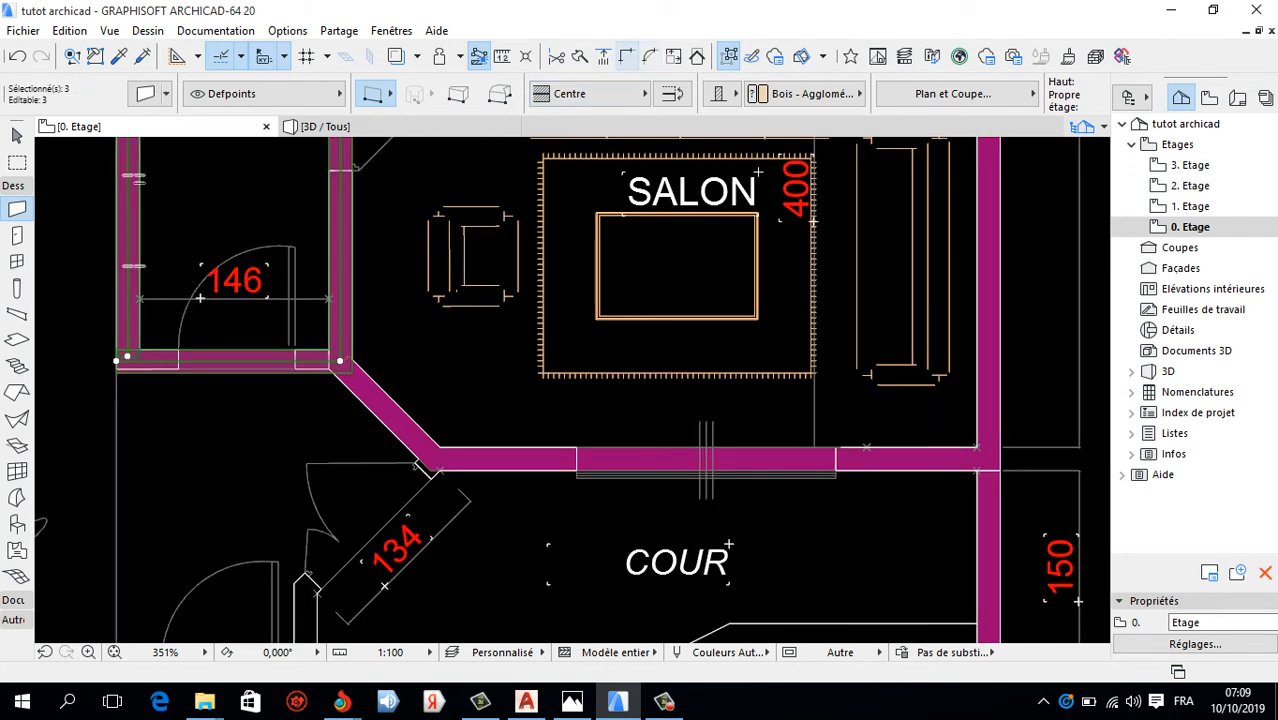
key("Escape")
Join the diagonal wall to the vertical wall between the corridor and SALON in a clean corner.
scroll(332, 363, "up", 5)
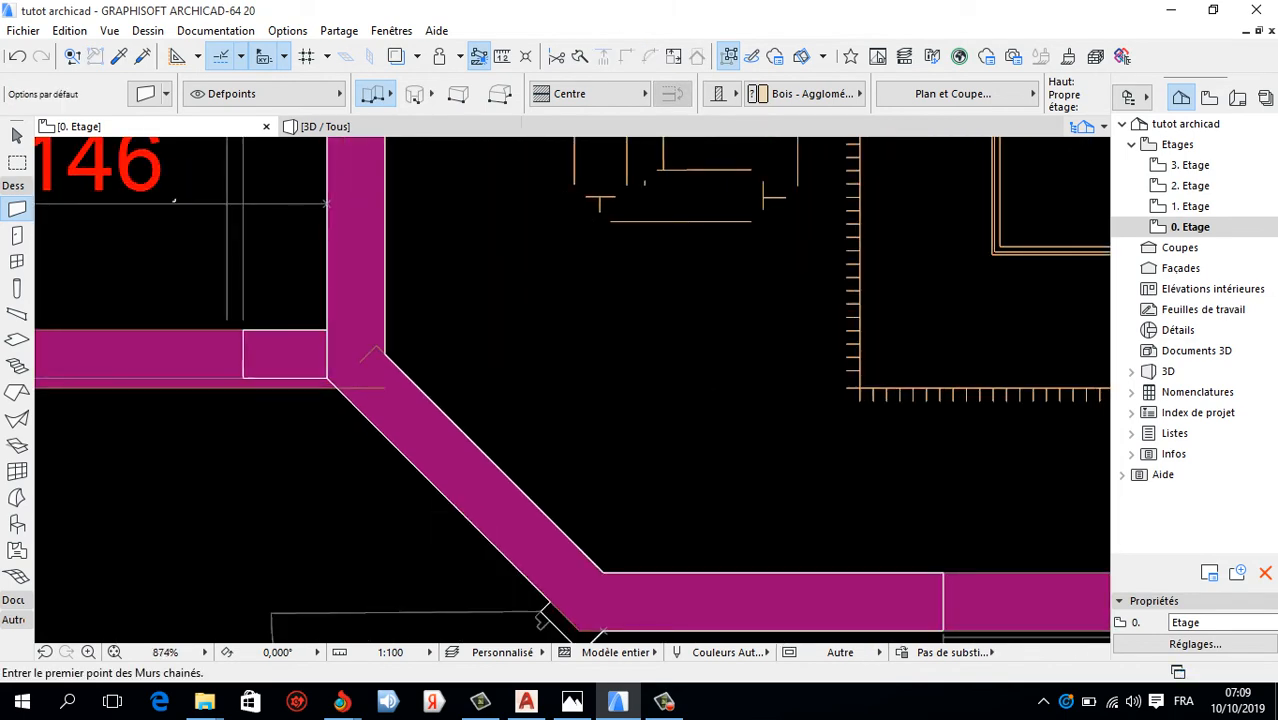
left_click(398, 412, "shift")
left_click(357, 300, "shift")
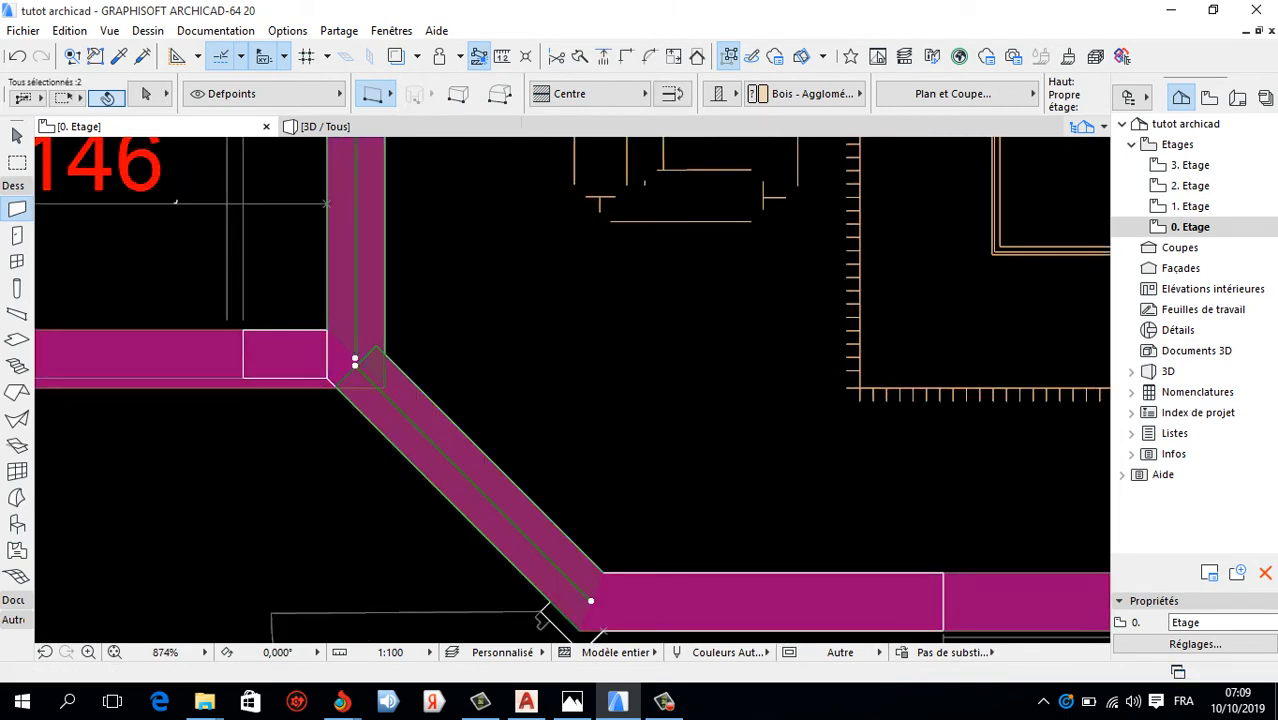
left_click(626, 56)
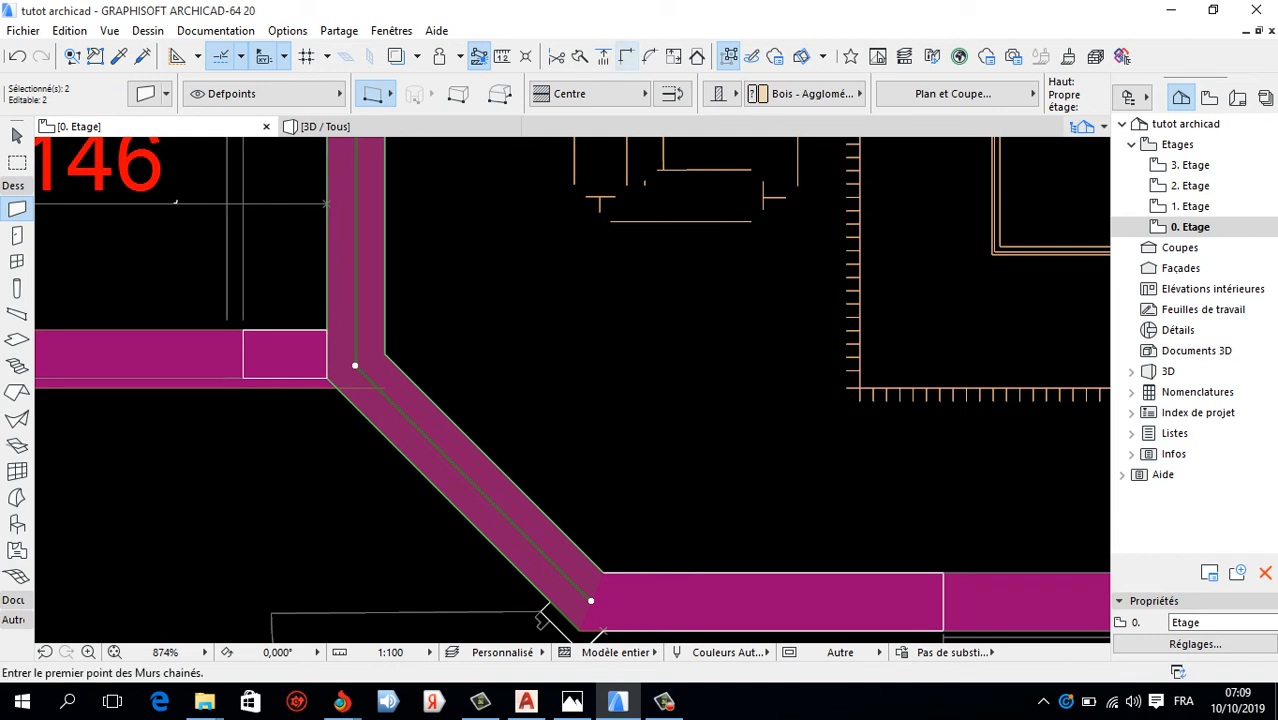
key("Escape")
Move the corridor's lower horizontal wall slightly down so its end reaches the start of the diagonal wall's axis.
left_click(355, 358)
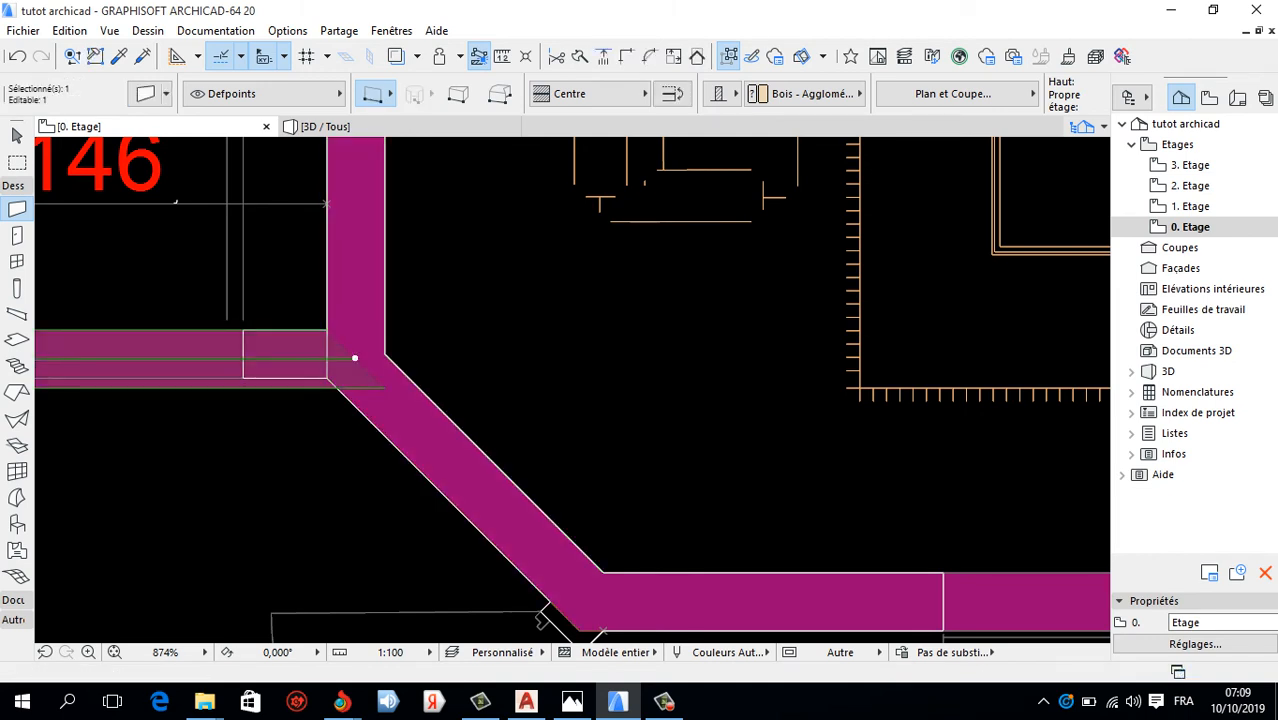
key("ctrl+d")
scroll(355, 358, "up", 3)
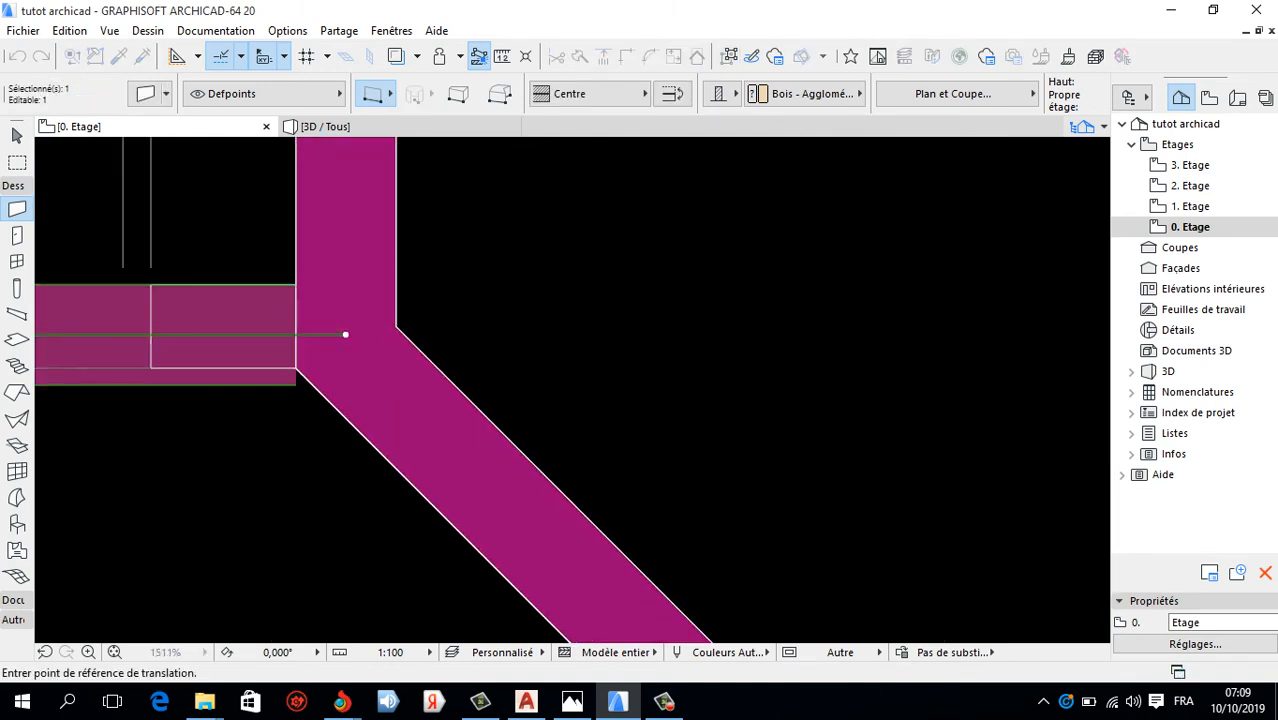
left_click(345, 334)
left_click(345, 350)
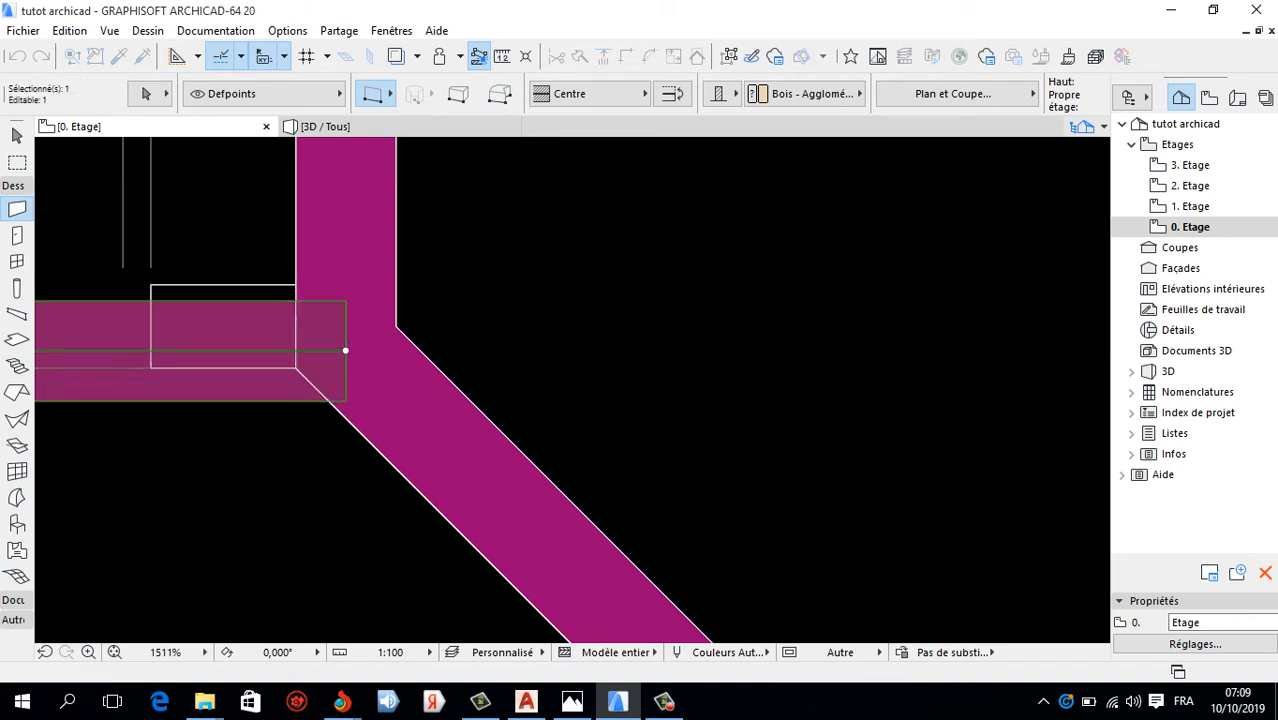
left_click(345, 350, "shift")
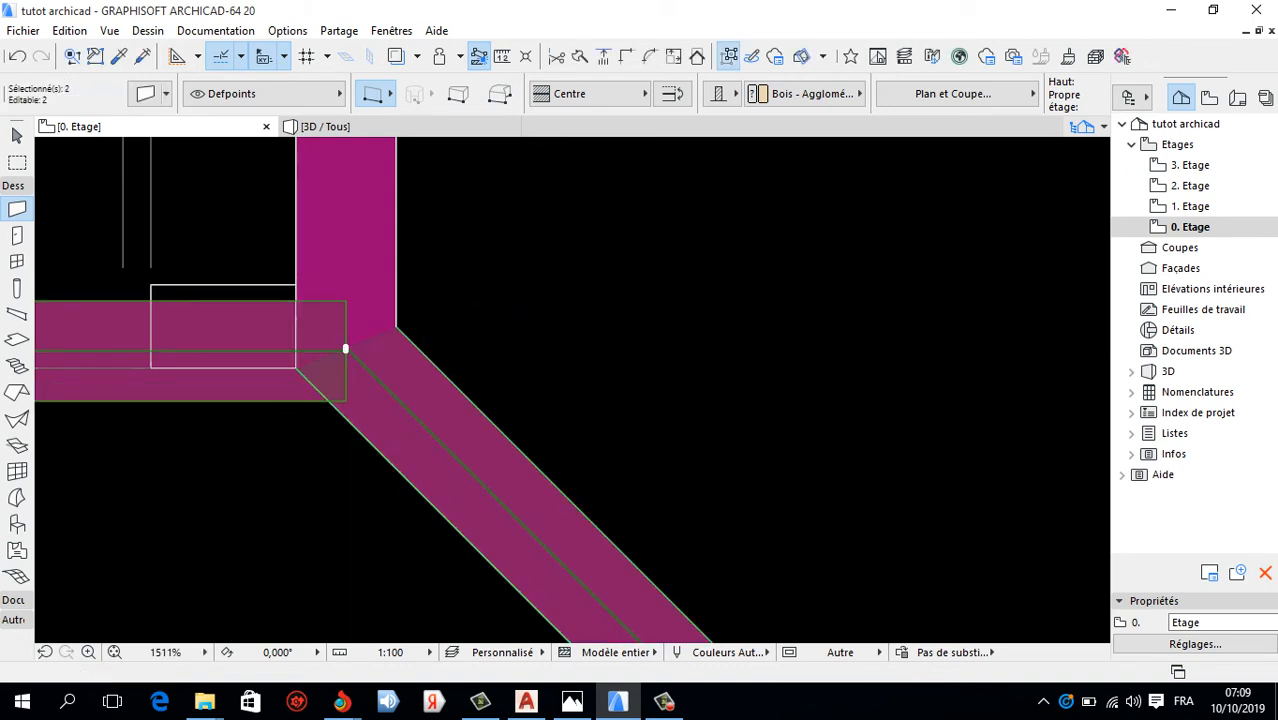
scroll(345, 350, "up", 5)
key("Escape")
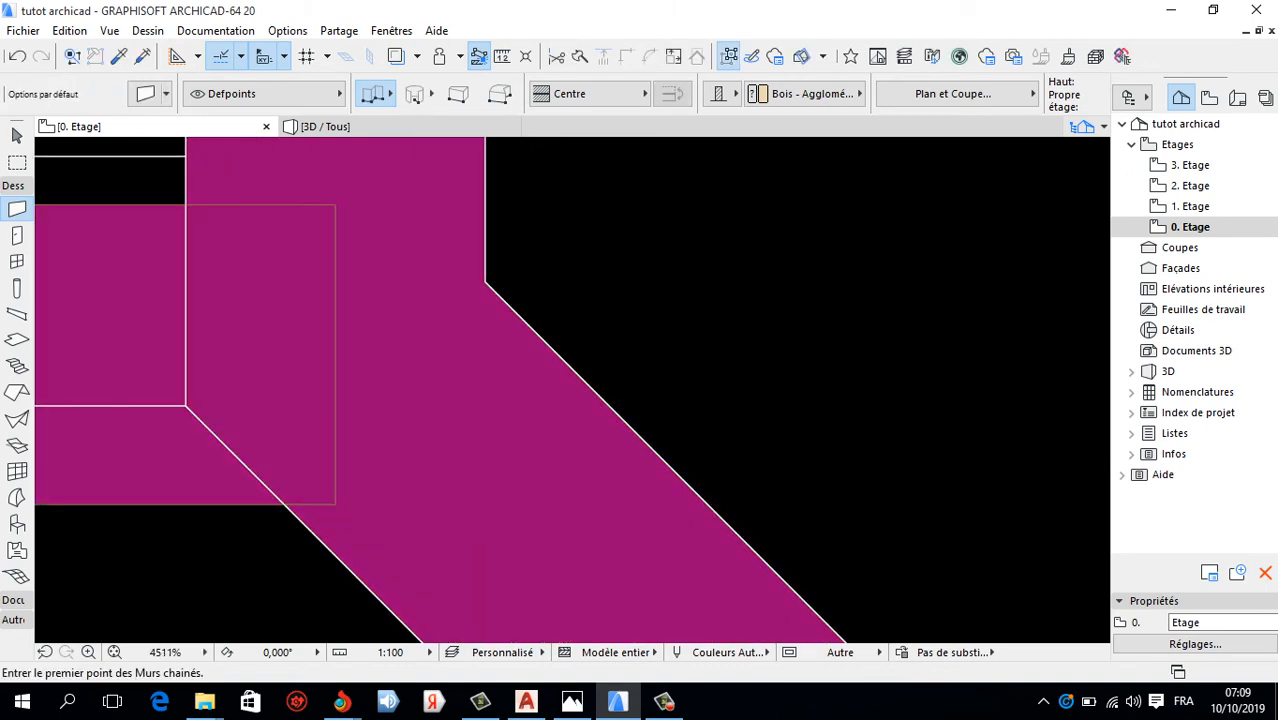
Nudge the corridor's lower horizontal wall up in two small moves until its end merges with the vertical and diagonal walls' corner.
left_click(334, 354, "shift")
key("ctrl+d")
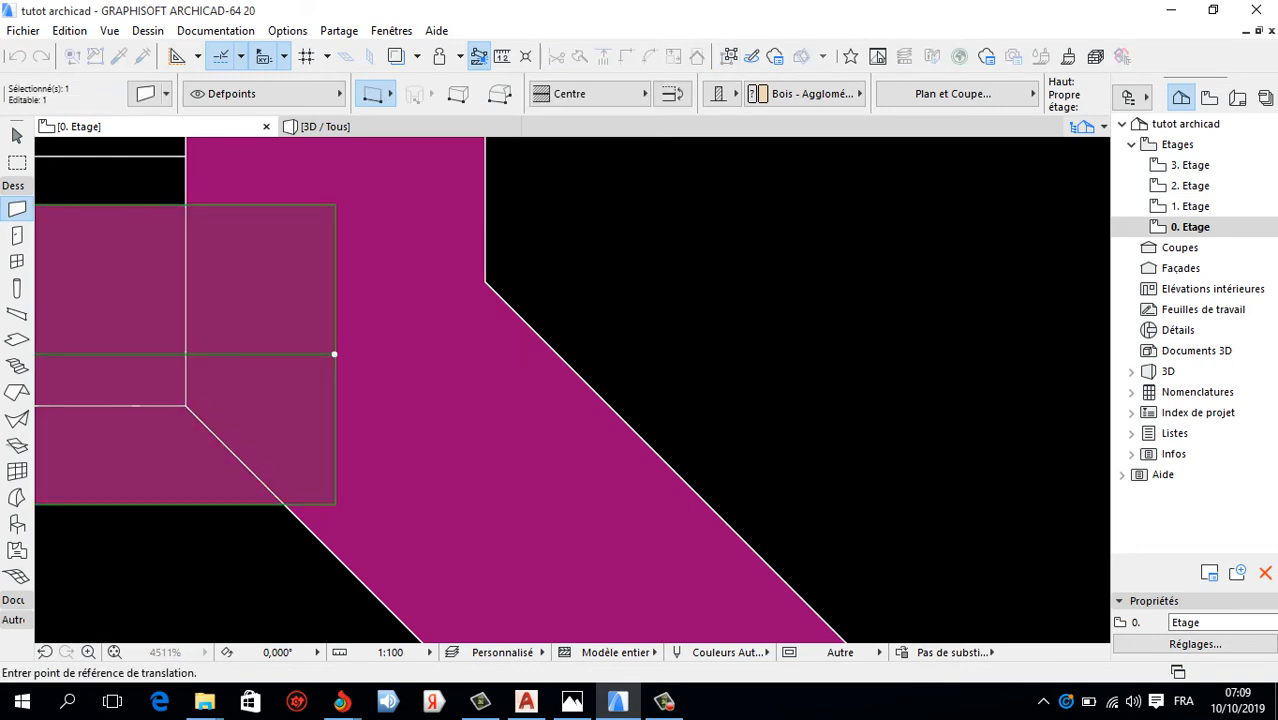
left_click(334, 354)
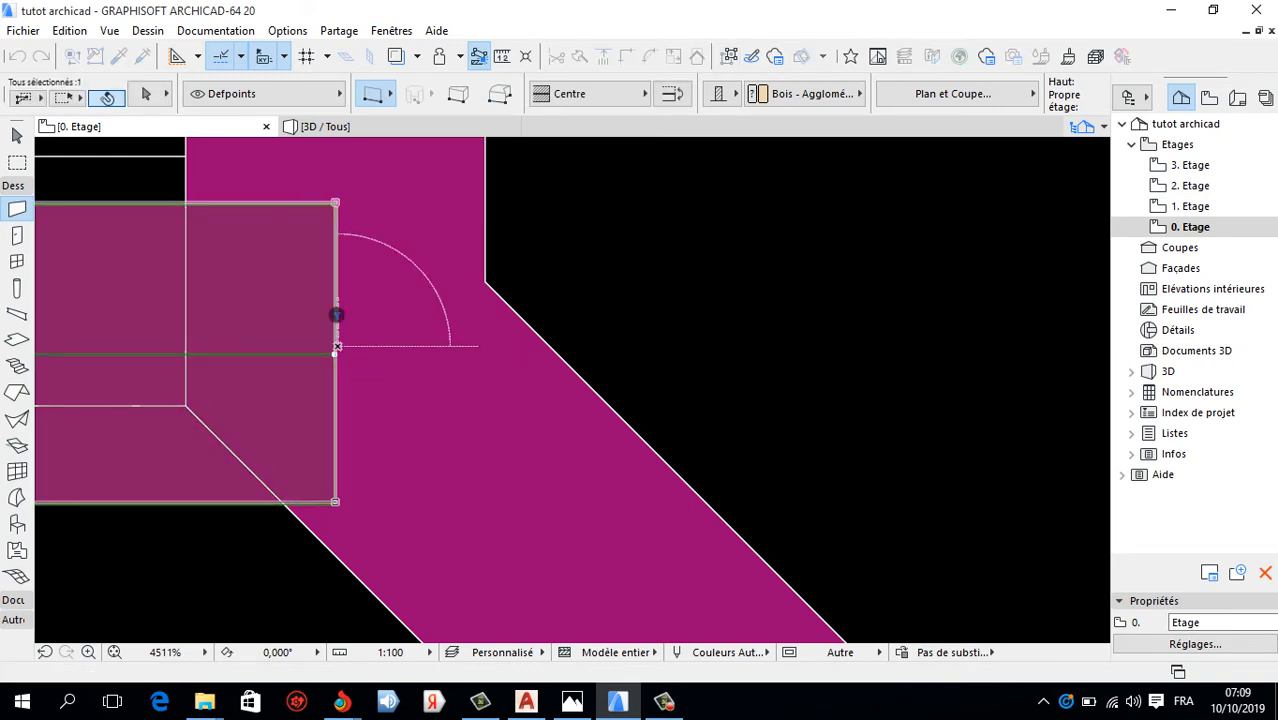
left_click(334, 351)
key("ctrl+d")
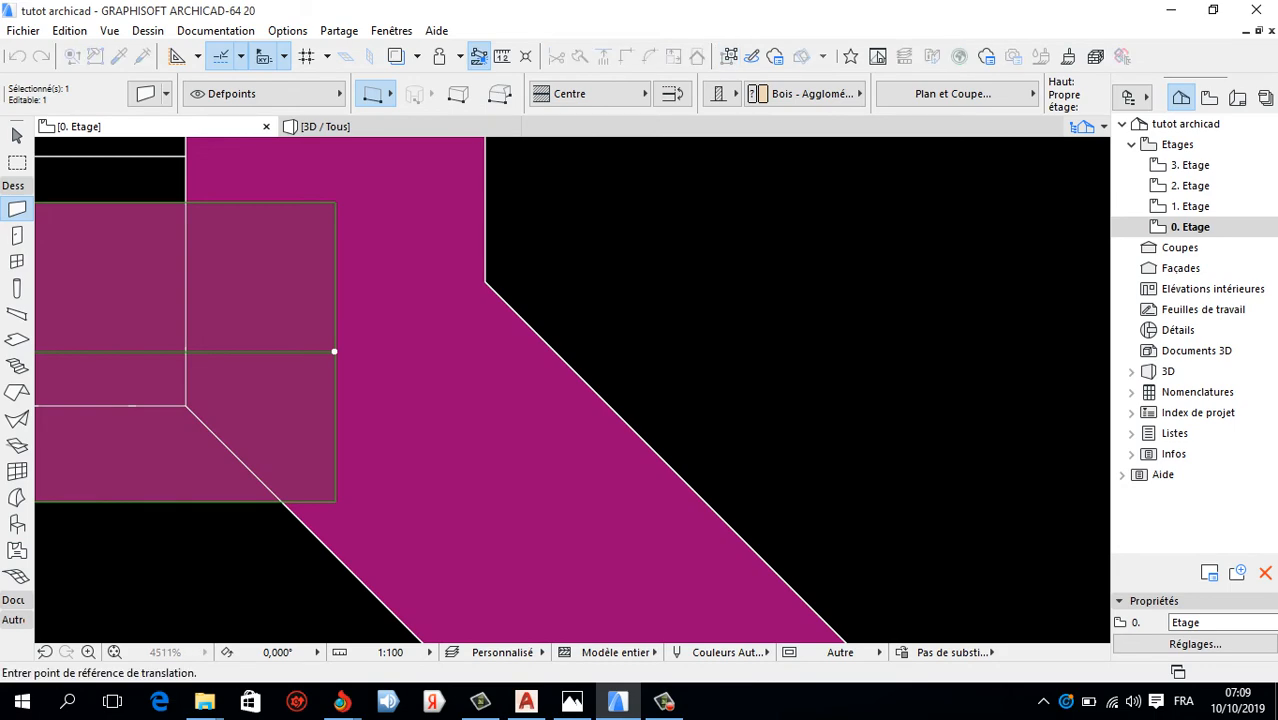
left_click(334, 351)
left_click(334, 343)
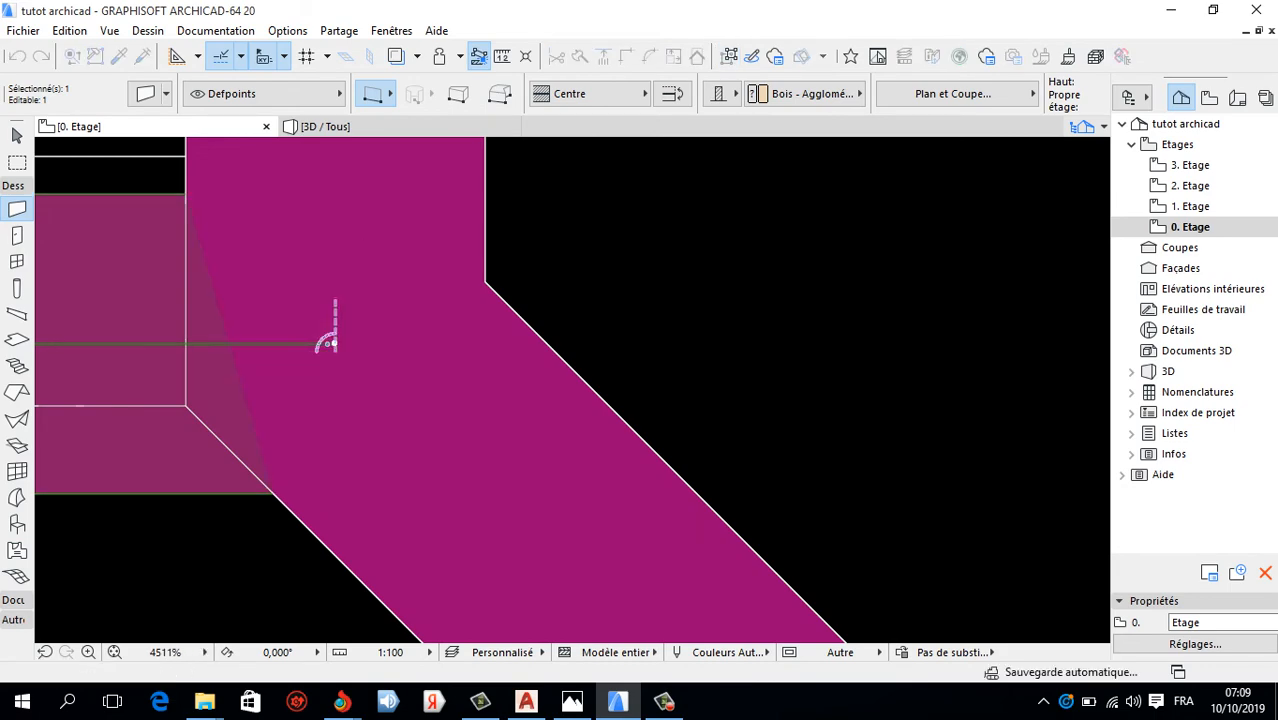
Examine the corridor's lower wall, its corner with the garage-side wall, and the overall Plan R.D.C.
scroll(345, 330, "down", 15)
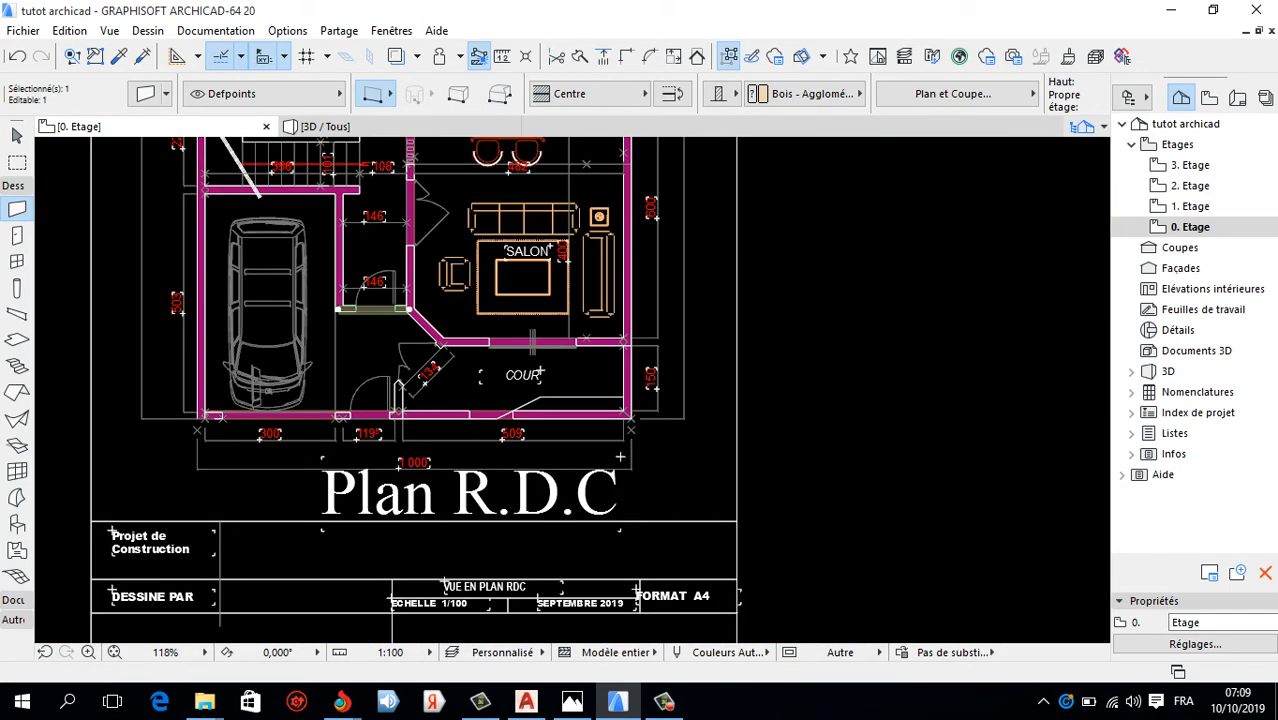
scroll(450, 252, "up", 6)
scroll(352, 290, "up", 1)
left_click(344, 290, "shift")
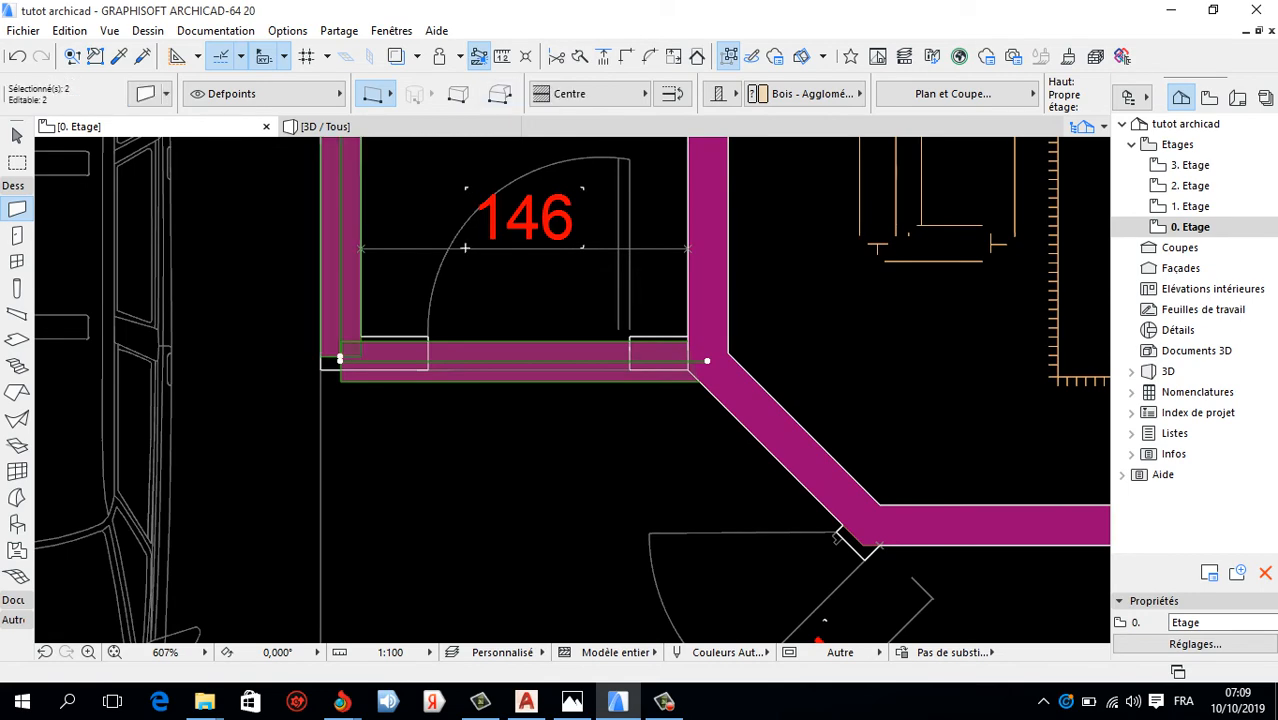
key("Escape")
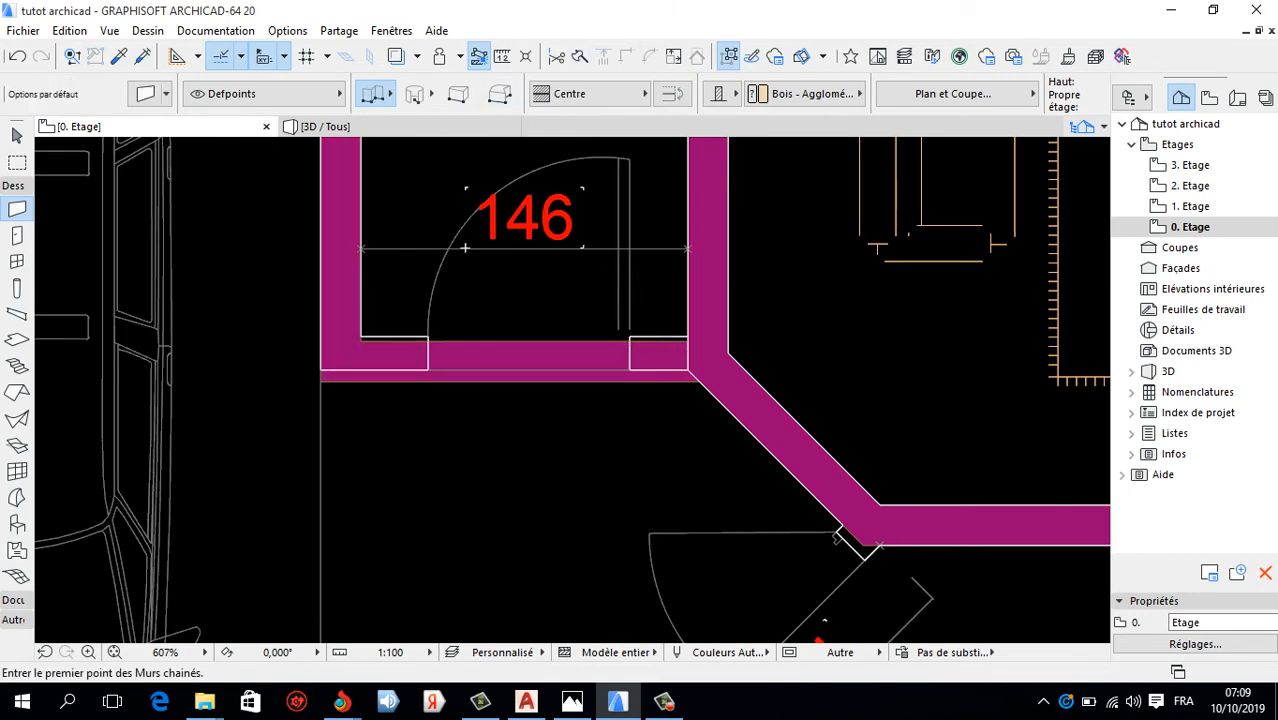
scroll(465, 247, "down", 6)
scroll(645, 447, "up", 2)
scroll(490, 440, "down", 5)
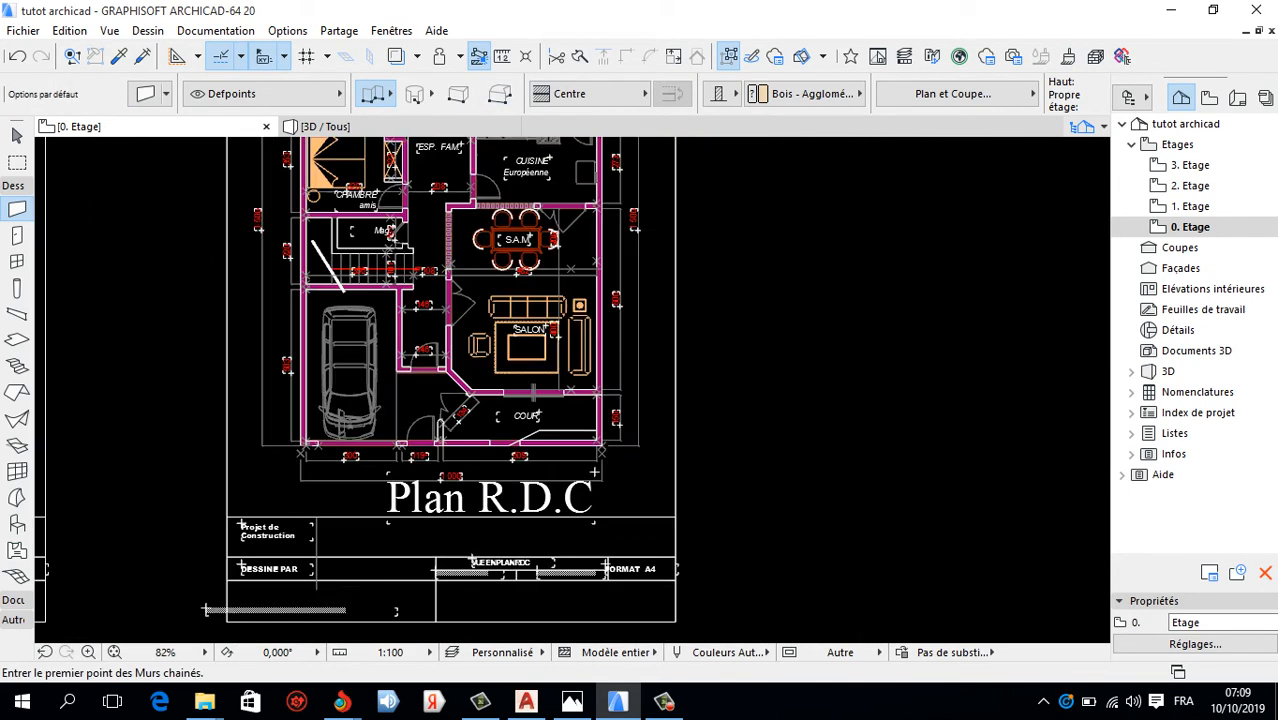
Insert a node in the front wall at the pier between the 300 and 119.5 dimensions, splitting it into two segments.
scroll(344, 445, "up", 3)
scroll(398, 460, "up", 3)
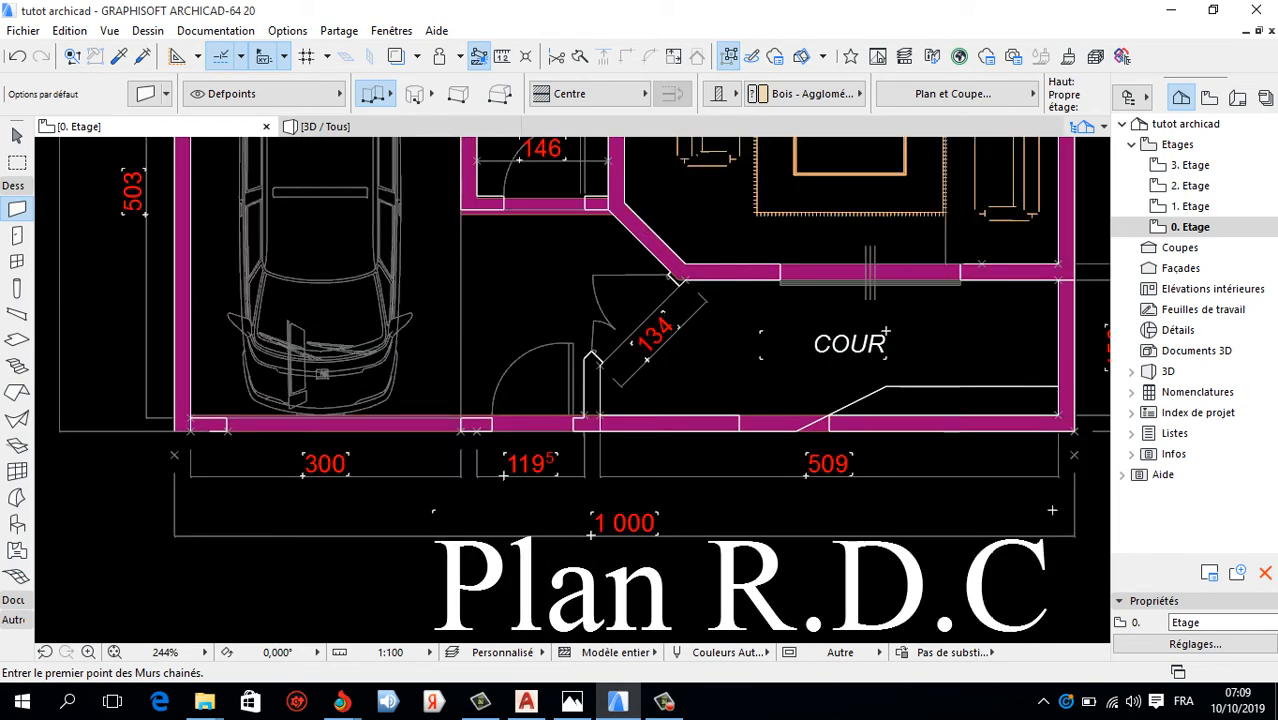
left_click(676, 429, "shift")
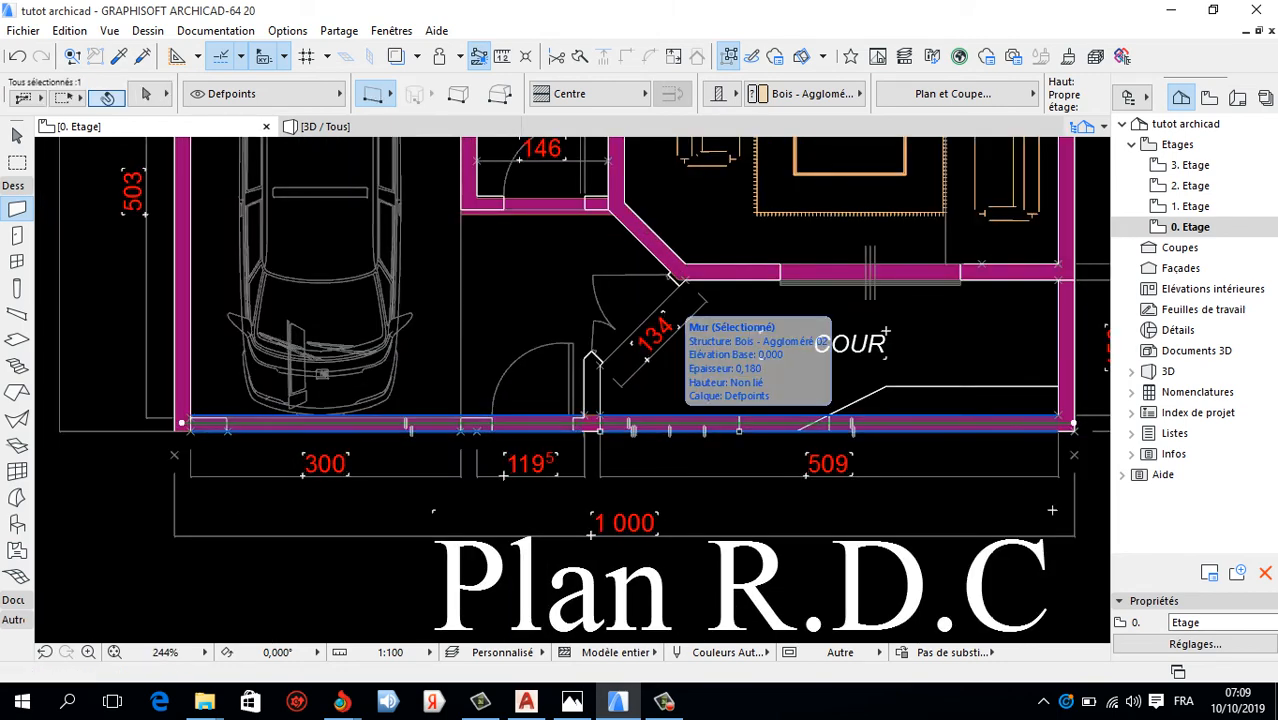
left_click(669, 423)
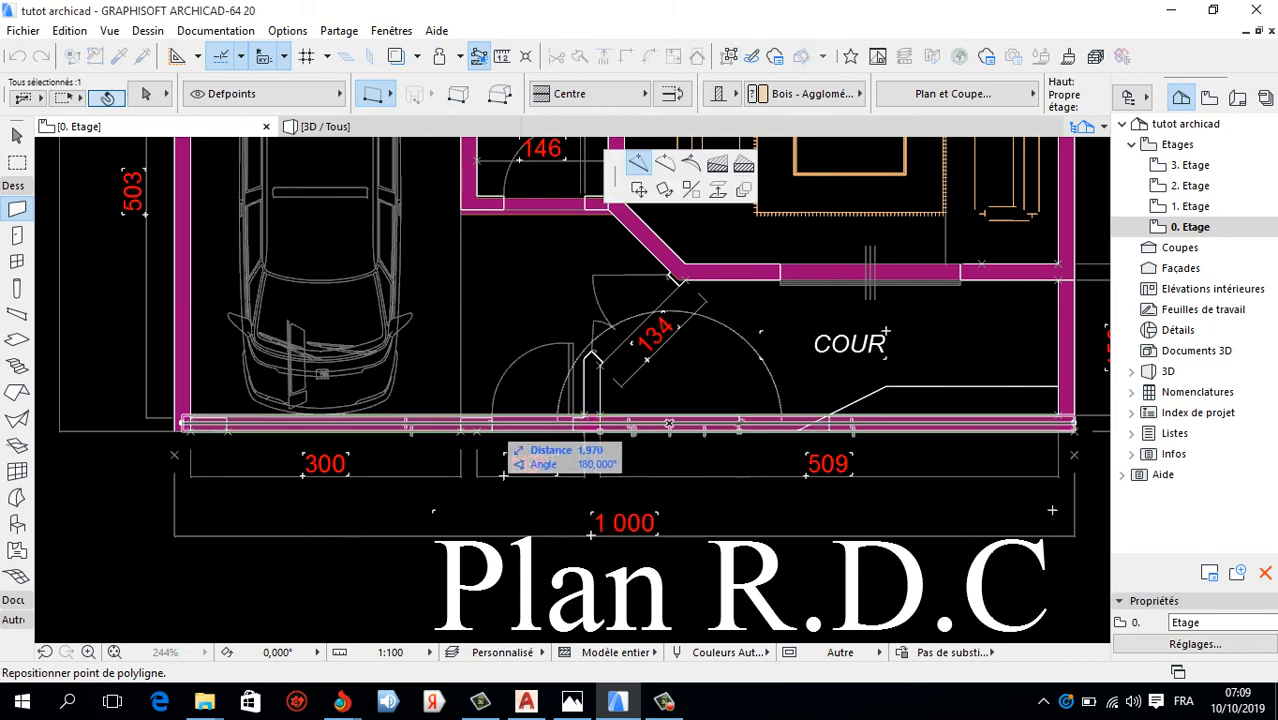
left_click(481, 423)
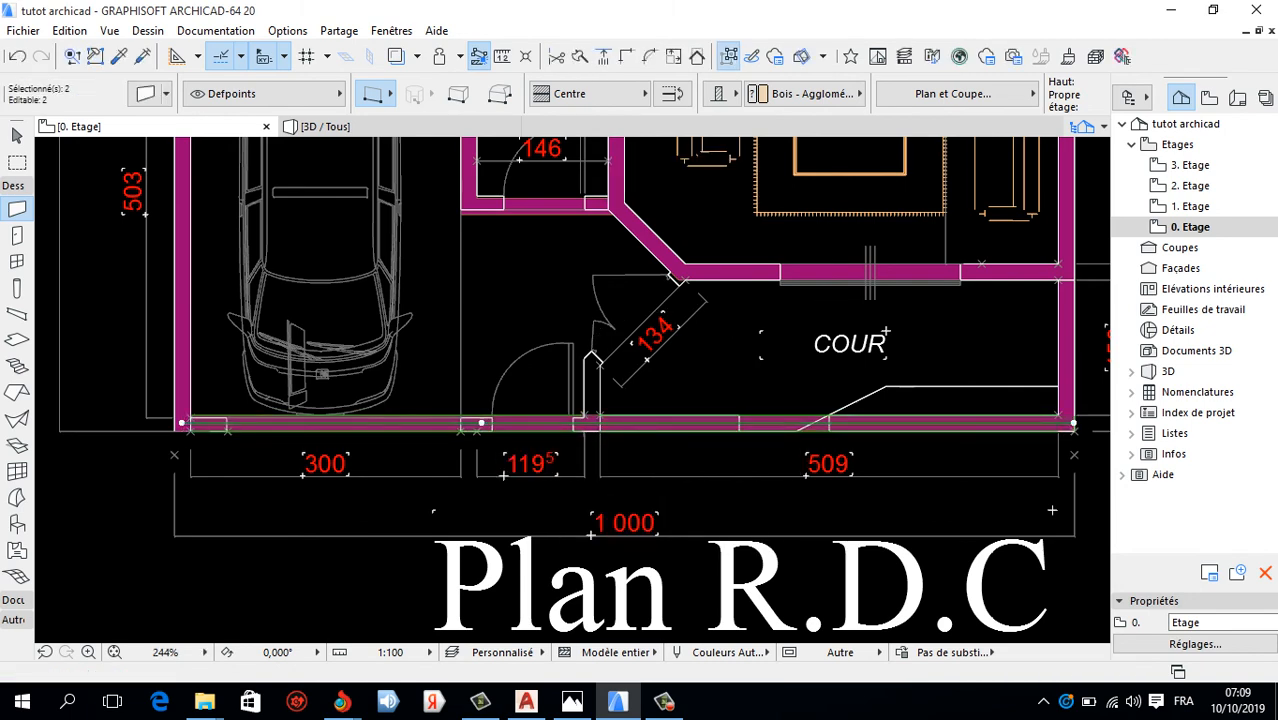
Review the walls on Plan R.D.C beside Plan ETAGE, and view the house rendering mote1.jpg in Photos for comparison.
left_click(572, 702)
scroll(459, 394, "down", 5)
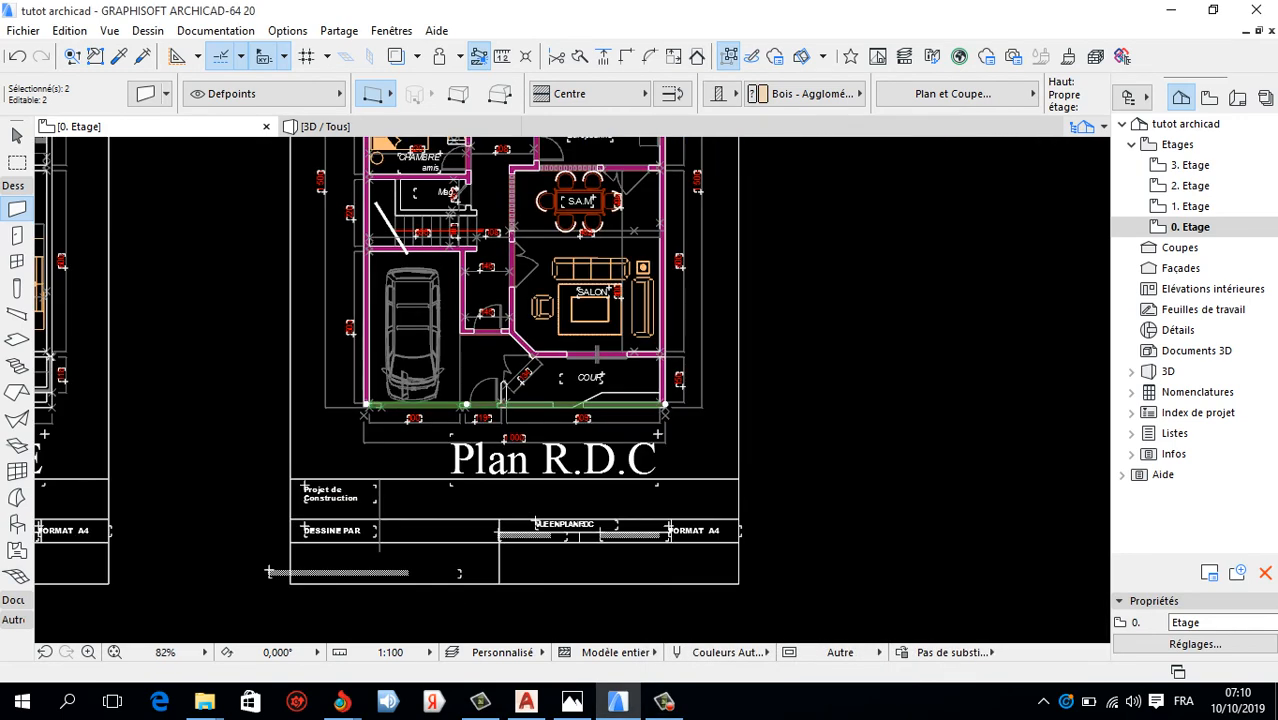
key("Escape")
scroll(655, 520, "down", 5)
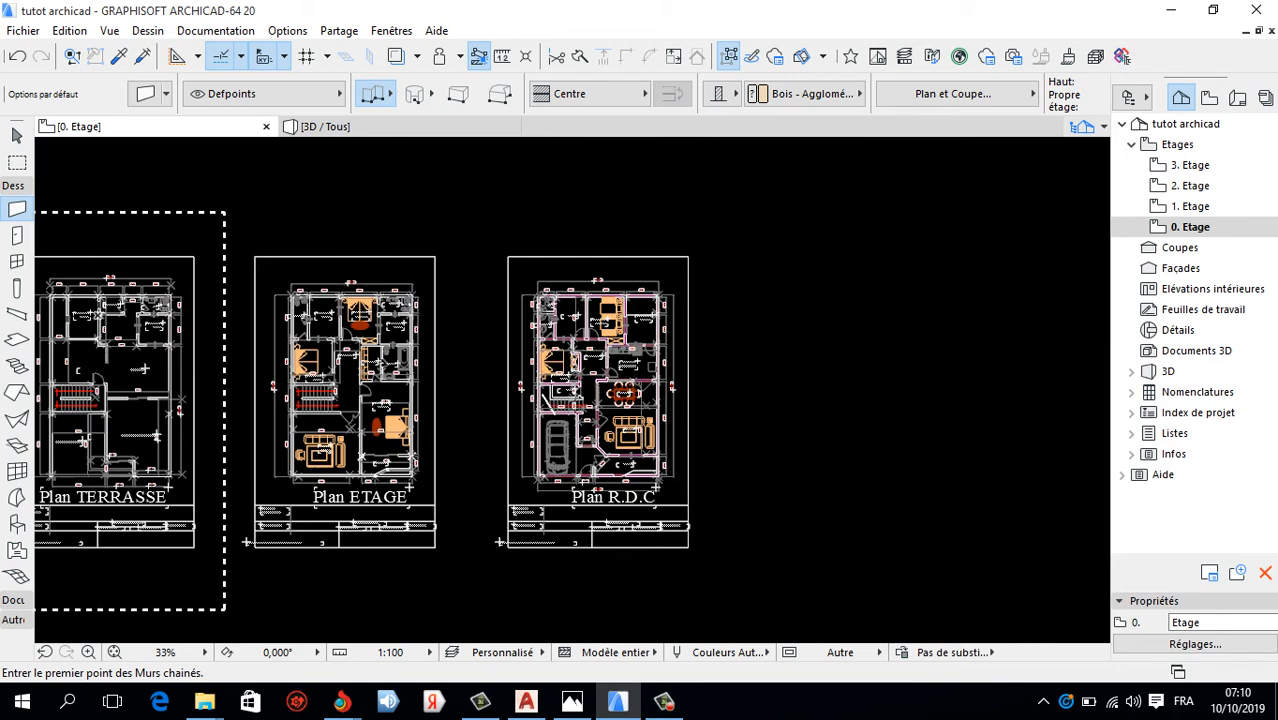
scroll(577, 474, "up", 3)
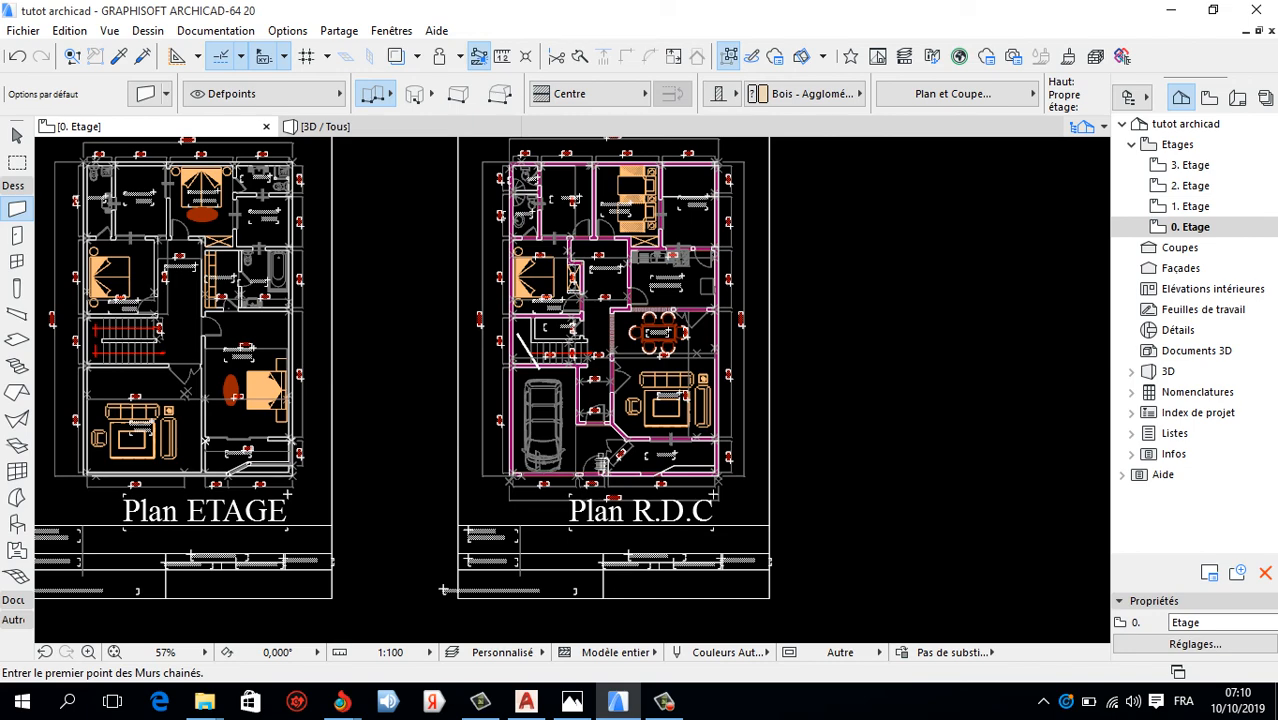
left_click(572, 702)
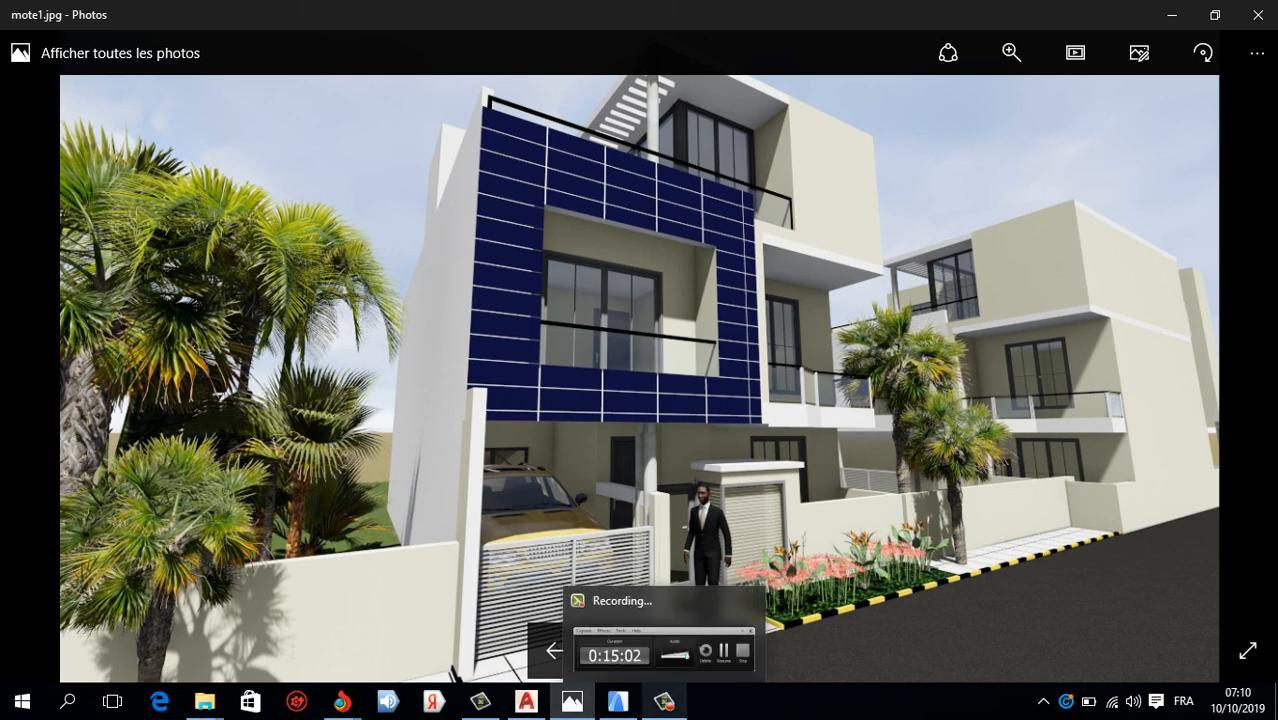
left_click(663, 702)
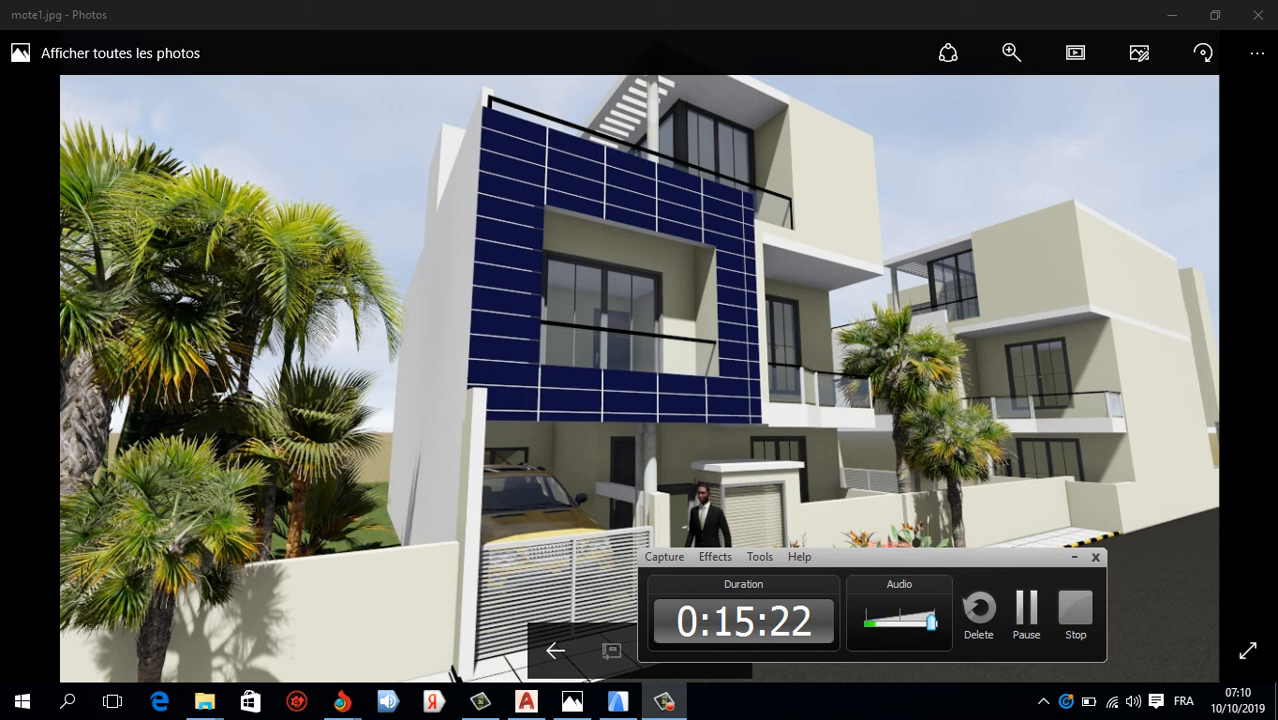